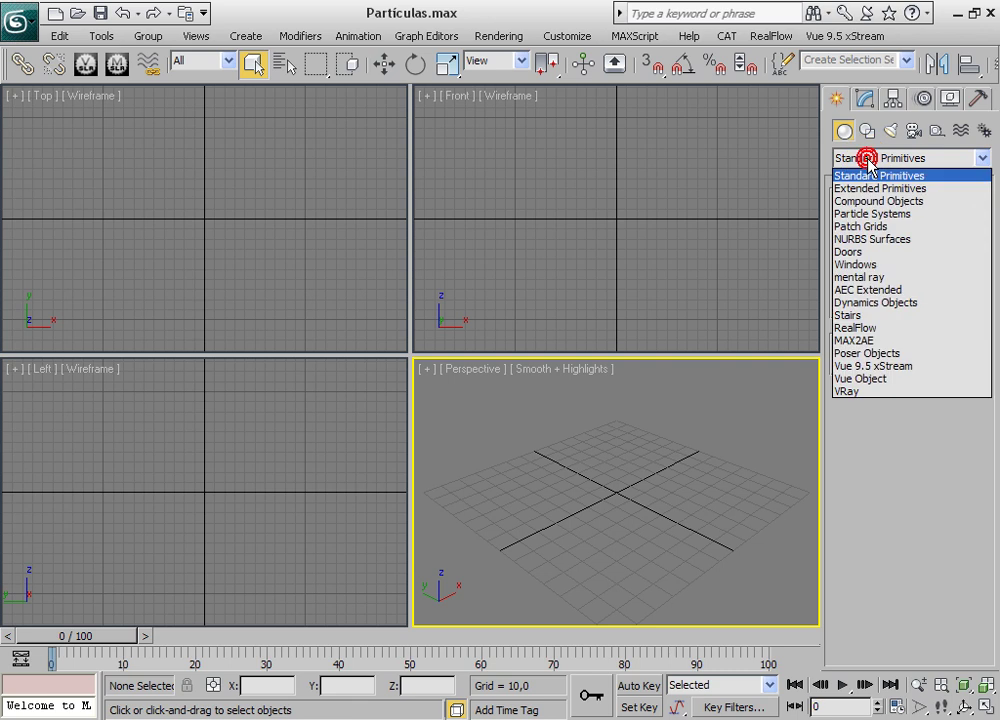
# Create a Super Spray particle emitter with an icon size of about 42.3 at the middle of the Top viewport
pyautogui.click(886, 215)
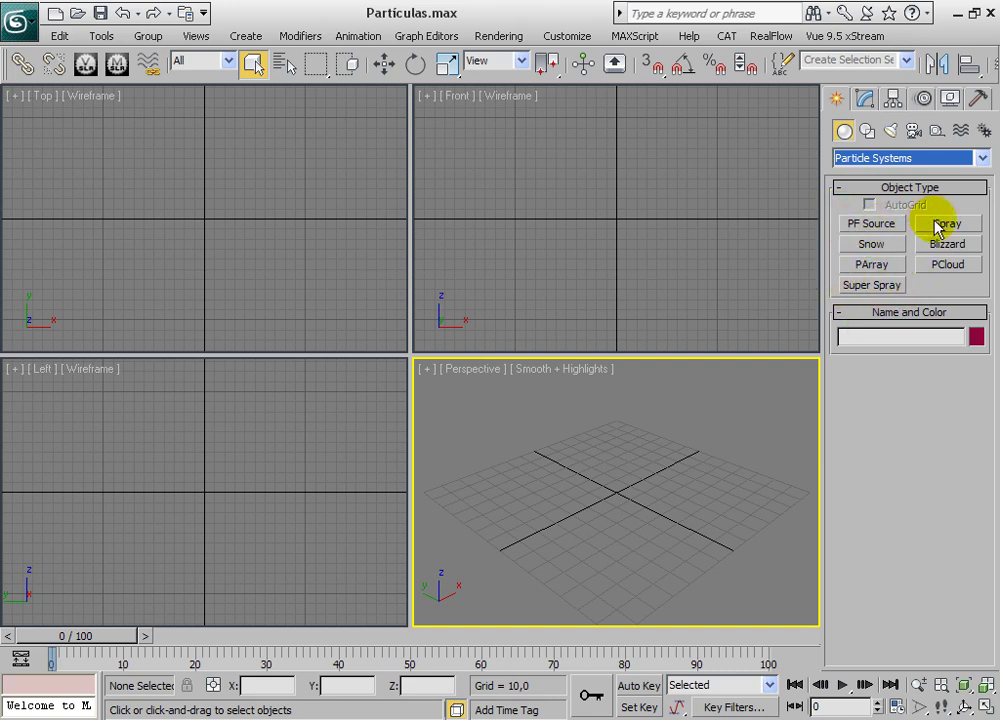
pyautogui.click(872, 286)
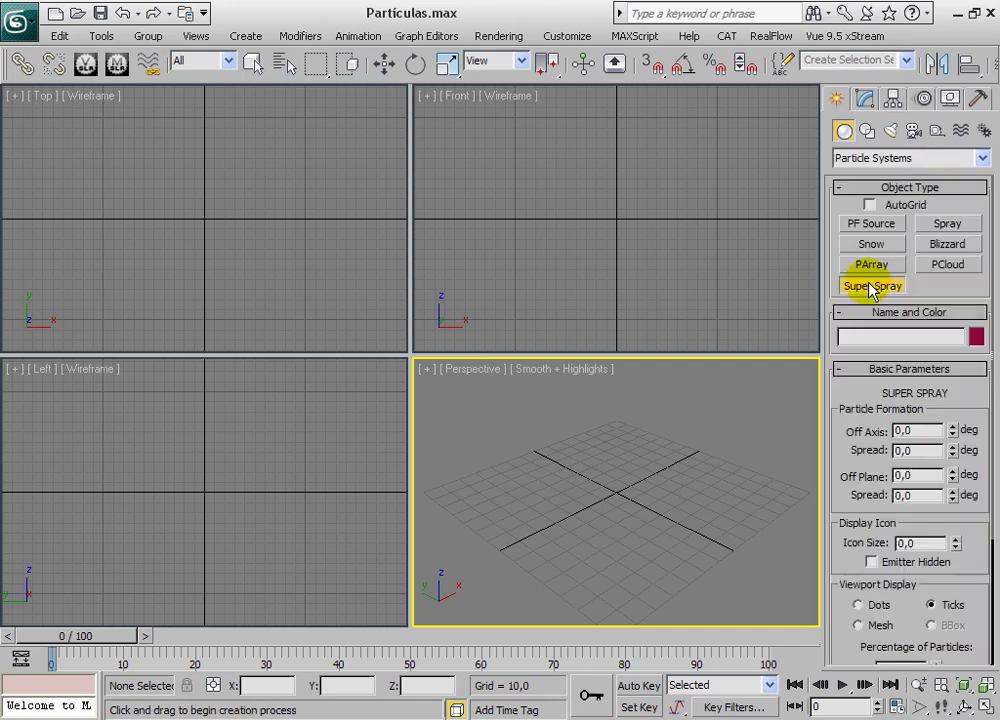
pyautogui.moveTo(168, 202)
pyautogui.mouseDown()
pyautogui.moveTo(214, 225)
pyautogui.moveTo(207, 219)
pyautogui.mouseUp()
# Move the Super Spray emitter to the world origin by zeroing its position coordinates
pyautogui.rightClick(384, 64)
pyautogui.rightClick(681, 137)
pyautogui.rightClick(680, 155)
pyautogui.click(830, 89)
# Maximize the Perspective viewport and frame the emitter in it
pyautogui.moveTo(699, 156); pyautogui.dragTo(705, 181, button='middle')
pyautogui.middleClick(689, 415)
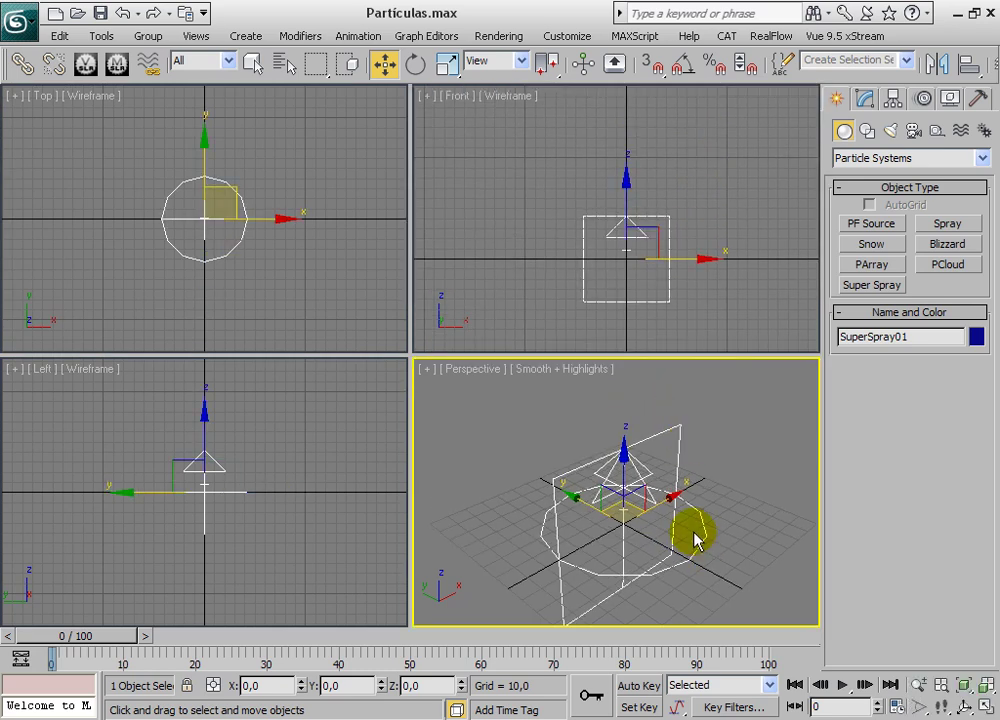
pyautogui.moveTo(708, 558); pyautogui.dragTo(694, 520, button='middle')
pyautogui.click(986, 688)
pyautogui.moveTo(638, 456); pyautogui.dragTo(510, 450, button='middle')
pyautogui.keyDown('alt'); pyautogui.rightClick(460, 408); pyautogui.keyUp('alt')
pyautogui.press('Escape')
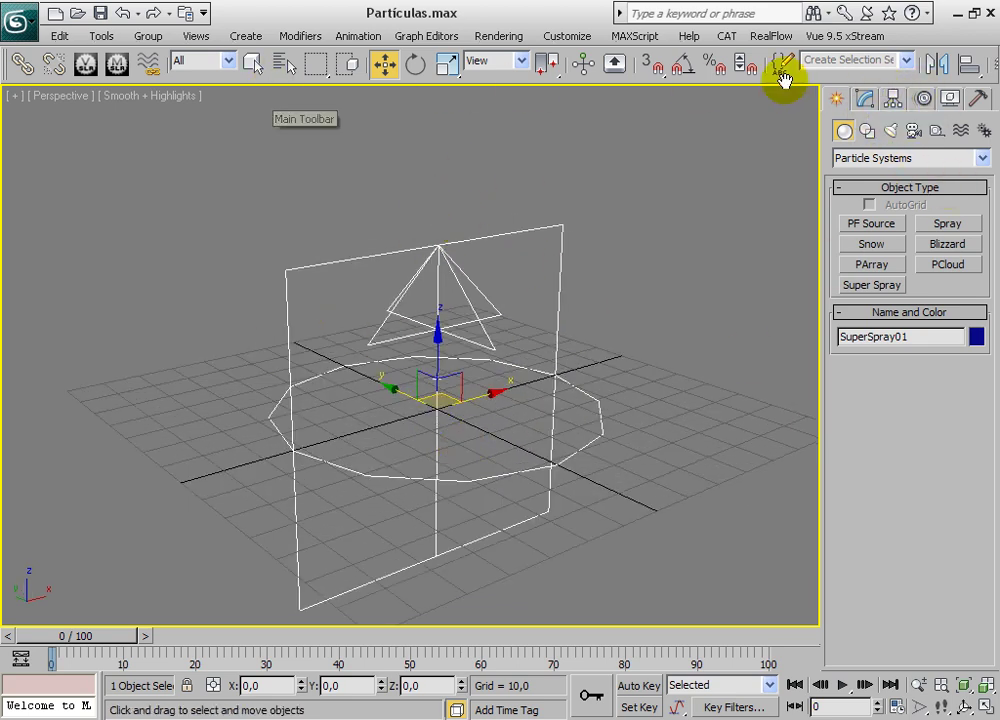
# Show the emitter's editable Super Spray parameters and widen the command panel to two columns
pyautogui.click(254, 62)
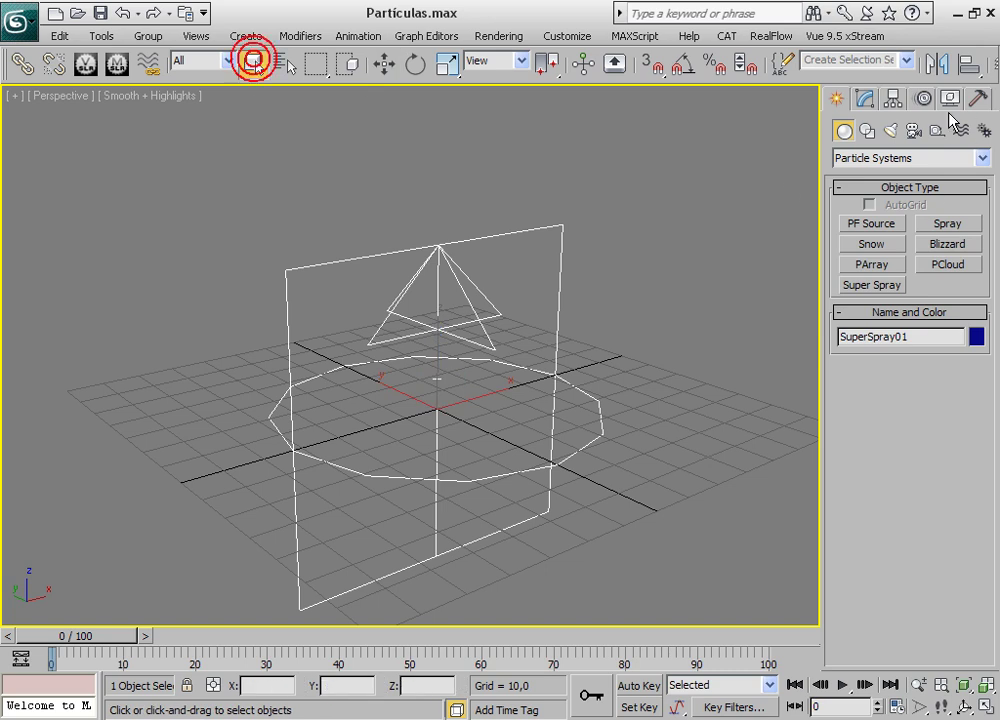
pyautogui.click(864, 100)
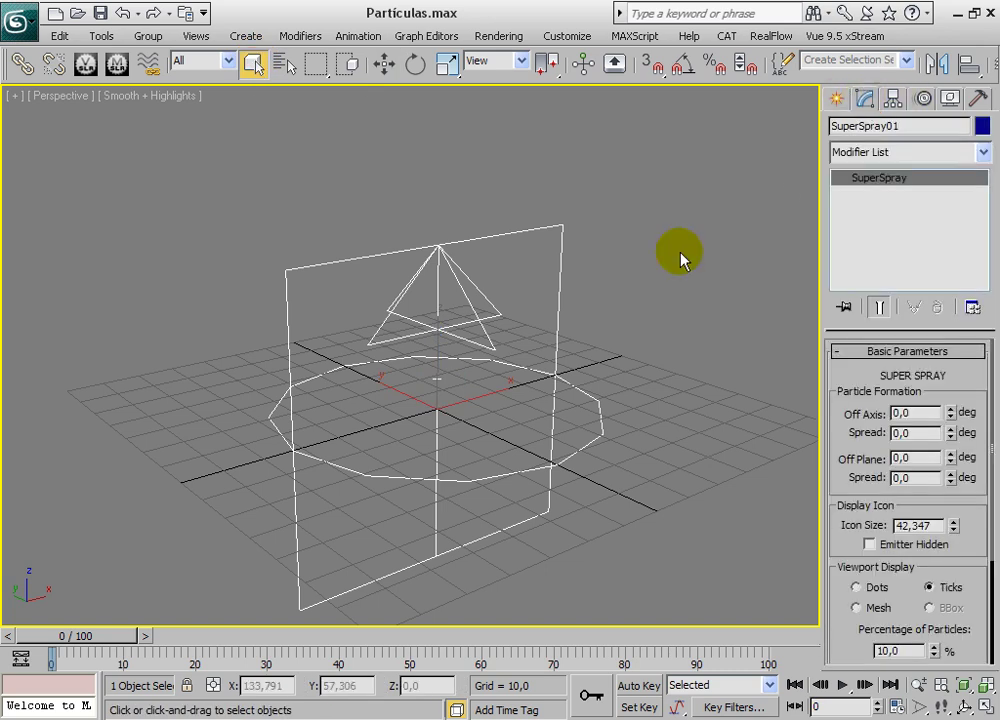
pyautogui.moveTo(821, 403); pyautogui.dragTo(673, 423)
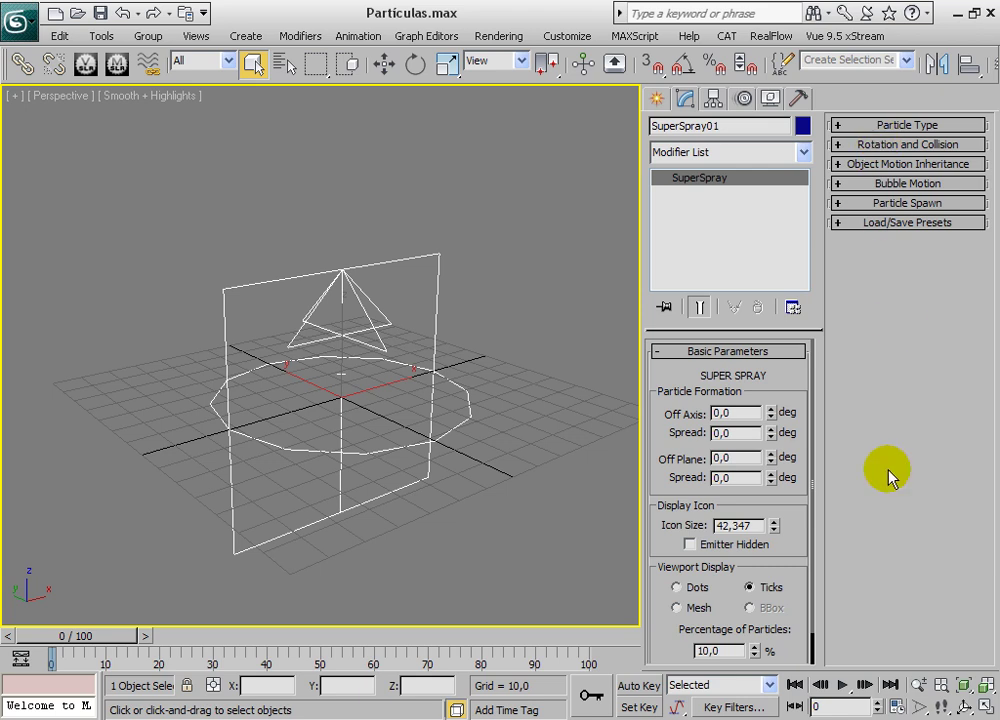
pyautogui.moveTo(800, 388)
pyautogui.mouseDown()
pyautogui.moveTo(806, 382)
pyautogui.moveTo(792, 373)
pyautogui.mouseUp()
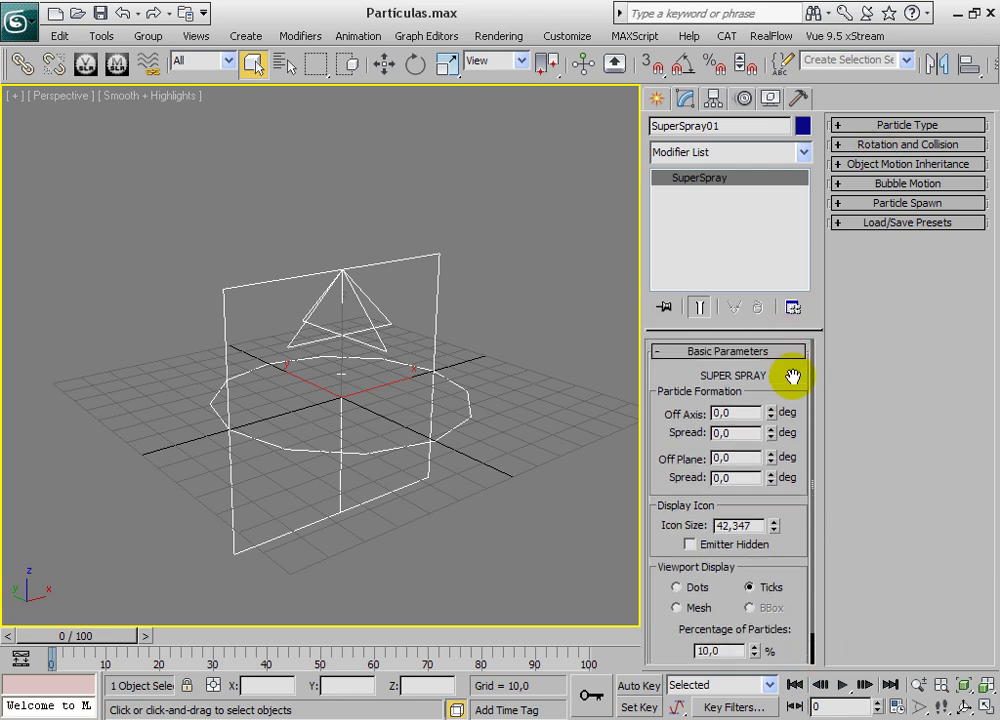
# Play the animation to examine the emitted particle stream in the Perspective view, and stop at frame 16
pyautogui.keyDown('alt'); pyautogui.moveTo(382, 400); pyautogui.dragTo(265, 578, button='middle'); pyautogui.keyUp('alt')
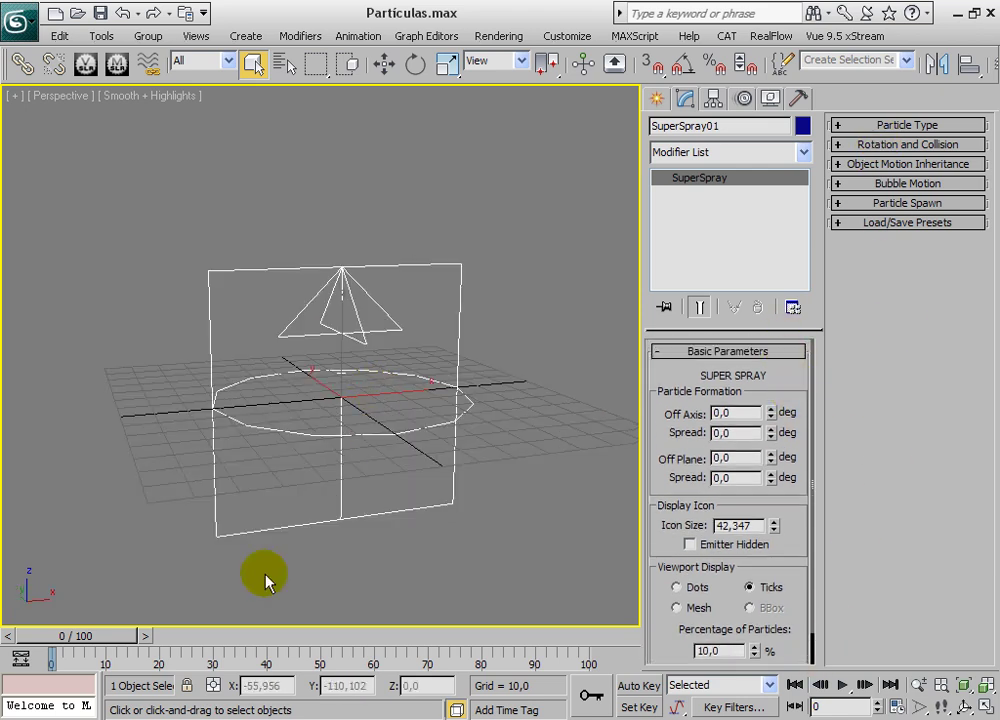
pyautogui.click(842, 686)
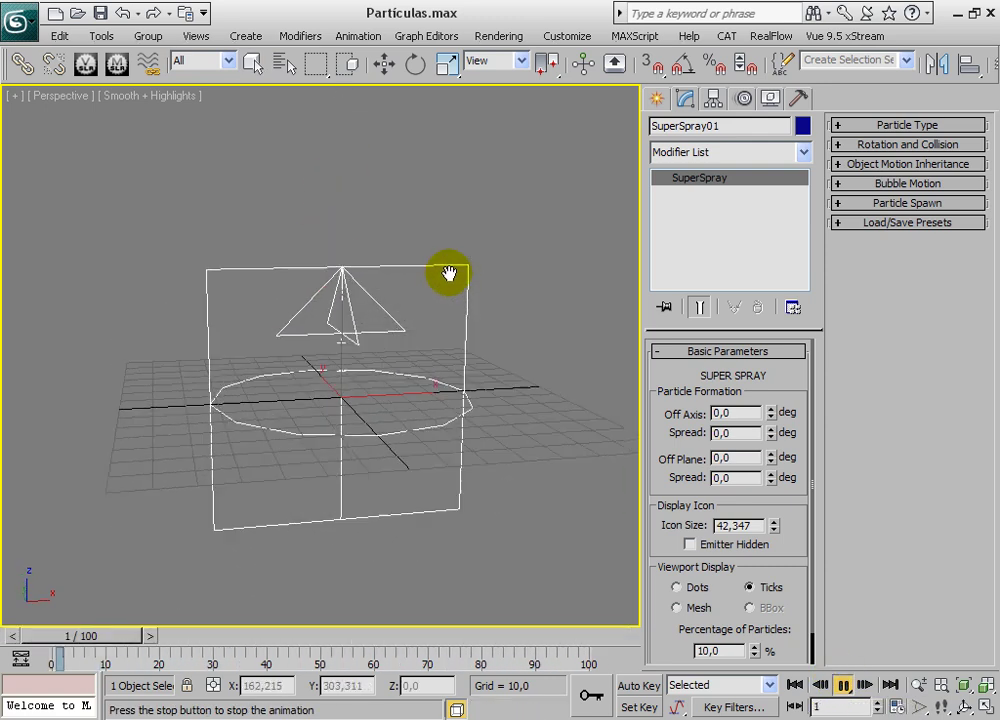
pyautogui.moveTo(446, 284); pyautogui.dragTo(473, 333, button='middle')
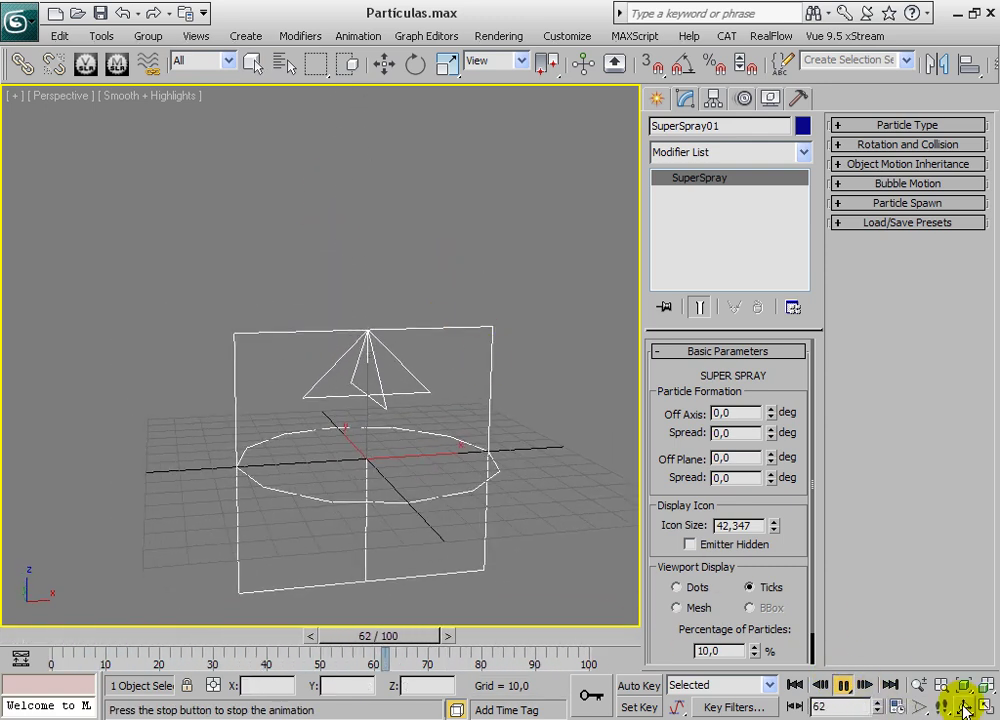
pyautogui.click(918, 686)
pyautogui.moveTo(297, 324); pyautogui.dragTo(362, 299, button='middle')
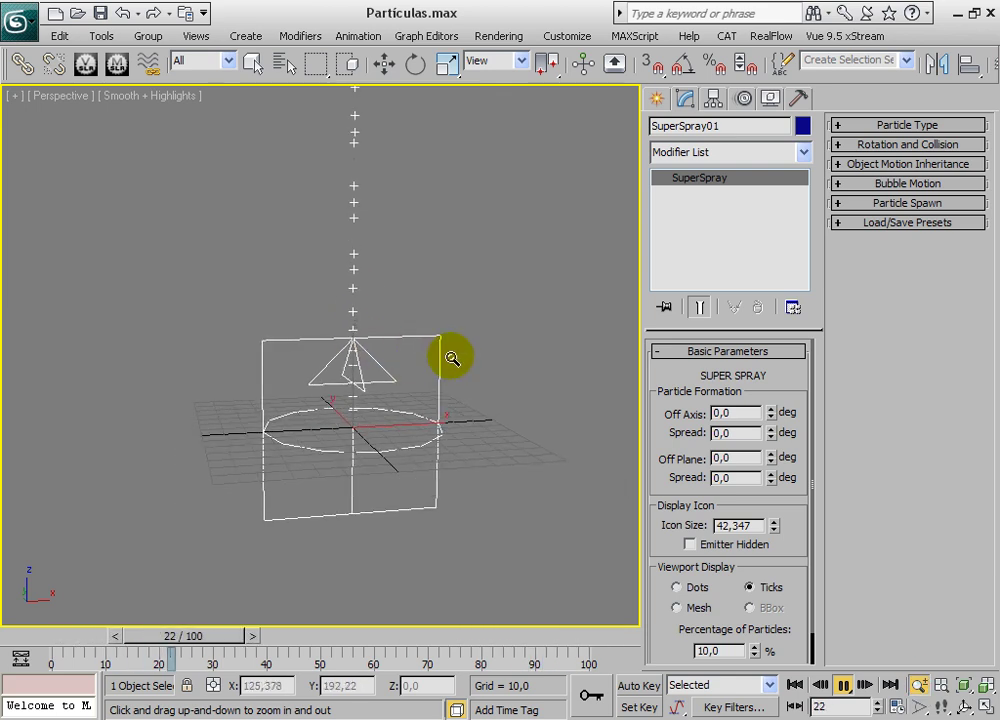
pyautogui.moveTo(455, 325); pyautogui.dragTo(453, 364, button='middle')
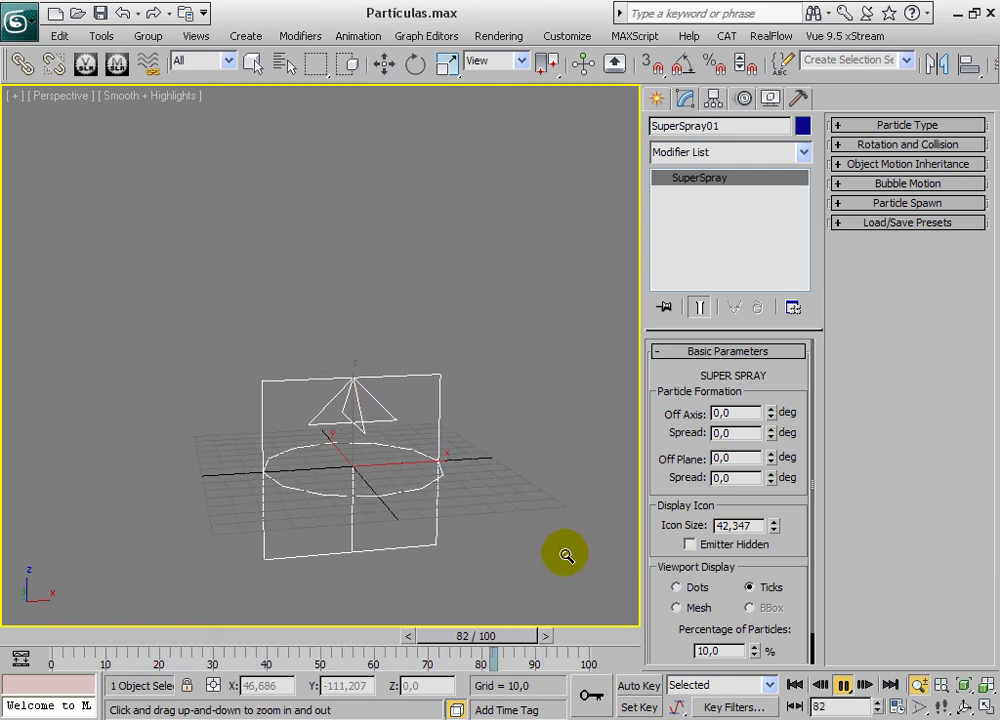
pyautogui.moveTo(167, 632); pyautogui.dragTo(135, 640)
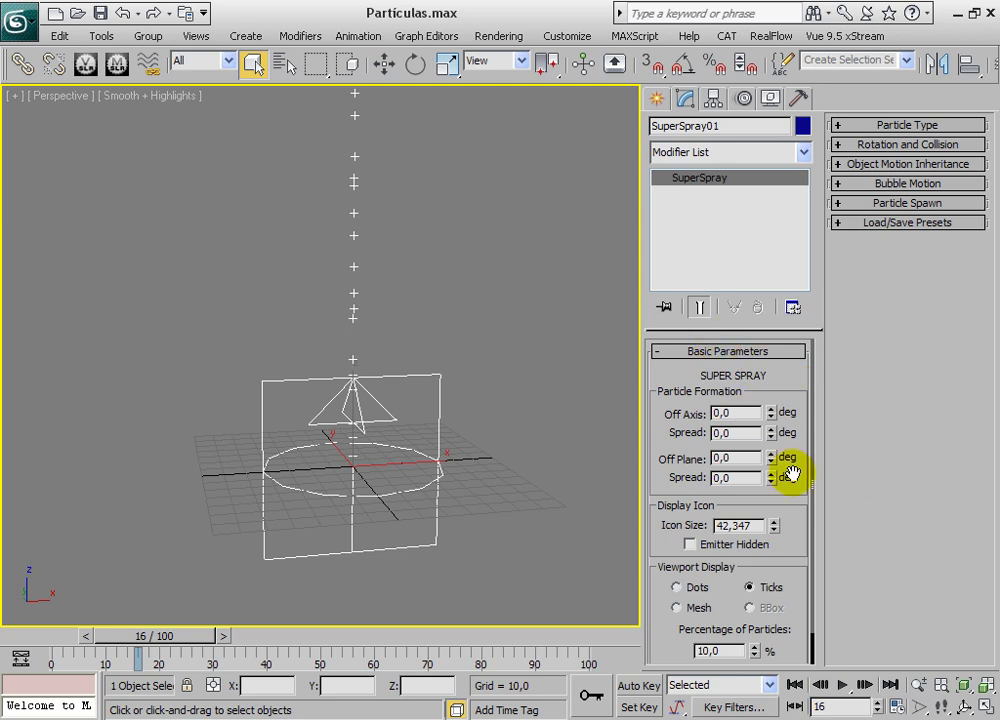
# Expand the emitter's Particle Generation settings and collapse its Basic Parameters
pyautogui.moveTo(800, 565); pyautogui.dragTo(801, 356)
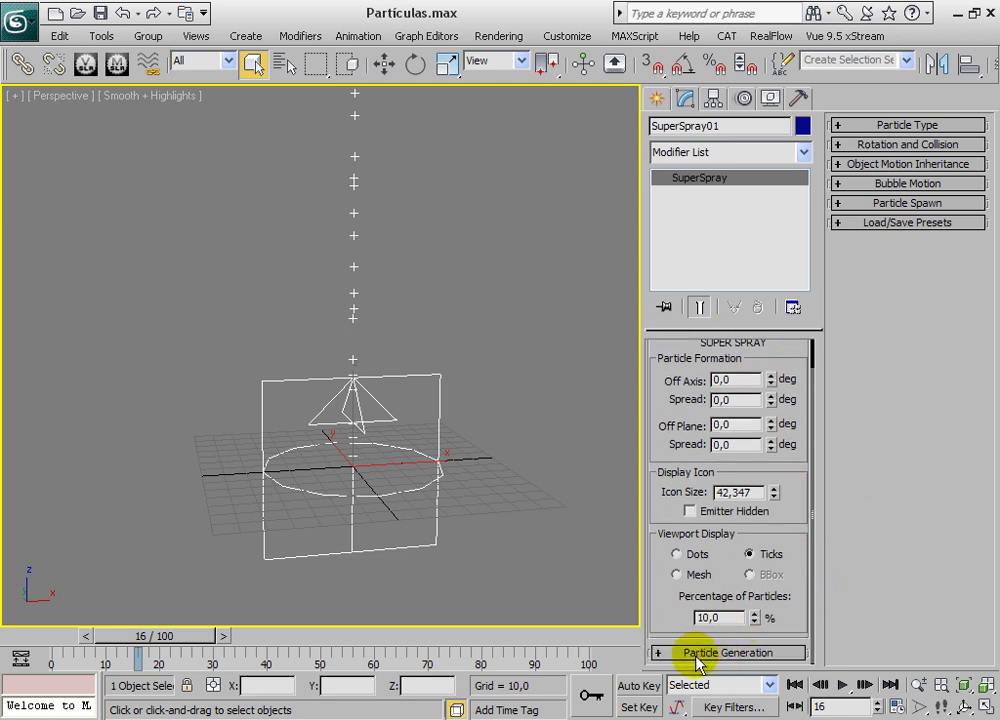
pyautogui.click(727, 652)
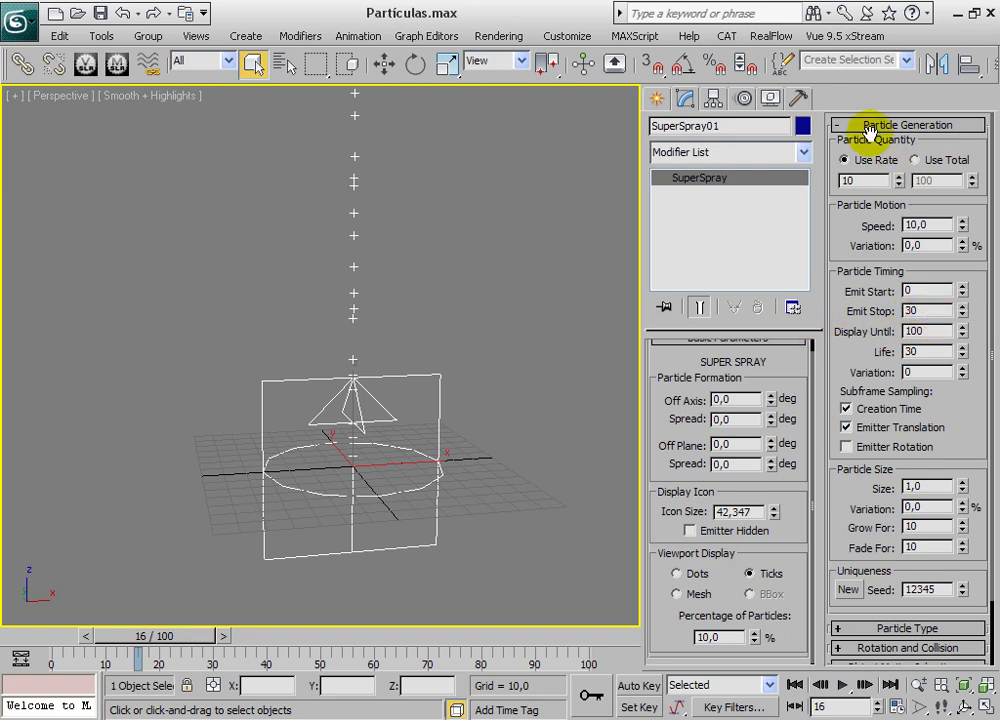
pyautogui.scroll(1, 793, 392)
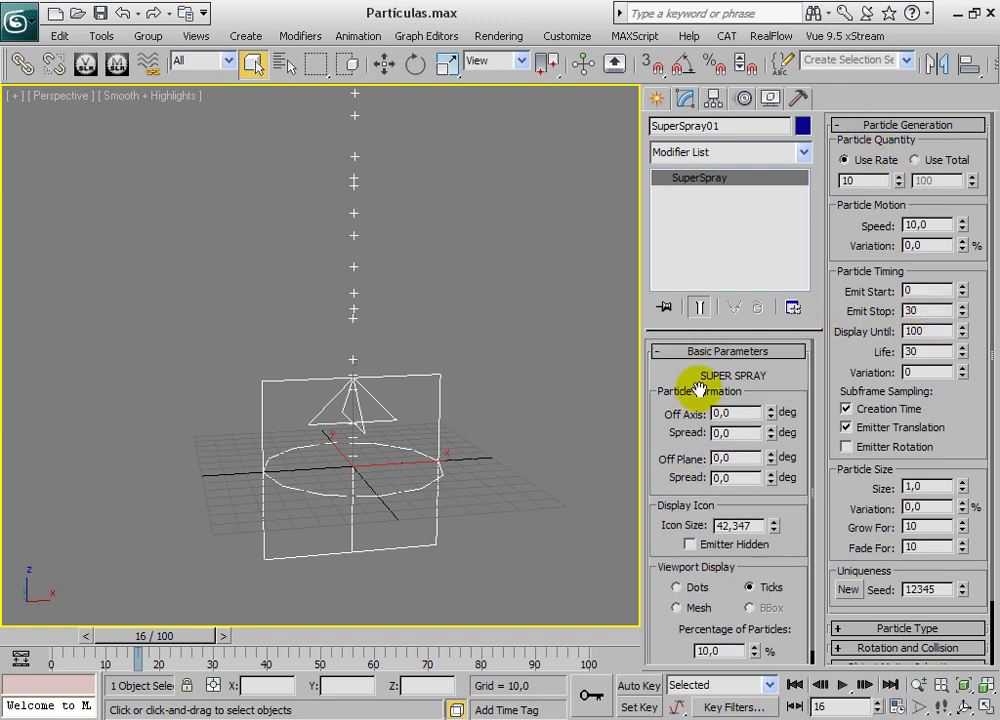
pyautogui.click(683, 358)
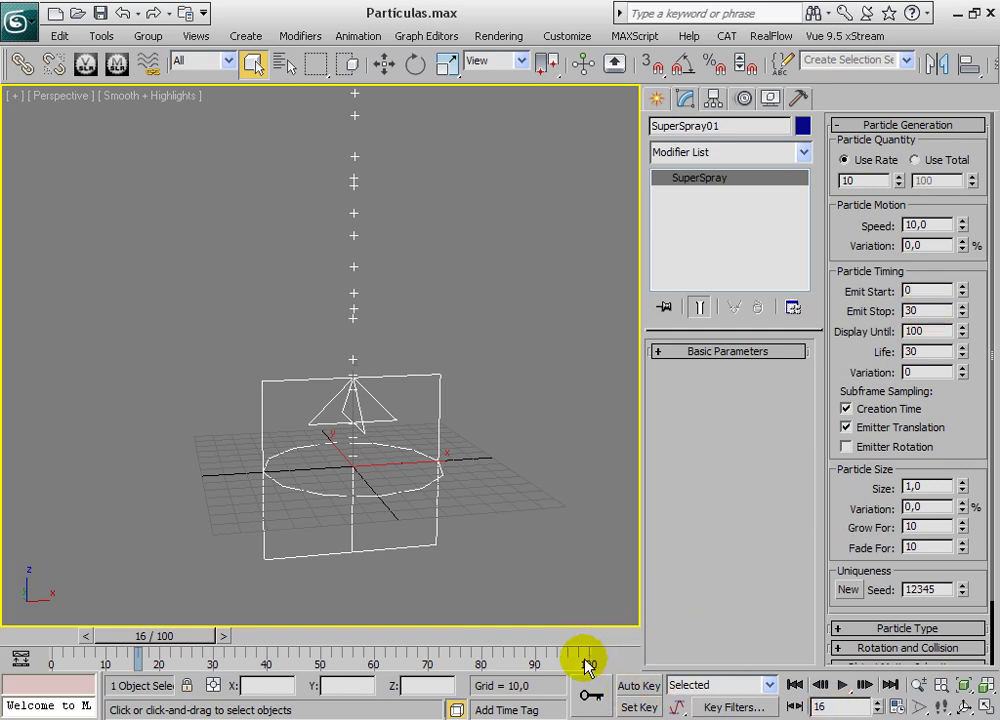
# Set the animation's end time to 300, and set the emitter's Emit Stop and Display Until to 300
pyautogui.click(897, 705)
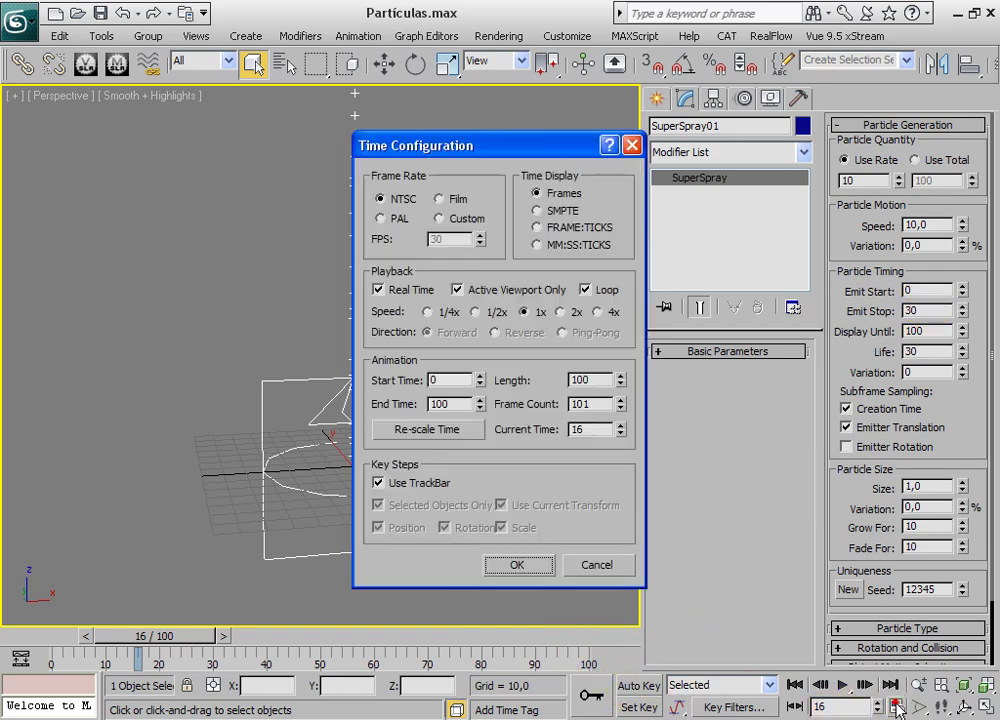
pyautogui.doubleClick(442, 404)
pyautogui.write('3')
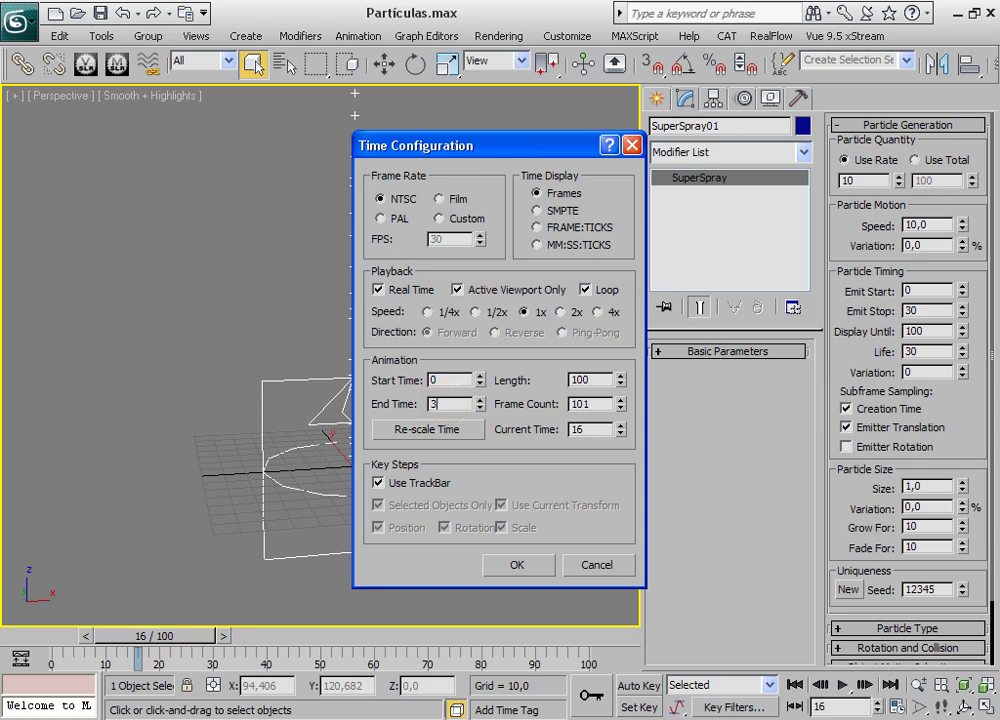
pyautogui.write('00')
pyautogui.press('Return')
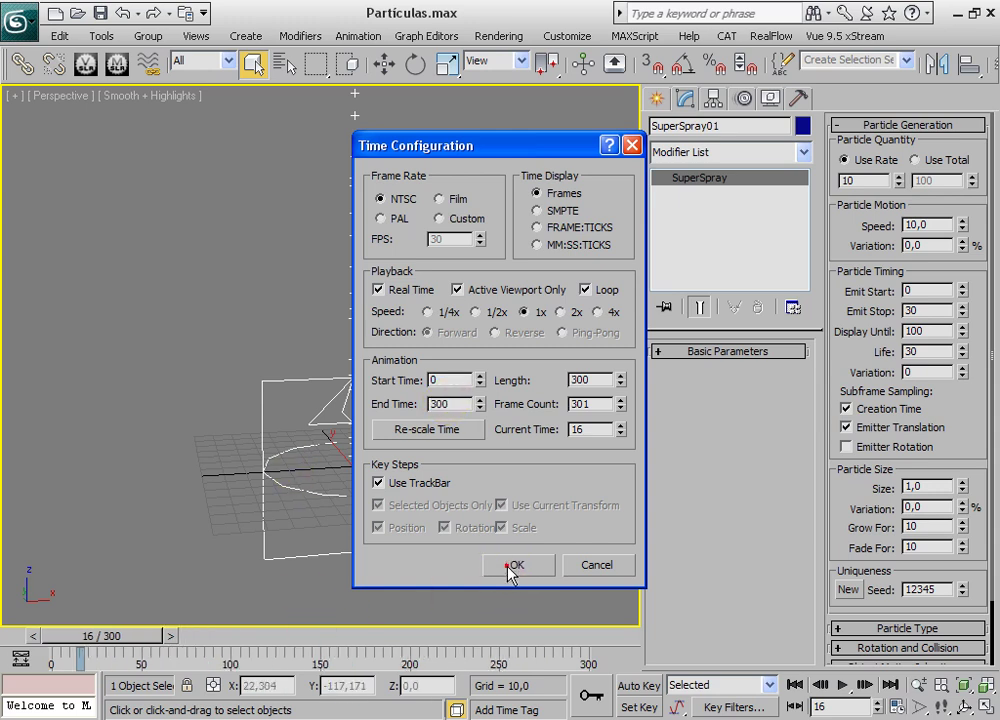
pyautogui.click(512, 566)
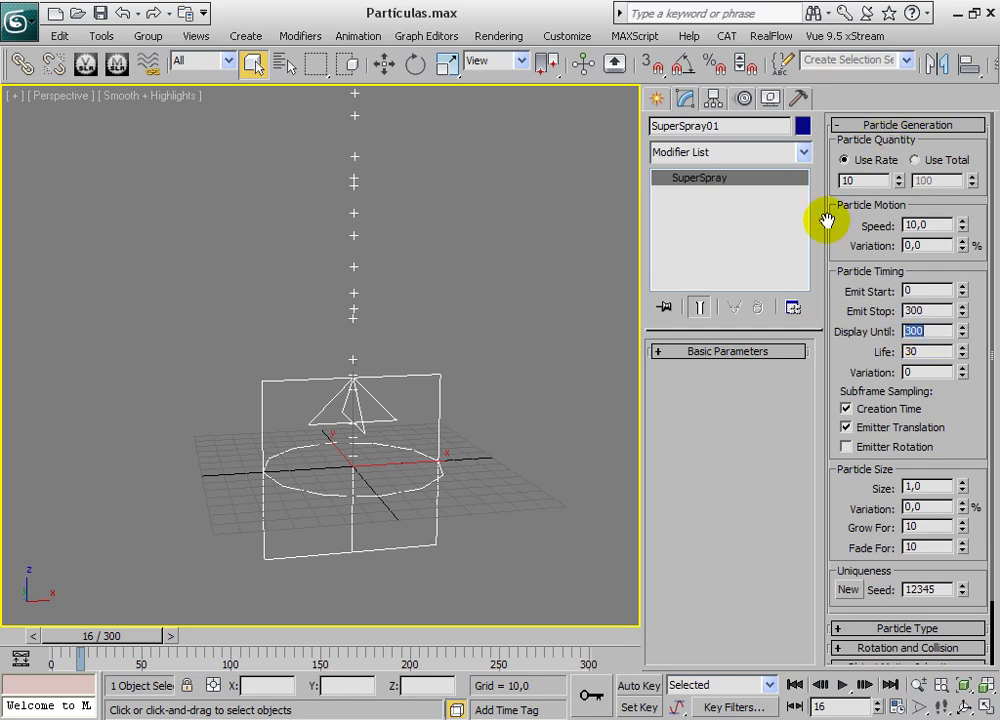
# Switch from Particle Generation back to Basic Parameters, and play and scrub the animation to check the particle emission over time
pyautogui.click(884, 125)
pyautogui.click(695, 351)
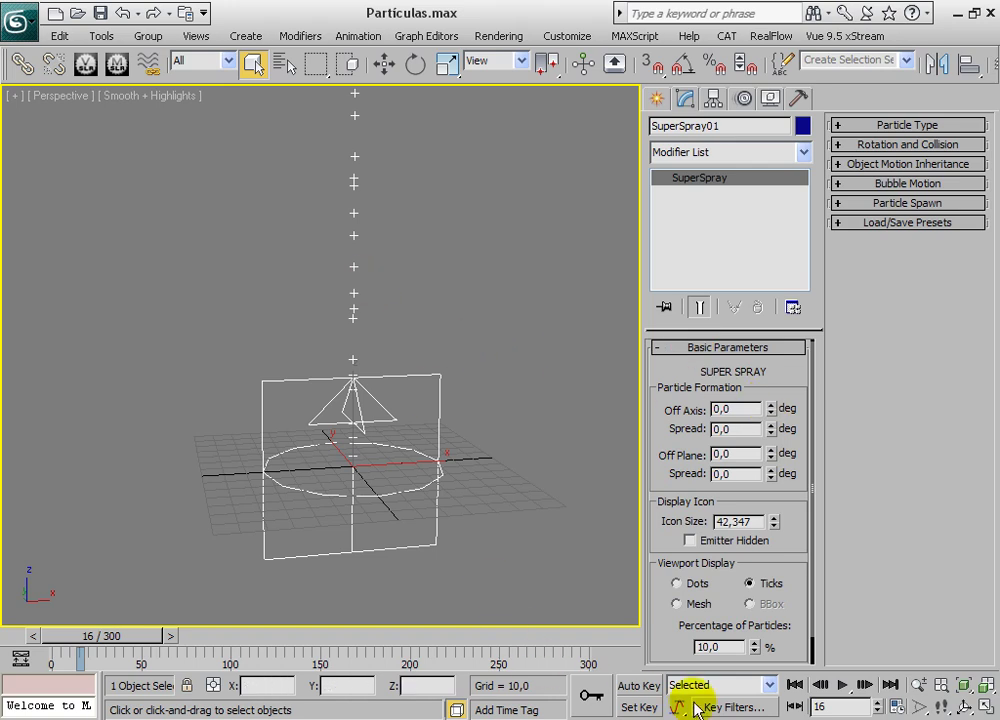
pyautogui.click(795, 685)
pyautogui.click(843, 685)
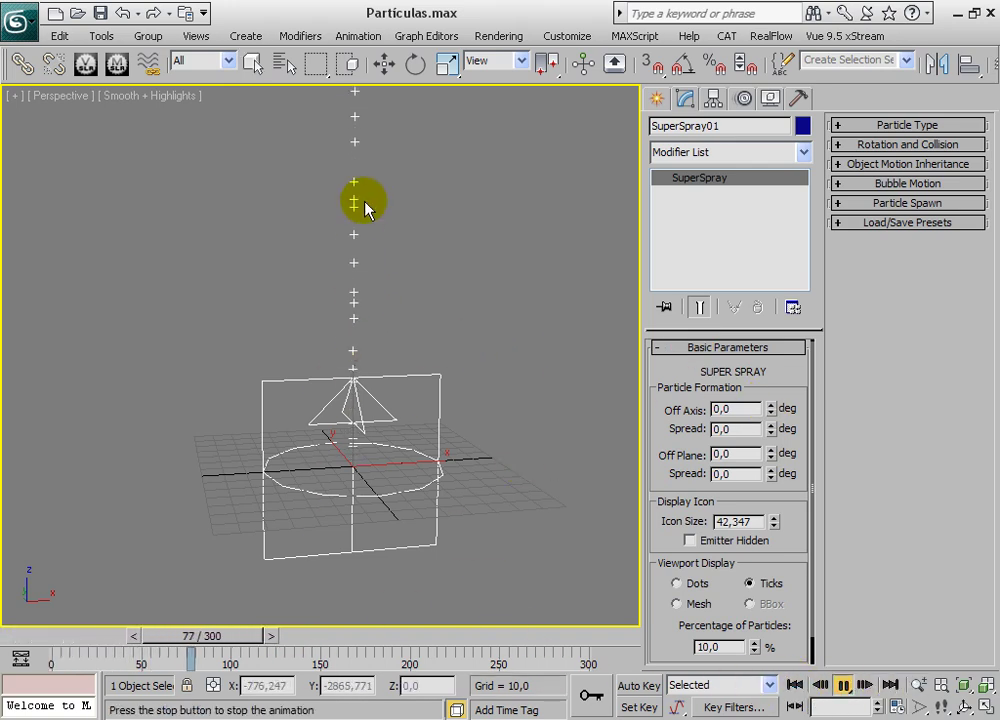
pyautogui.moveTo(296, 636)
pyautogui.mouseDown()
pyautogui.moveTo(223, 640)
pyautogui.moveTo(531, 640)
pyautogui.moveTo(125, 637)
pyautogui.moveTo(380, 637)
pyautogui.moveTo(100, 650)
pyautogui.moveTo(283, 653)
pyautogui.mouseUp()
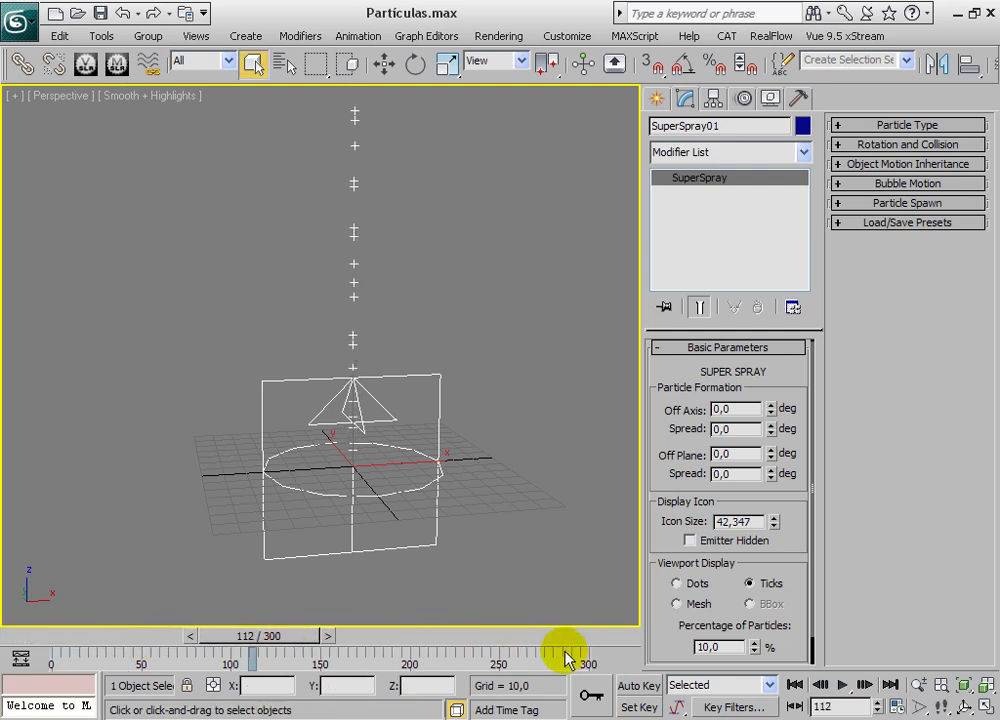
pyautogui.click(153, 638)
pyautogui.moveTo(153, 638); pyautogui.dragTo(265, 637)
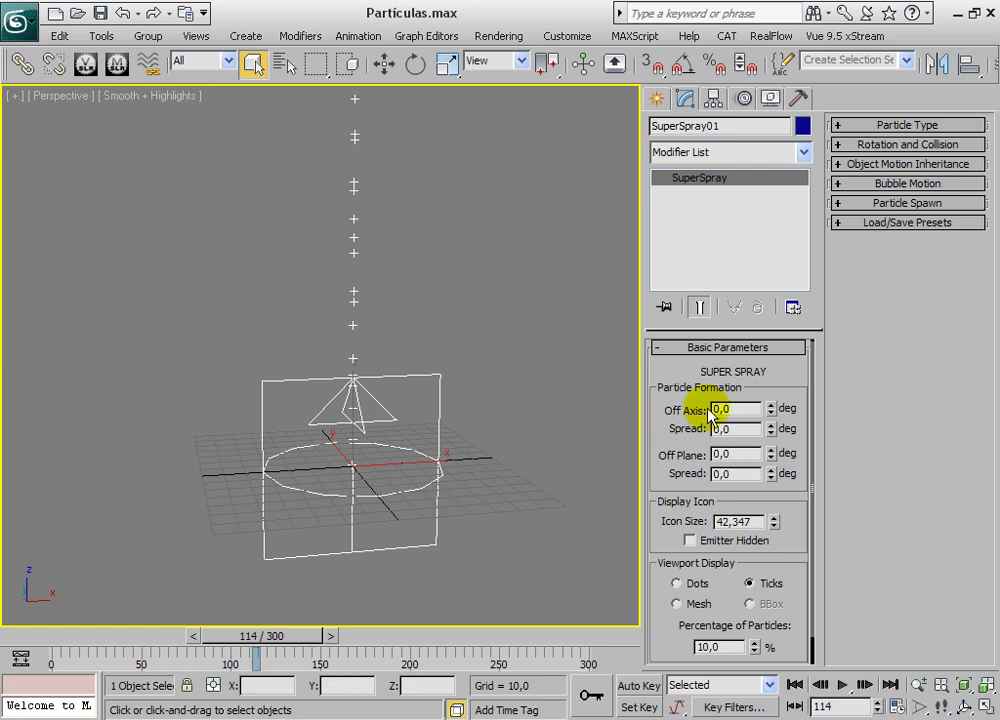
# Try an Off Axis angle of 31 degrees, play it from the start, and try an axis Spread of 15 degrees
pyautogui.scroll(-1, 786, 330)
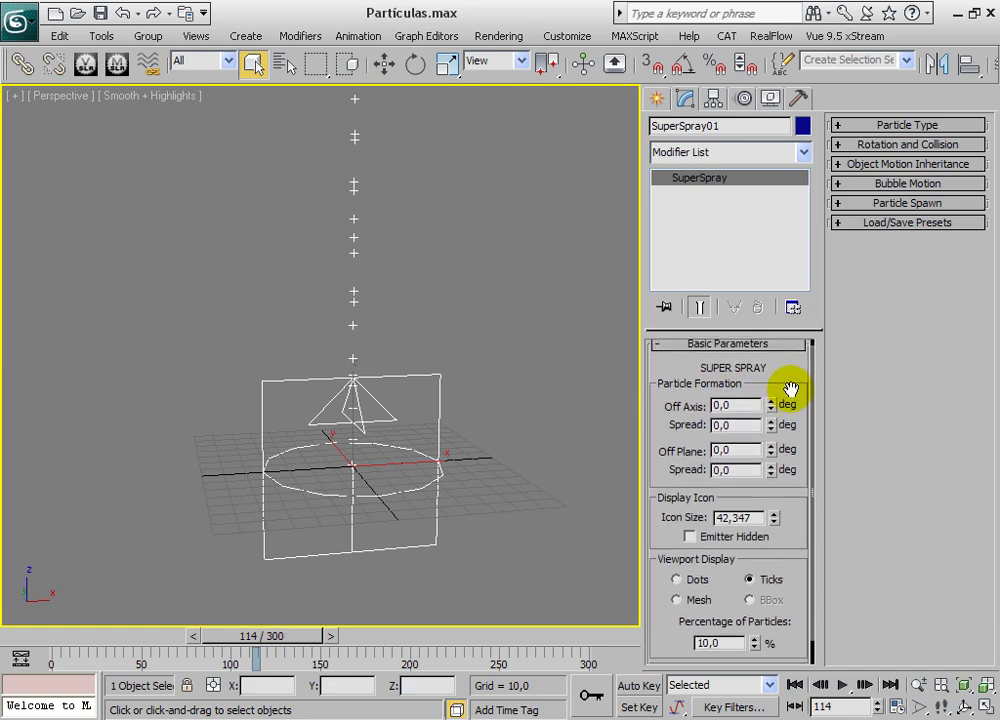
pyautogui.scroll(1, 795, 368)
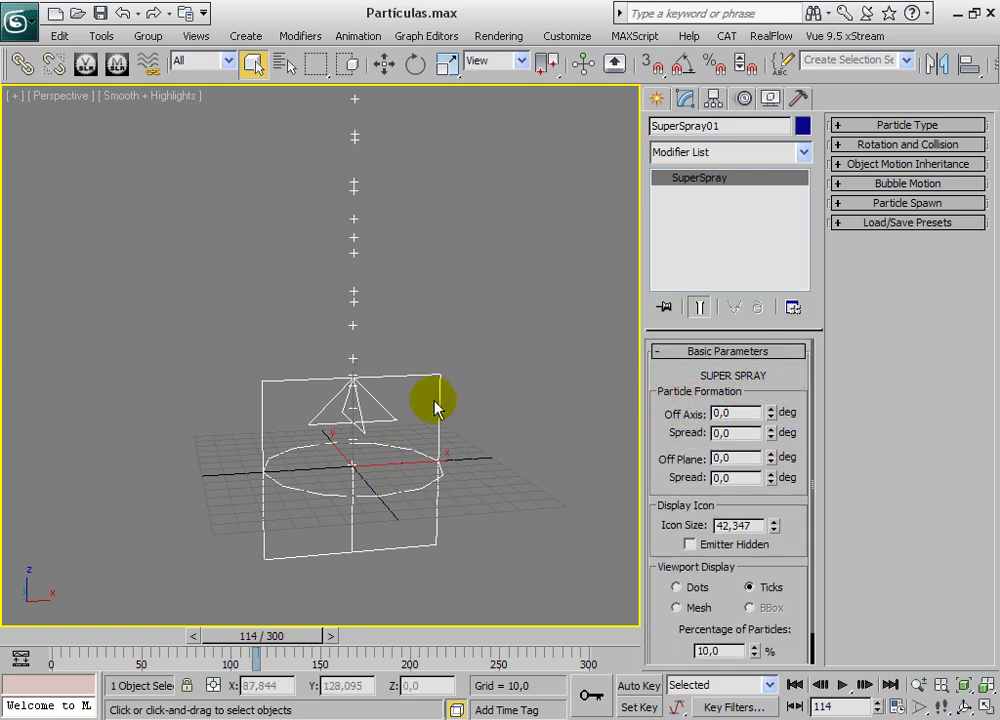
pyautogui.moveTo(772, 418); pyautogui.dragTo(752, 381)
pyautogui.click(850, 684)
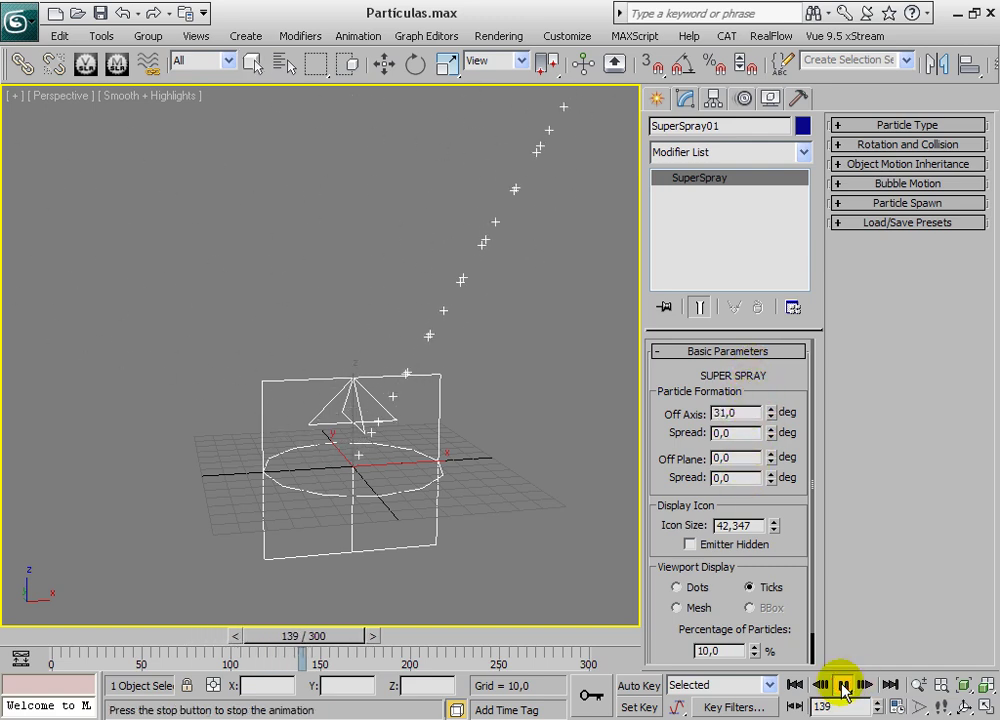
pyautogui.click(795, 684)
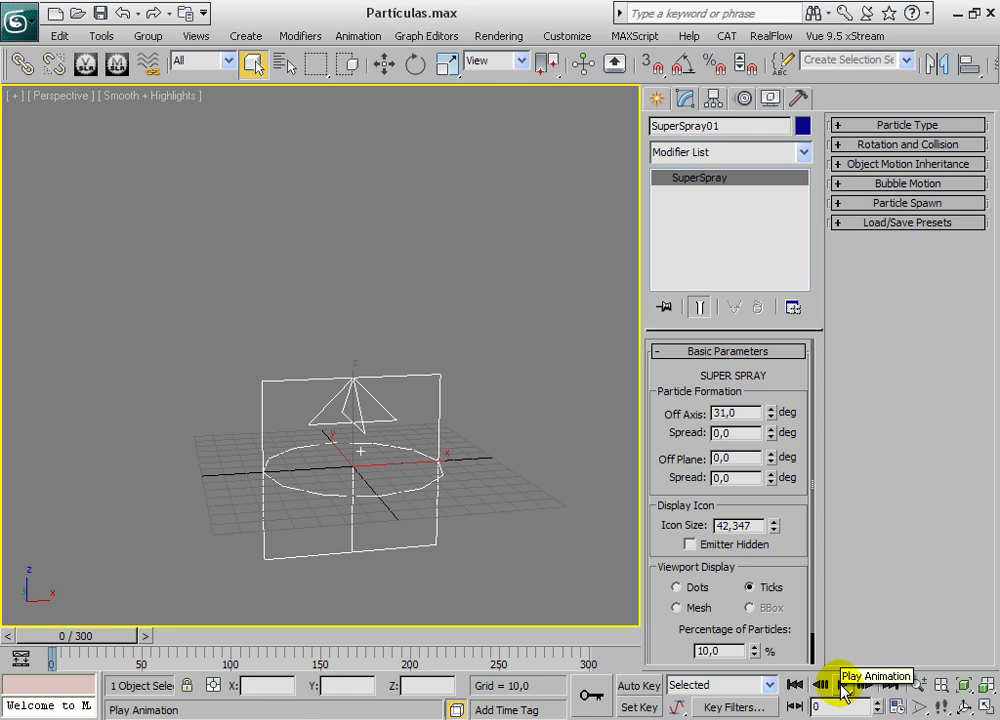
pyautogui.click(841, 686)
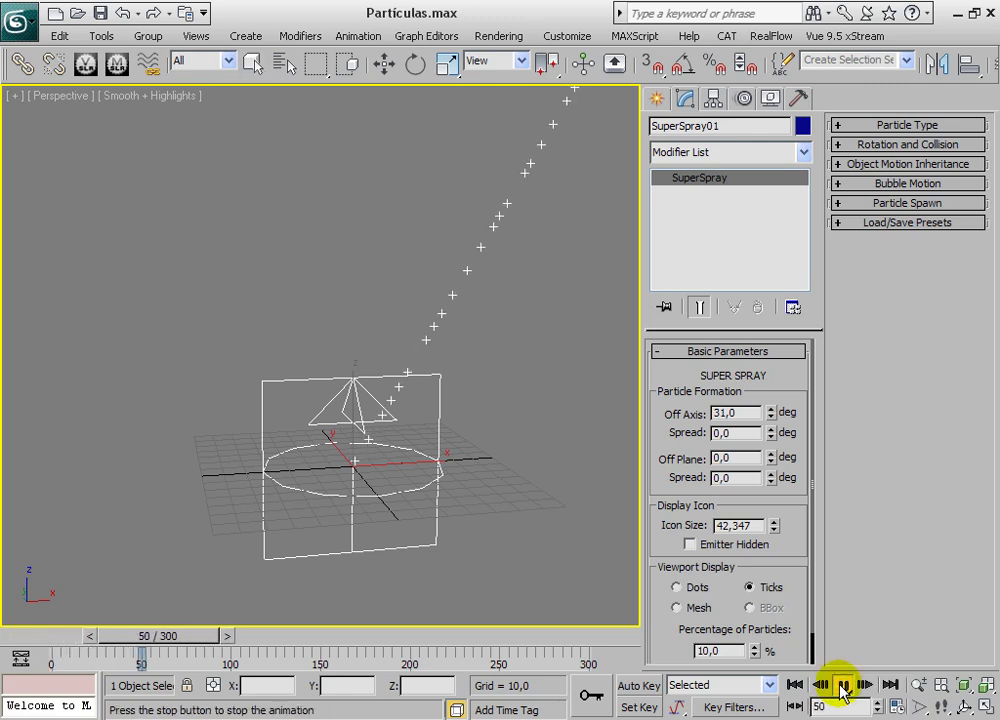
pyautogui.click(841, 686)
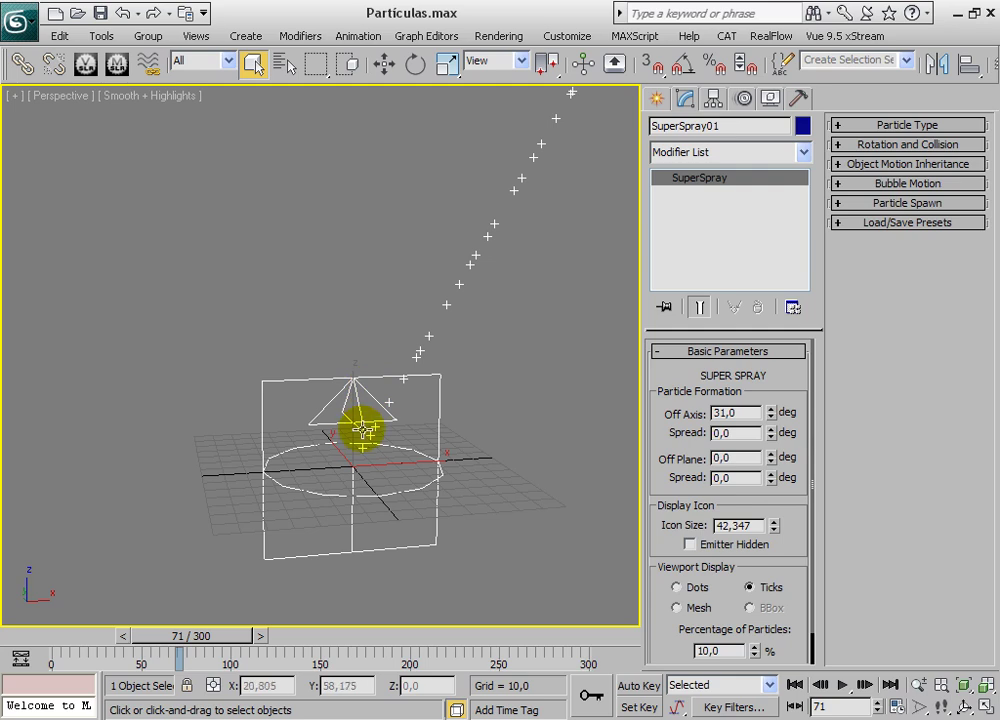
pyautogui.moveTo(770, 433); pyautogui.dragTo(771, 404)
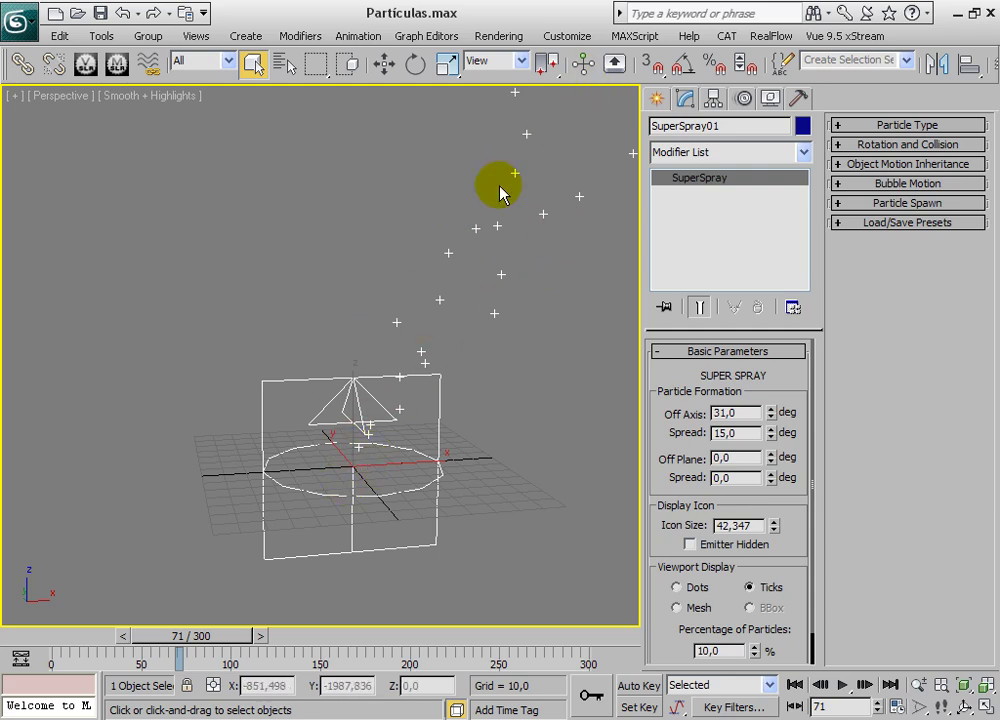
# Reset the emitter's Off Axis angle to 0 and set the axis Spread to 18 degrees
pyautogui.moveTo(771, 430)
pyautogui.mouseDown()
pyautogui.moveTo(772, 415)
pyautogui.moveTo(771, 445)
pyautogui.moveTo(771, 437)
pyautogui.mouseUp()
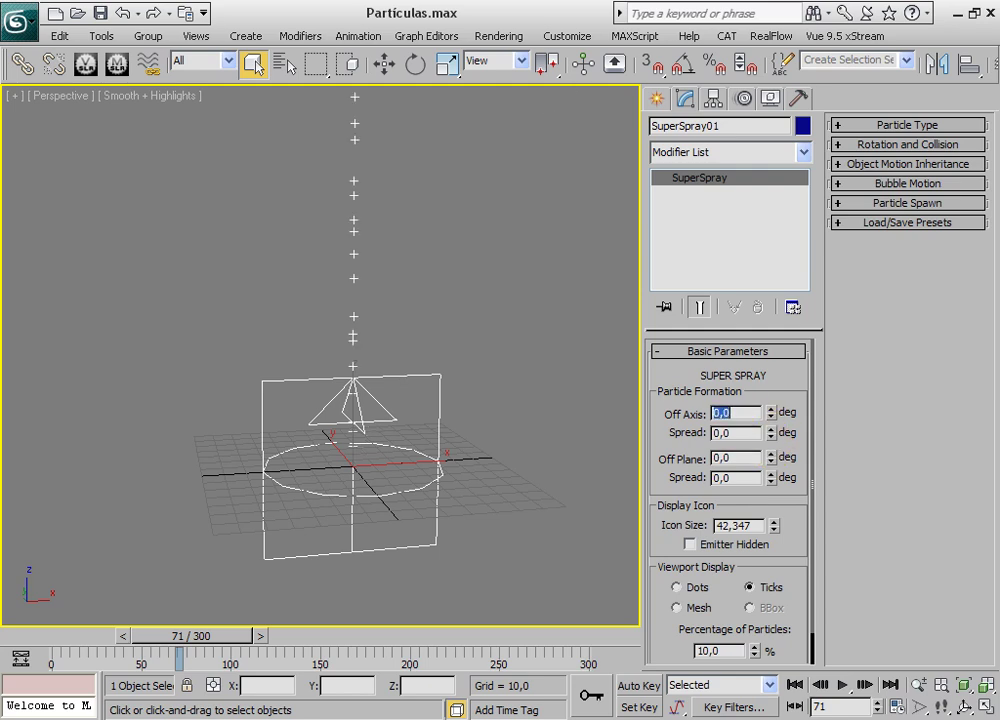
pyautogui.moveTo(773, 420); pyautogui.dragTo(768, 605)
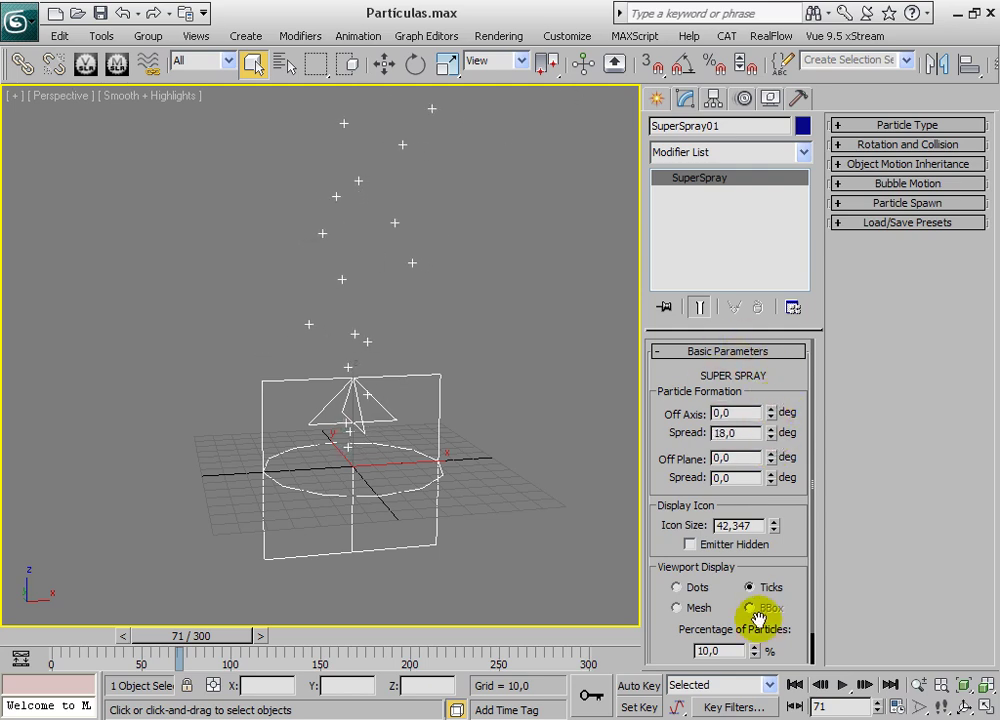
# Play the animation and try an axis Spread of 180 degrees, examining the particle spray from the front and side
pyautogui.click(843, 685)
pyautogui.keyDown('alt'); pyautogui.moveTo(415, 462); pyautogui.dragTo(367, 427, button='middle'); pyautogui.keyUp('alt')
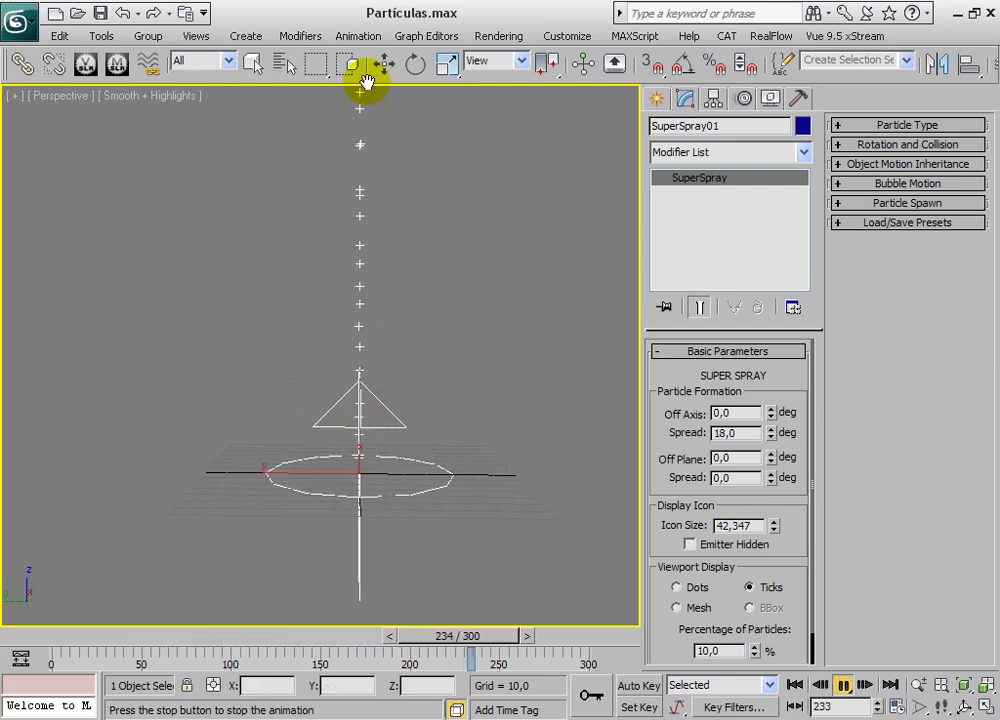
pyautogui.keyDown('alt'); pyautogui.moveTo(397, 270); pyautogui.dragTo(272, 371, button='middle'); pyautogui.keyUp('alt')
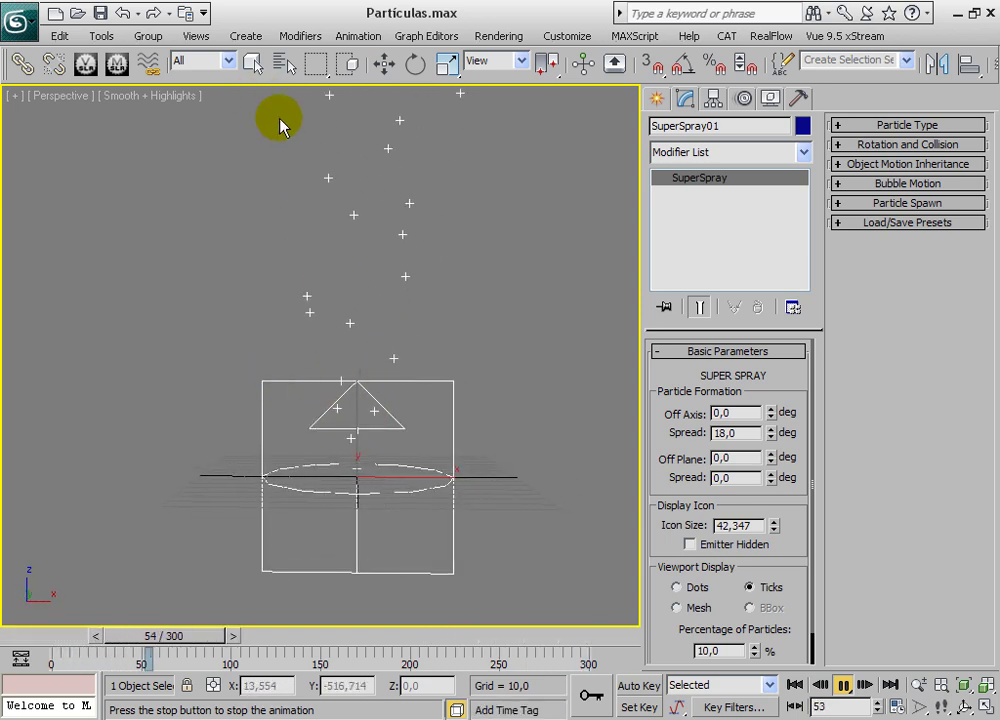
pyautogui.keyDown('alt'); pyautogui.moveTo(328, 417); pyautogui.dragTo(348, 431, button='middle'); pyautogui.keyUp('alt')
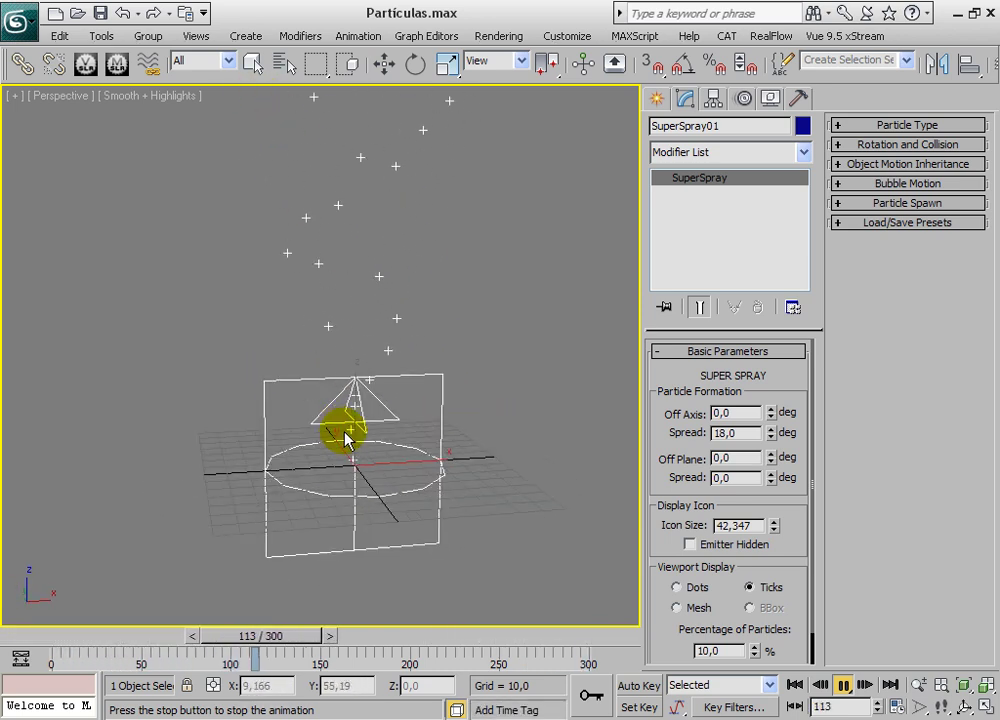
pyautogui.moveTo(771, 433)
pyautogui.mouseDown()
pyautogui.moveTo(775, 297)
pyautogui.moveTo(773, 307)
pyautogui.mouseUp()
pyautogui.keyDown('alt'); pyautogui.moveTo(368, 473); pyautogui.dragTo(385, 497, button='middle'); pyautogui.keyUp('alt')
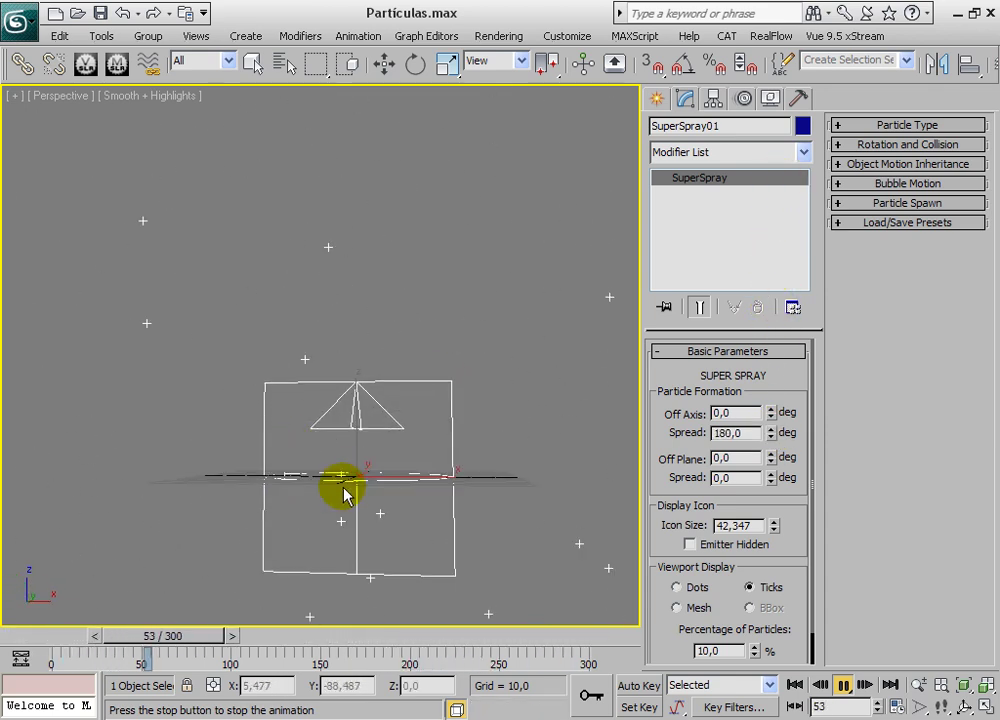
pyautogui.keyDown('alt'); pyautogui.moveTo(185, 524); pyautogui.dragTo(370, 533, button='middle'); pyautogui.keyUp('alt')
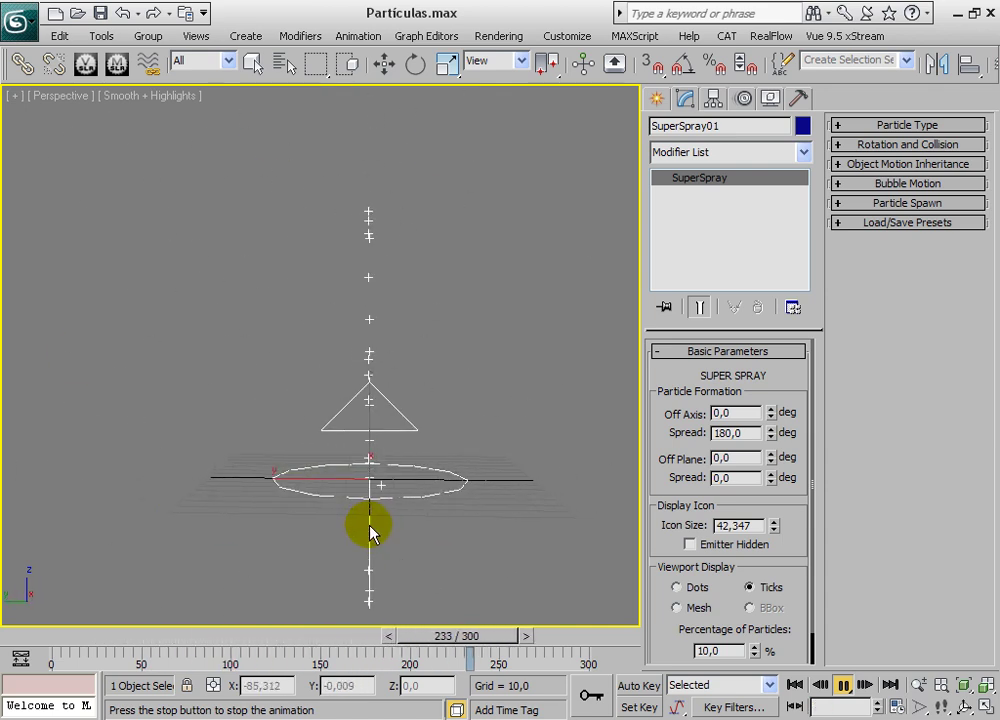
pyautogui.keyDown('alt'); pyautogui.moveTo(463, 473); pyautogui.dragTo(320, 435, button='middle'); pyautogui.keyUp('alt')
# Try an axis Spread of 90 degrees, set it to 45 degrees instead, and stop the playback
pyautogui.write('9')
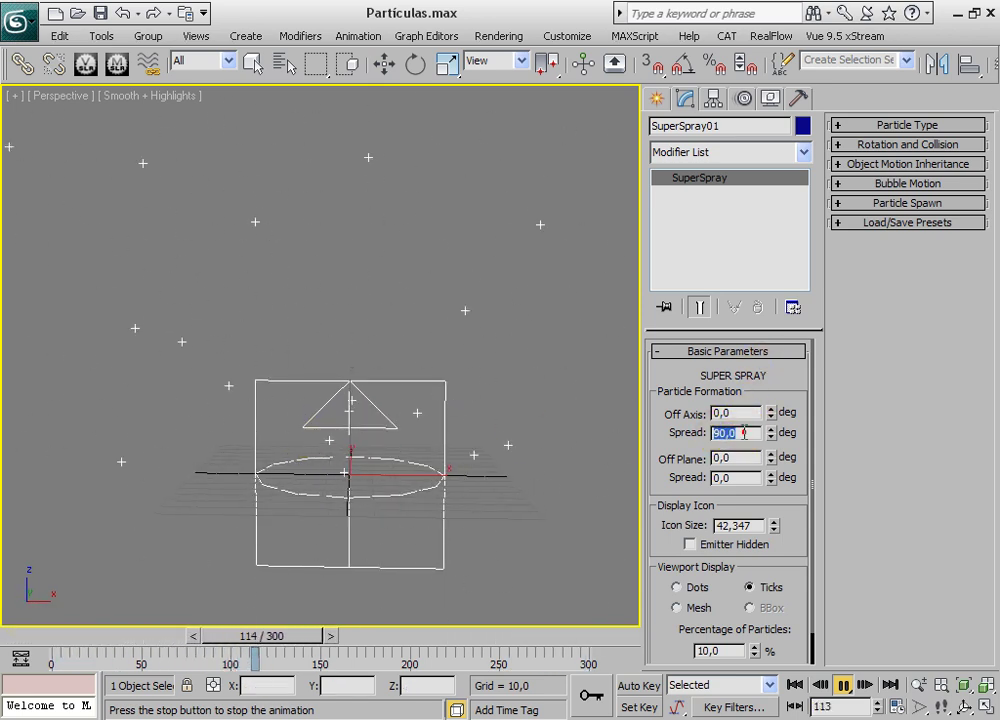
pyautogui.write('45')
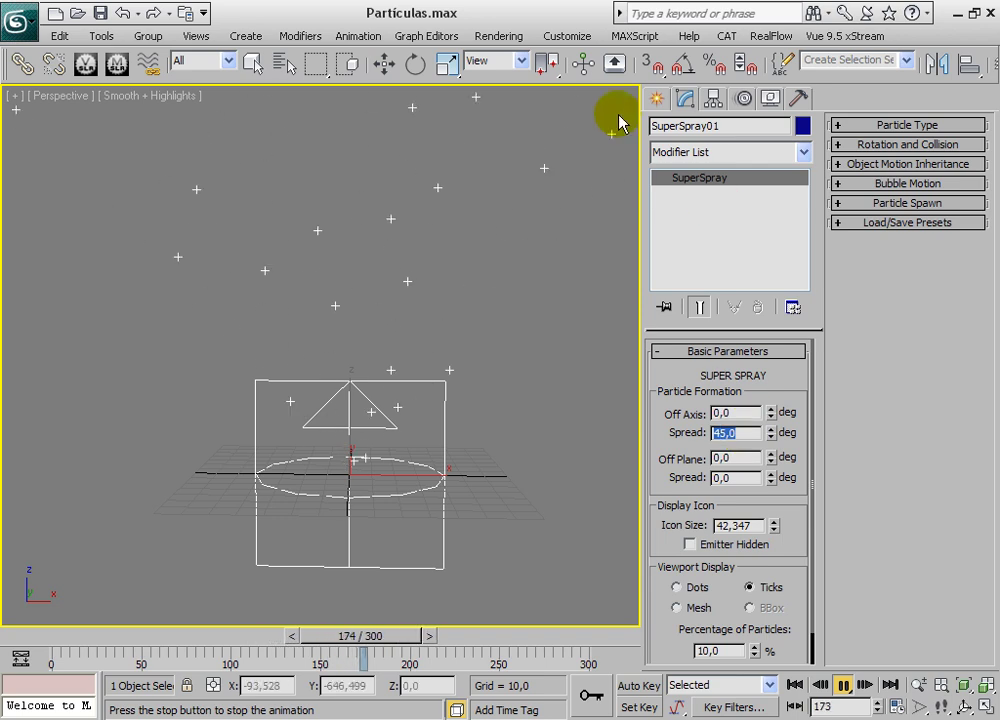
pyautogui.click(842, 688)
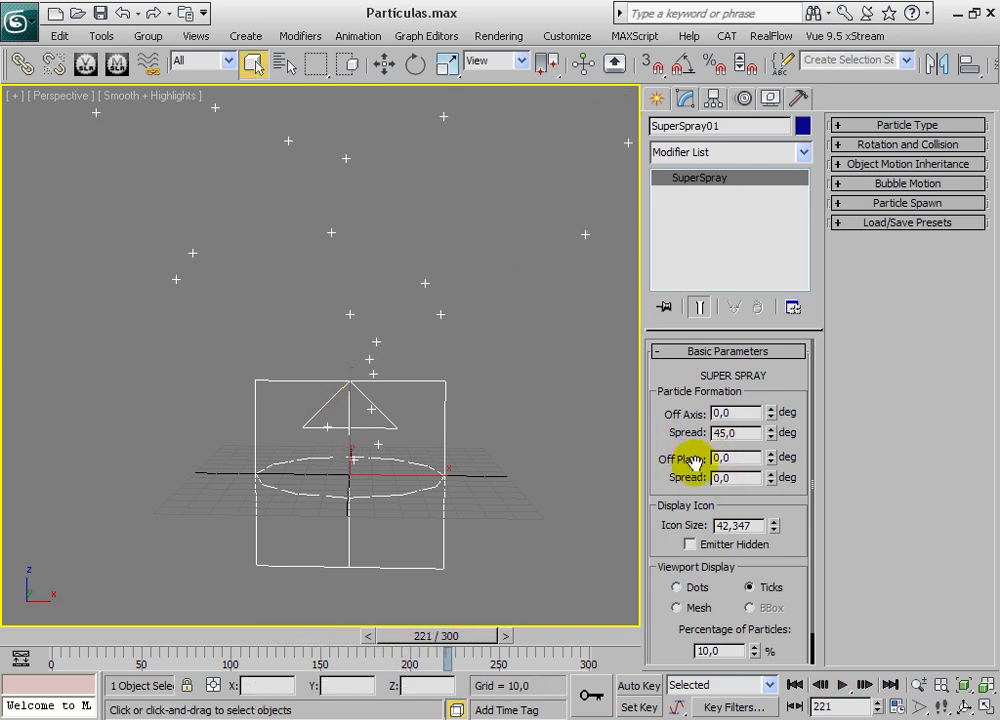
# Try Off Plane angles of 78, 64 and 93 degrees, playing the animation to compare the spray directions
pyautogui.moveTo(453, 462)
pyautogui.keyDown('alt'); pyautogui.mouseDown(button='middle')
pyautogui.moveTo(404, 441)
pyautogui.moveTo(403, 453)
pyautogui.moveTo(455, 452)
pyautogui.mouseUp(button='middle'); pyautogui.keyUp('alt')
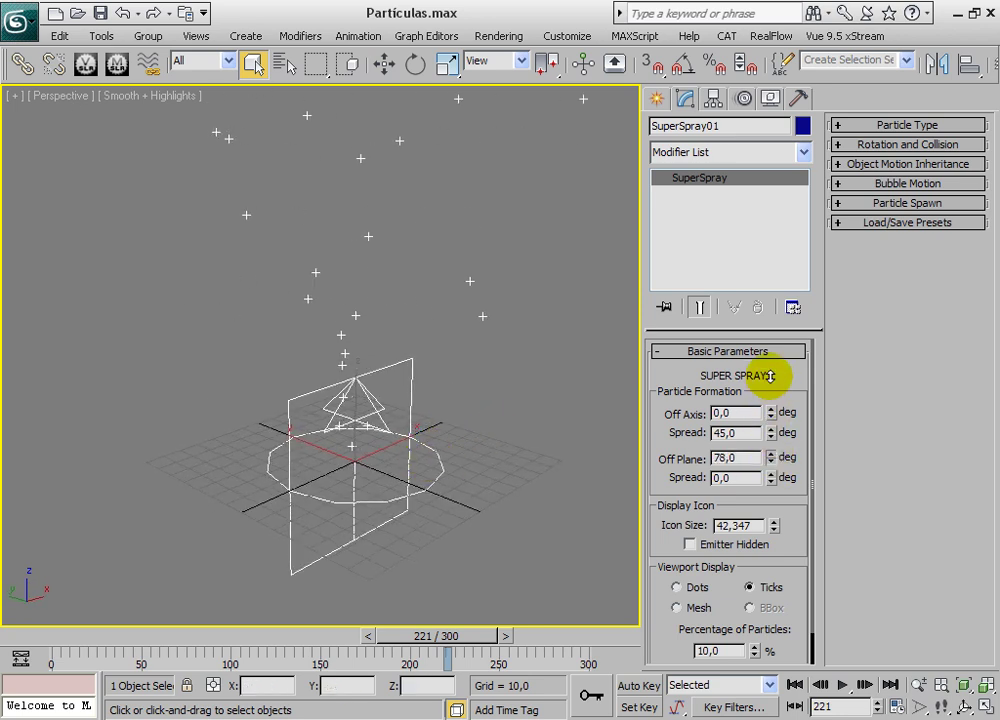
pyautogui.moveTo(752, 432); pyautogui.dragTo(736, 368)
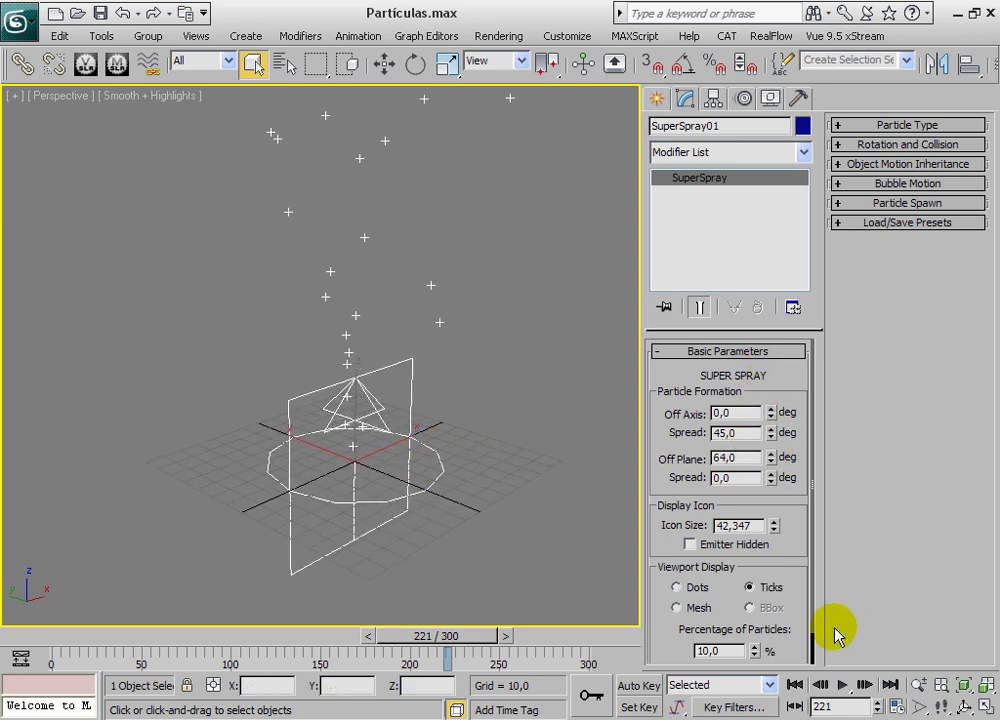
pyautogui.click(840, 683)
pyautogui.moveTo(770, 460); pyautogui.dragTo(772, 428)
pyautogui.moveTo(773, 355)
pyautogui.mouseDown()
pyautogui.moveTo(710, 312)
pyautogui.moveTo(755, 376)
pyautogui.mouseUp()
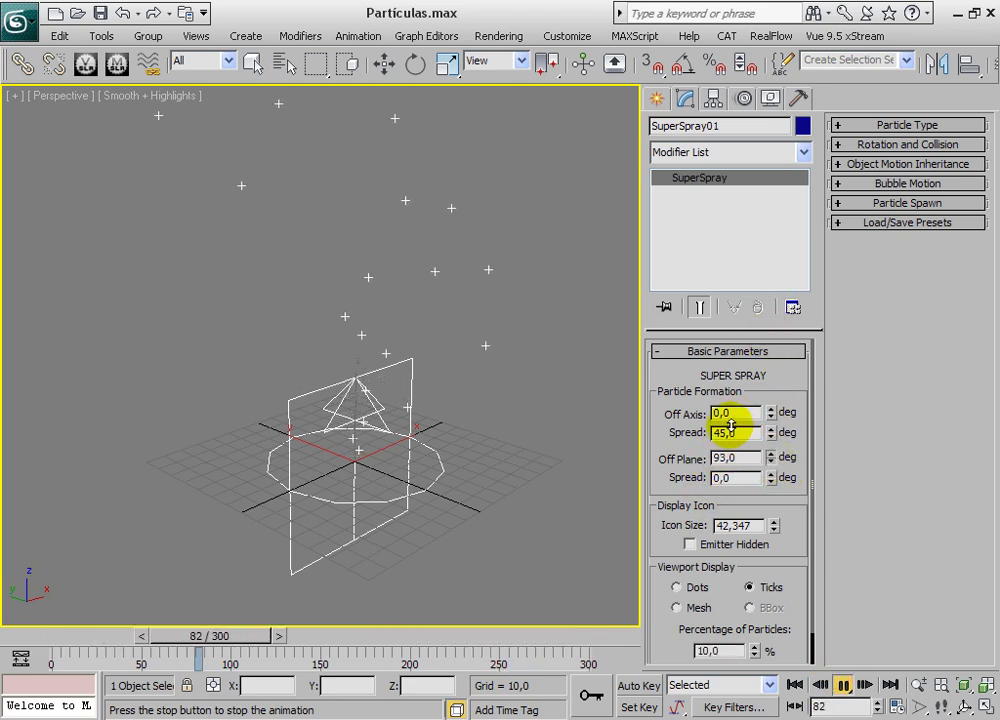
pyautogui.moveTo(714, 478)
pyautogui.mouseDown()
pyautogui.moveTo(686, 462)
pyautogui.moveTo(743, 404)
pyautogui.mouseUp()
pyautogui.moveTo(703, 483); pyautogui.dragTo(699, 509)
pyautogui.moveTo(733, 430); pyautogui.dragTo(722, 460)
# View the spray from above, try an Off Plane angle of 71 degrees, and reset the angle to 0
pyautogui.keyDown('alt'); pyautogui.moveTo(424, 458); pyautogui.dragTo(382, 484, button='middle'); pyautogui.keyUp('alt')
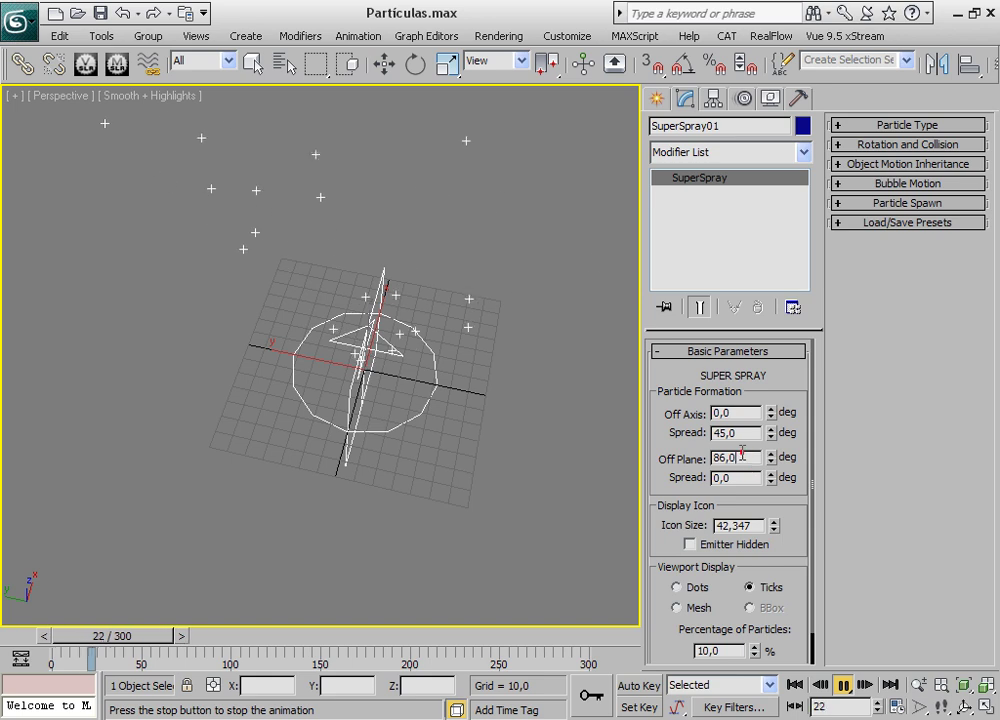
pyautogui.keyDown('alt'); pyautogui.moveTo(462, 341); pyautogui.dragTo(444, 374, button='middle'); pyautogui.keyUp('alt')
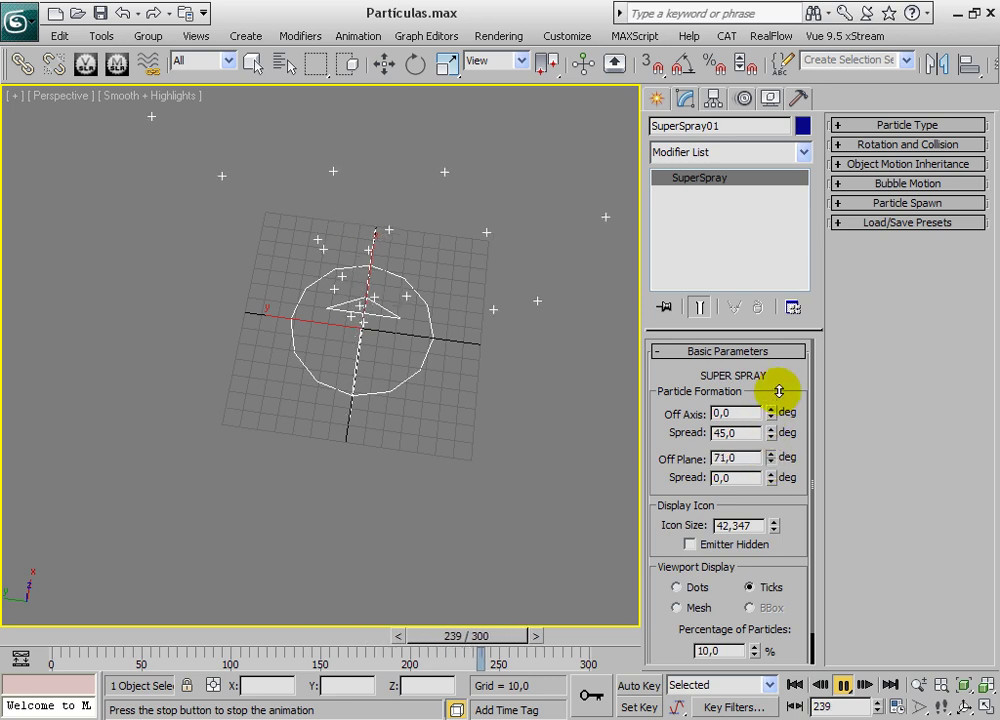
pyautogui.click(771, 454)
pyautogui.moveTo(771, 456); pyautogui.dragTo(785, 346)
pyautogui.moveTo(783, 474); pyautogui.dragTo(755, 546)
pyautogui.doubleClick(740, 458)
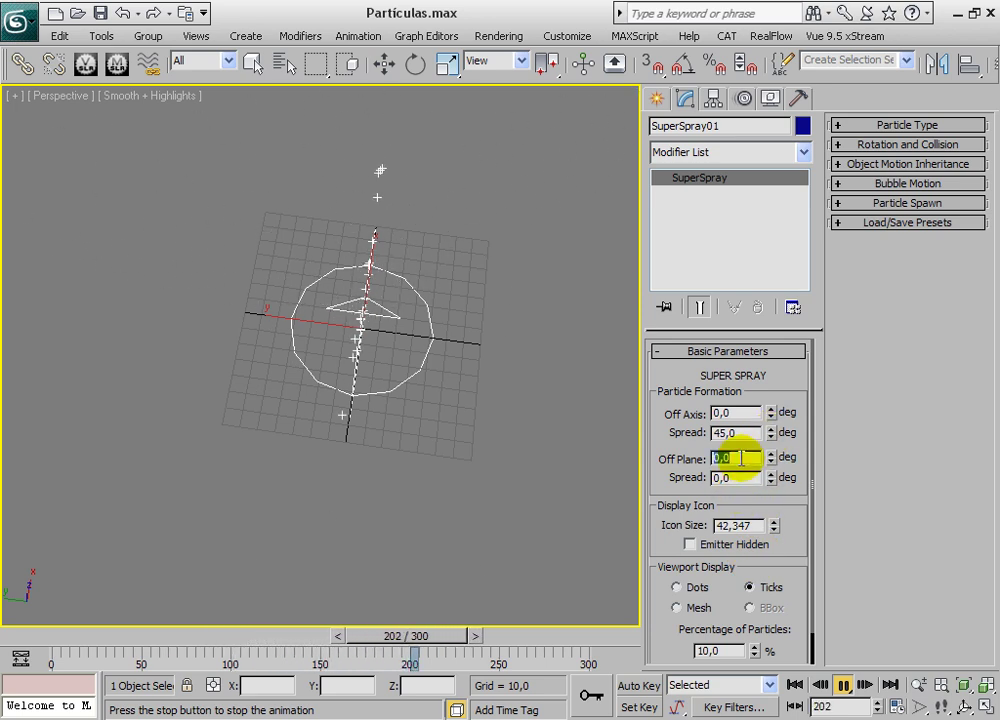
# Try an Off Plane angle of 180 degrees and examine the playing spray from several sides
pyautogui.keyDown('alt'); pyautogui.moveTo(484, 319); pyautogui.dragTo(372, 351, button='middle'); pyautogui.keyUp('alt')
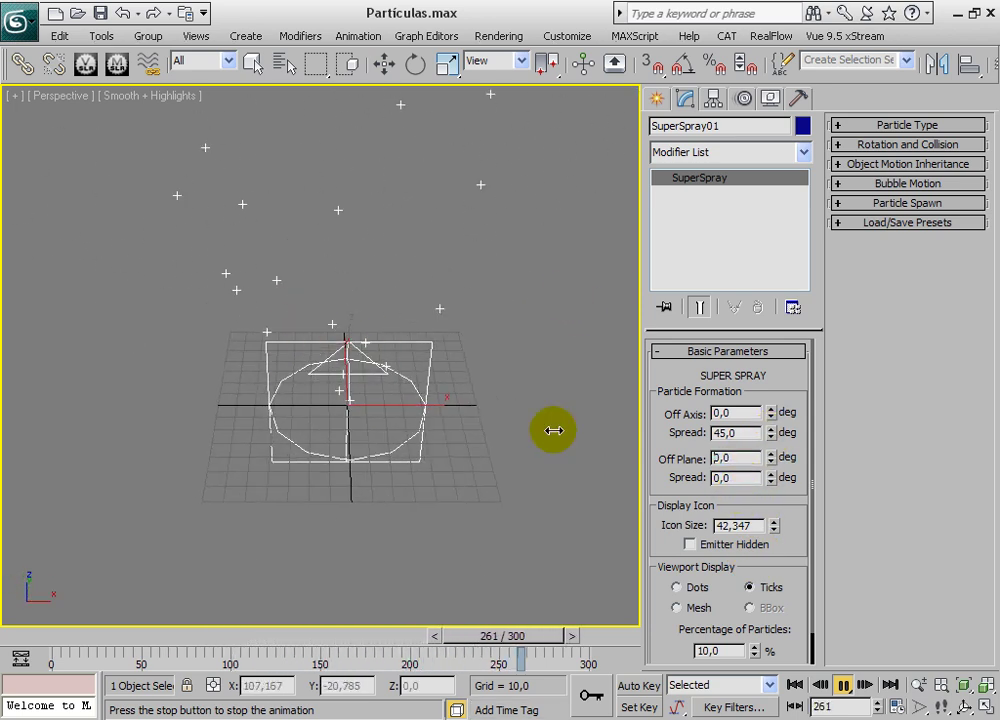
pyautogui.doubleClick(731, 460)
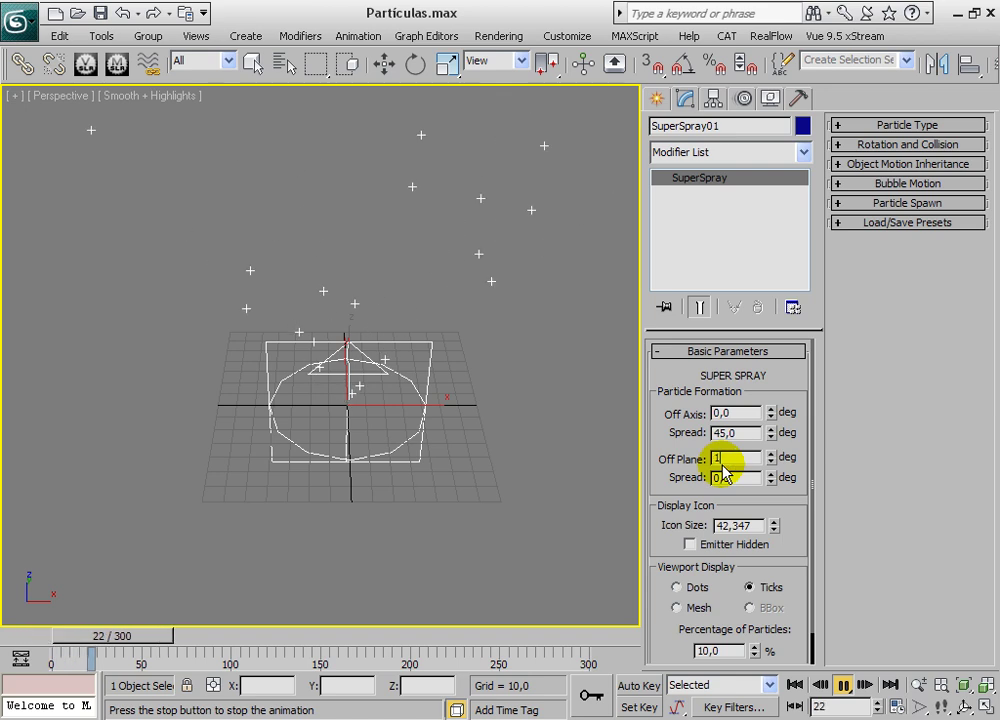
pyautogui.keyDown('alt'); pyautogui.moveTo(364, 404); pyautogui.dragTo(465, 418, button='middle'); pyautogui.keyUp('alt')
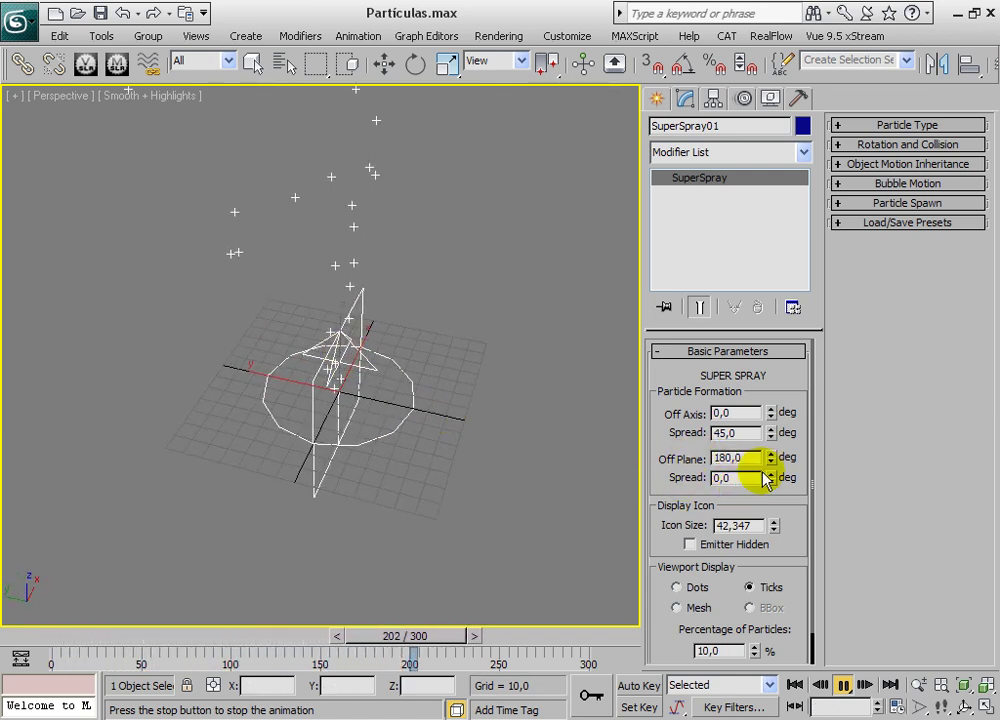
pyautogui.keyDown('alt'); pyautogui.moveTo(397, 429); pyautogui.dragTo(400, 397, button='middle'); pyautogui.keyUp('alt')
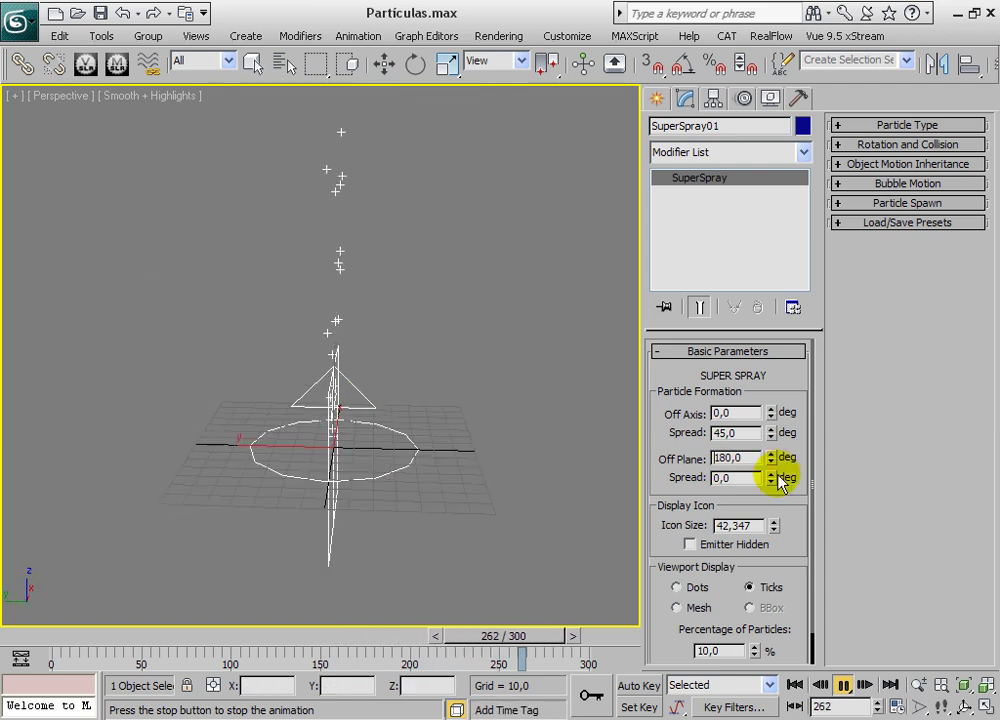
# Try a plane Spread of 140 degrees and examine how the particles fan out from different sides
pyautogui.moveTo(771, 478); pyautogui.dragTo(772, 452)
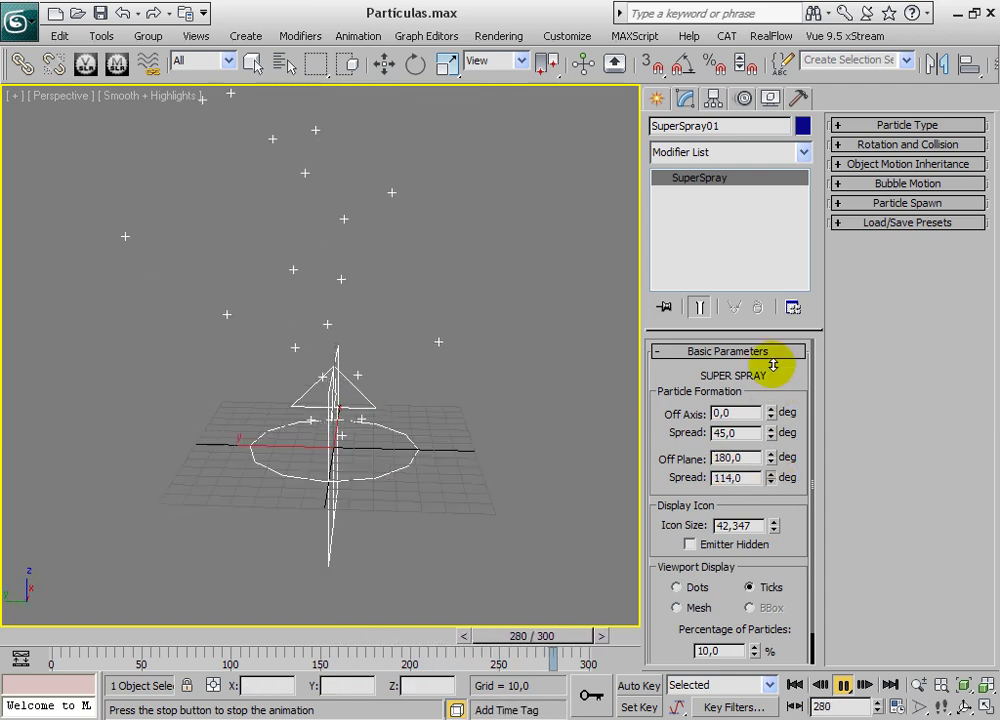
pyautogui.moveTo(773, 373); pyautogui.dragTo(716, 345)
pyautogui.keyDown('alt'); pyautogui.moveTo(466, 426); pyautogui.dragTo(270, 384, button='middle'); pyautogui.keyUp('alt')
pyautogui.keyDown('alt'); pyautogui.moveTo(316, 342); pyautogui.dragTo(381, 390, button='middle'); pyautogui.keyUp('alt')
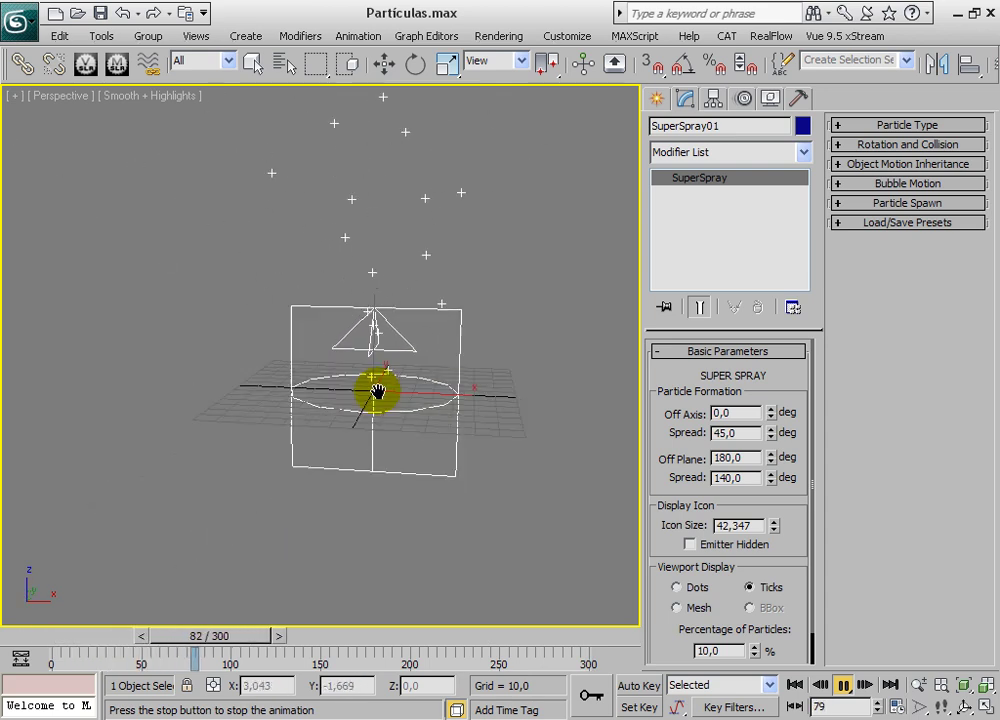
# Reset both the Off Plane angle and the plane Spread to 0 degrees
pyautogui.doubleClick(745, 458)
pyautogui.write('0')
pyautogui.press('Return')
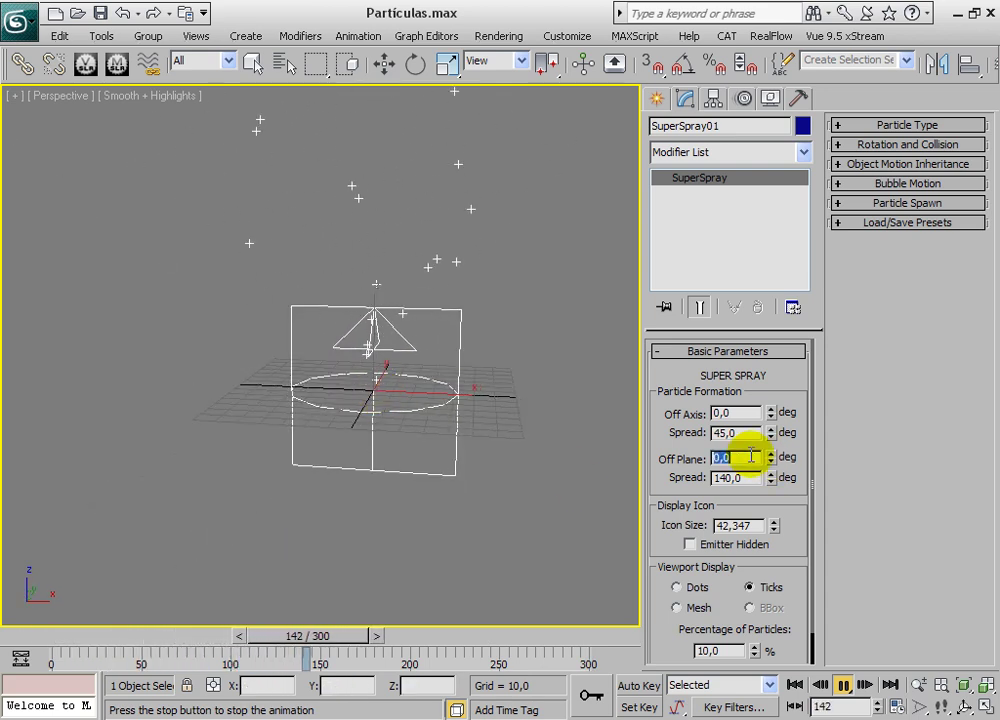
pyautogui.keyDown('alt'); pyautogui.moveTo(388, 176); pyautogui.dragTo(532, 355, button='middle'); pyautogui.keyUp('alt')
pyautogui.doubleClick(752, 478)
pyautogui.write('0')
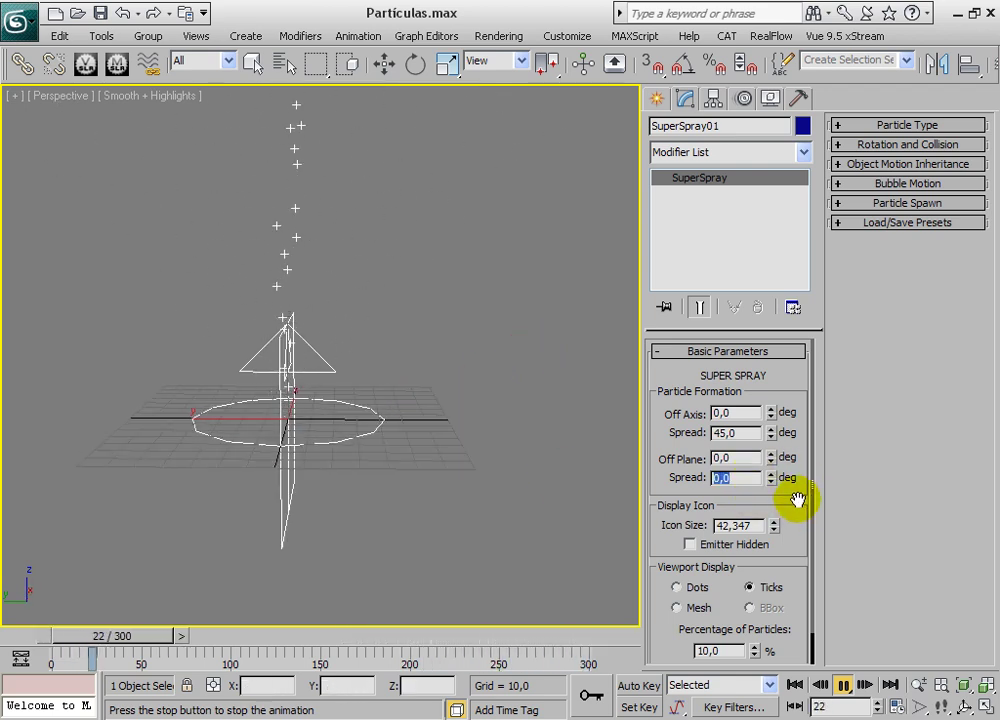
# Set the plane Spread to 180 degrees and check the spray's volume from several sides
pyautogui.moveTo(771, 483); pyautogui.dragTo(772, 432)
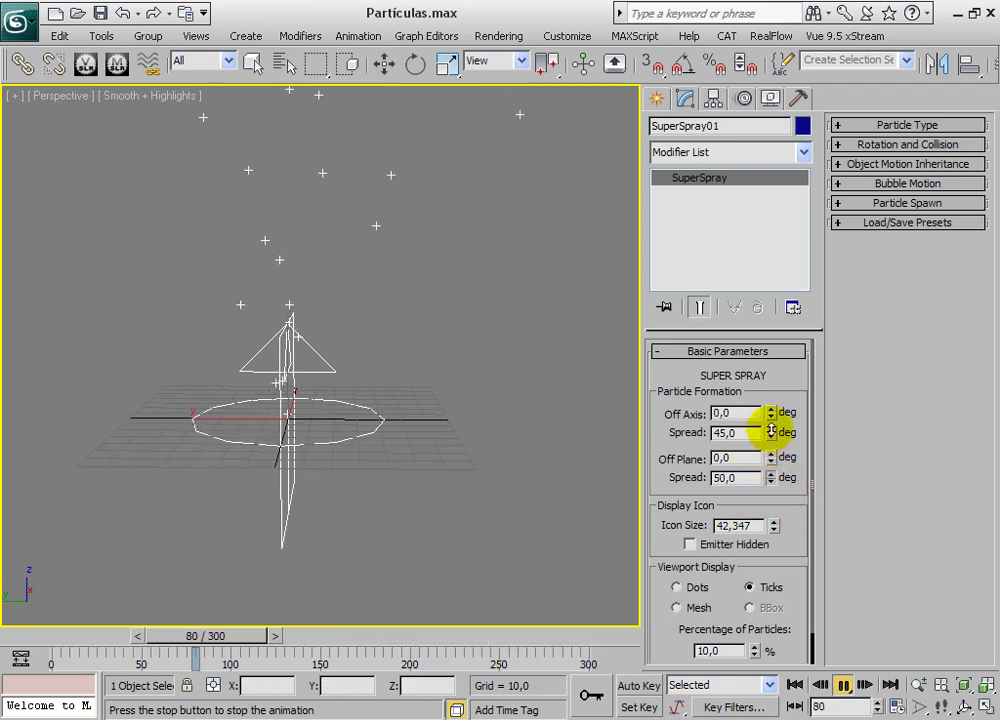
pyautogui.moveTo(771, 332); pyautogui.dragTo(699, 259)
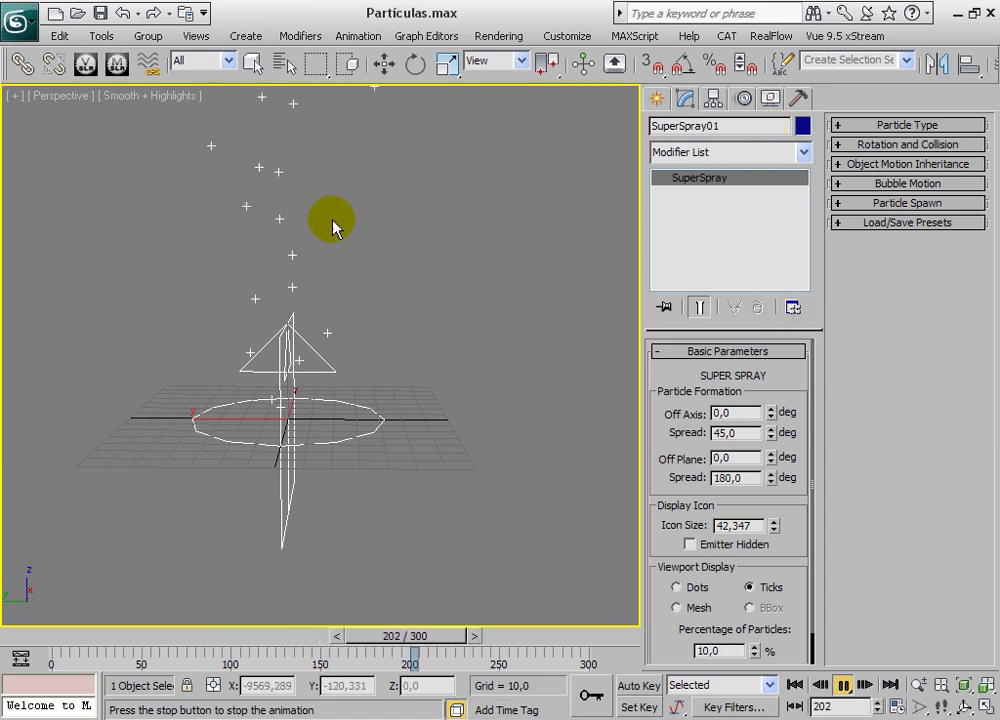
pyautogui.moveTo(771, 371); pyautogui.dragTo(778, 520)
pyautogui.keyDown('alt'); pyautogui.moveTo(475, 416); pyautogui.dragTo(259, 334, button='middle'); pyautogui.keyUp('alt')
pyautogui.click(746, 459)
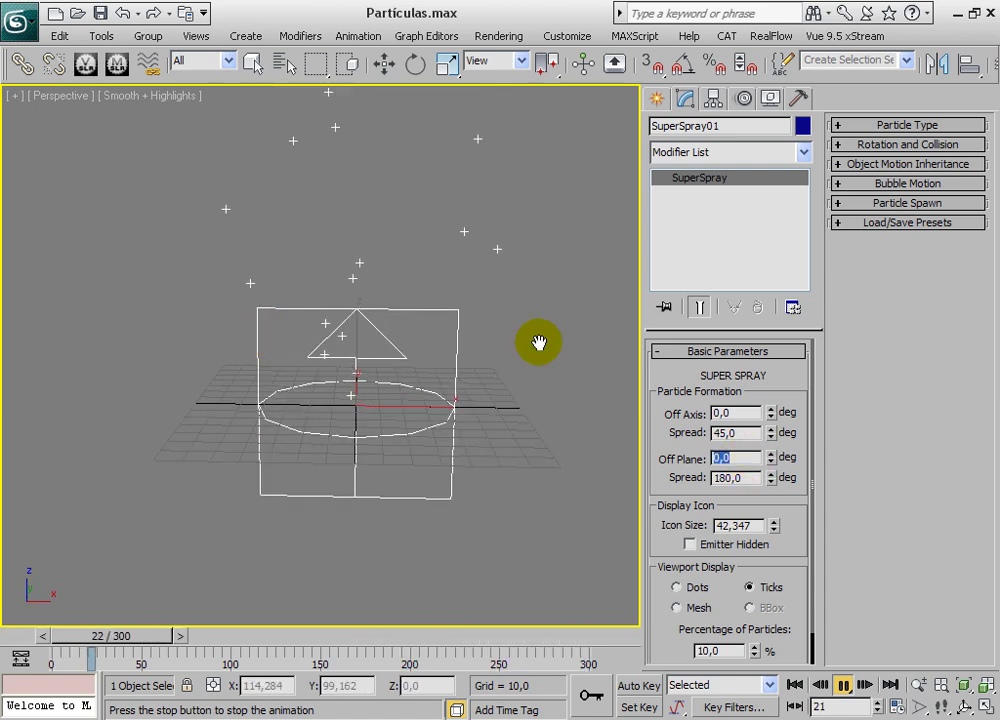
pyautogui.keyDown('alt'); pyautogui.moveTo(279, 397); pyautogui.dragTo(429, 392, button='middle'); pyautogui.keyUp('alt')
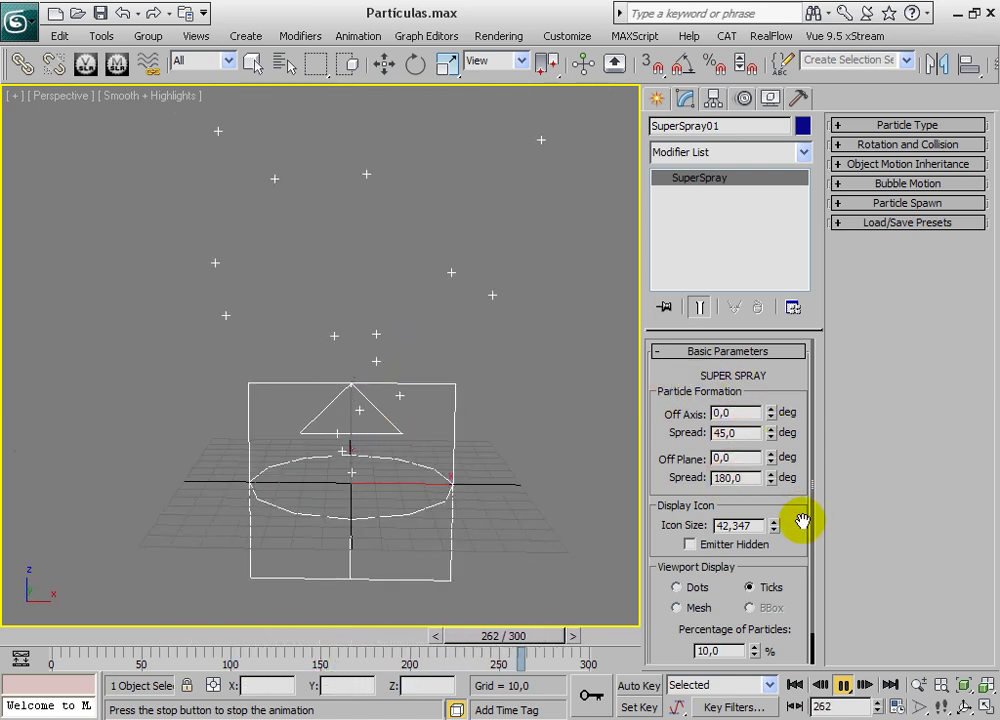
# Stop the playback and reduce the emitter's Icon Size to about 13.975
pyautogui.scroll(-1, 803, 520)
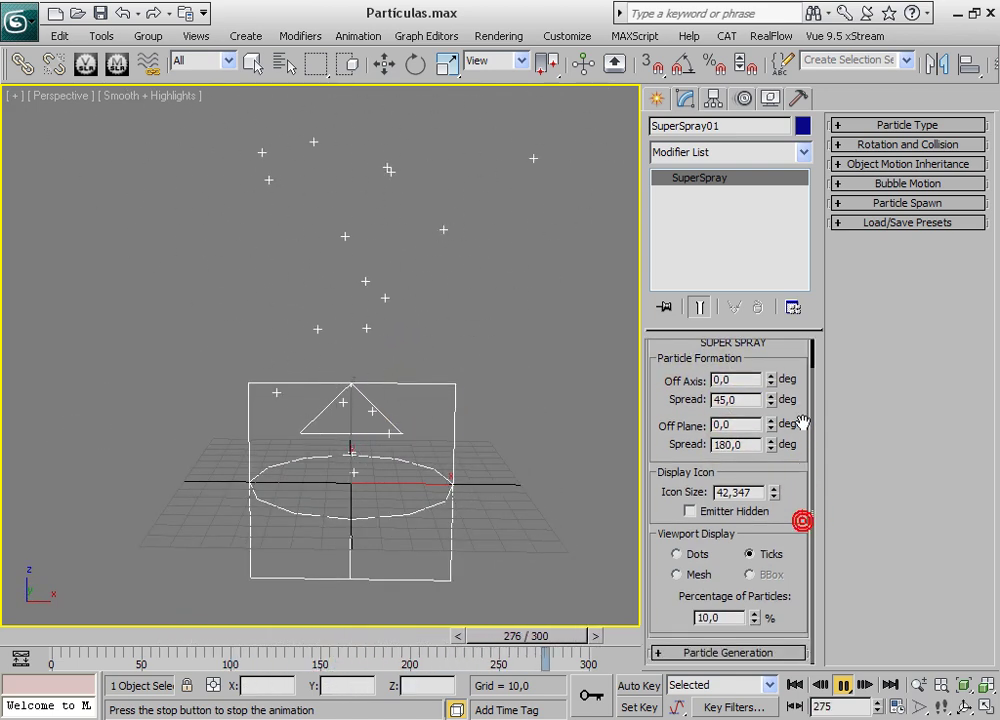
pyautogui.click(850, 687)
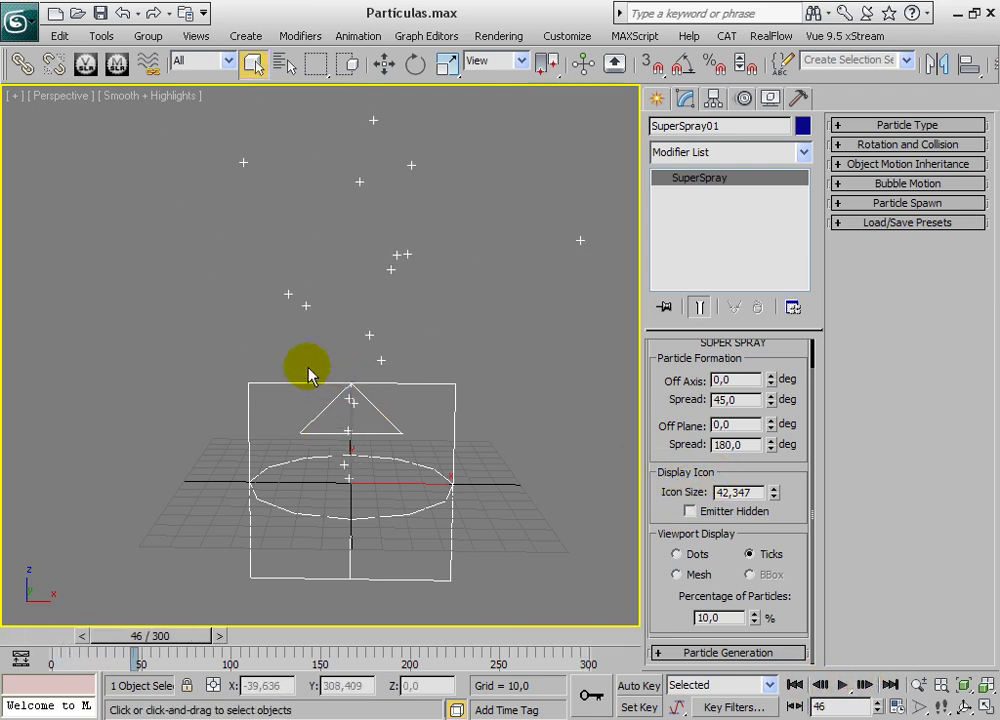
pyautogui.click(335, 397)
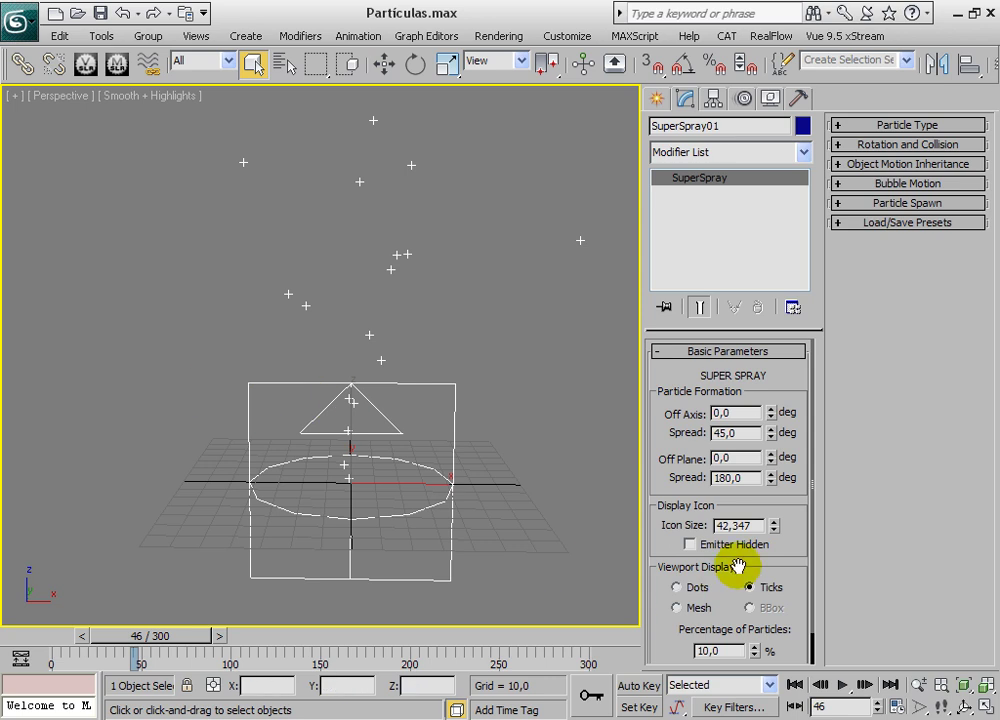
pyautogui.moveTo(779, 523); pyautogui.dragTo(768, 583)
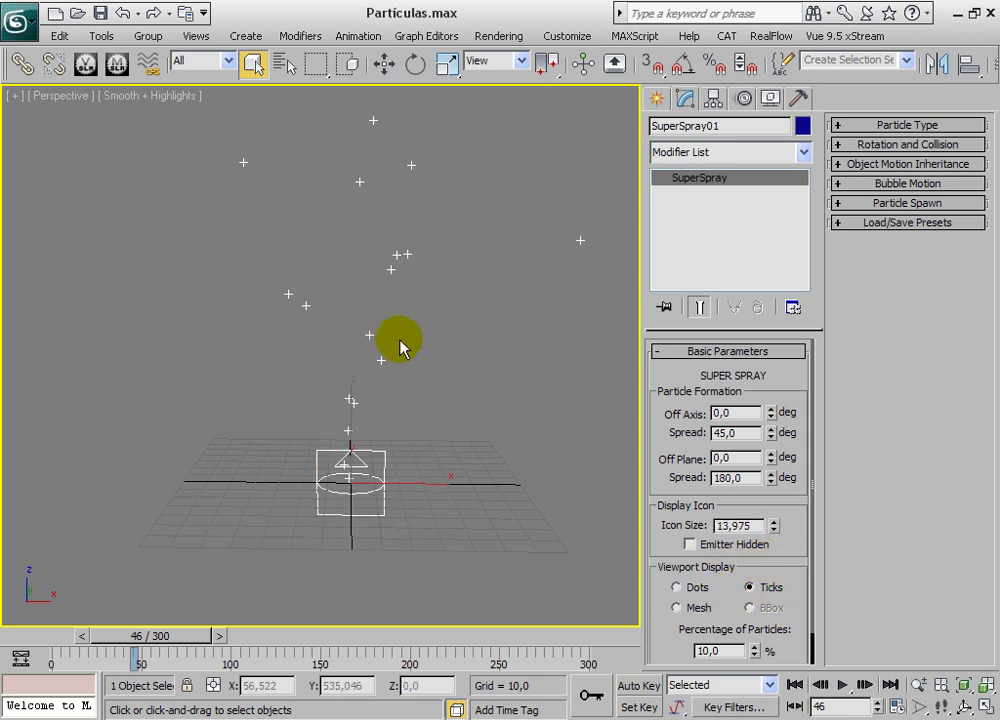
# Play the animation from the start, toggle Emitter Hidden on and off again, and stop the playback
pyautogui.click(795, 684)
pyautogui.click(842, 684)
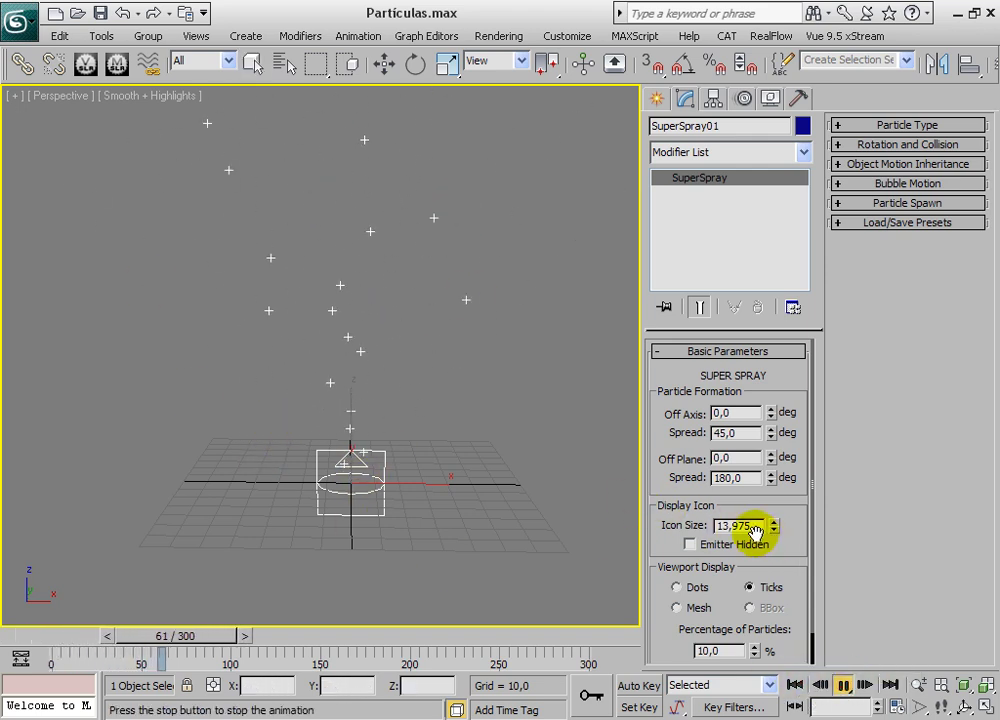
pyautogui.click(690, 545)
pyautogui.click(690, 545)
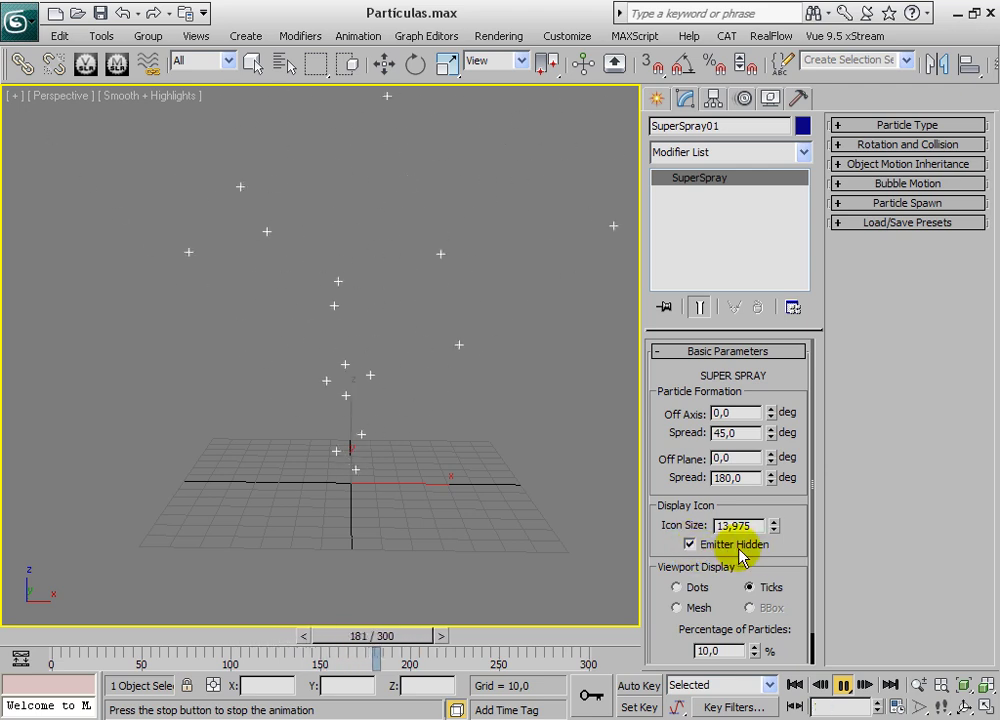
pyautogui.click(690, 545)
pyautogui.click(690, 545)
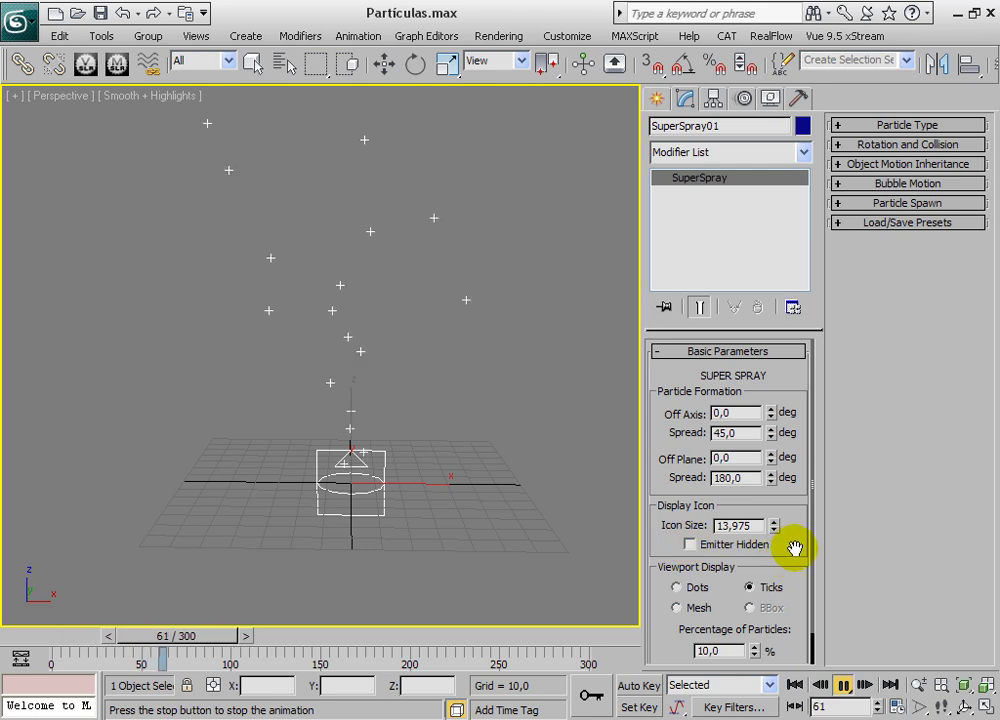
pyautogui.scroll(-1, 770, 535)
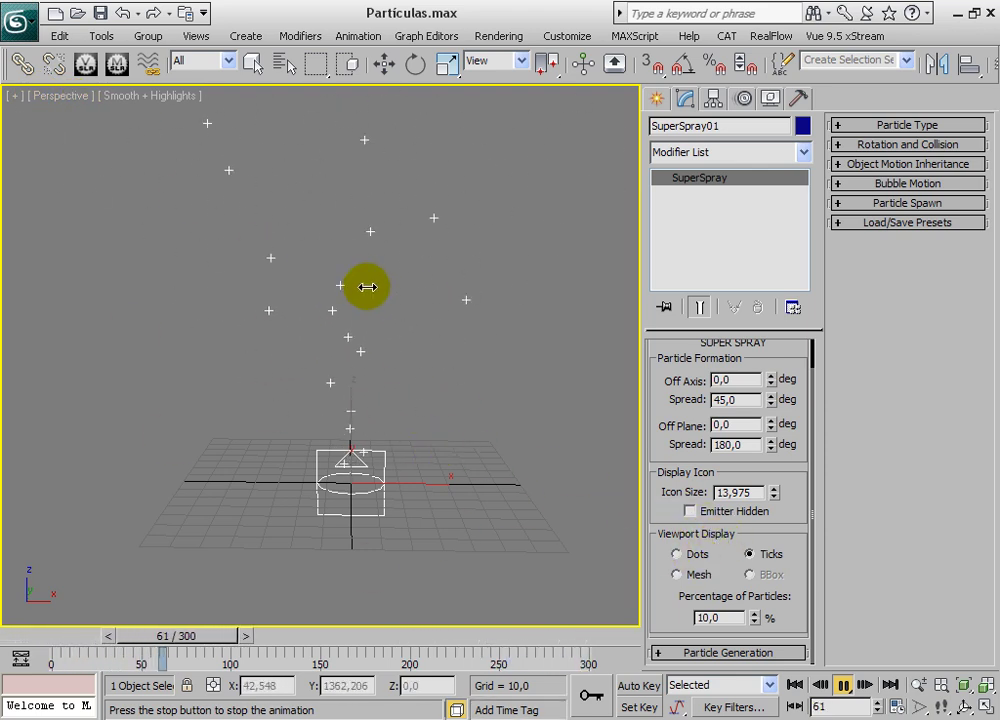
pyautogui.click(843, 685)
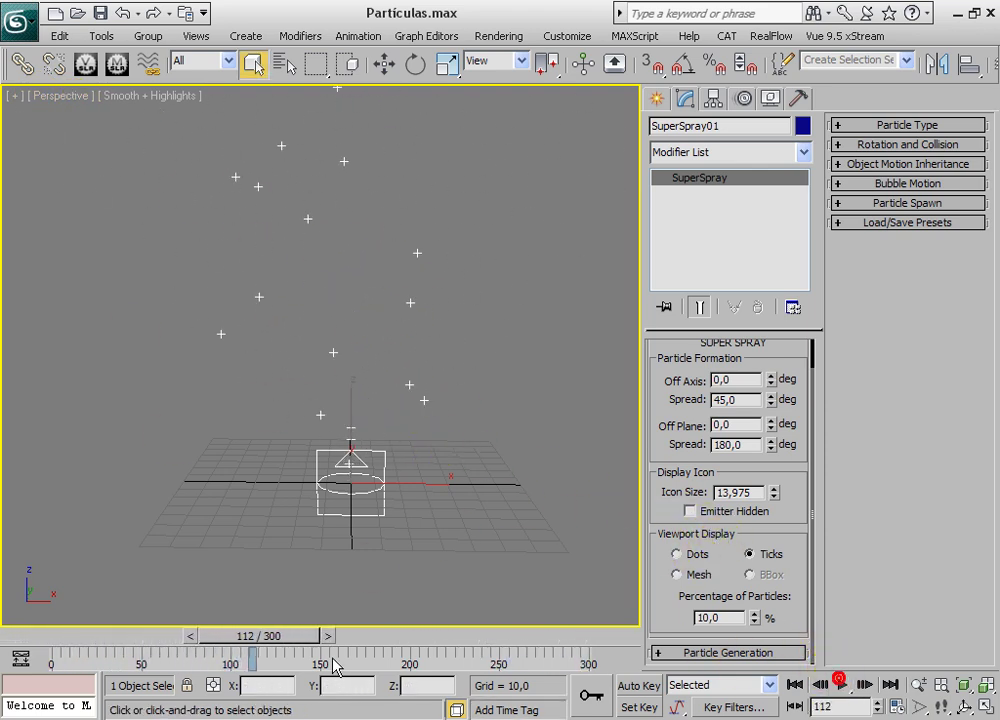
# Compare the Dots and Ticks viewport displays of the particles while playing and scrubbing the animation, ending on Ticks
pyautogui.moveTo(270, 640); pyautogui.dragTo(198, 640)
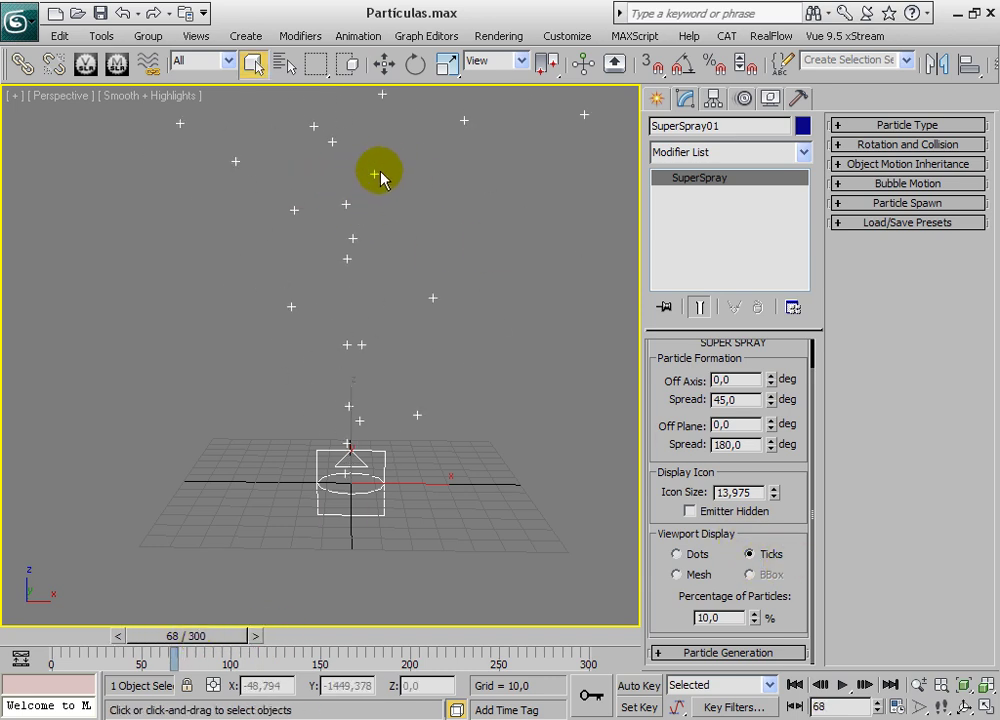
pyautogui.scroll(3, 380, 281)
pyautogui.scroll(-6, 391, 290)
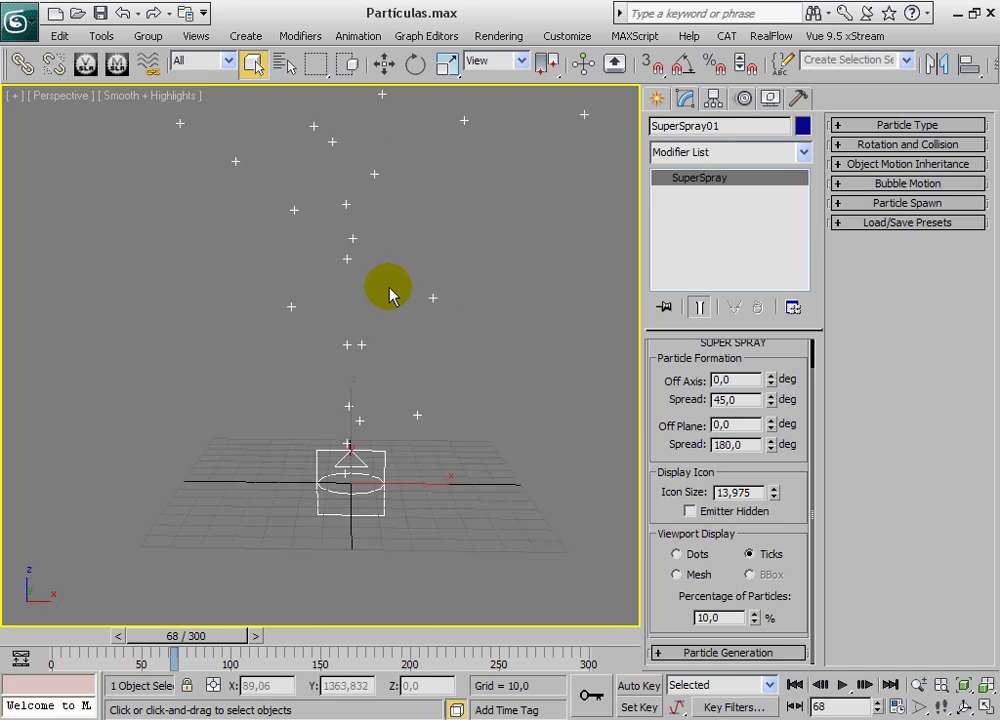
pyautogui.moveTo(404, 297); pyautogui.dragTo(409, 356, button='middle')
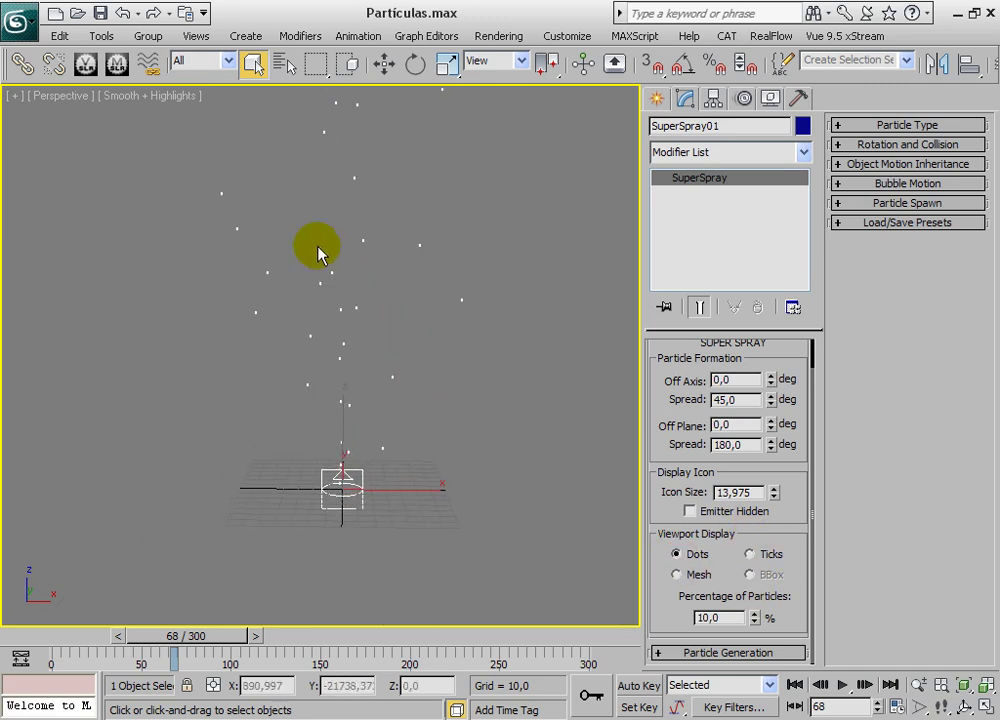
pyautogui.click(843, 687)
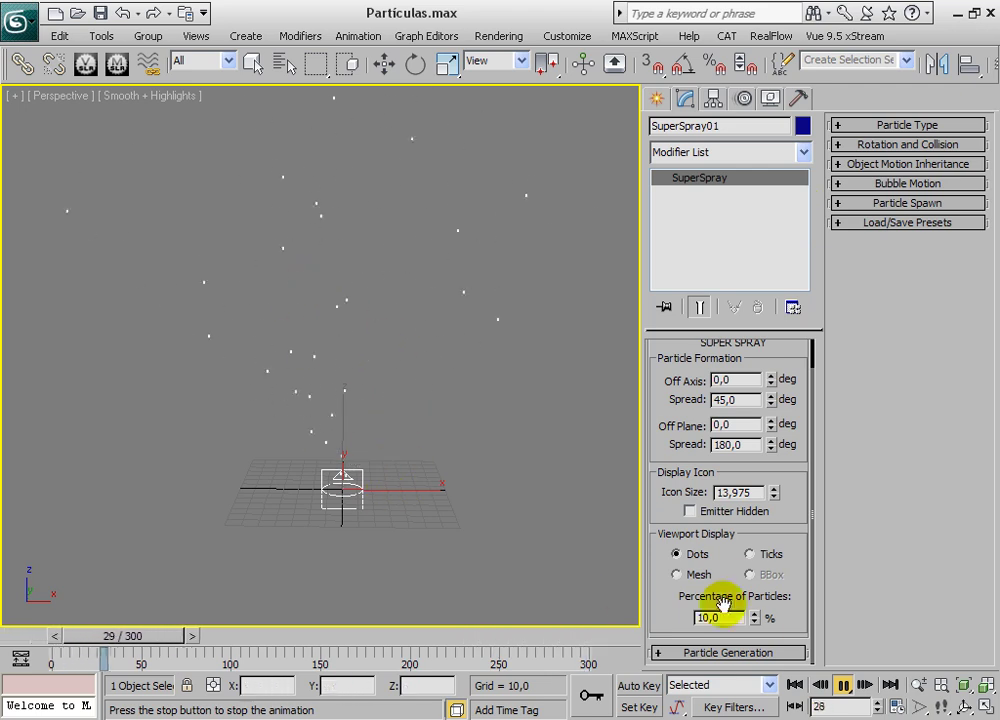
pyautogui.click(749, 554)
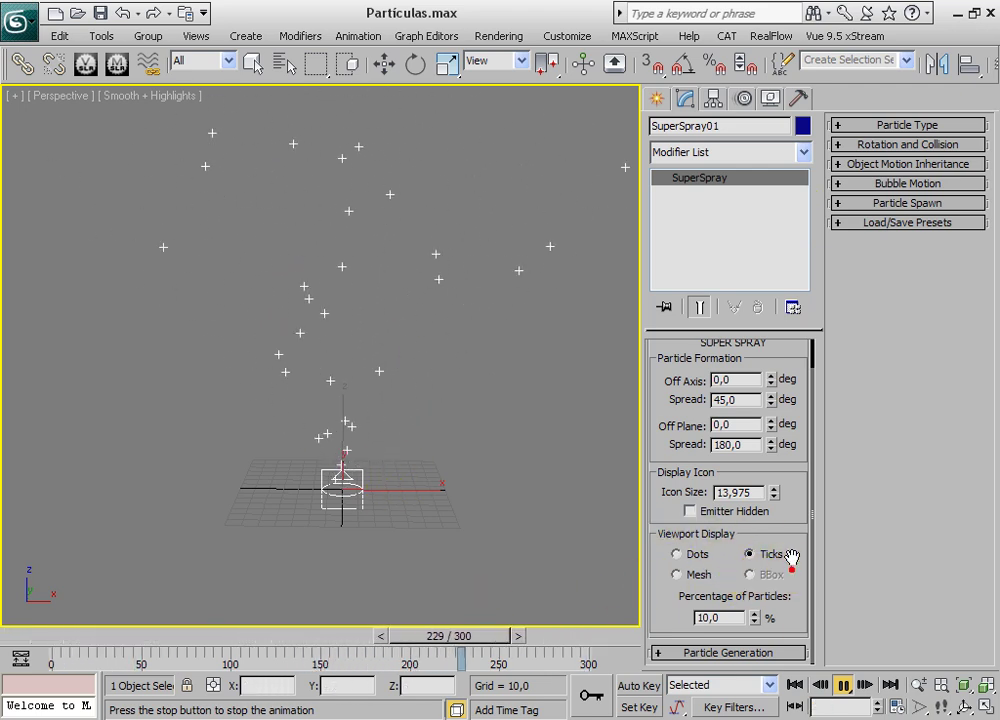
pyautogui.moveTo(508, 645); pyautogui.dragTo(405, 640)
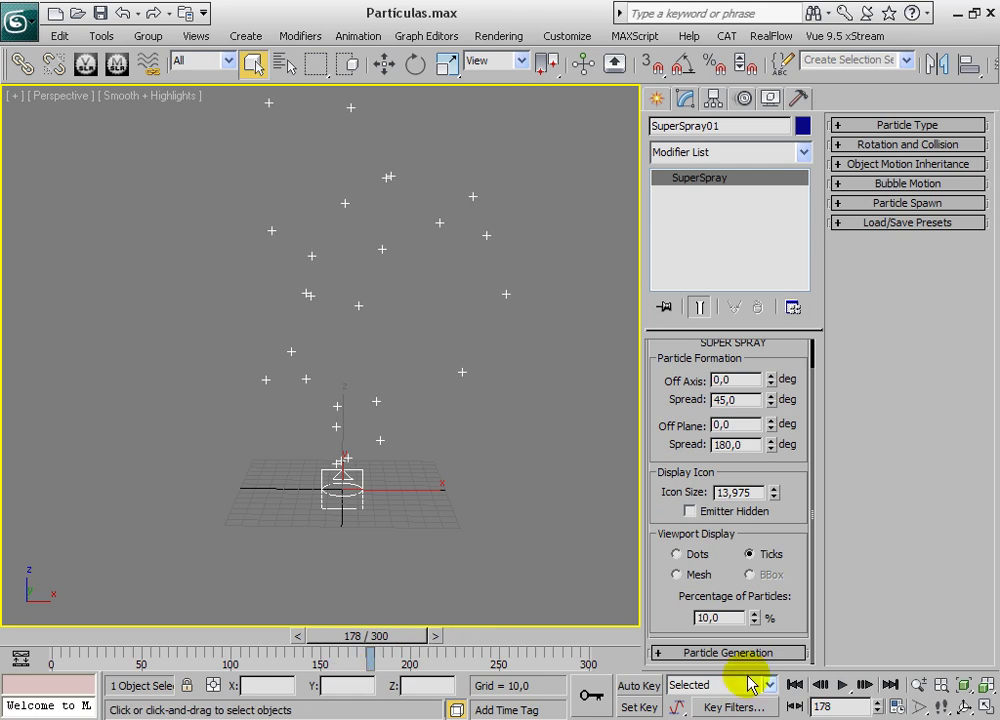
pyautogui.click(800, 567)
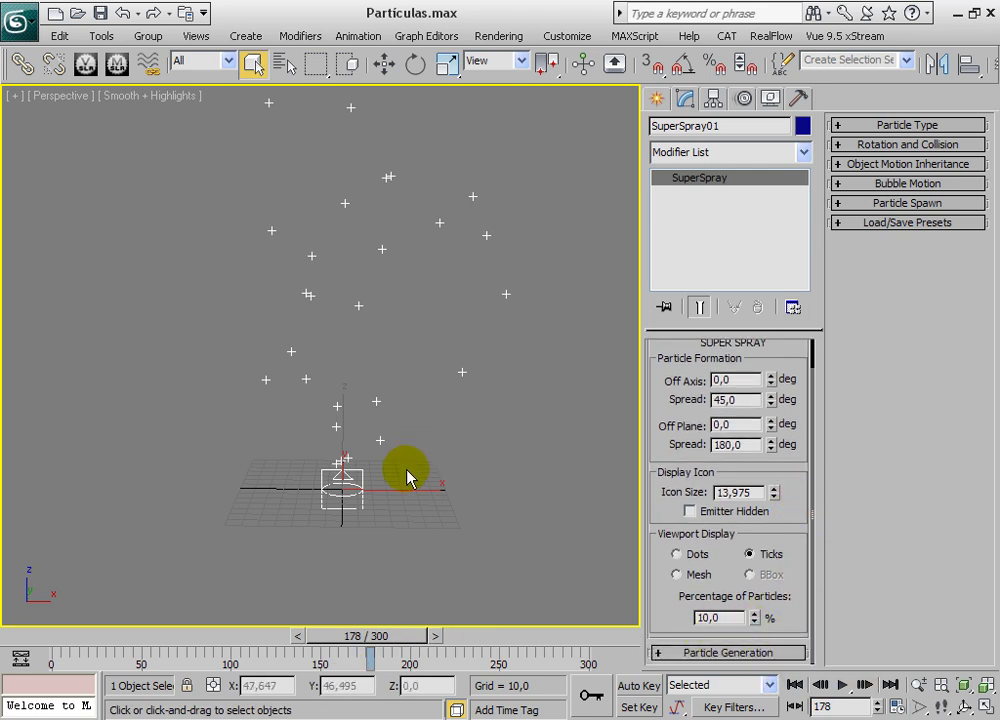
# Set the emitter's viewport Percentage of Particles to 100% and play the animation
pyautogui.keyDown('alt'); pyautogui.moveTo(383, 500); pyautogui.dragTo(392, 487, button='middle'); pyautogui.keyUp('alt')
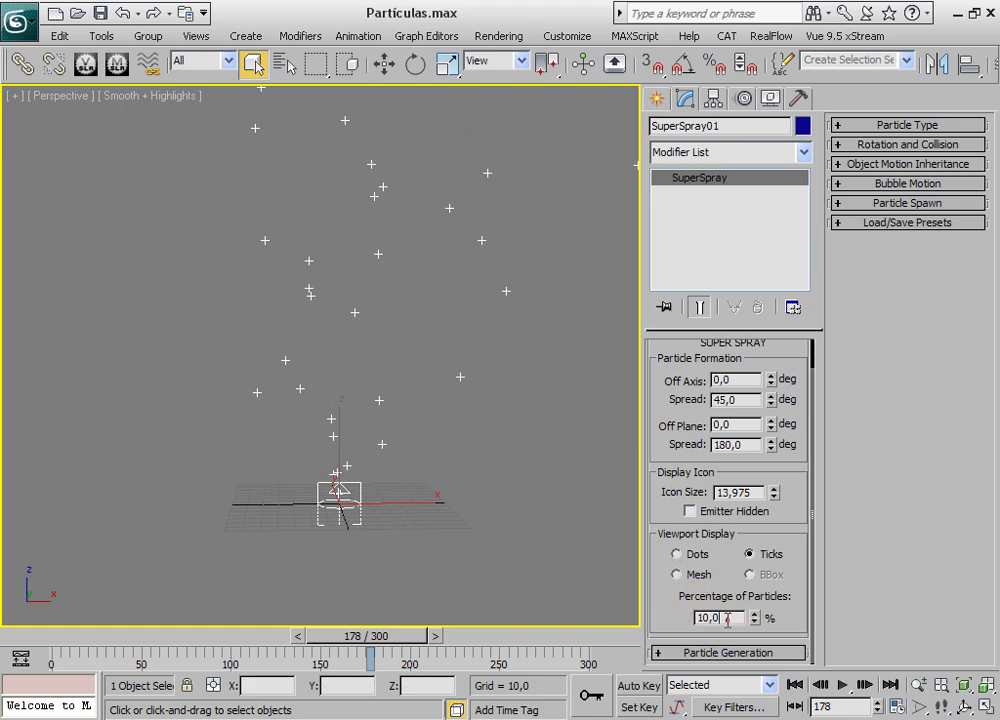
pyautogui.press('Return')
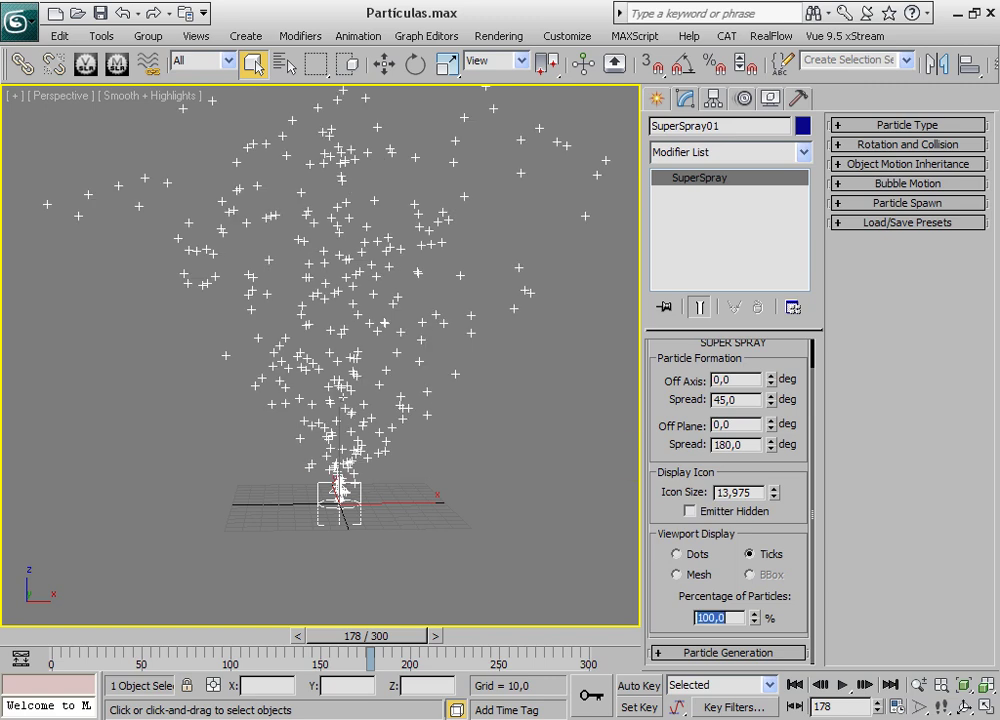
pyautogui.click(843, 683)
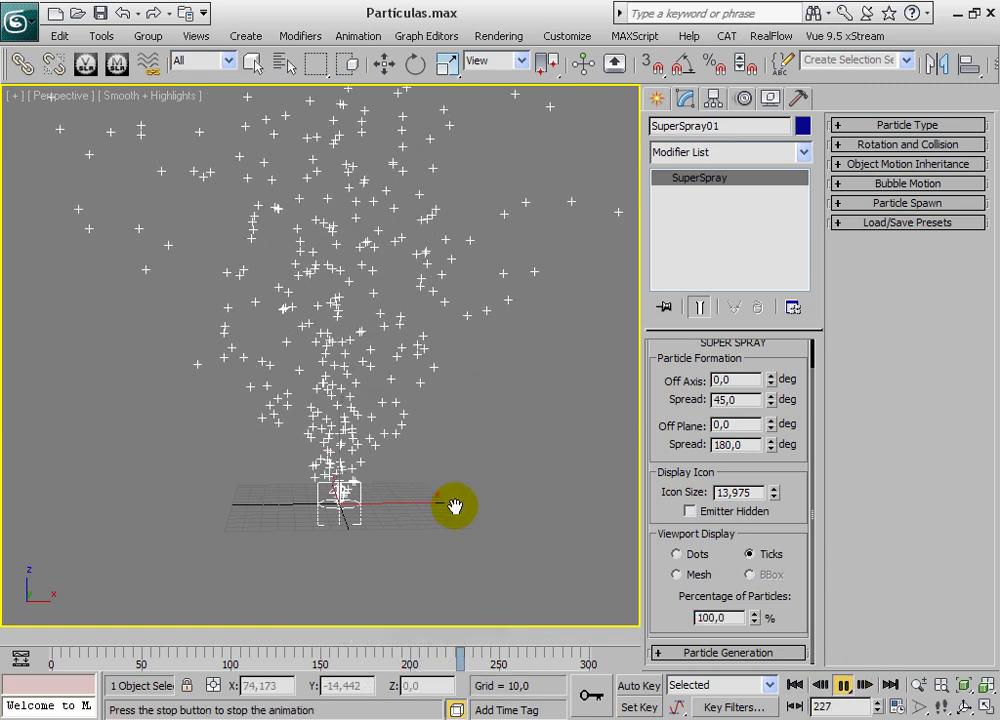
# Set the Percentage of Particles back to 10% and stop the playback
pyautogui.click(720, 617)
pyautogui.write('10')
pyautogui.press('Return')
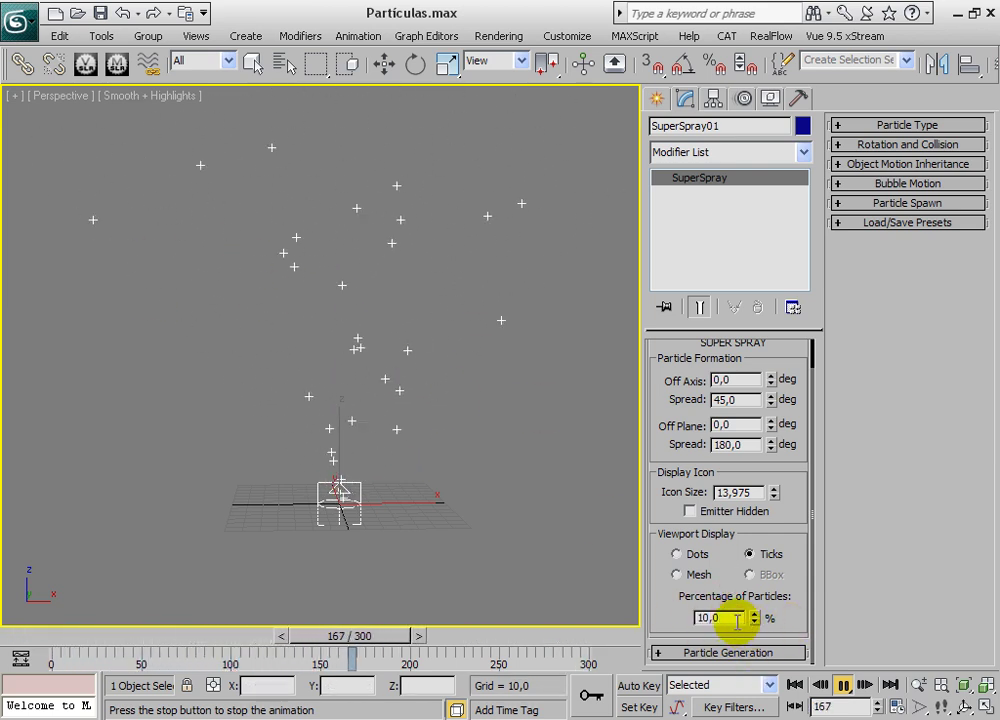
pyautogui.click(844, 685)
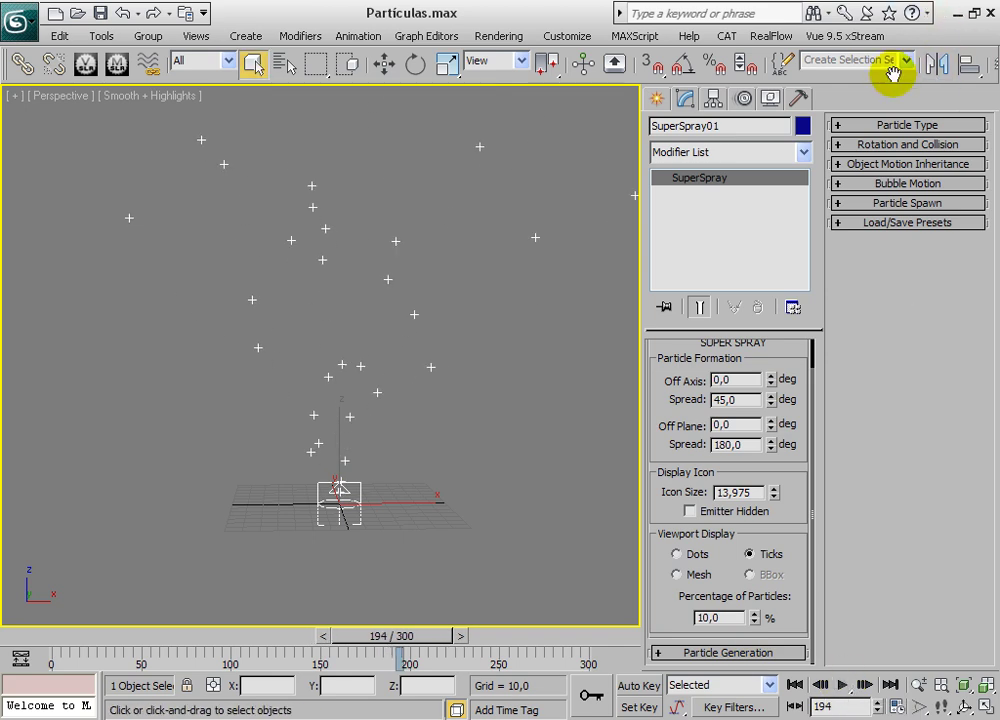
# Render the current frame of the Perspective view and close the rendered image
pyautogui.moveTo(893, 68); pyautogui.dragTo(391, 47)
pyautogui.click(970, 66)
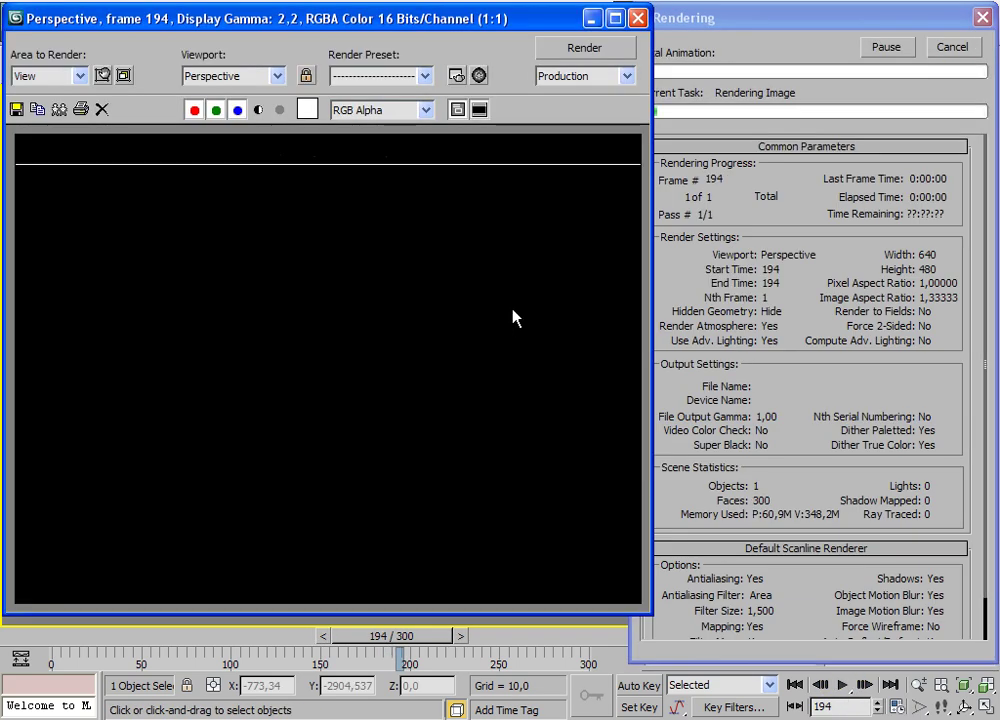
pyautogui.click(638, 18)
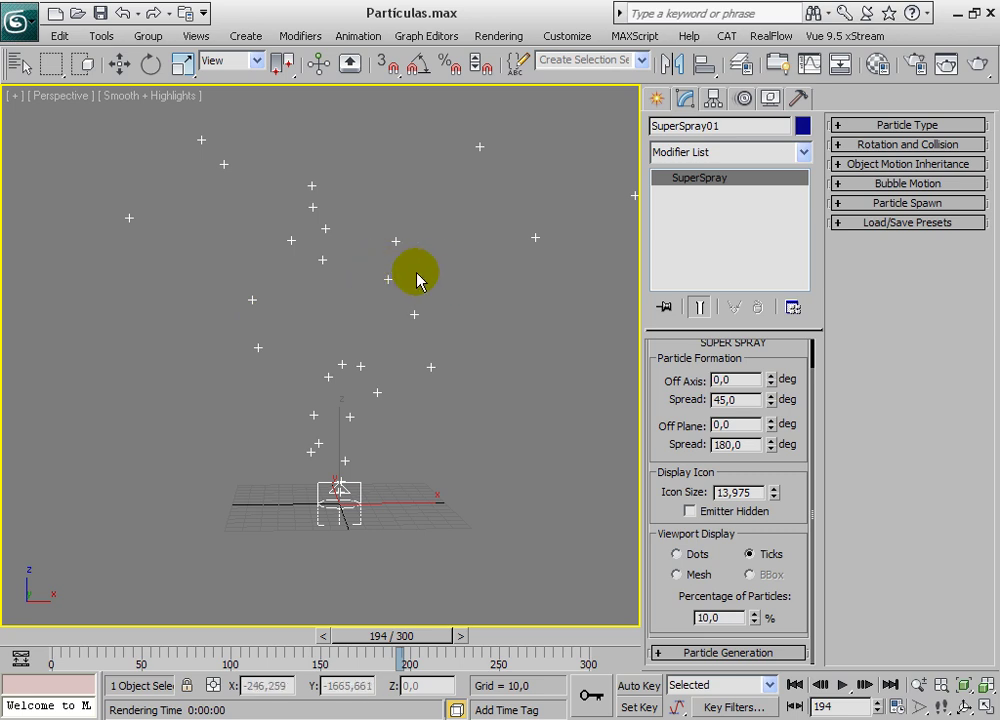
# Play the animation briefly and stop it around frame 225
pyautogui.moveTo(799, 566); pyautogui.dragTo(802, 532)
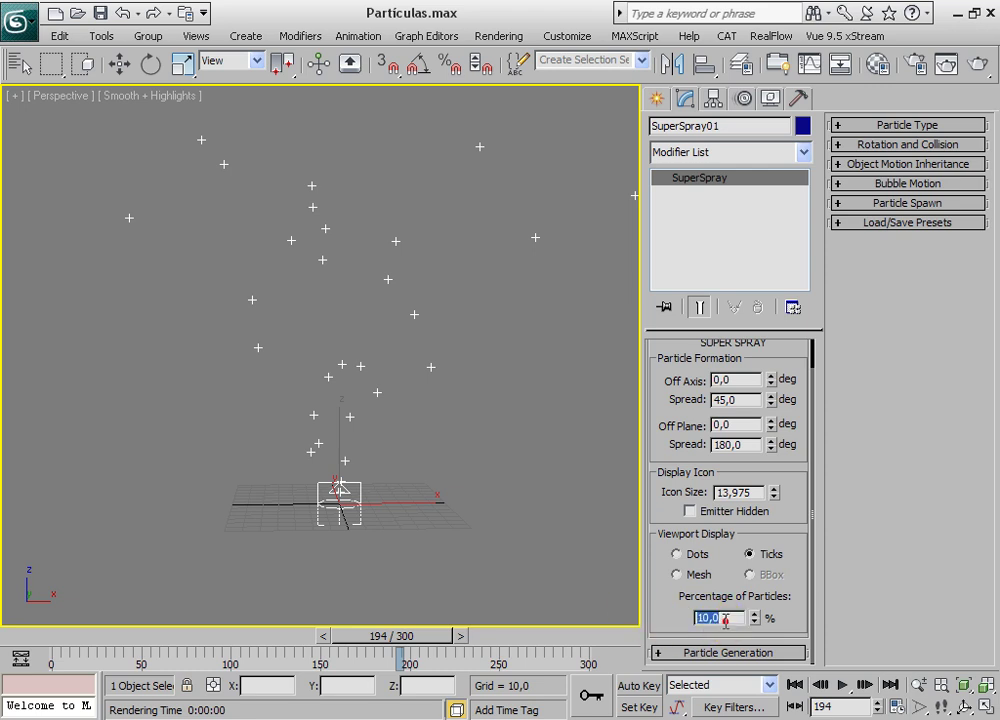
pyautogui.moveTo(810, 620); pyautogui.dragTo(799, 594)
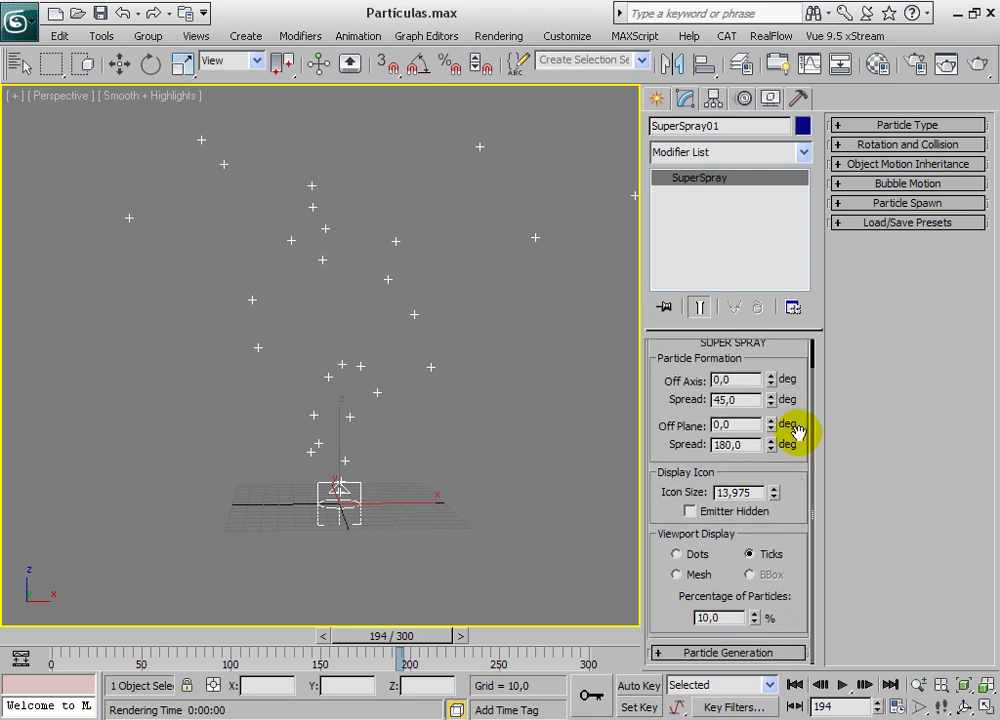
pyautogui.scroll(1, 799, 495)
pyautogui.scroll(-1, 790, 515)
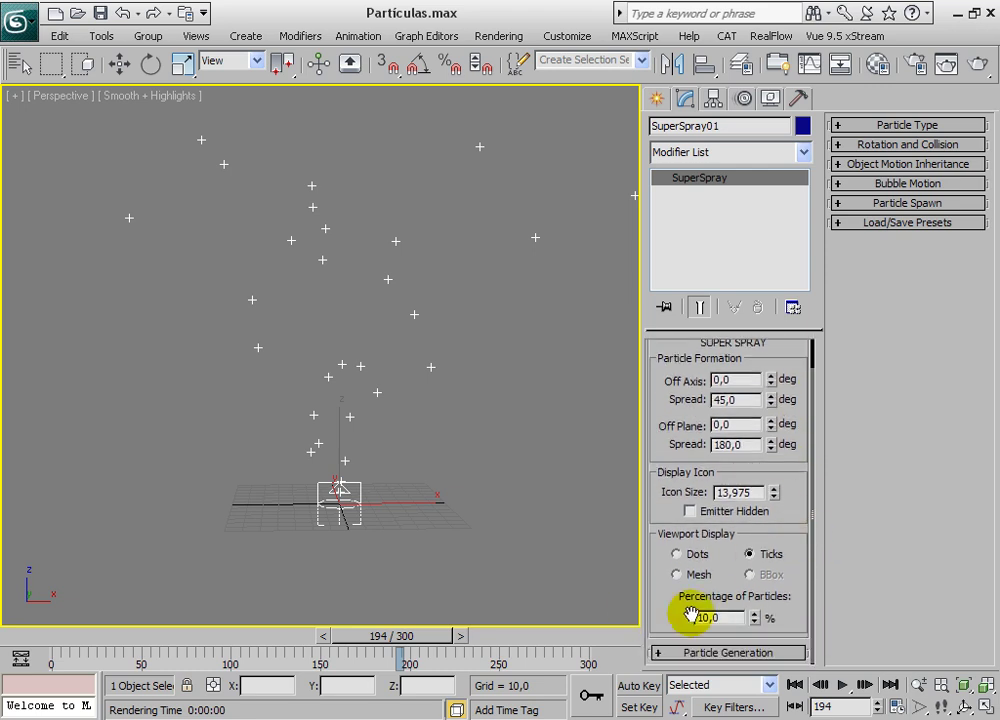
pyautogui.click(842, 685)
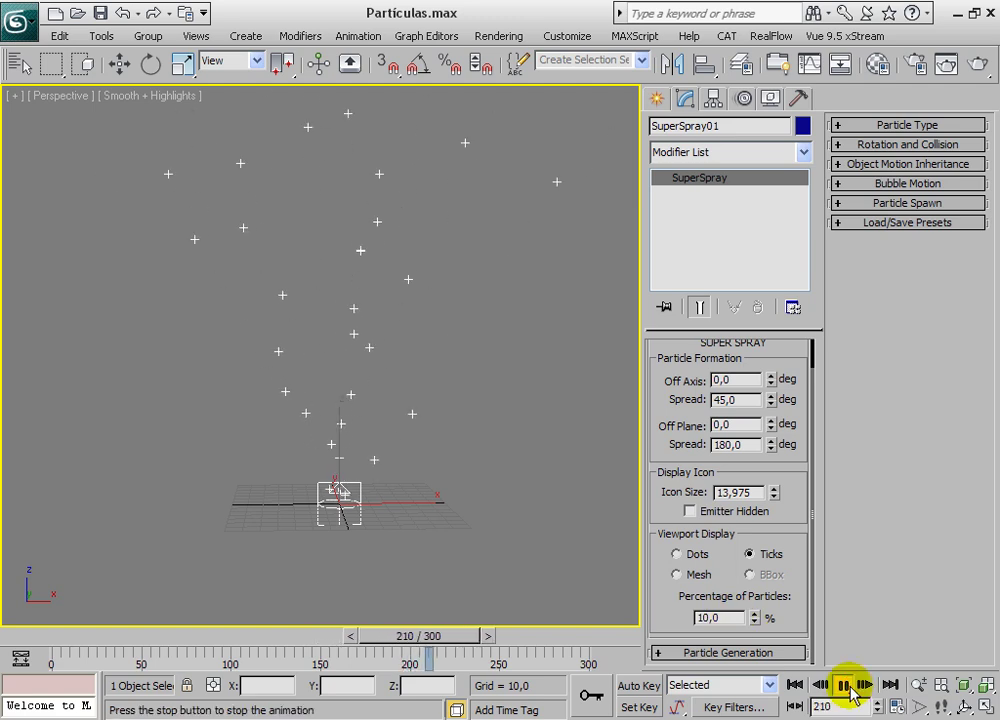
pyautogui.click(842, 685)
# Collapse the Basic Parameters and expand the Particle Generation settings of the spray
pyautogui.scroll(1, 810, 455)
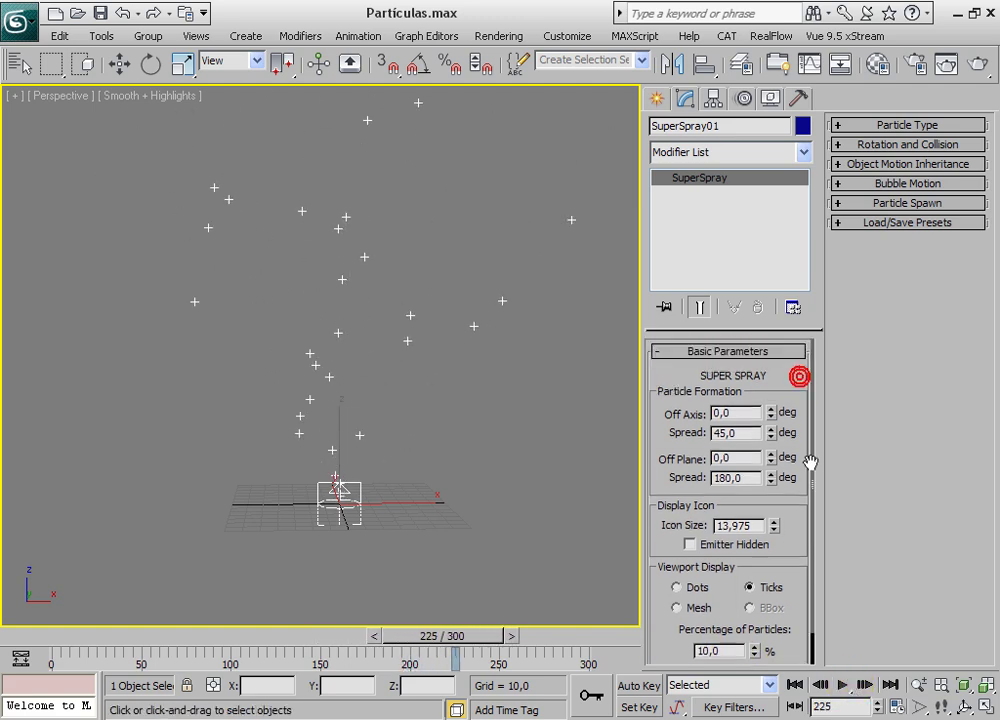
pyautogui.click(679, 352)
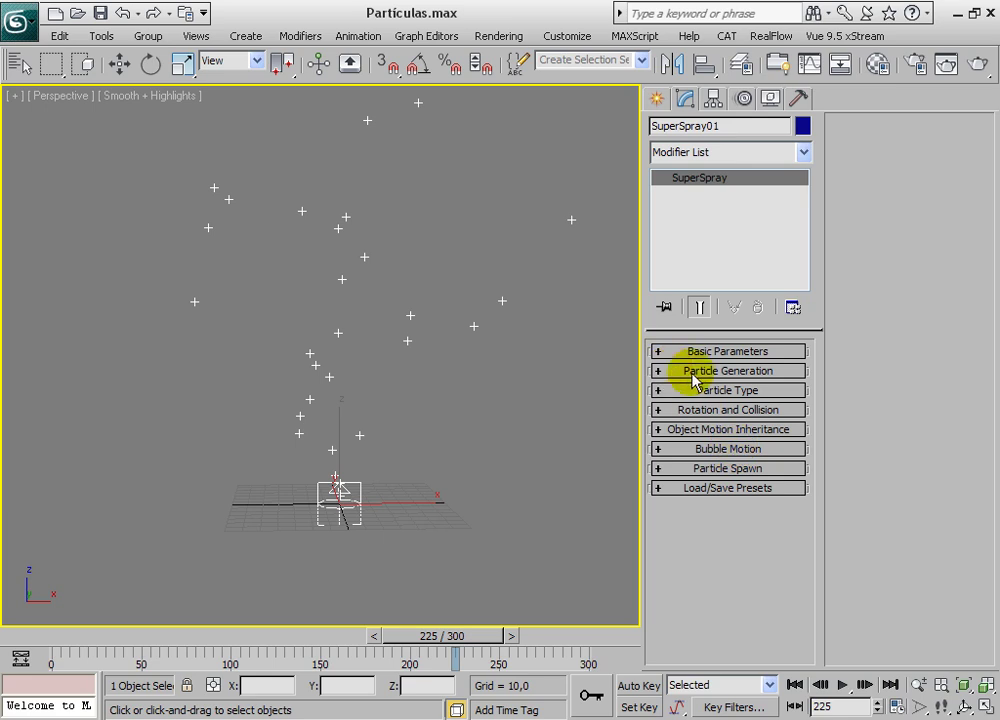
pyautogui.click(707, 372)
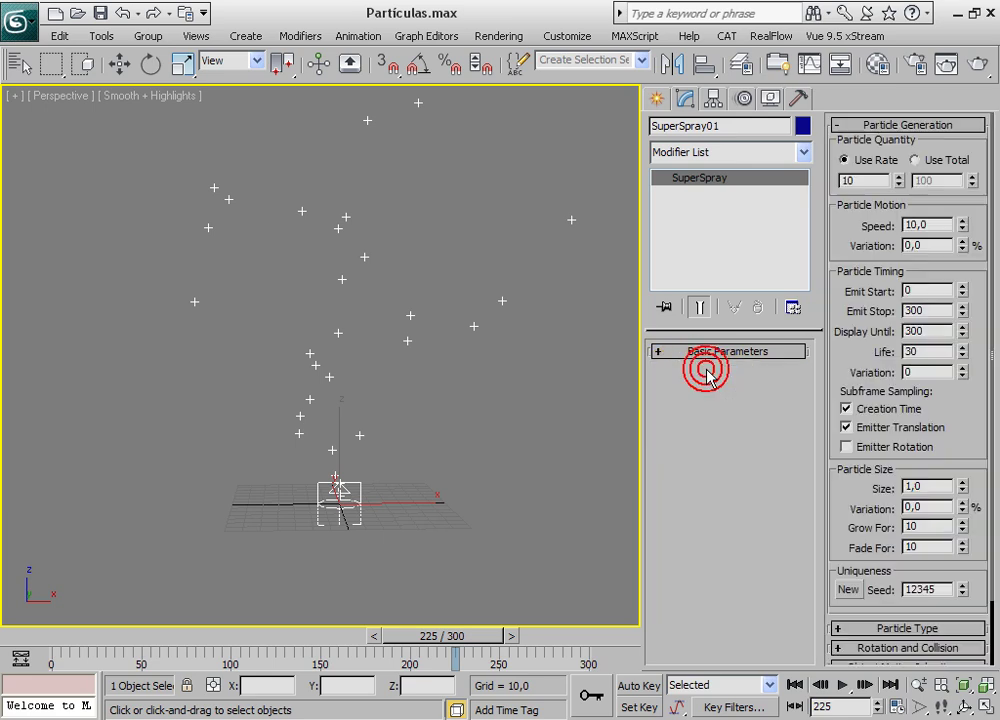
# Switch the particle quantity to Use Total with 100 particles, and play and scrub the animation from the start
pyautogui.moveTo(975, 184); pyautogui.dragTo(985, 242)
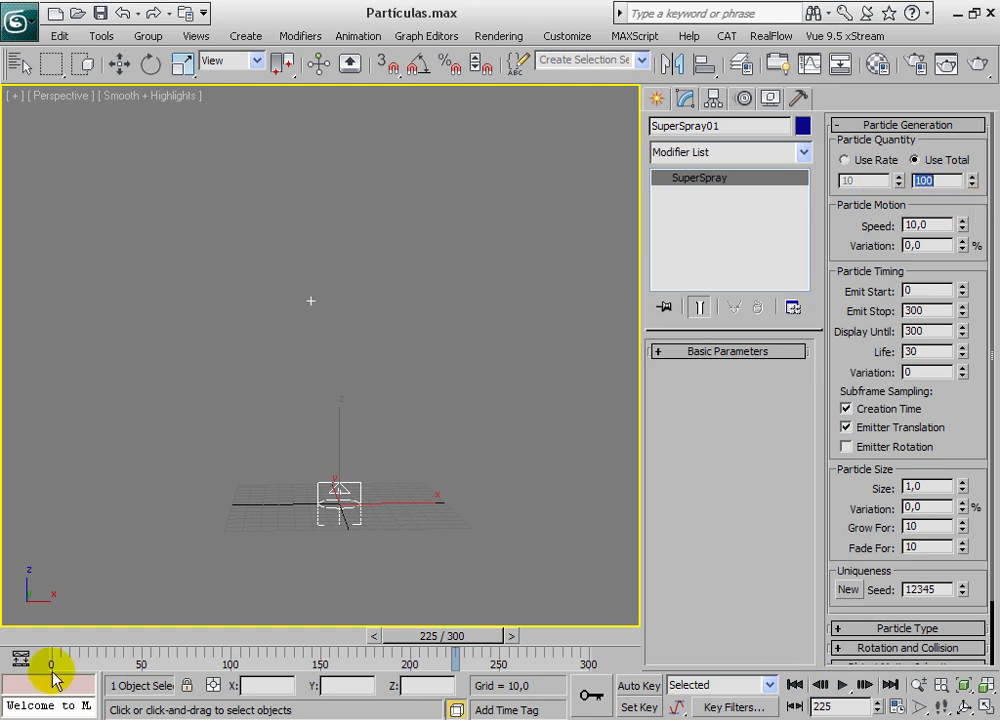
pyautogui.click(795, 686)
pyautogui.moveTo(91, 638); pyautogui.dragTo(75, 660)
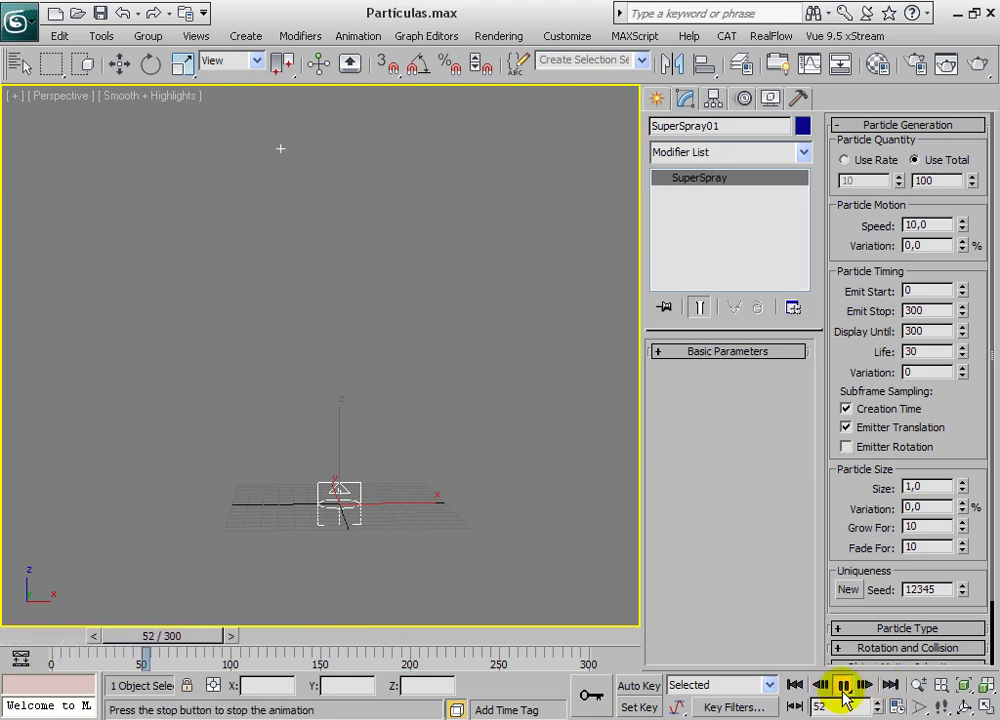
pyautogui.moveTo(260, 643); pyautogui.dragTo(100, 648)
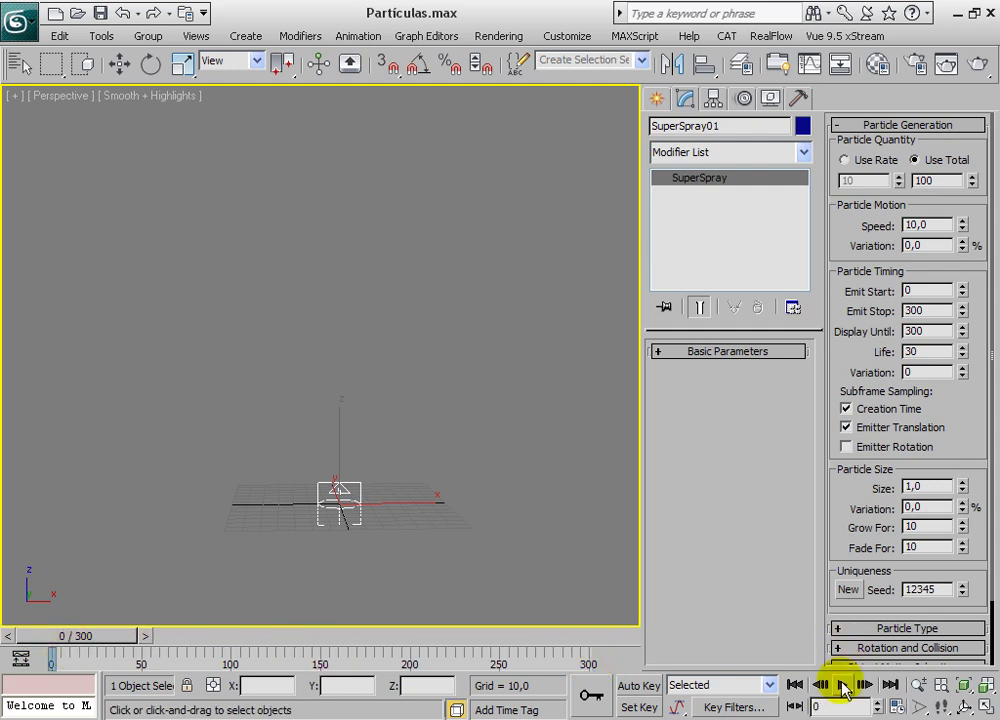
pyautogui.click(404, 658)
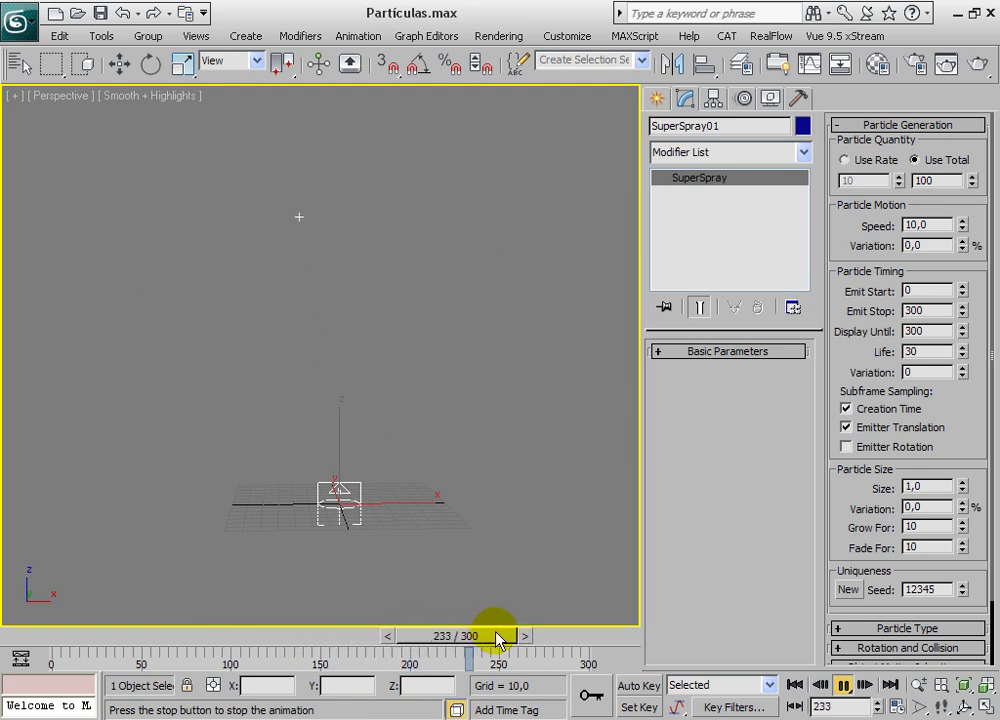
pyautogui.click(497, 637)
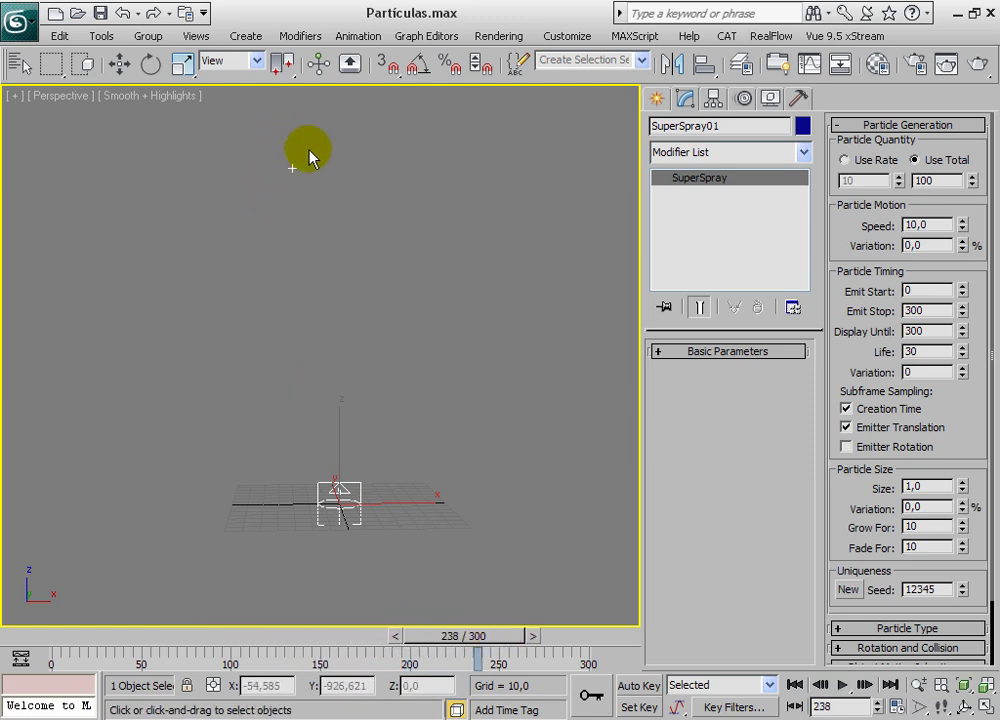
# Reopen the Basic Parameters, set the Percentage of Particles to 100% and play the animation from the start
pyautogui.click(690, 351)
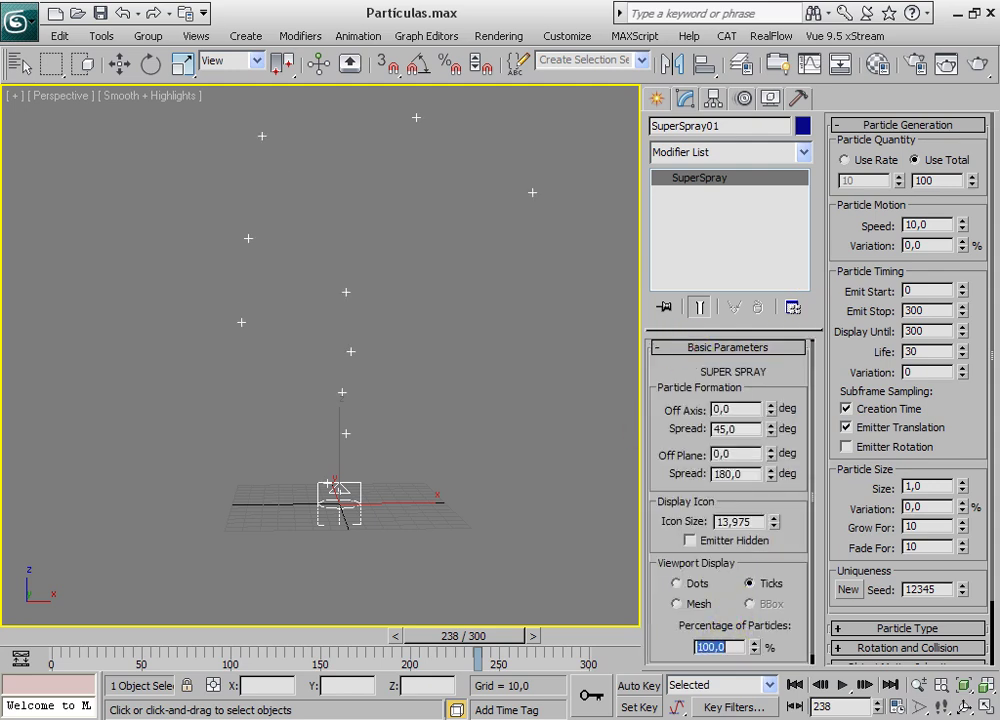
pyautogui.click(795, 685)
pyautogui.click(843, 685)
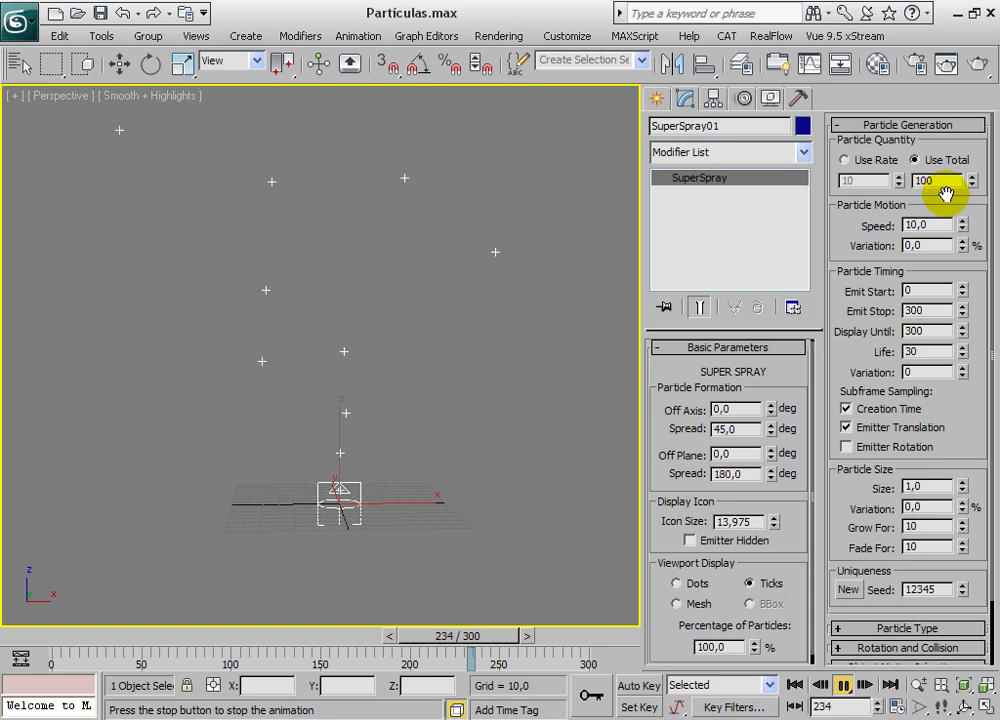
# Return to frame 0, restore Use Rate with 10 particles and a 10% display percentage, and collapse the Basic Parameters
pyautogui.moveTo(592, 636); pyautogui.dragTo(100, 652)
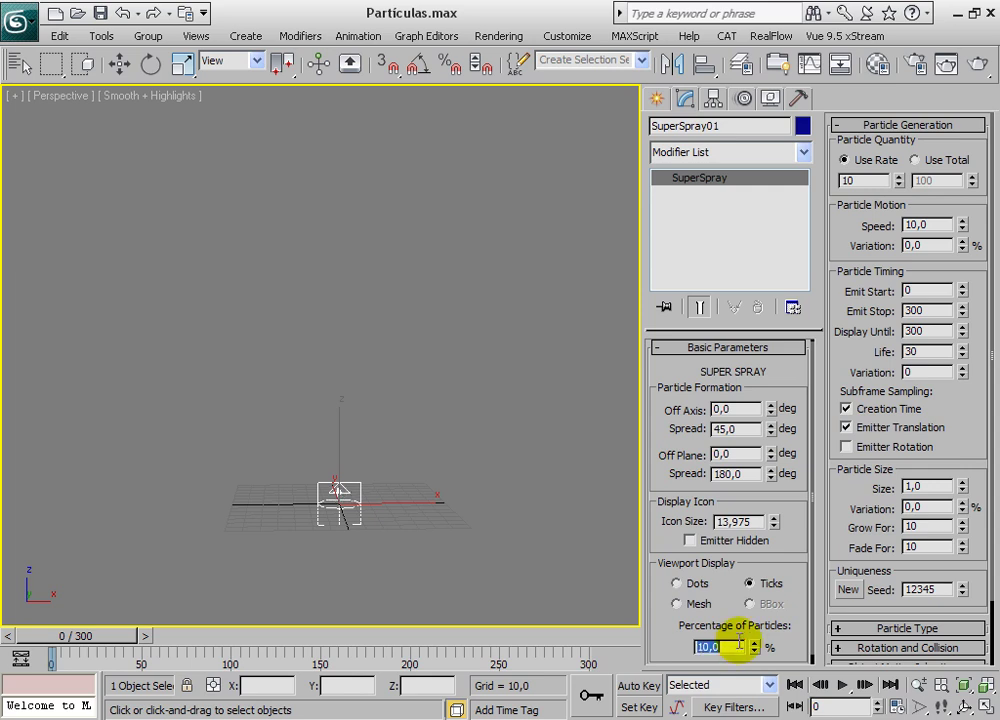
pyautogui.click(718, 350)
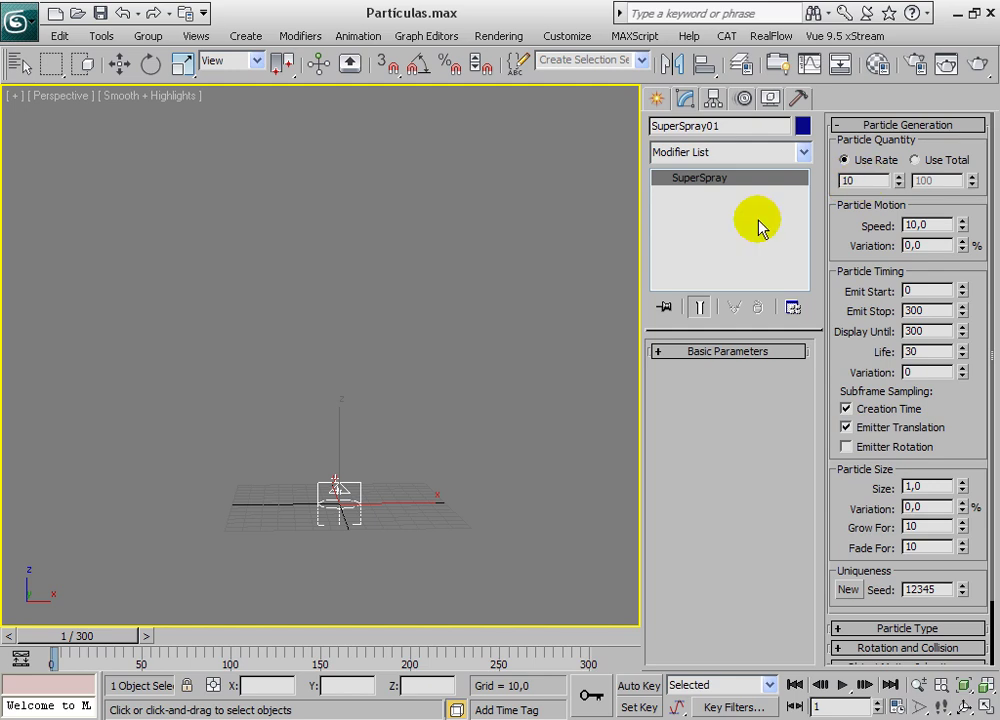
# Play and scrub the animation from the start to examine the emission with Use Rate at 10, then stop the playback
pyautogui.moveTo(110, 636); pyautogui.dragTo(100, 636)
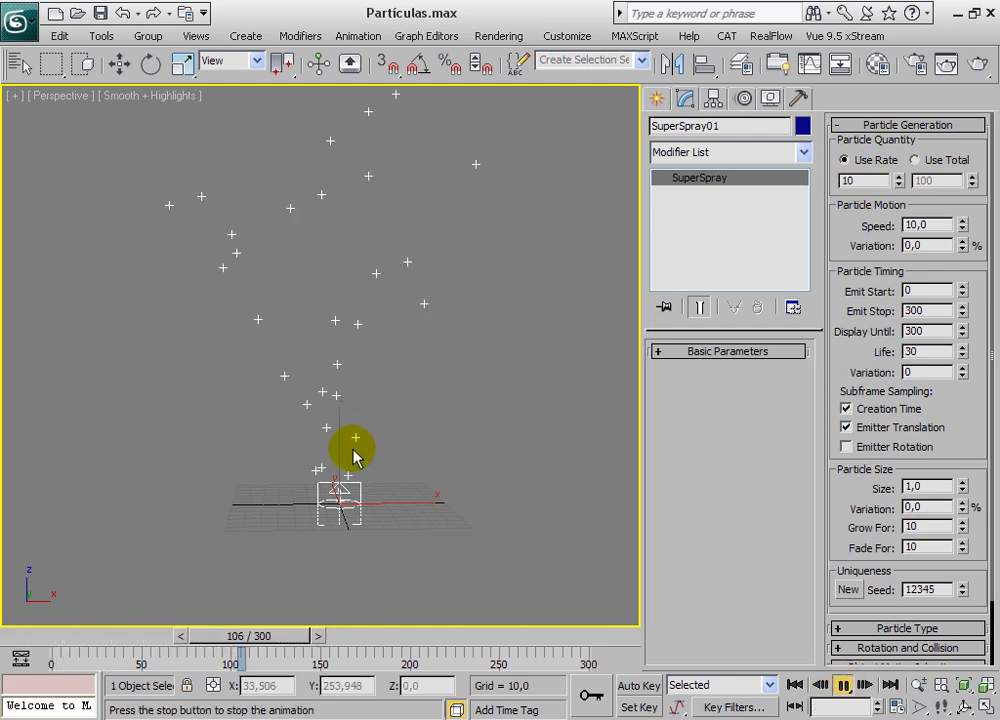
pyautogui.click(381, 637)
pyautogui.moveTo(383, 641); pyautogui.dragTo(60, 648)
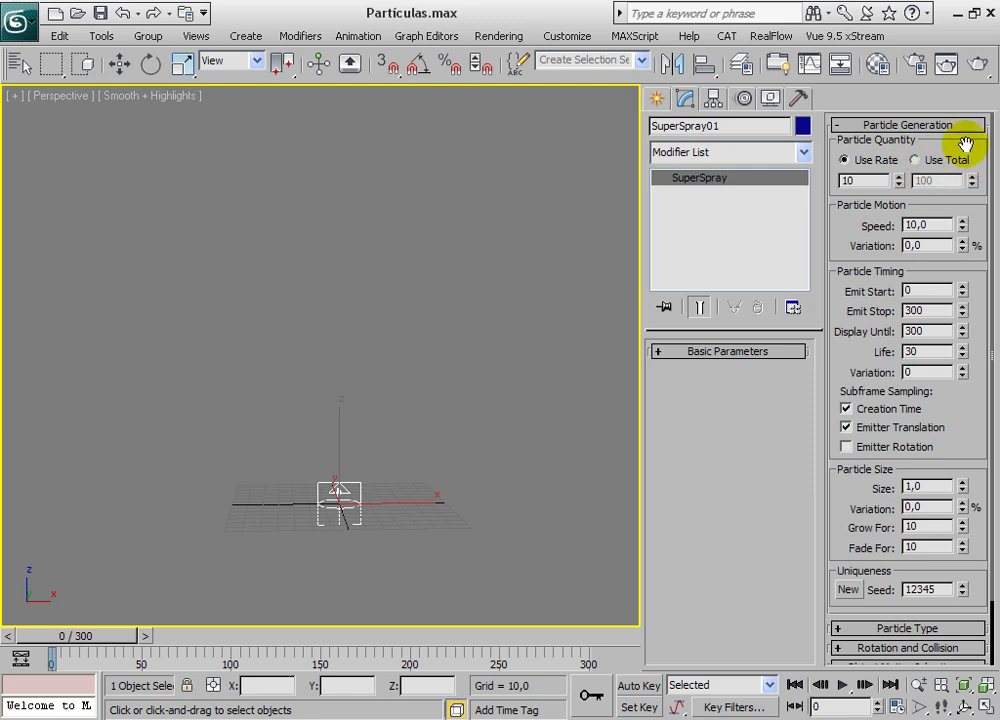
pyautogui.moveTo(112, 641); pyautogui.dragTo(76, 655)
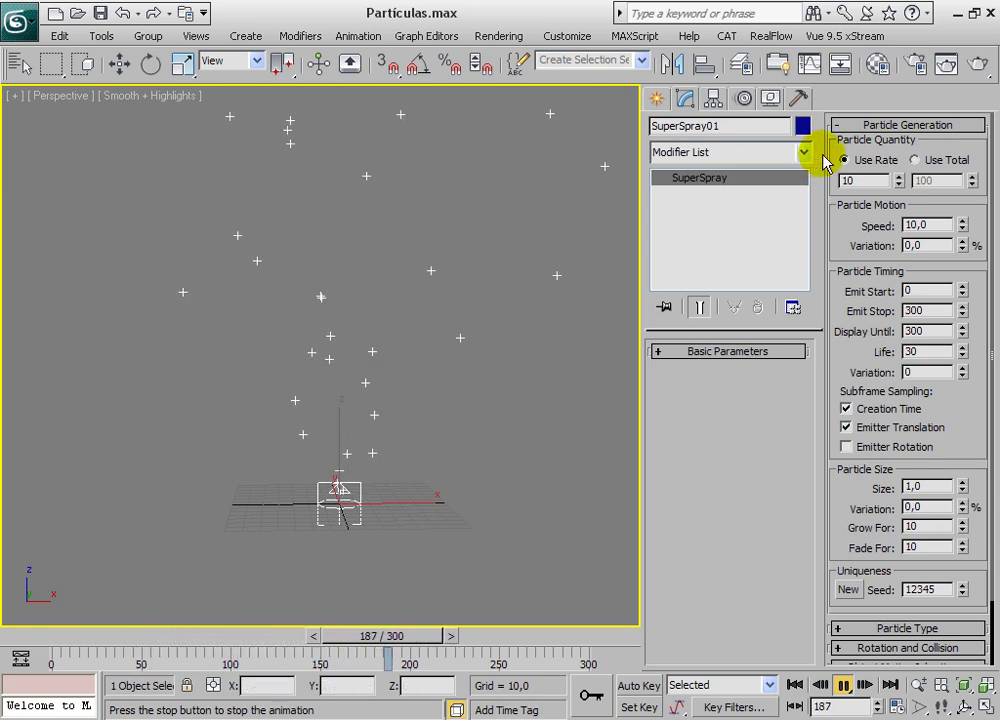
pyautogui.click(842, 685)
# Play the animation from the start, set the particle Speed to 1 and examine the slower emission around the emitter
pyautogui.moveTo(963, 217); pyautogui.dragTo(960, 179)
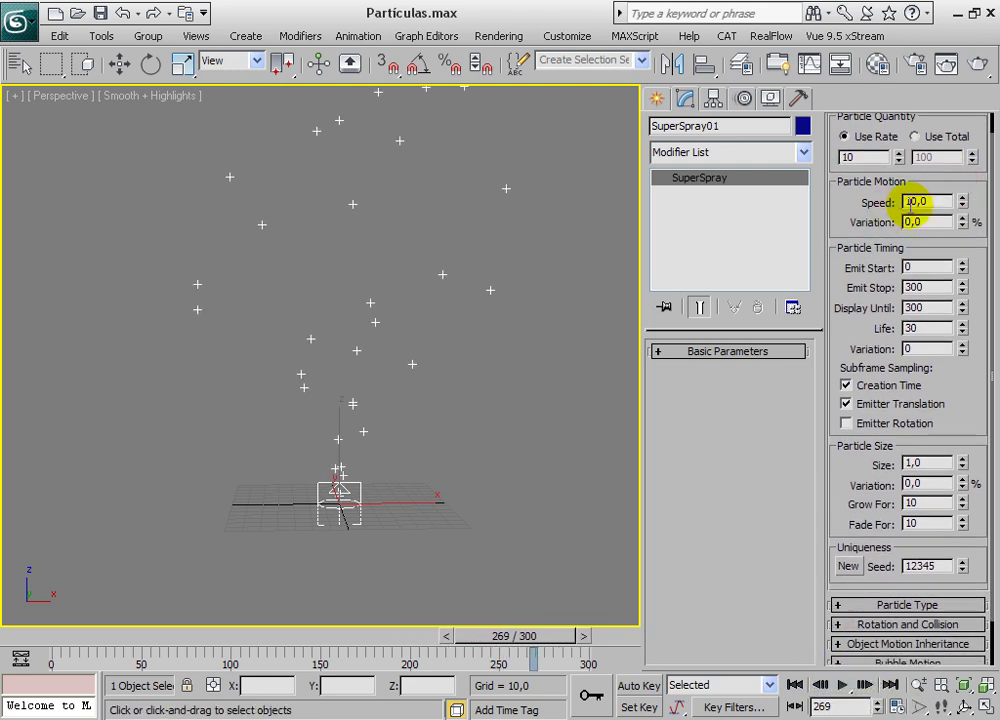
pyautogui.click(795, 685)
pyautogui.click(847, 685)
pyautogui.moveTo(933, 202); pyautogui.dragTo(868, 210)
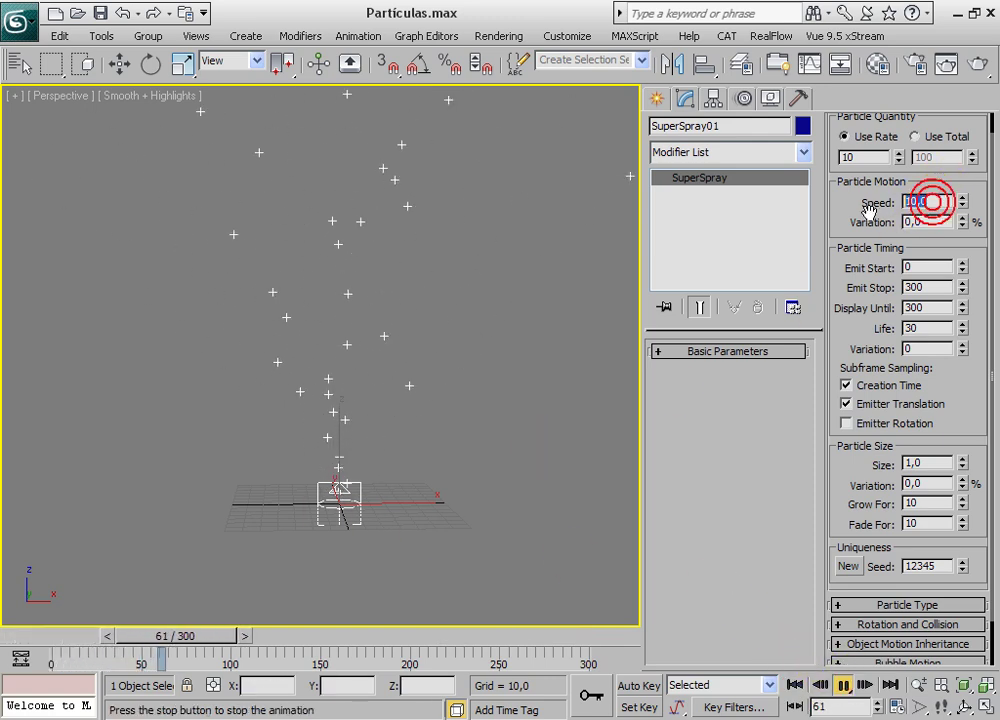
pyautogui.write('1')
pyautogui.press('Return')
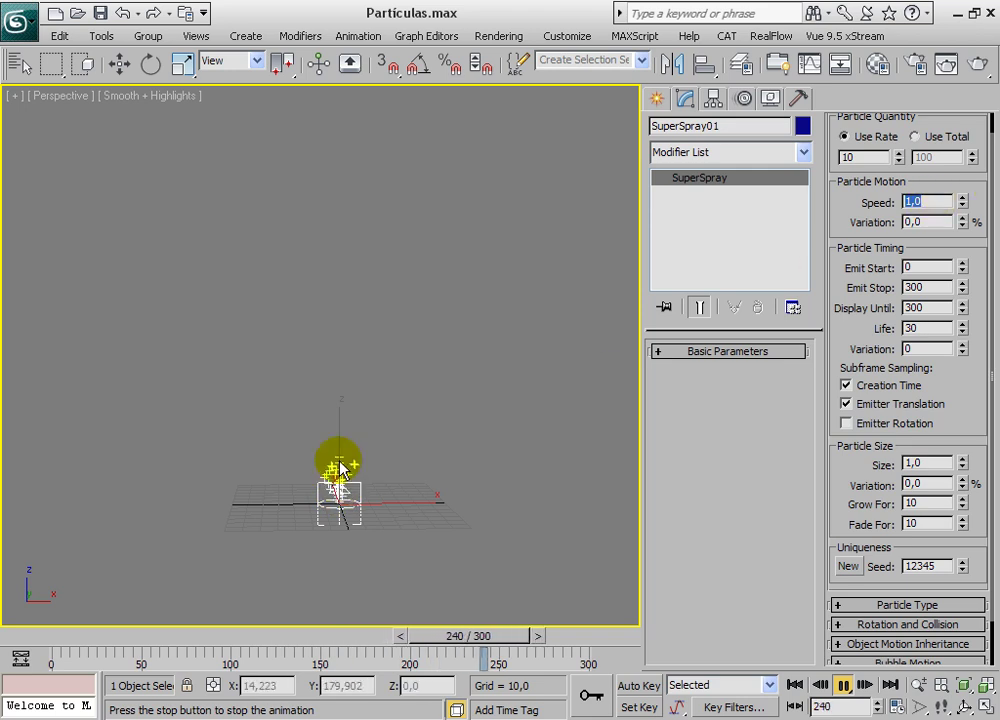
pyautogui.scroll(3, 364, 430)
pyautogui.scroll(3, 393, 424)
pyautogui.moveTo(393, 424); pyautogui.dragTo(375, 357, button='middle')
# Raise the particle Speed to 19.8, examine the emission in a wider view, and restore the Speed to 10
pyautogui.doubleClick(932, 201)
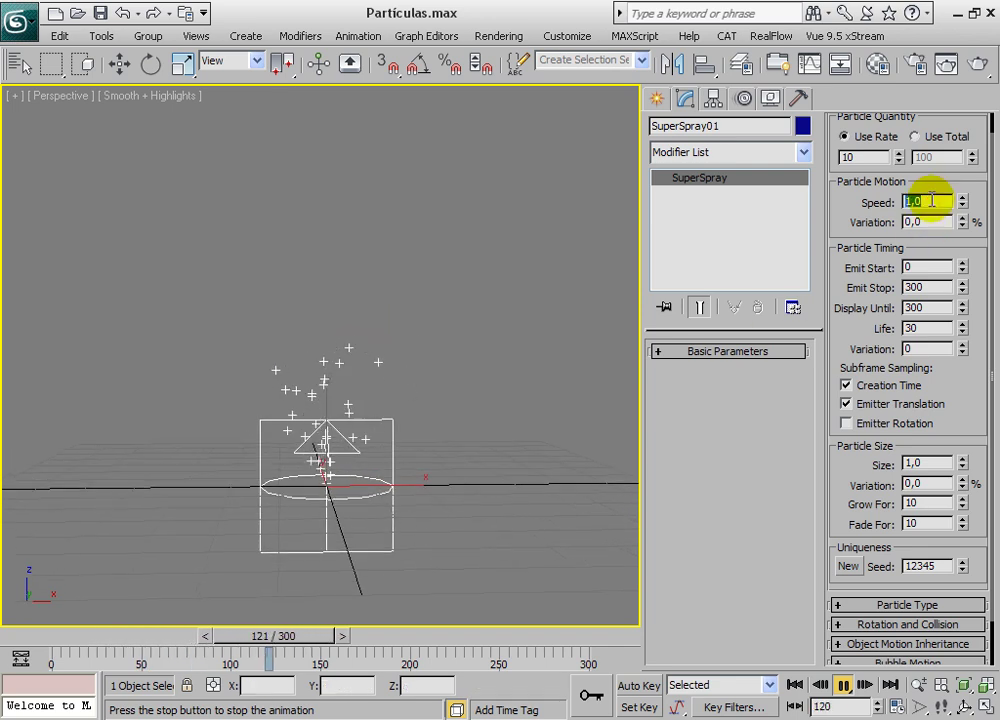
pyautogui.scroll(1, 726, 174)
pyautogui.scroll(-3, 542, 290)
pyautogui.moveTo(432, 232); pyautogui.dragTo(431, 337, button='middle')
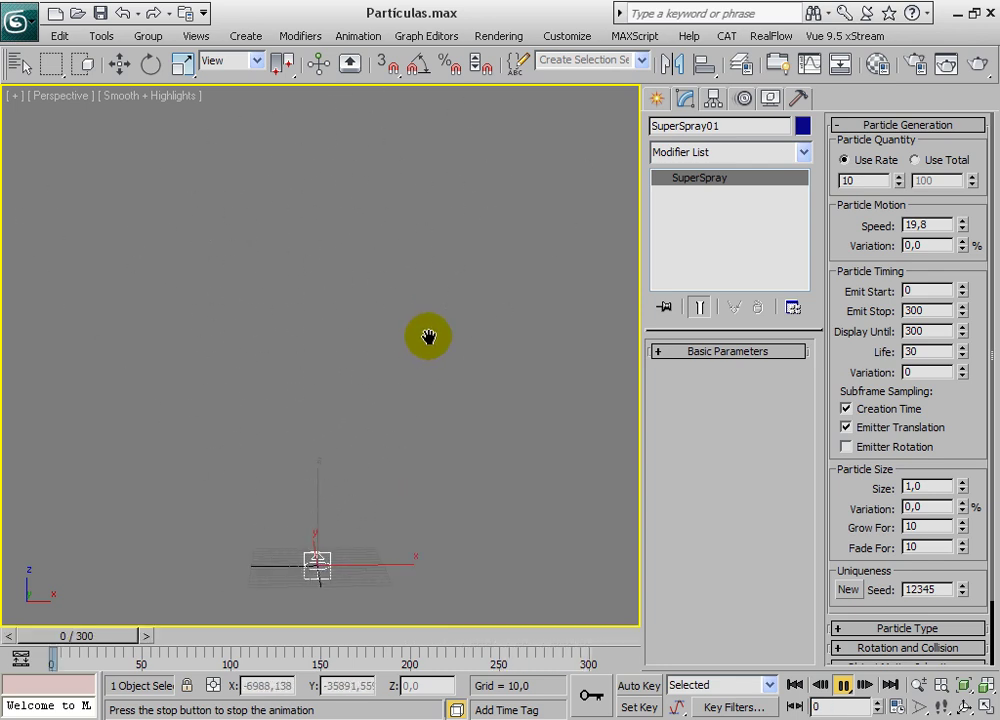
pyautogui.doubleClick(920, 225)
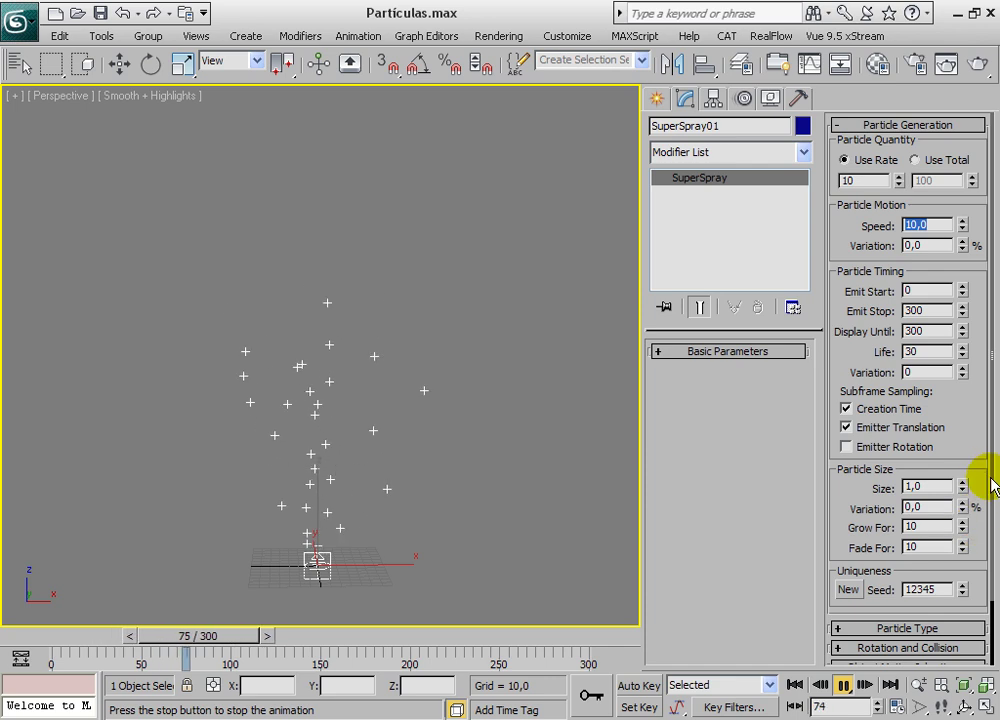
# Set the Particle Motion Variation to 50%, replay the animation from the start, and stop the playback
pyautogui.moveTo(984, 486); pyautogui.dragTo(979, 428)
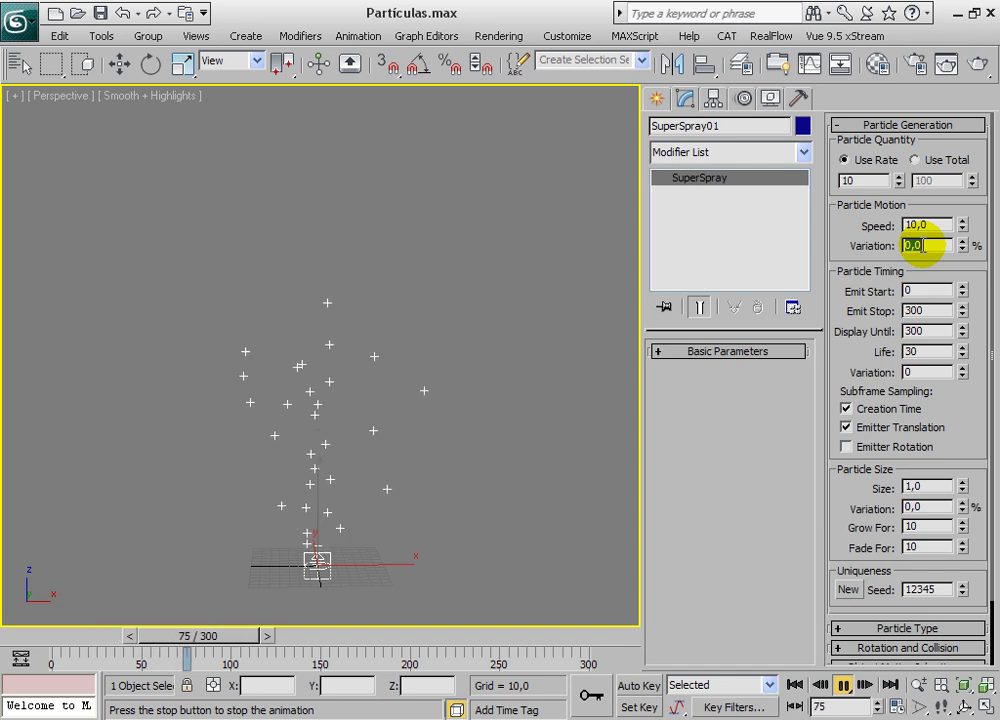
pyautogui.press('Return')
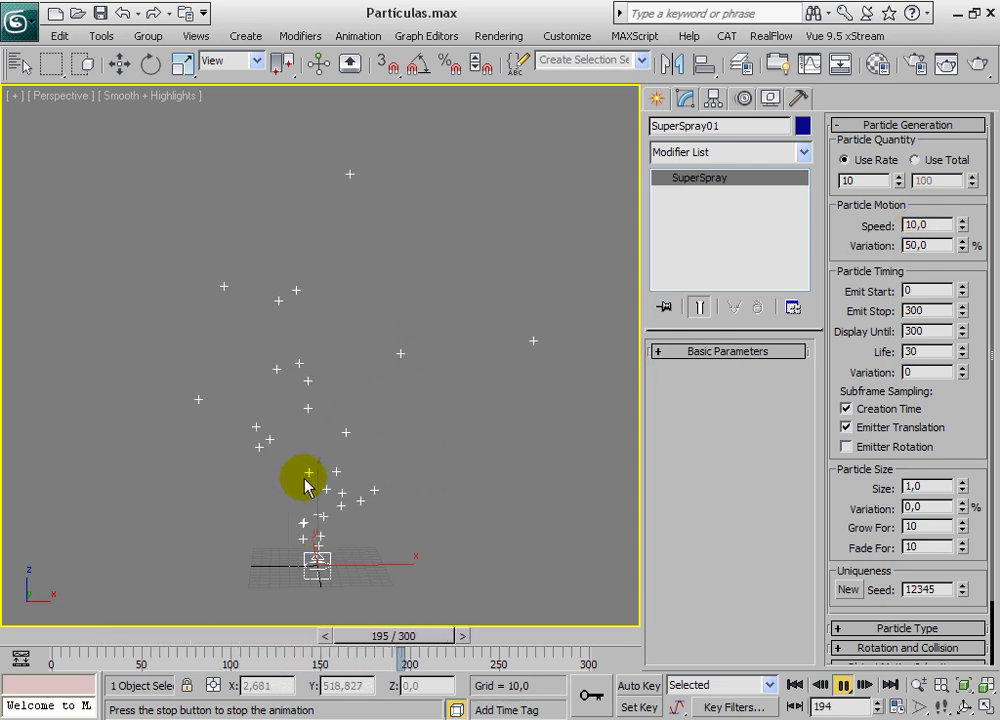
pyautogui.click(795, 685)
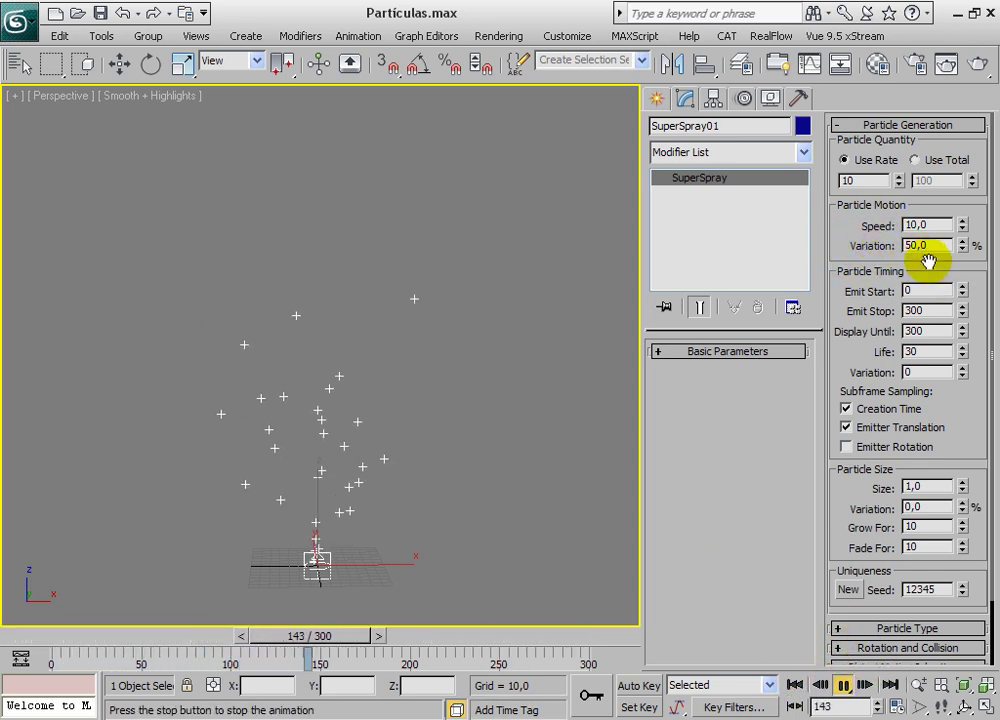
pyautogui.moveTo(975, 286)
pyautogui.mouseDown()
pyautogui.moveTo(982, 272)
pyautogui.moveTo(983, 290)
pyautogui.mouseUp()
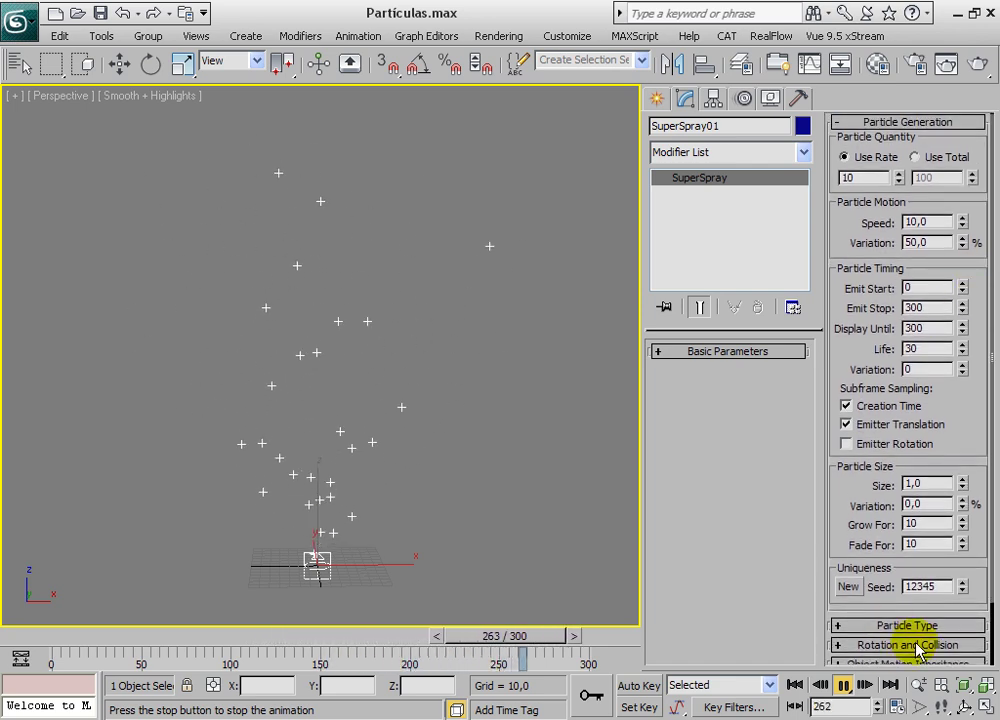
pyautogui.click(842, 684)
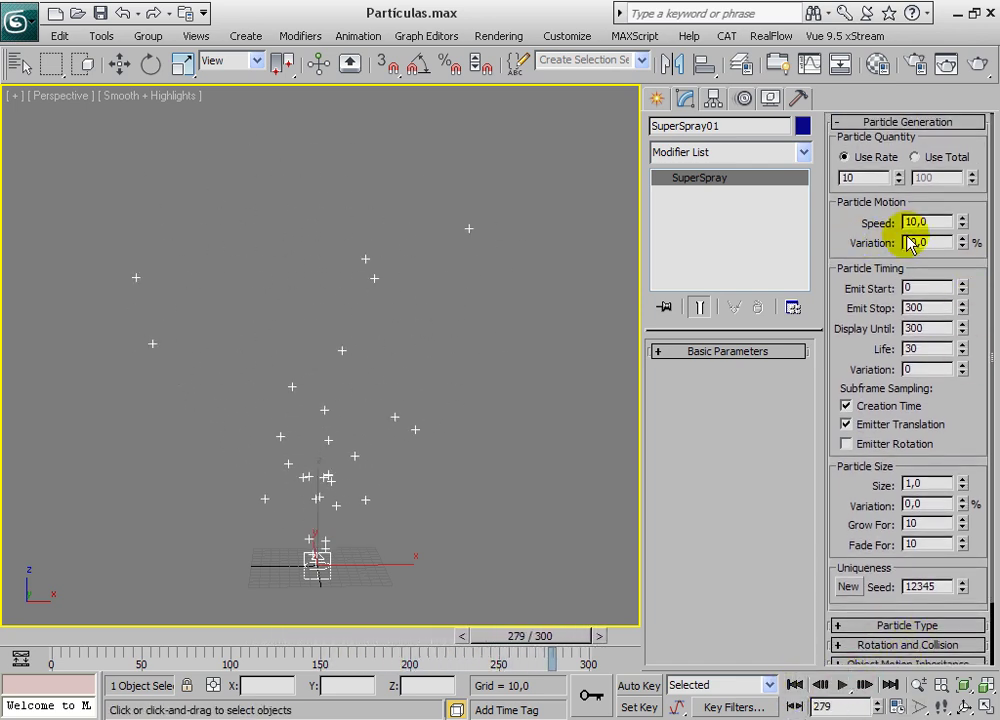
# Set the Emit Start to frame 50 in Particle Timing, play the animation from frame 0, and stop it
pyautogui.moveTo(982, 286); pyautogui.dragTo(983, 205)
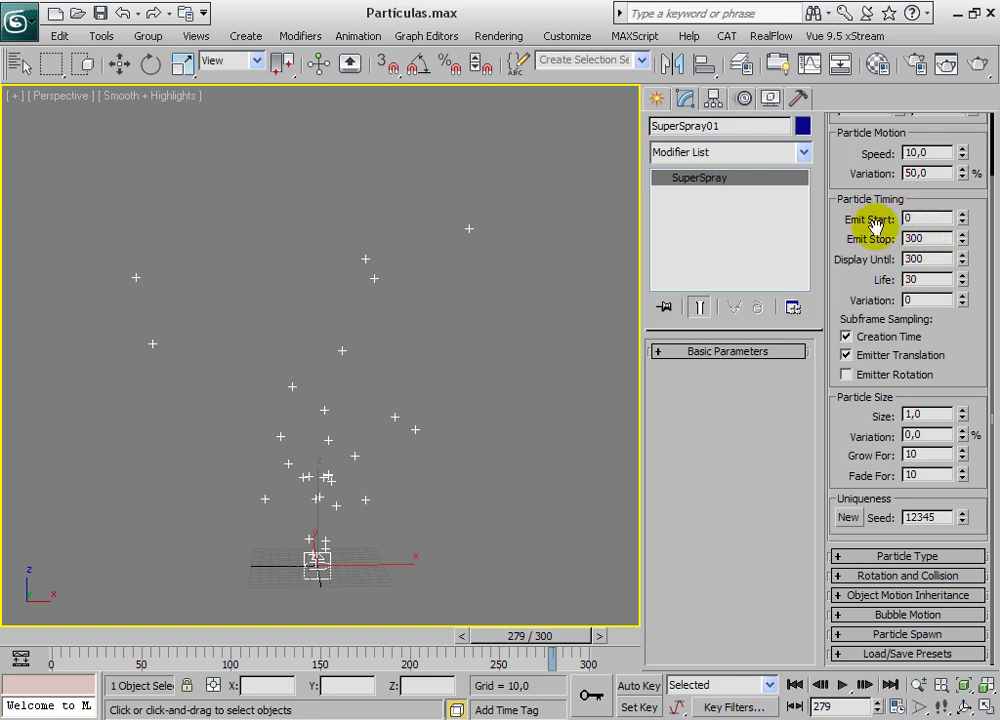
pyautogui.click(843, 684)
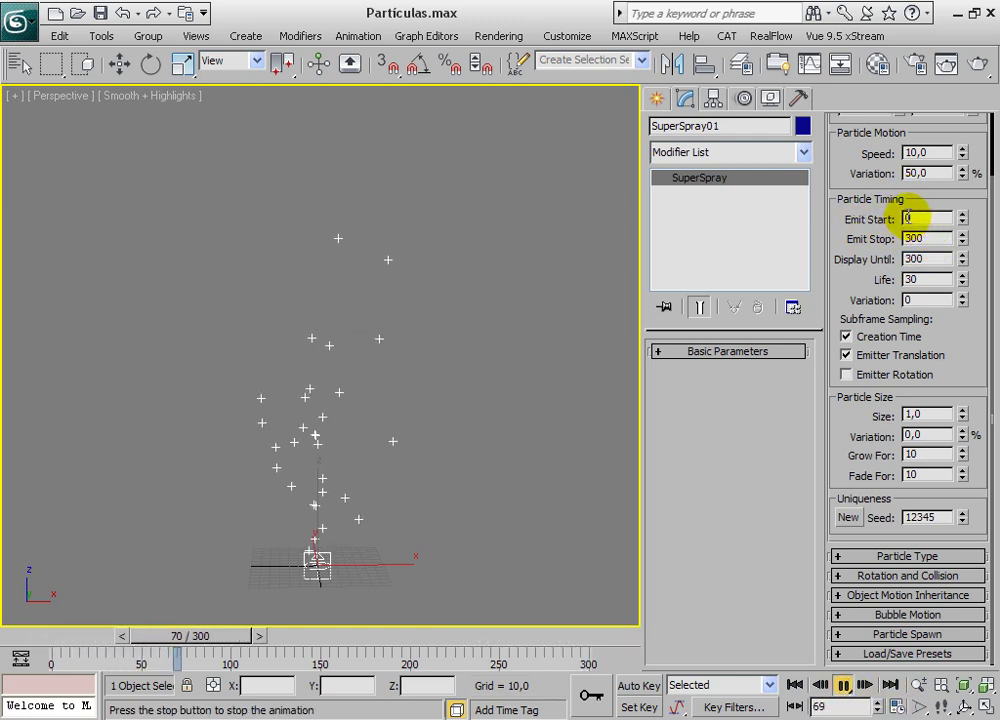
pyautogui.write('30')
pyautogui.press('Return')
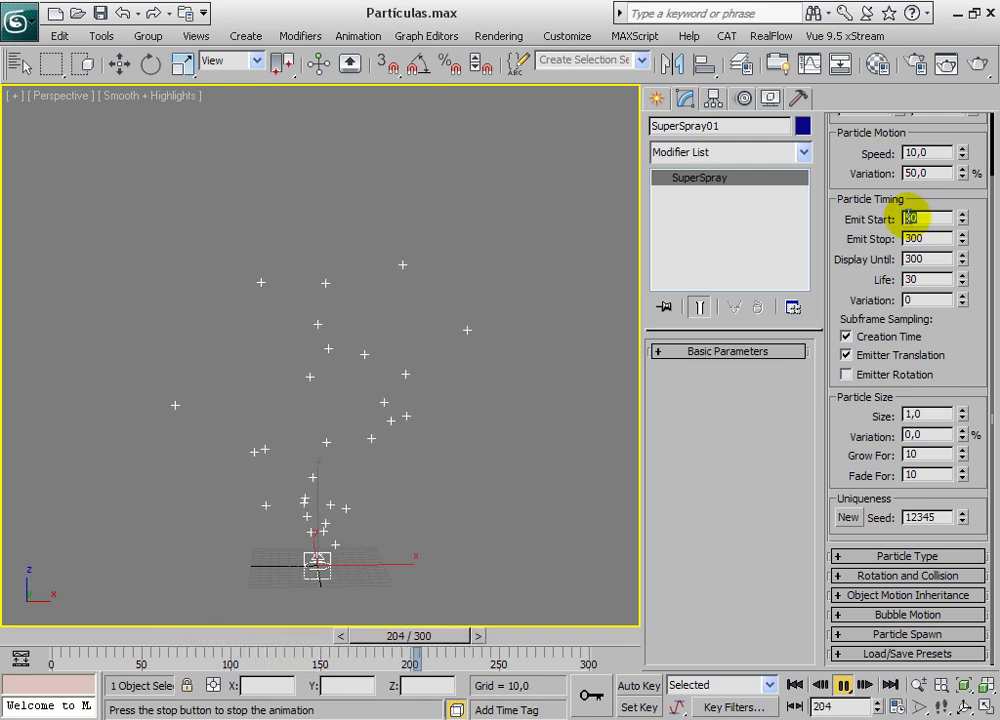
pyautogui.click(795, 687)
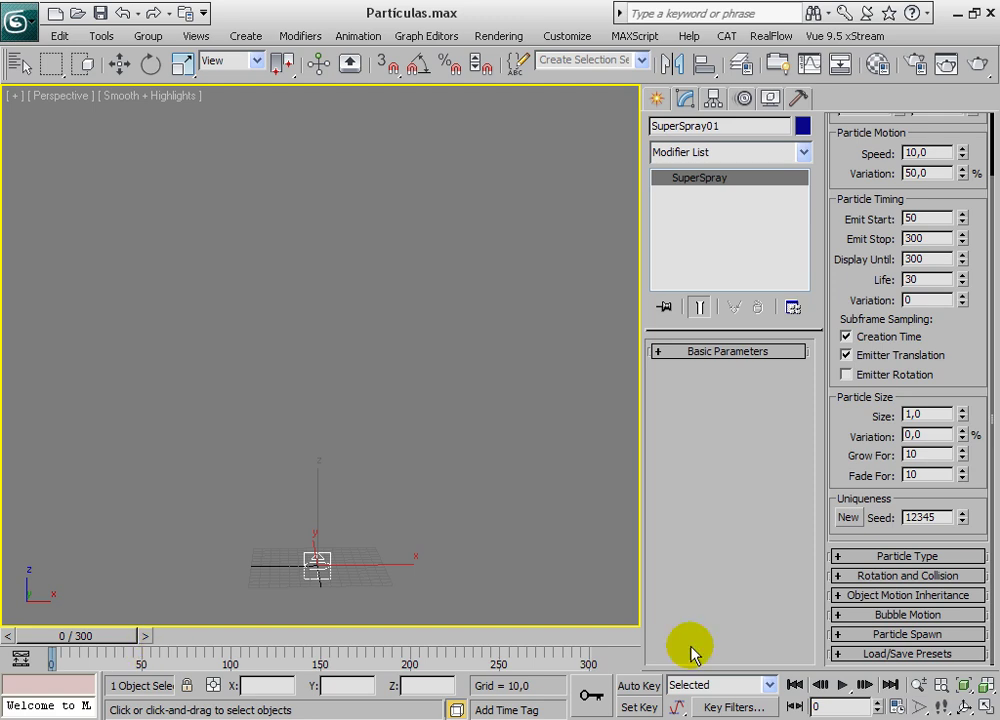
pyautogui.click(843, 685)
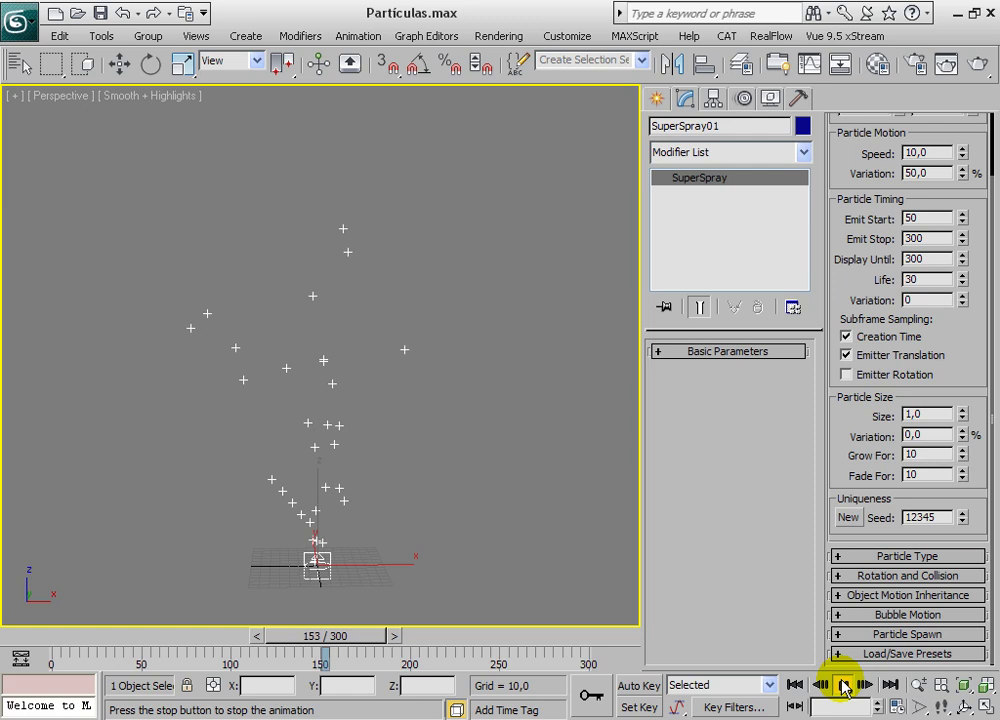
pyautogui.click(843, 685)
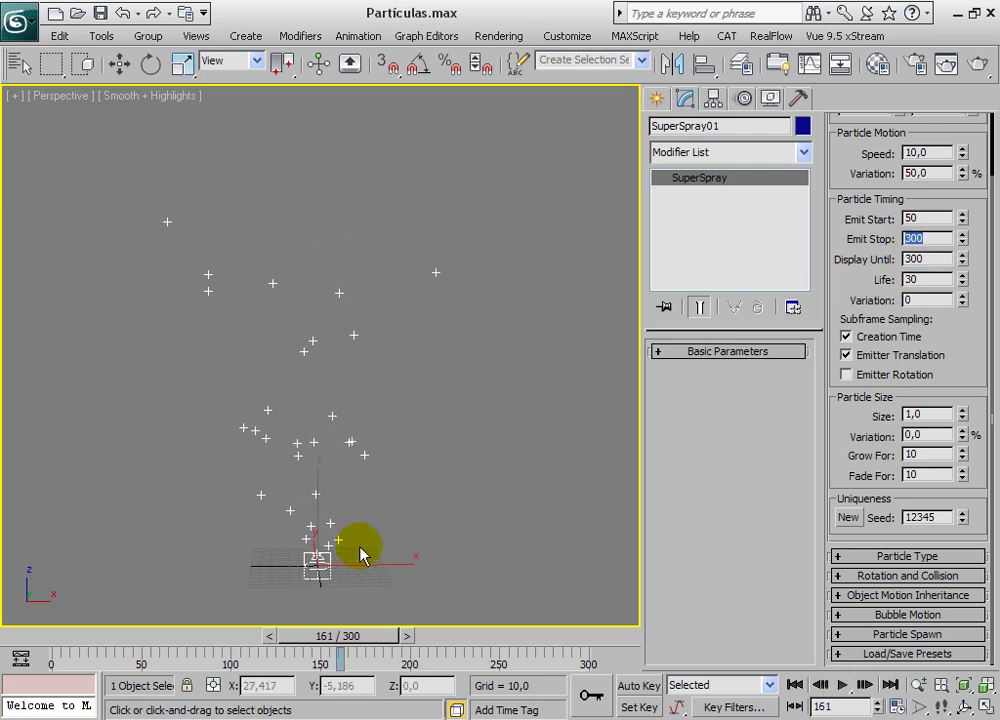
# Set the Emit Stop to 200, play and scrub the animation, and restore Emit Start to 0 and Emit Stop to 300
pyautogui.moveTo(362, 632); pyautogui.dragTo(425, 636)
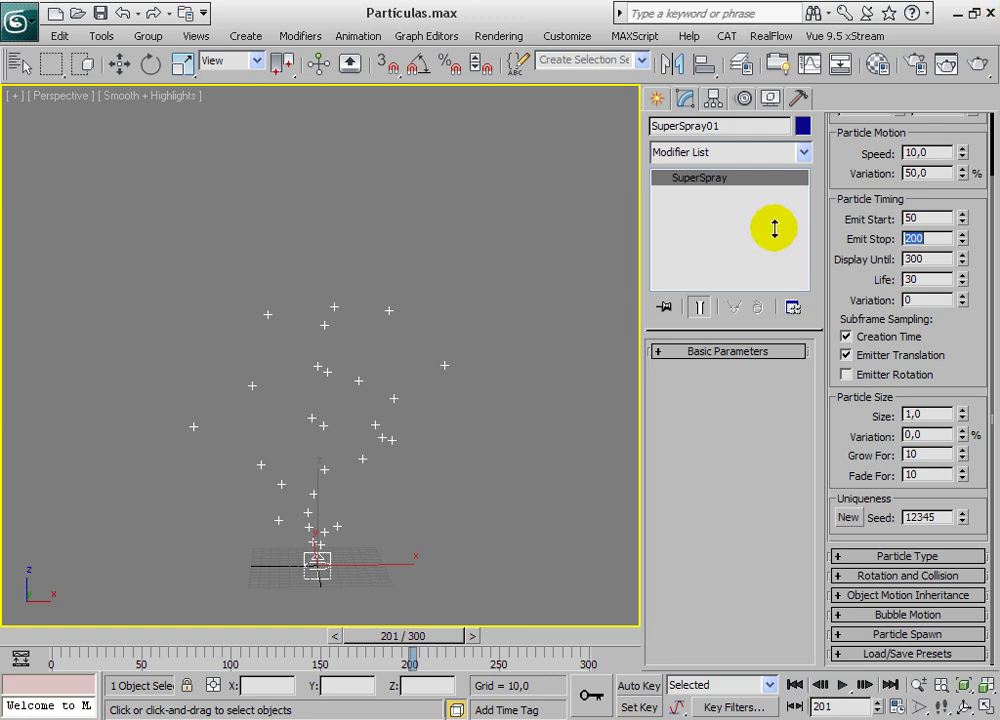
pyautogui.click(794, 685)
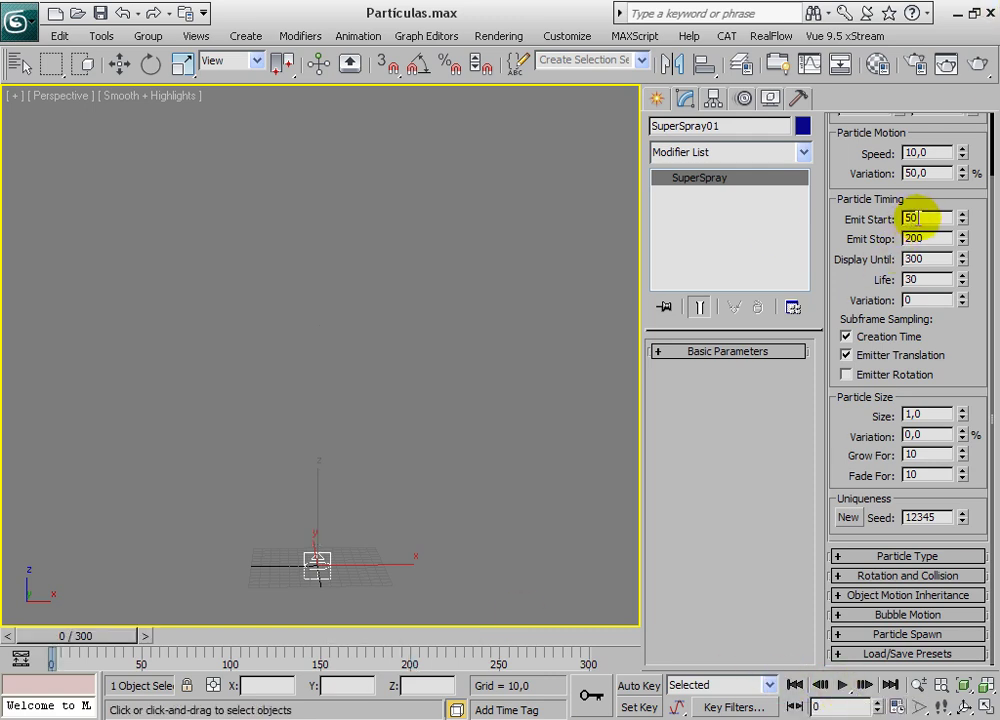
pyautogui.press('Return')
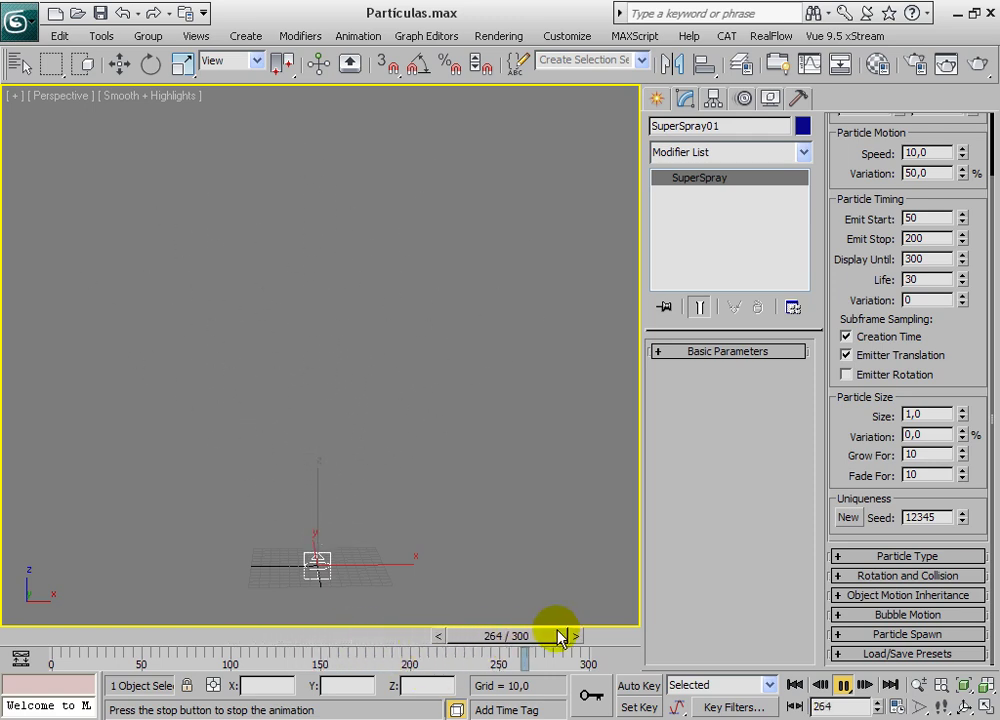
pyautogui.moveTo(569, 638); pyautogui.dragTo(52, 658)
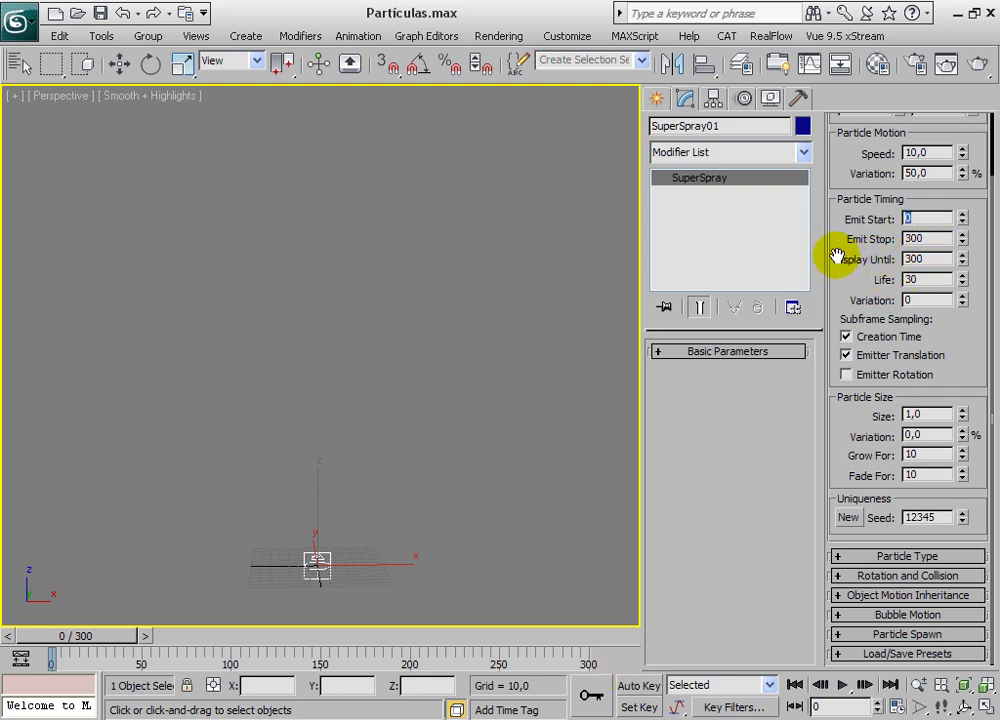
# Set Display Until to 200, play and scrub the animation from the start, and restore Display Until to 300
pyautogui.moveTo(112, 640); pyautogui.dragTo(90, 640)
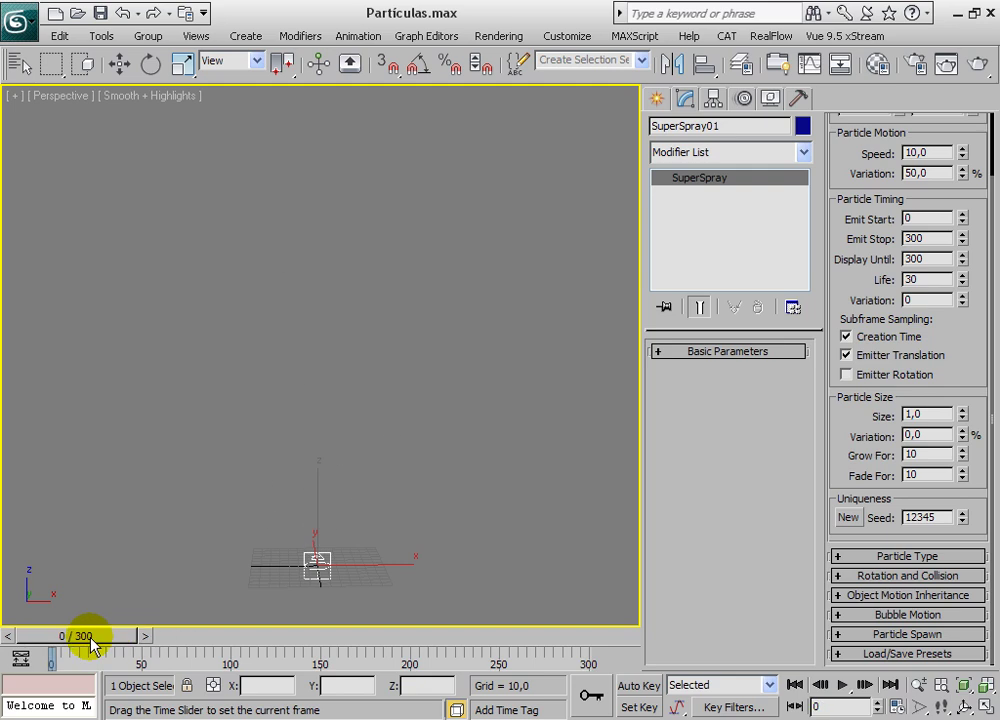
pyautogui.moveTo(116, 640); pyautogui.dragTo(397, 640)
pyautogui.click(928, 240)
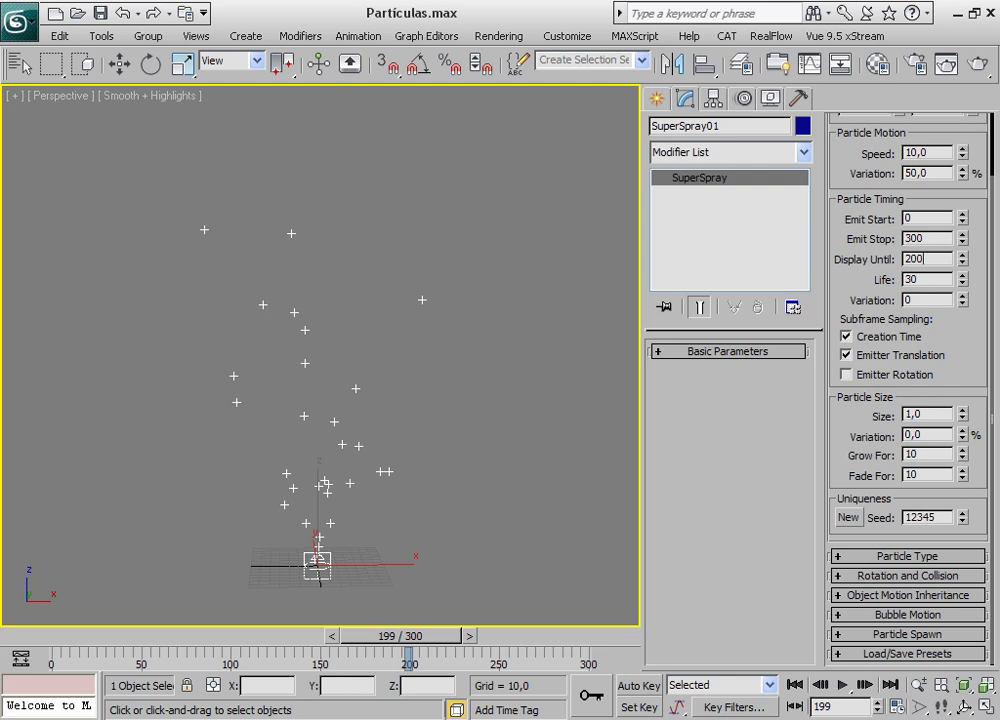
pyautogui.click(795, 685)
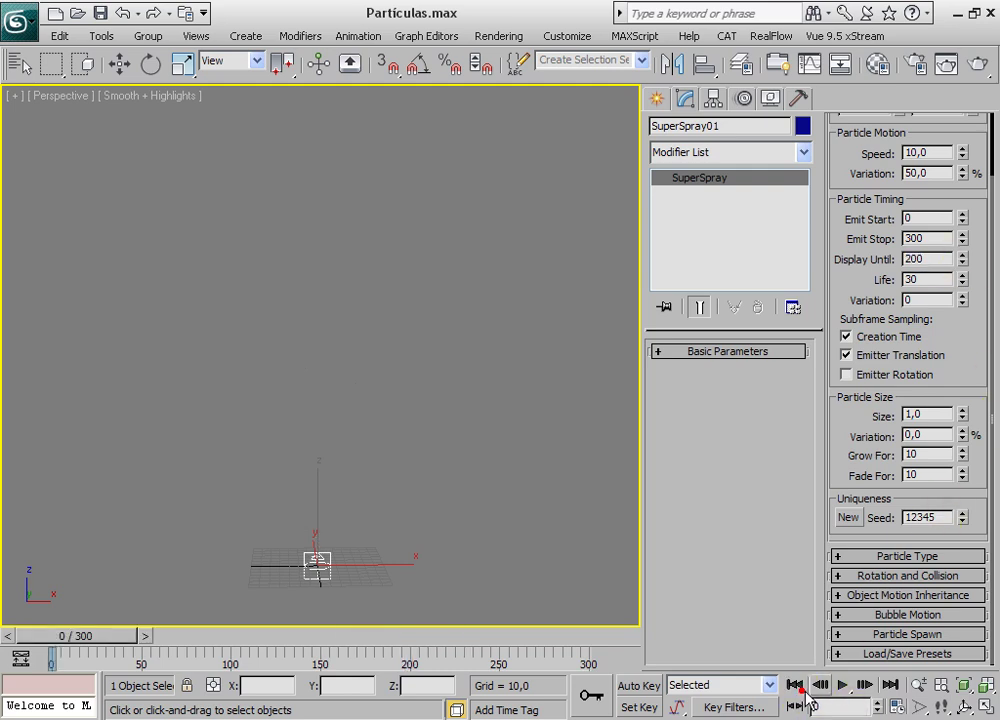
pyautogui.click(842, 685)
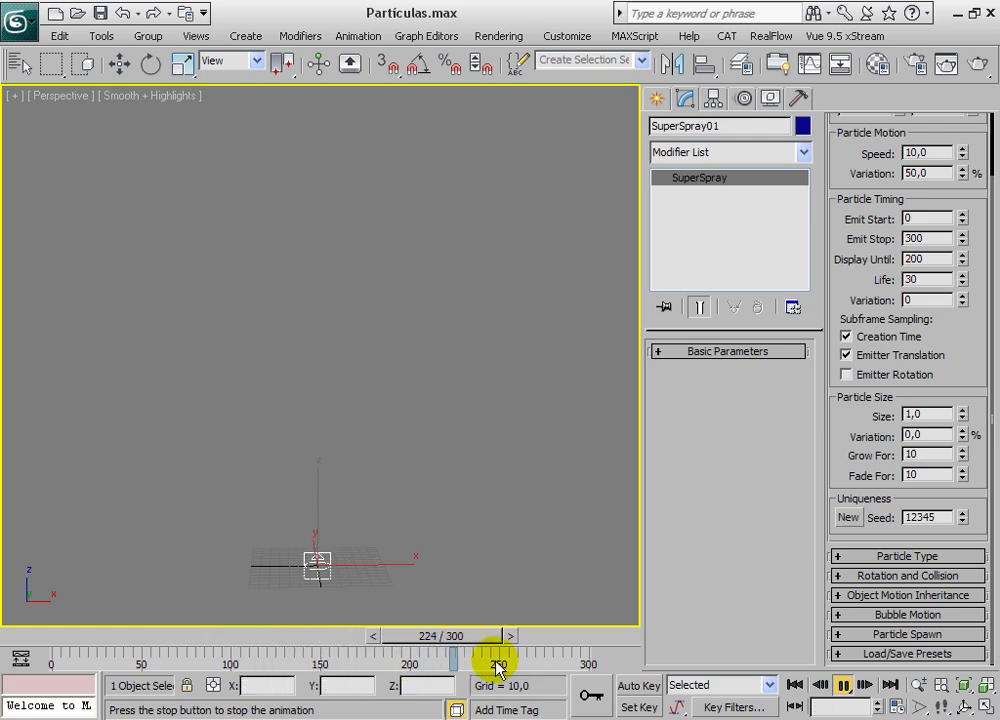
pyautogui.moveTo(528, 638); pyautogui.dragTo(320, 642)
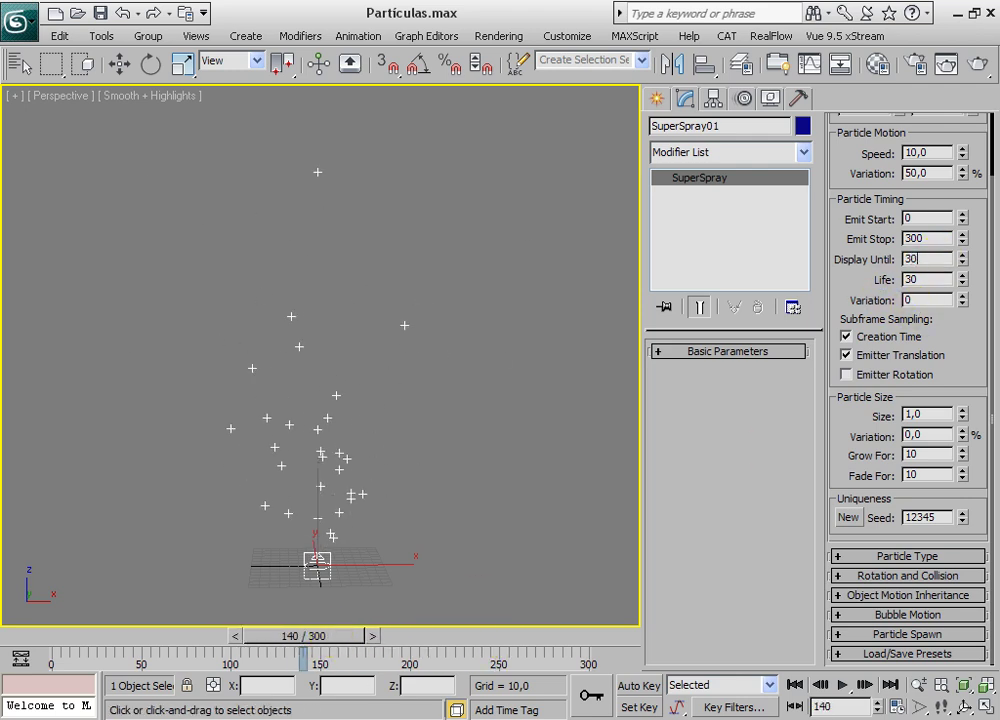
pyautogui.moveTo(330, 636); pyautogui.dragTo(89, 636)
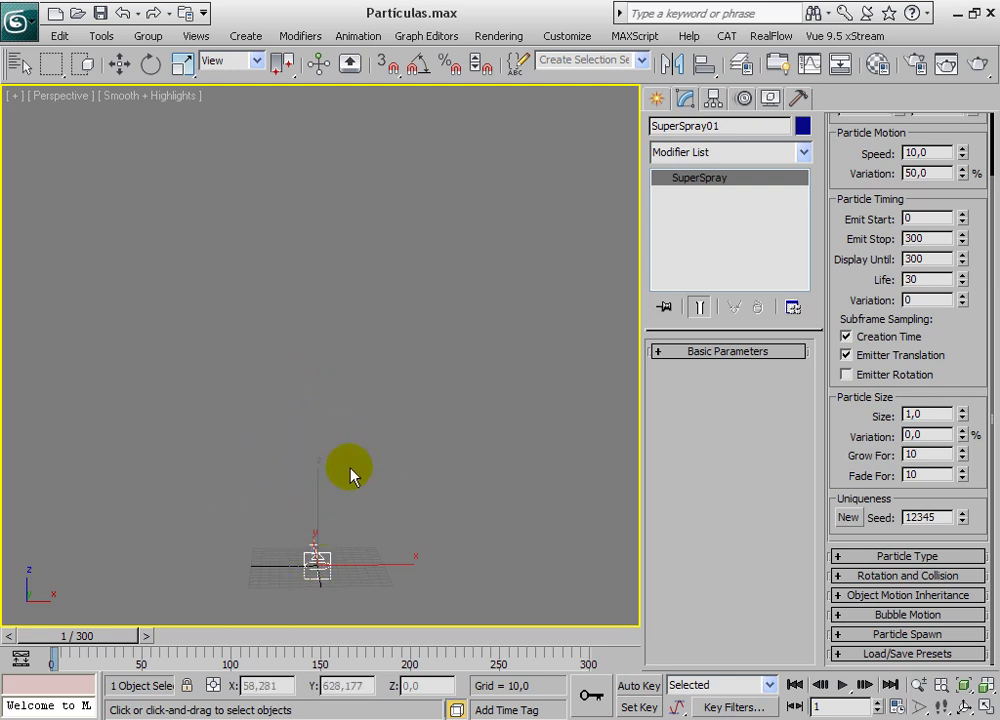
# Scrub from the first frames to frame 27, following the earliest particles upward from the emitter to examine their Life
pyautogui.moveTo(319, 558); pyautogui.dragTo(337, 447, button='middle')
pyautogui.scroll(3, 321, 470)
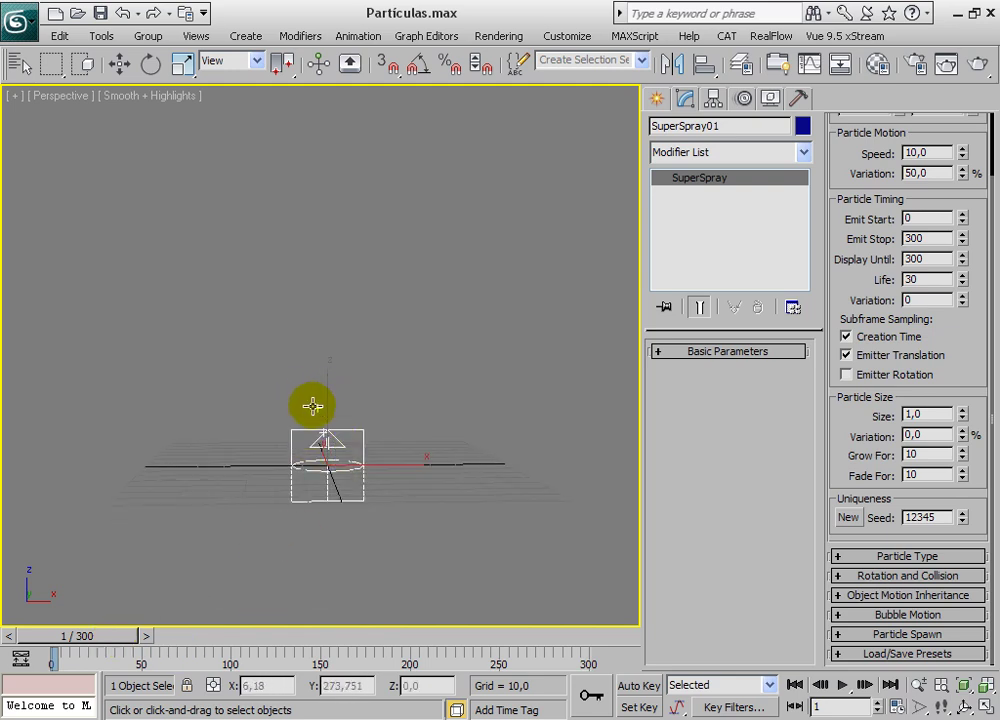
pyautogui.moveTo(83, 635); pyautogui.dragTo(67, 635)
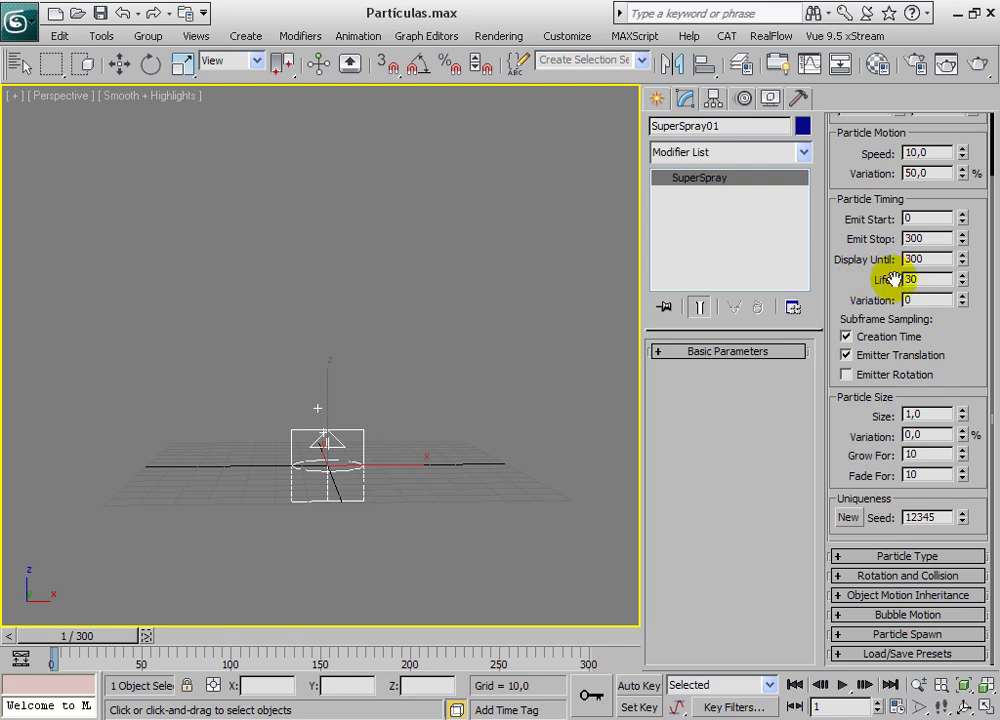
pyautogui.moveTo(110, 643)
pyautogui.mouseDown()
pyautogui.moveTo(113, 634)
pyautogui.moveTo(127, 640)
pyautogui.mouseUp()
pyautogui.moveTo(469, 330); pyautogui.dragTo(393, 562, button='middle')
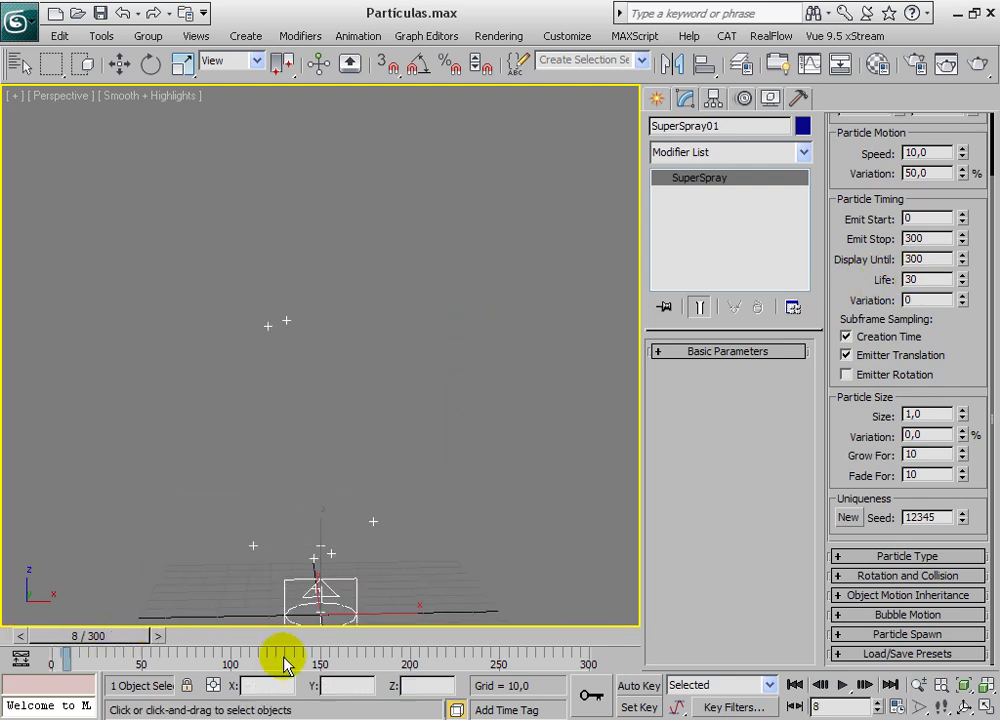
pyautogui.moveTo(94, 634); pyautogui.dragTo(135, 625)
pyautogui.moveTo(388, 300); pyautogui.dragTo(395, 372, button='middle')
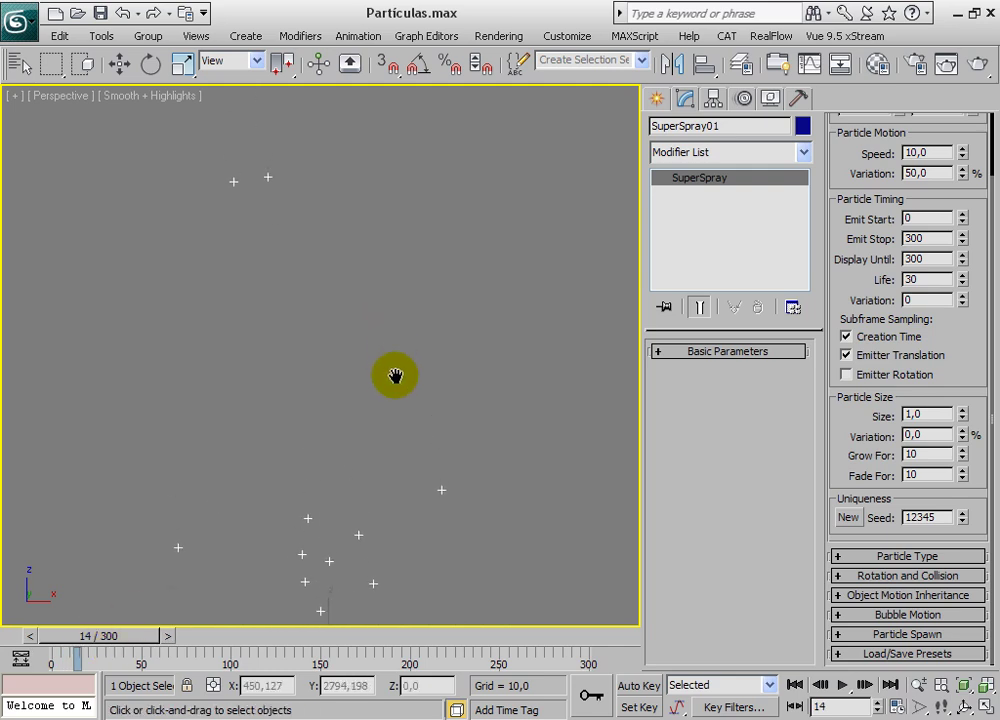
pyautogui.moveTo(105, 637); pyautogui.dragTo(128, 637)
pyautogui.moveTo(321, 383); pyautogui.dragTo(312, 458, button='middle')
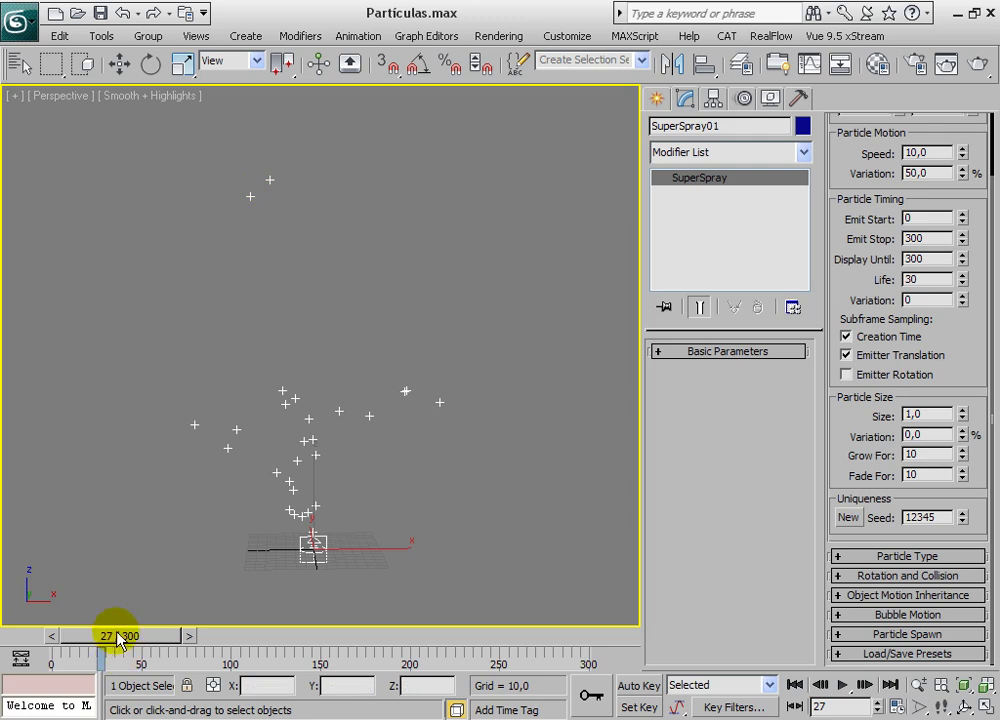
# Advance frame by frame to frame 30 and compare it with frame 29 to check when the first particle's life ends
pyautogui.click(190, 636)
pyautogui.click(190, 636)
pyautogui.click(192, 636)
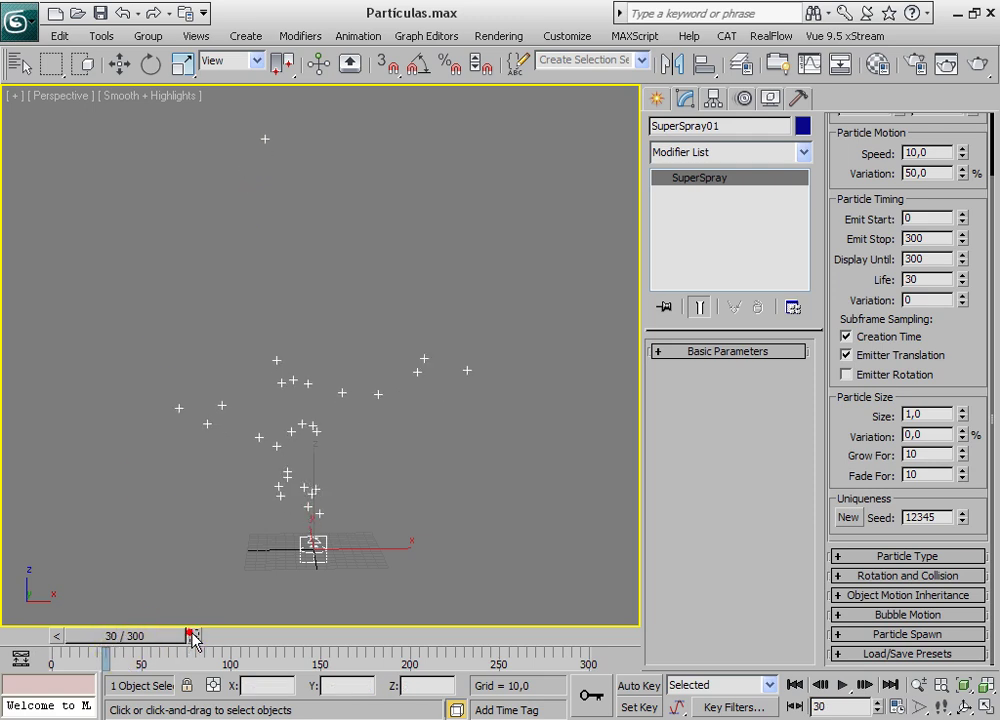
pyautogui.click(56, 636)
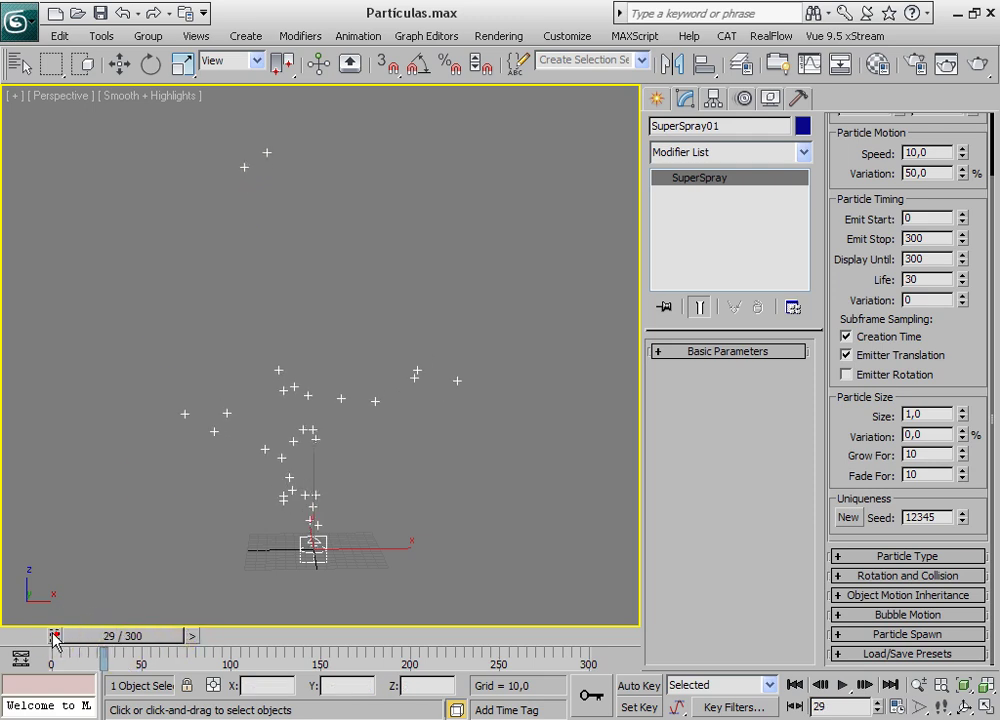
pyautogui.click(194, 636)
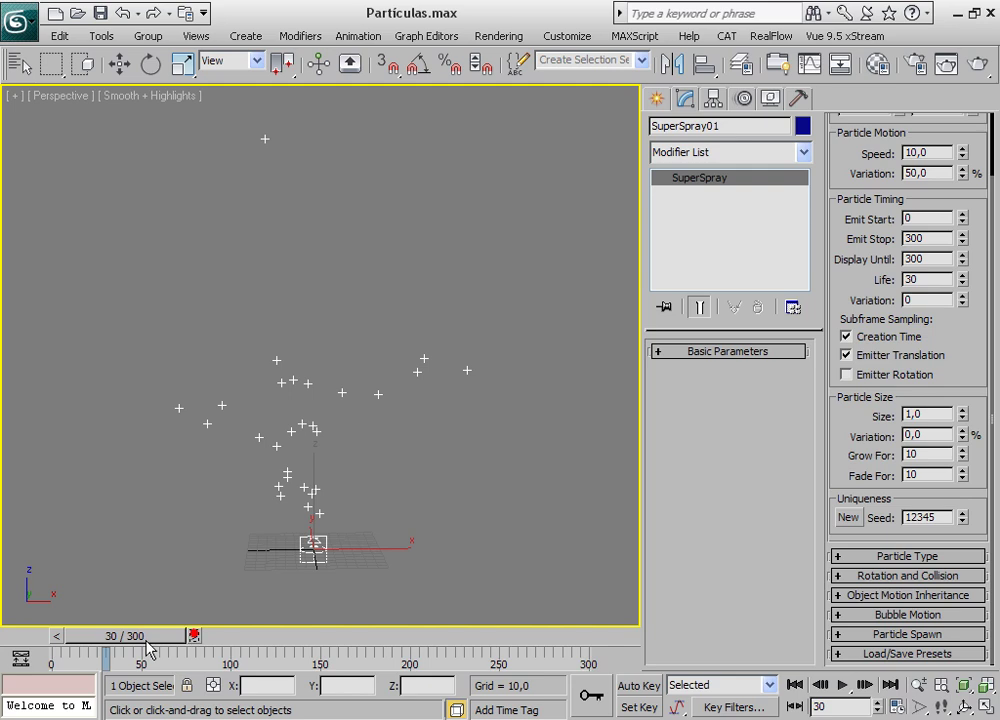
# Go back to frame 29, set the particle Life to 10, play the animation and scrub to frame 198
pyautogui.click(56, 636)
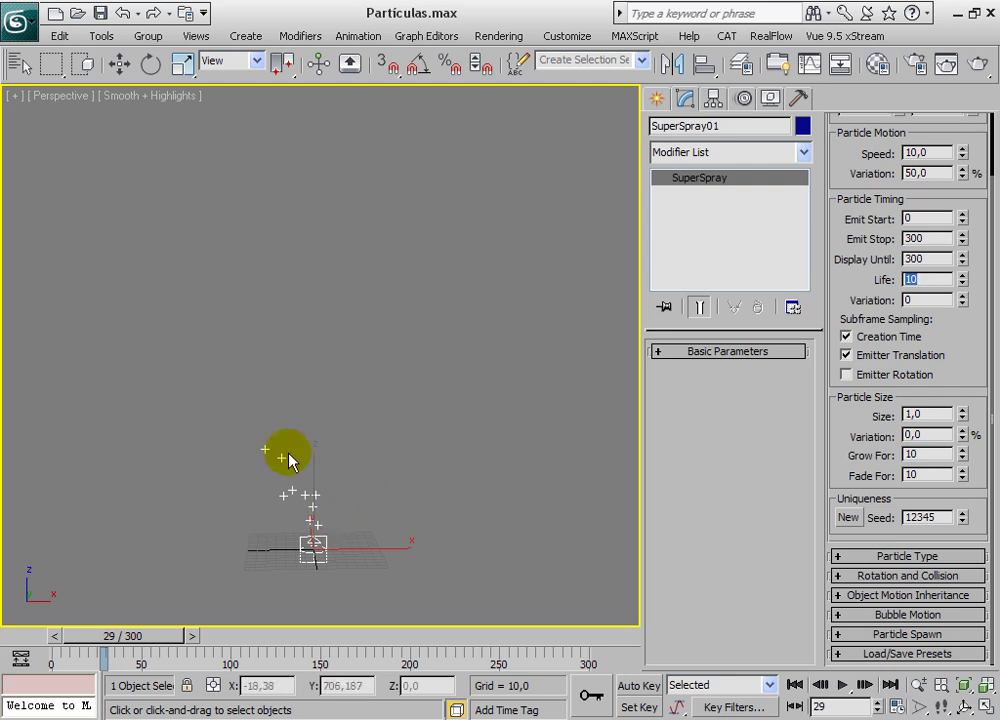
pyautogui.click(819, 685)
pyautogui.click(841, 686)
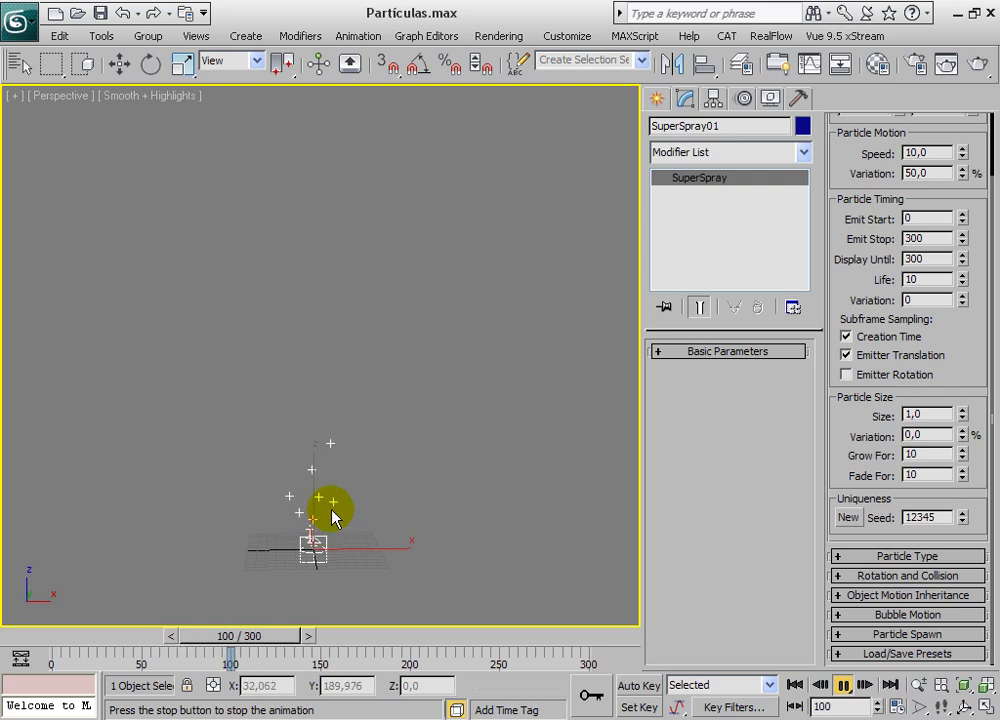
pyautogui.moveTo(325, 635); pyautogui.dragTo(415, 625)
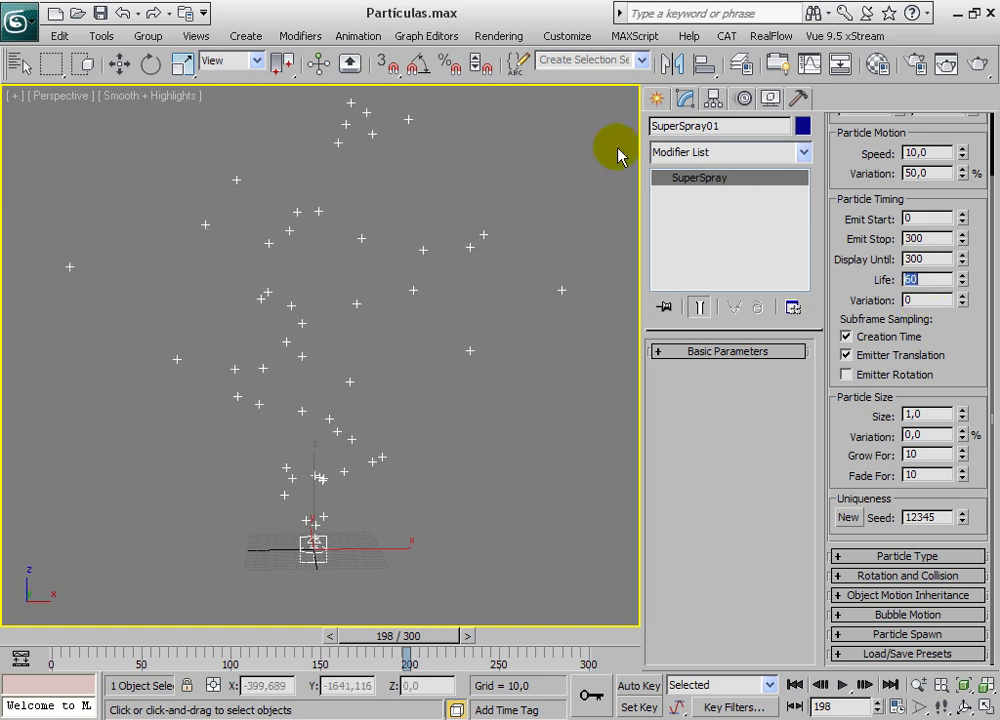
# Set the particle Life to 60 and play the animation from the start to observe the longer-lived particles
pyautogui.moveTo(292, 415); pyautogui.dragTo(330, 437, button='middle')
pyautogui.click(795, 685)
pyautogui.click(843, 686)
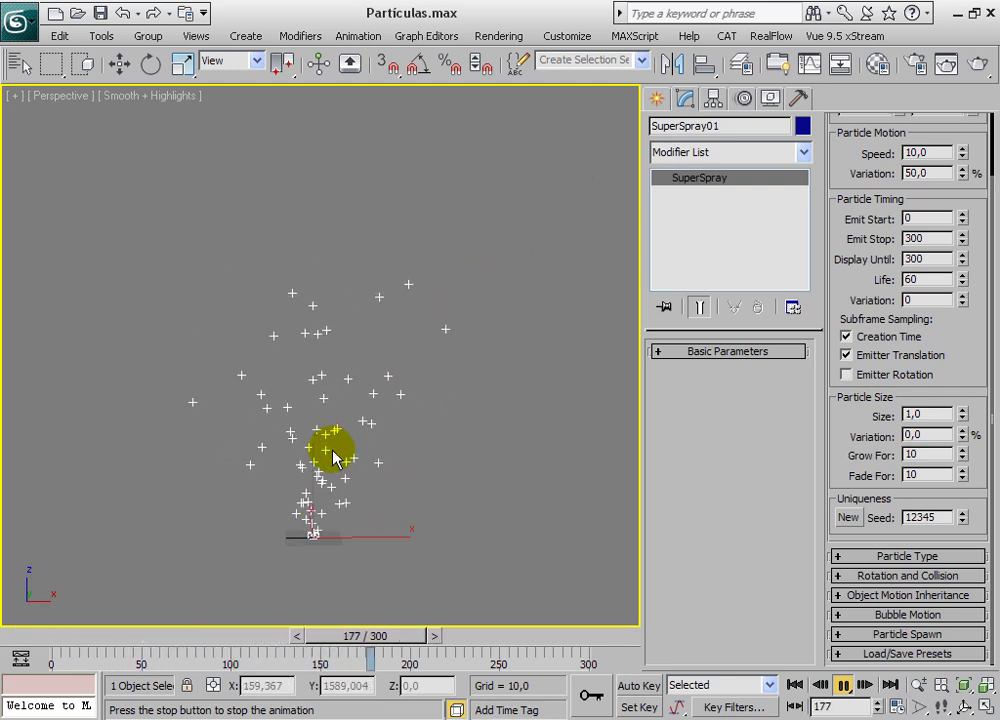
pyautogui.click(920, 280)
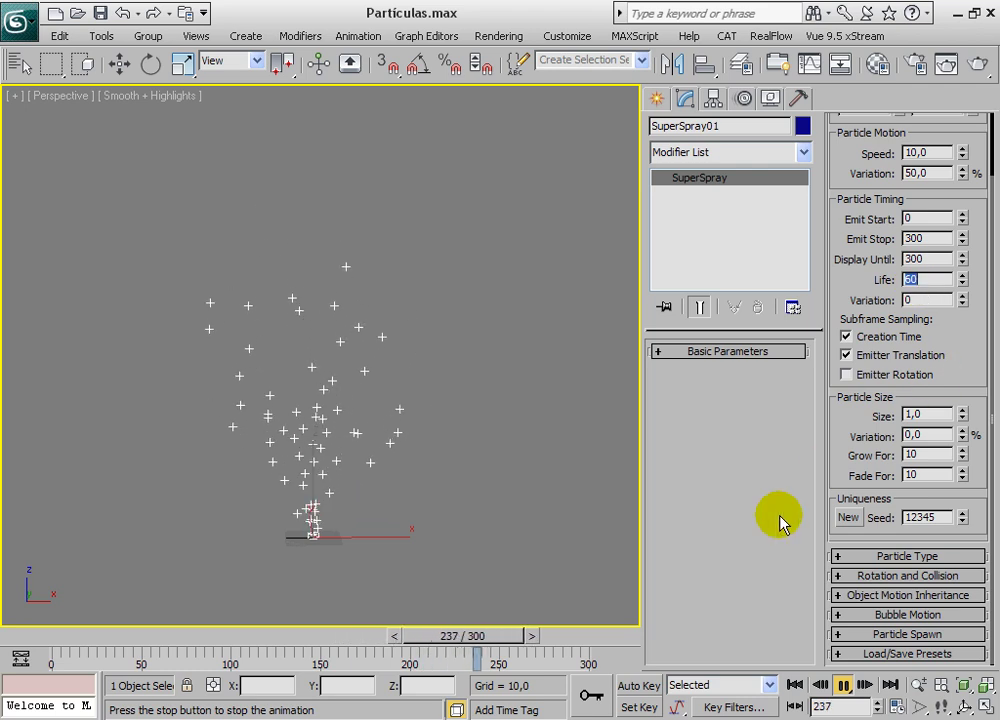
pyautogui.click(910, 299)
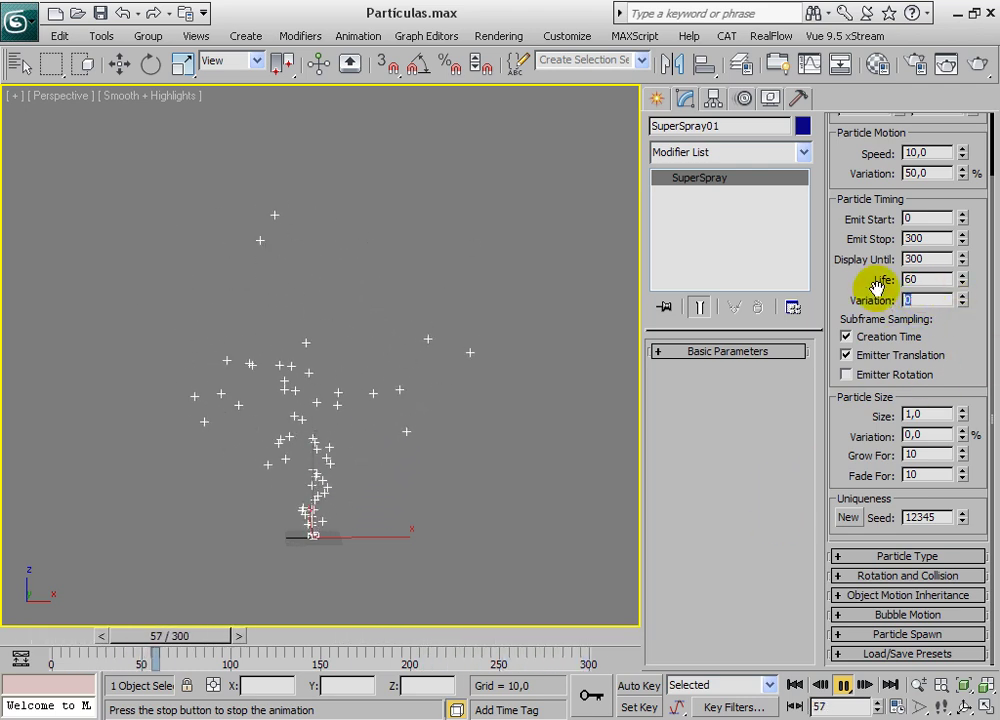
pyautogui.click(904, 282)
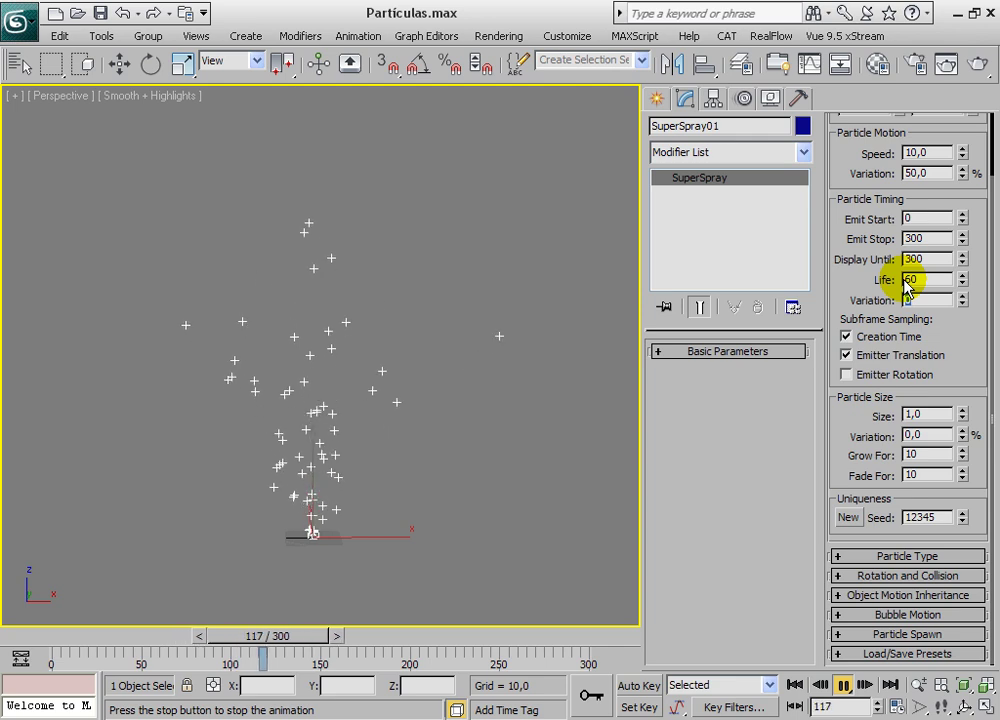
pyautogui.click(918, 281)
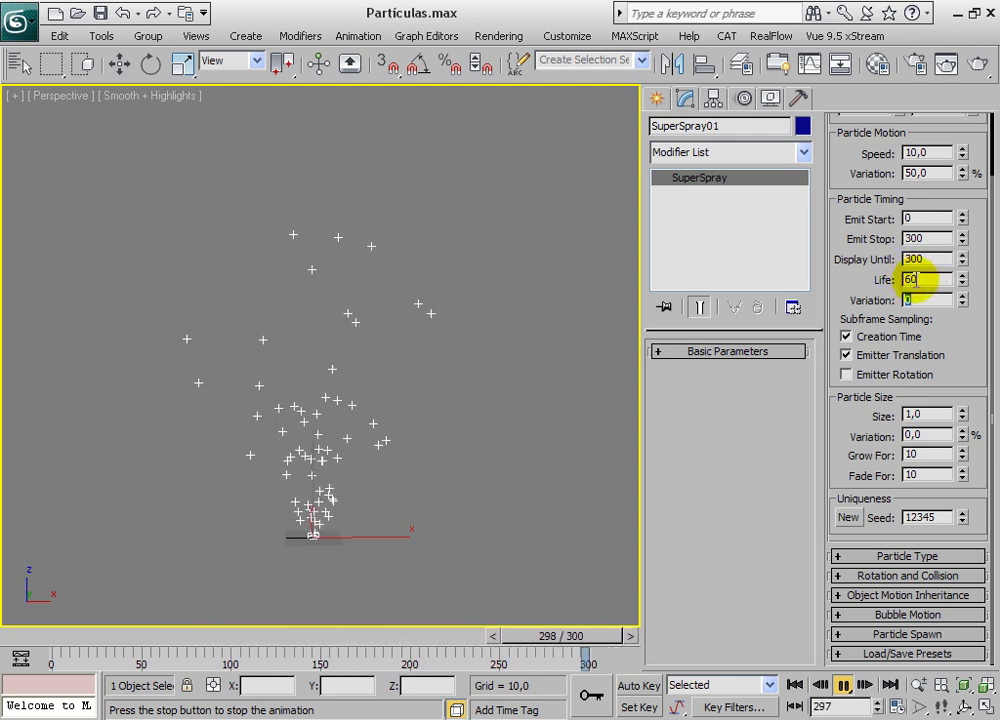
# Try a Life Variation of 10 during playback and restore it to 0
pyautogui.click(930, 300)
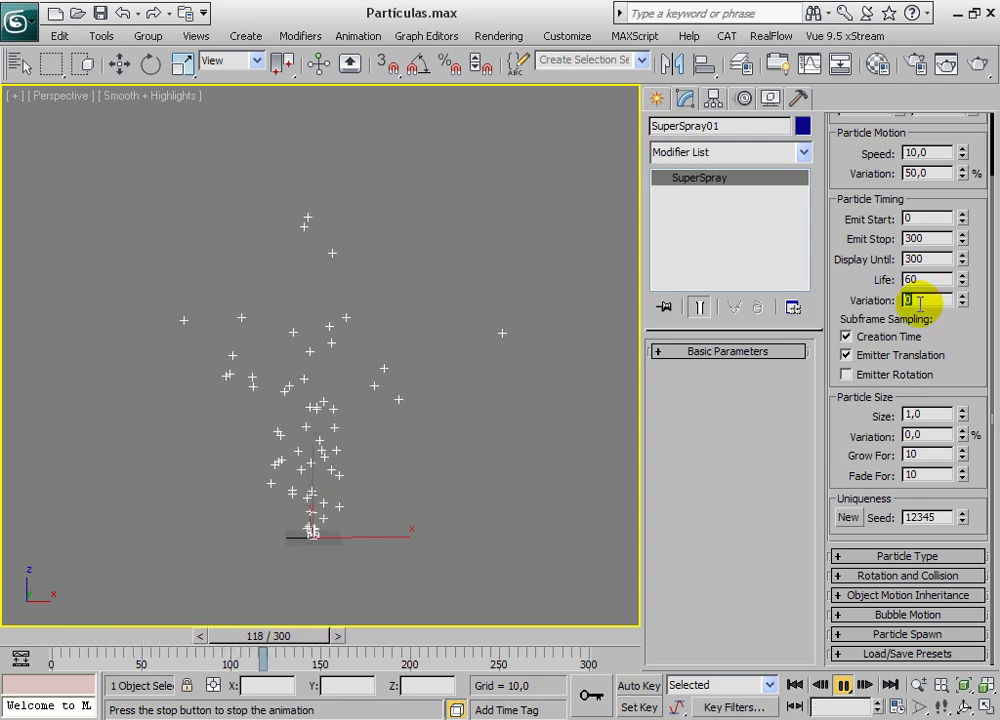
pyautogui.click(912, 299)
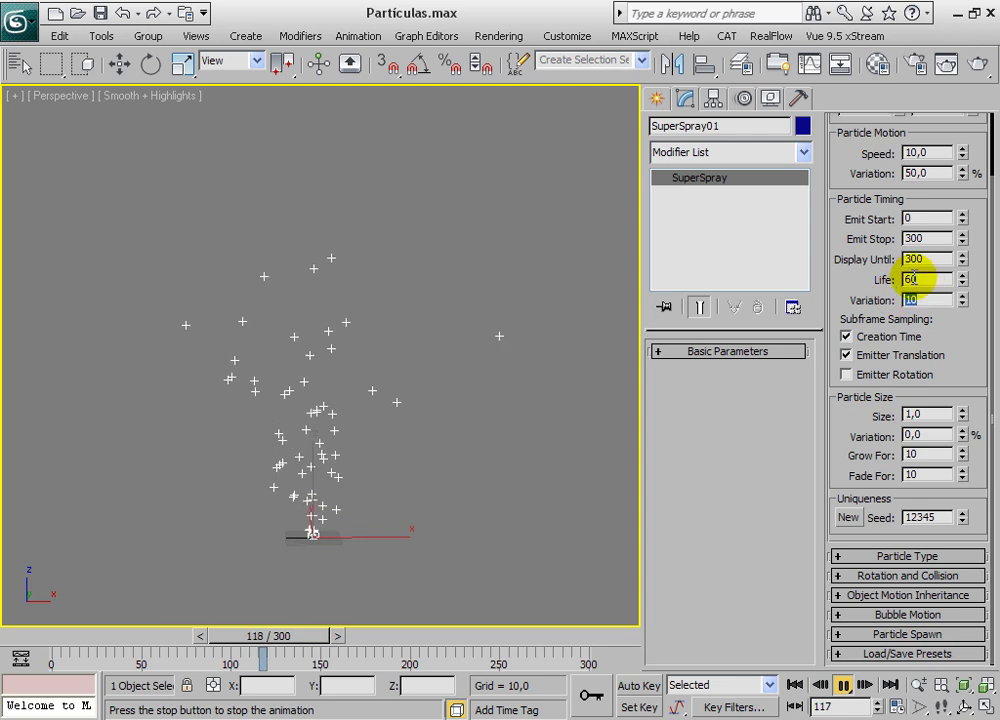
pyautogui.click(914, 279)
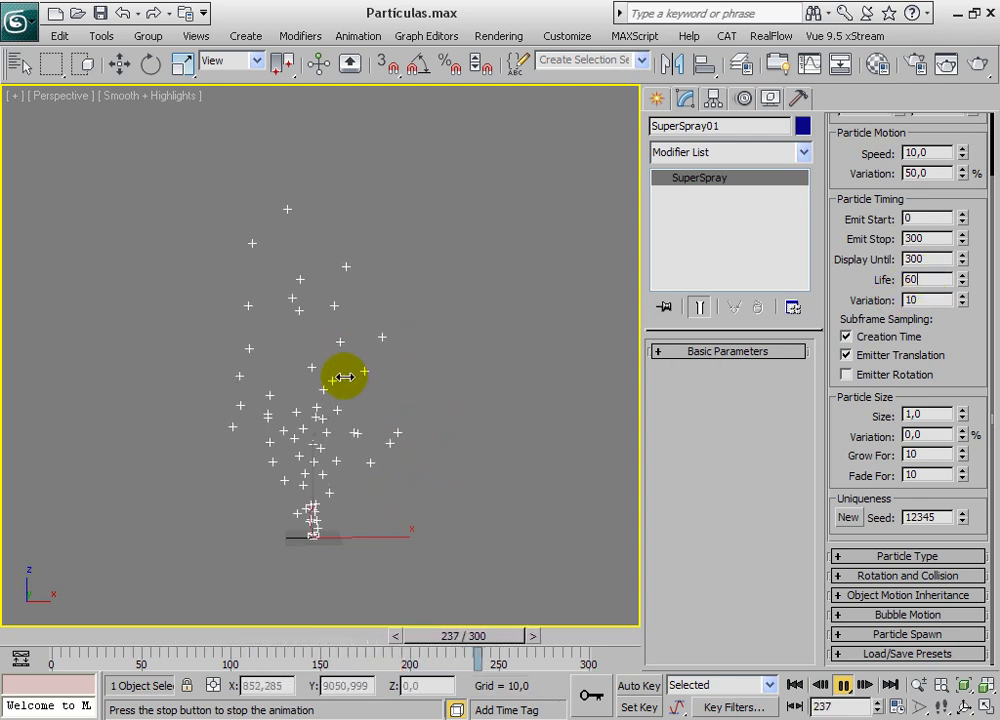
pyautogui.click(920, 299)
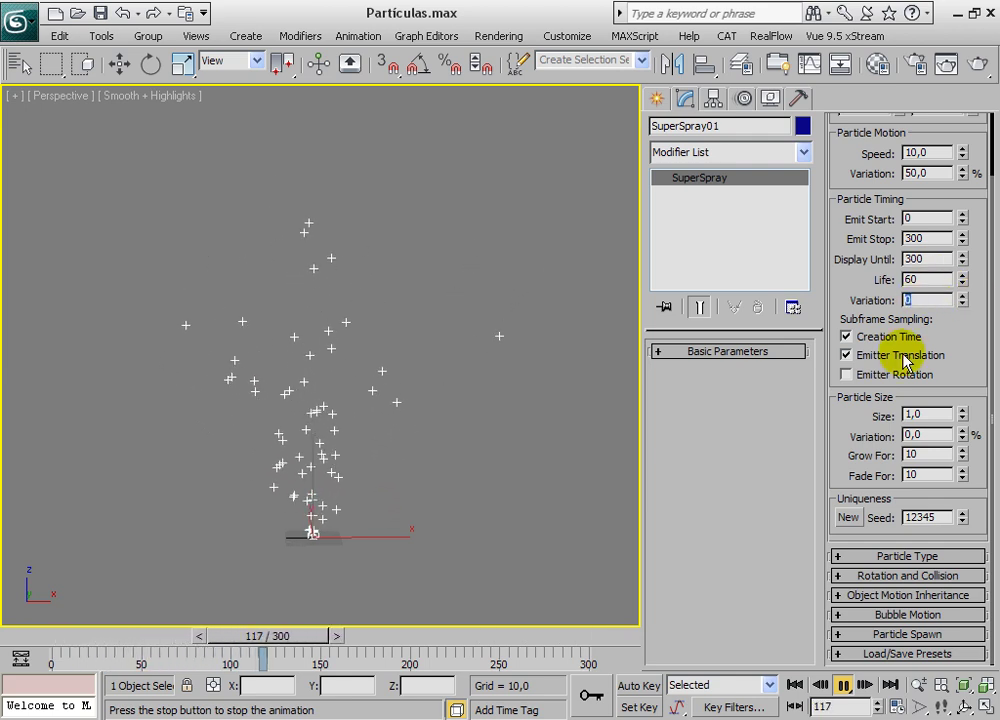
# Restore the particle Life to 30, watch the playback, stop it and scrub back to frame 2
pyautogui.click(920, 280)
pyautogui.press('Return')
pyautogui.moveTo(357, 530); pyautogui.dragTo(355, 490, button='middle')
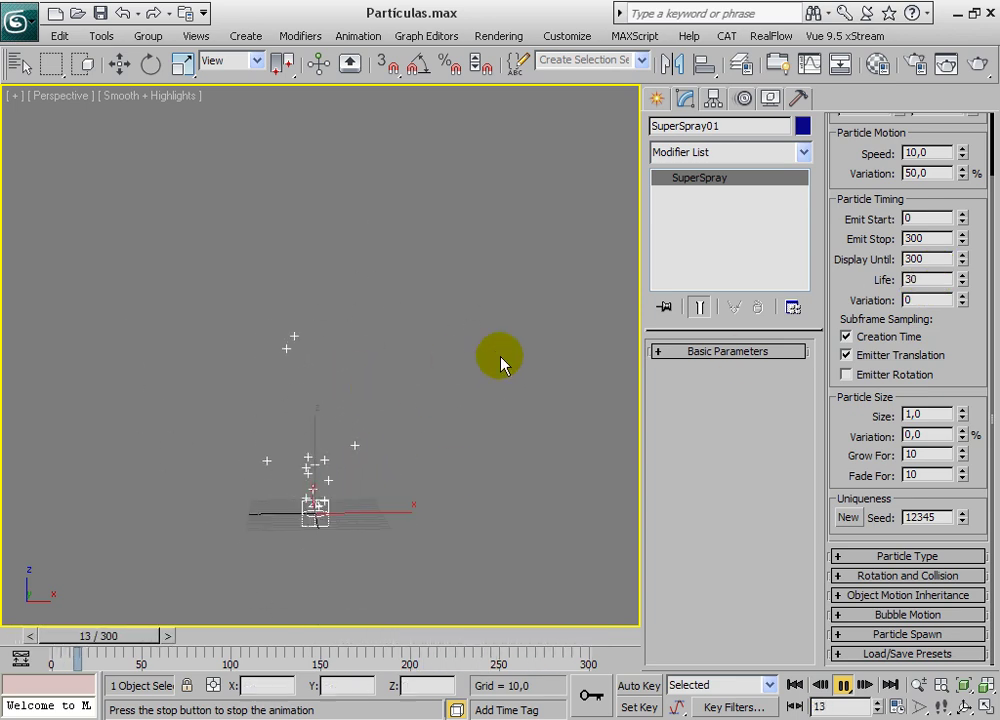
pyautogui.moveTo(975, 320); pyautogui.dragTo(975, 334)
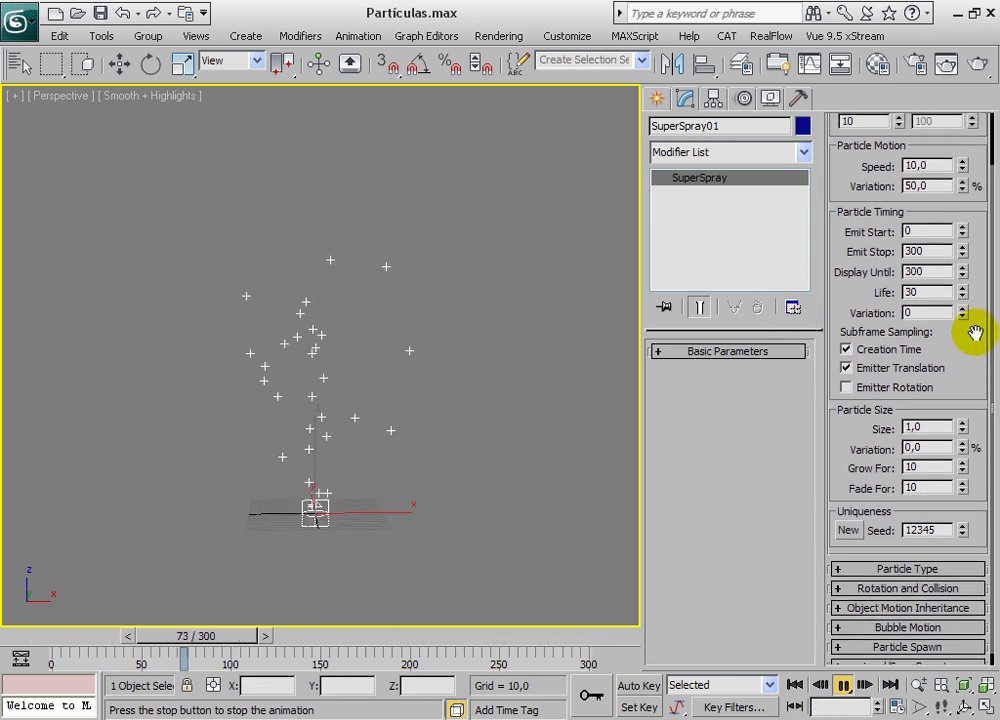
pyautogui.click(843, 685)
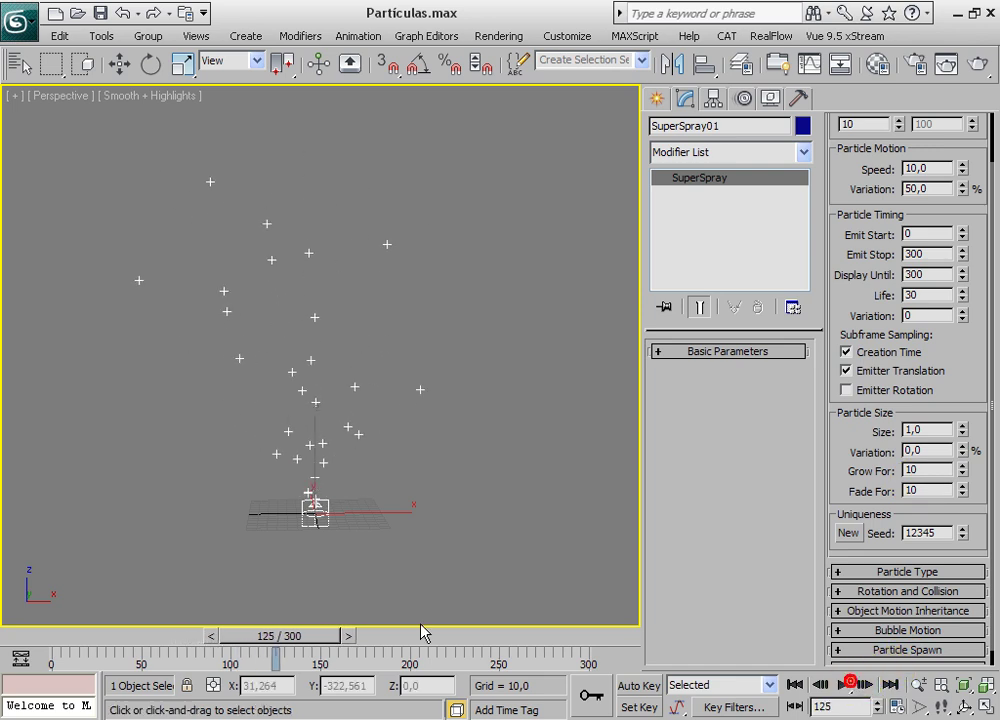
pyautogui.moveTo(305, 642); pyautogui.dragTo(108, 636)
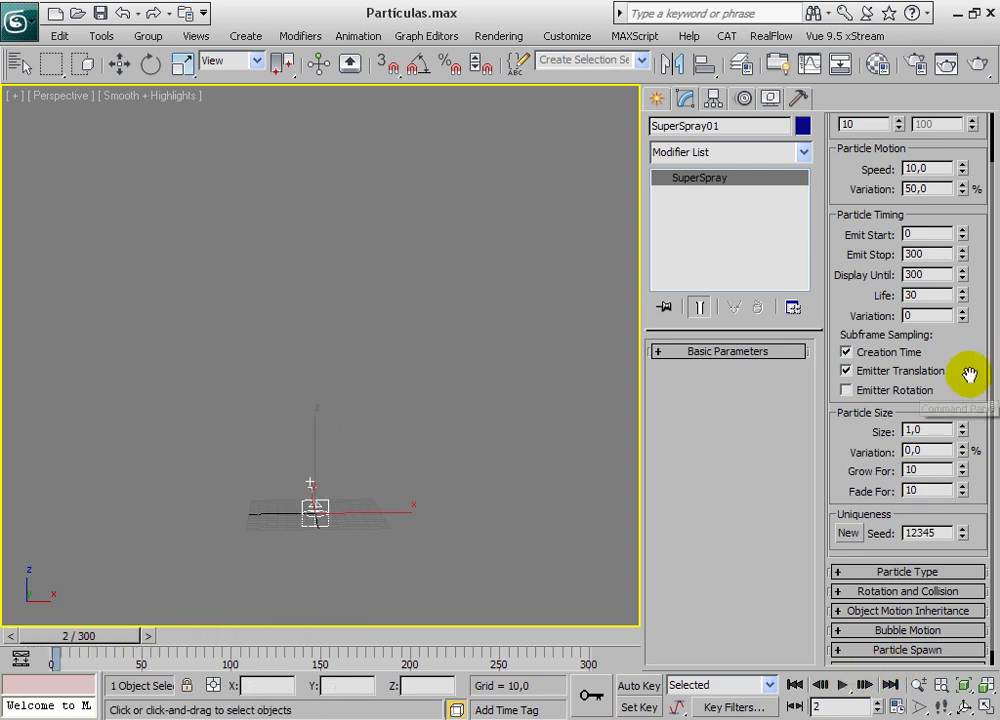
# Set the Particle Size to 5, play the animation, stop at frame 85 and render the Perspective view
pyautogui.moveTo(973, 372); pyautogui.dragTo(975, 347)
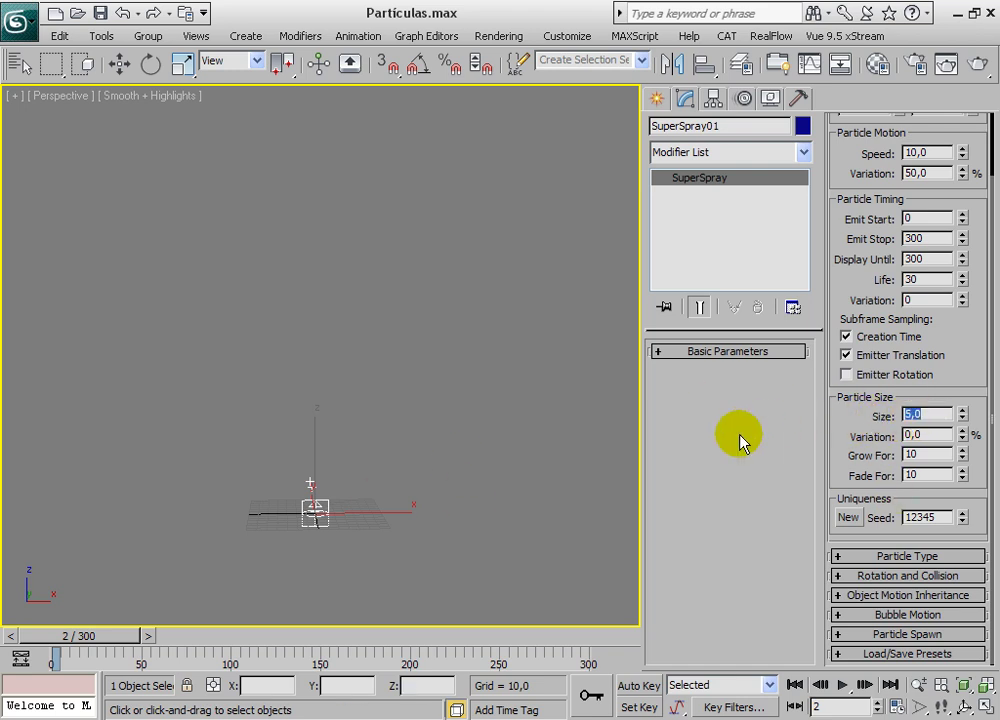
pyautogui.click(842, 685)
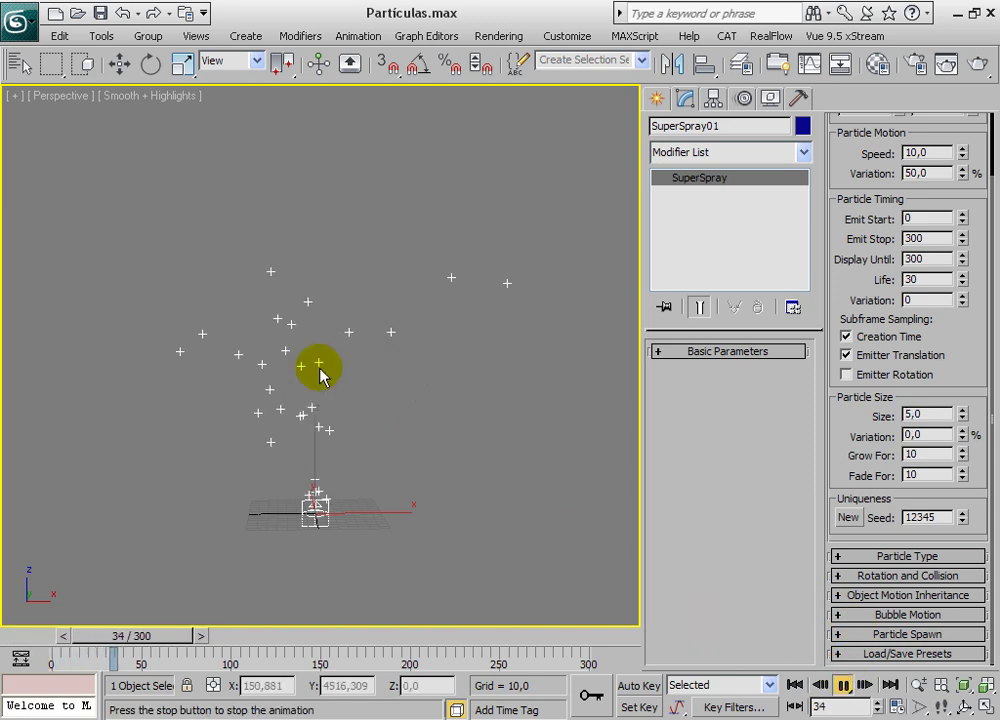
pyautogui.click(232, 635)
pyautogui.click(977, 67)
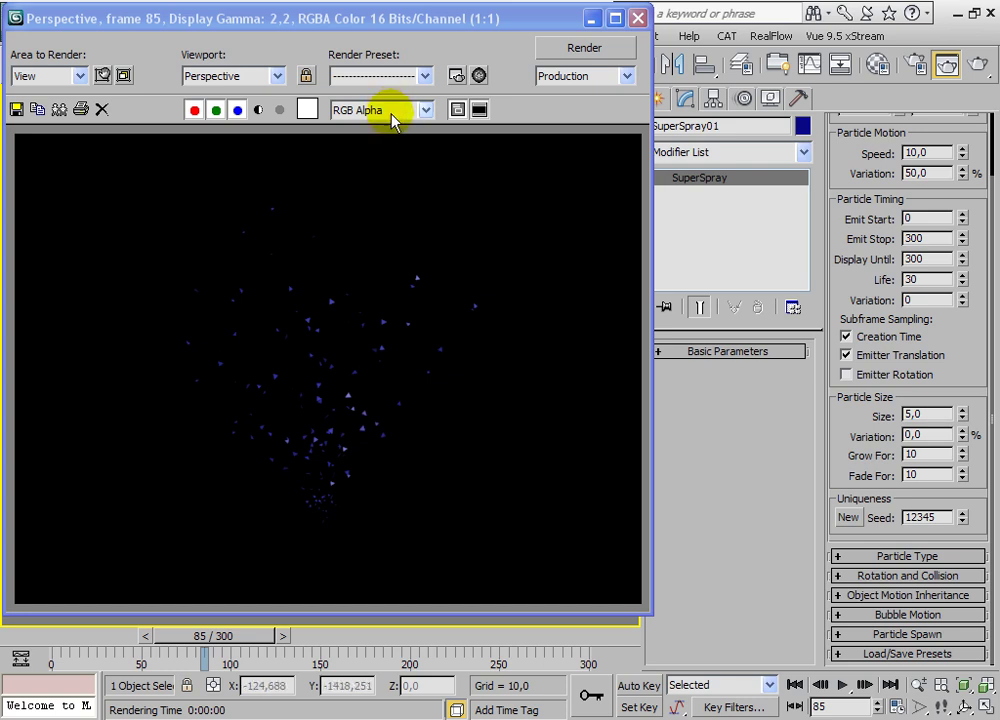
# Inspect the rendered particles in the alpha channel, return to the colour display and close the render window
pyautogui.click(258, 110)
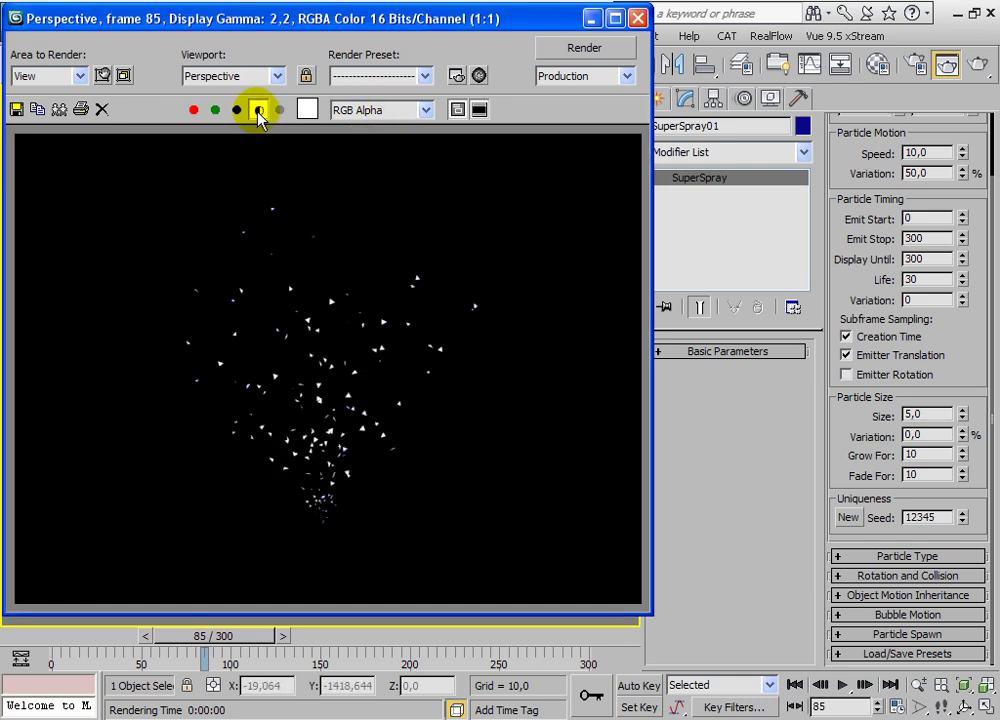
pyautogui.click(236, 110)
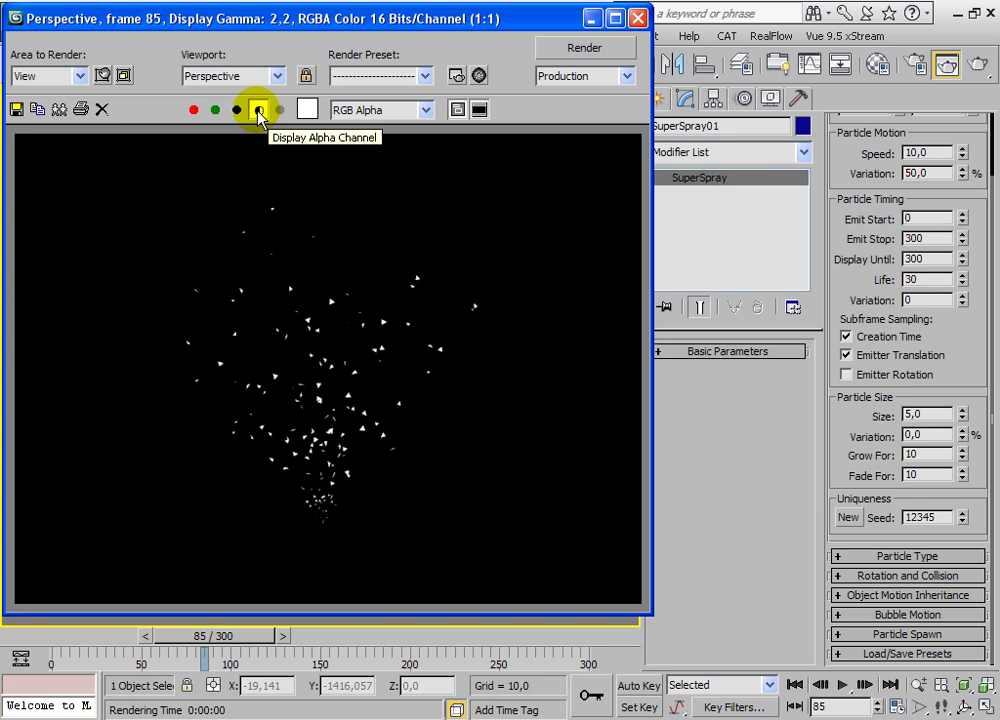
pyautogui.click(258, 110)
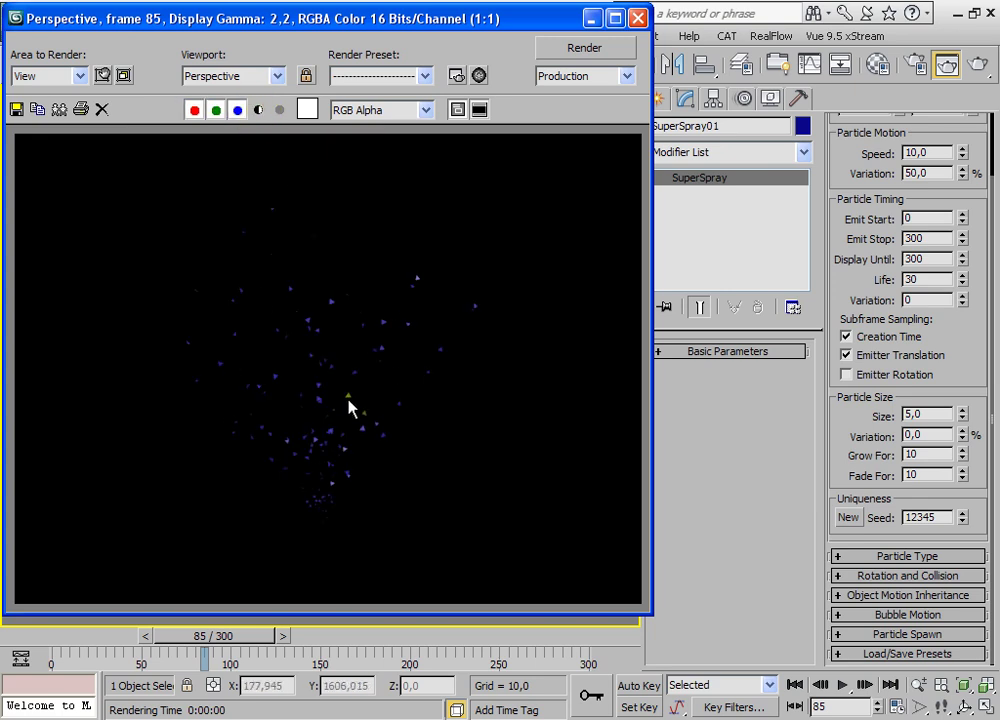
pyautogui.click(637, 18)
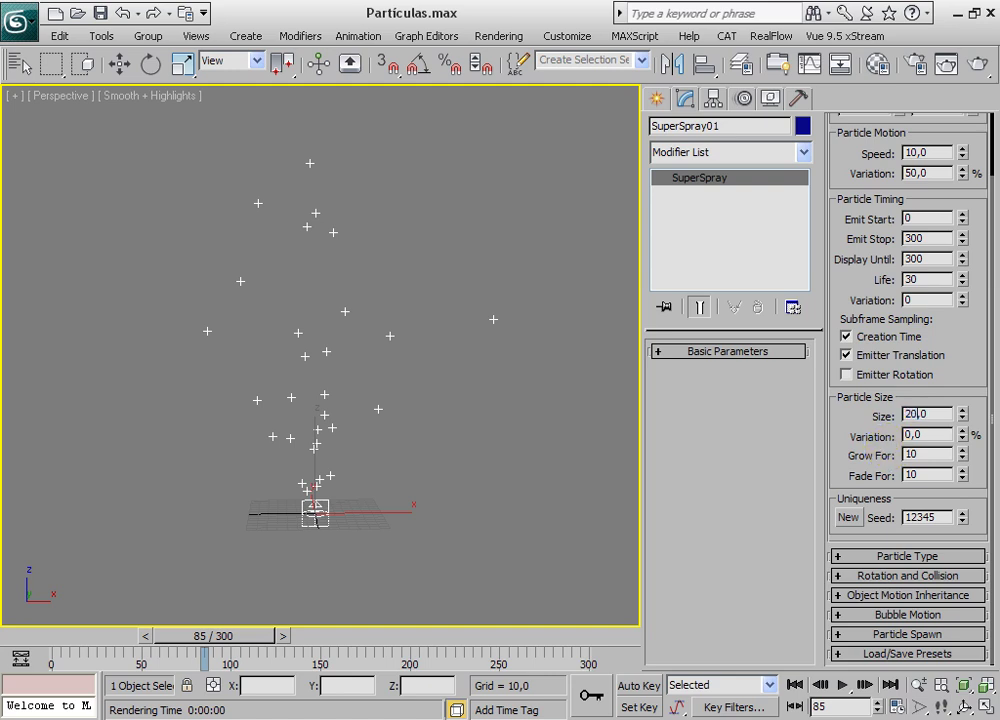
# Set the Particle Size to 20, render frame 85 of the Perspective view and close the render window
pyautogui.click(947, 63)
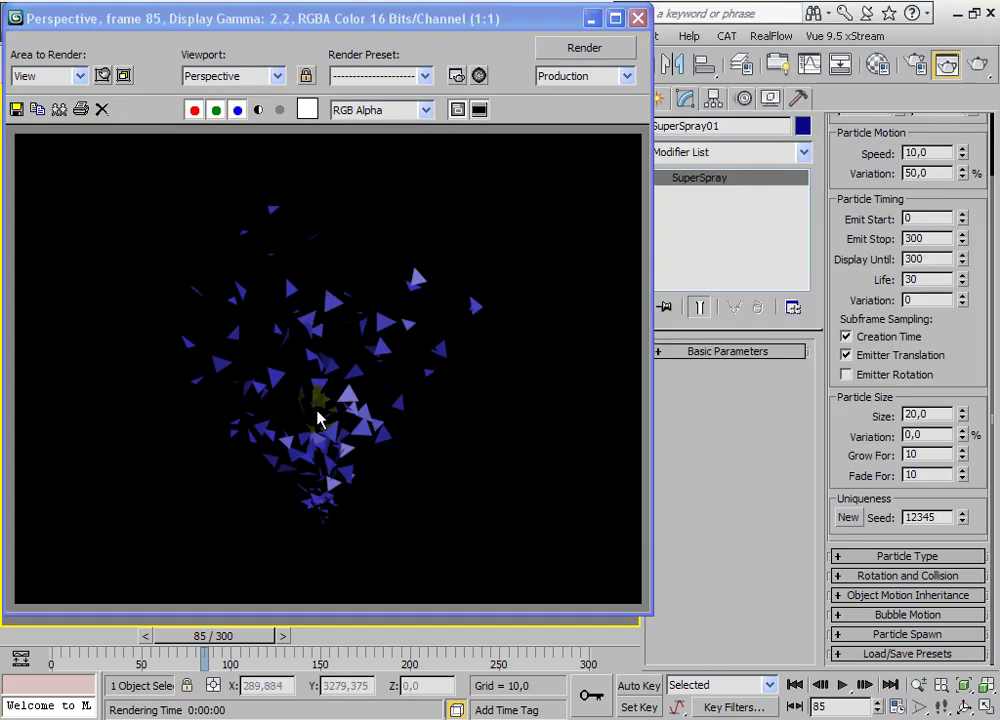
pyautogui.click(637, 18)
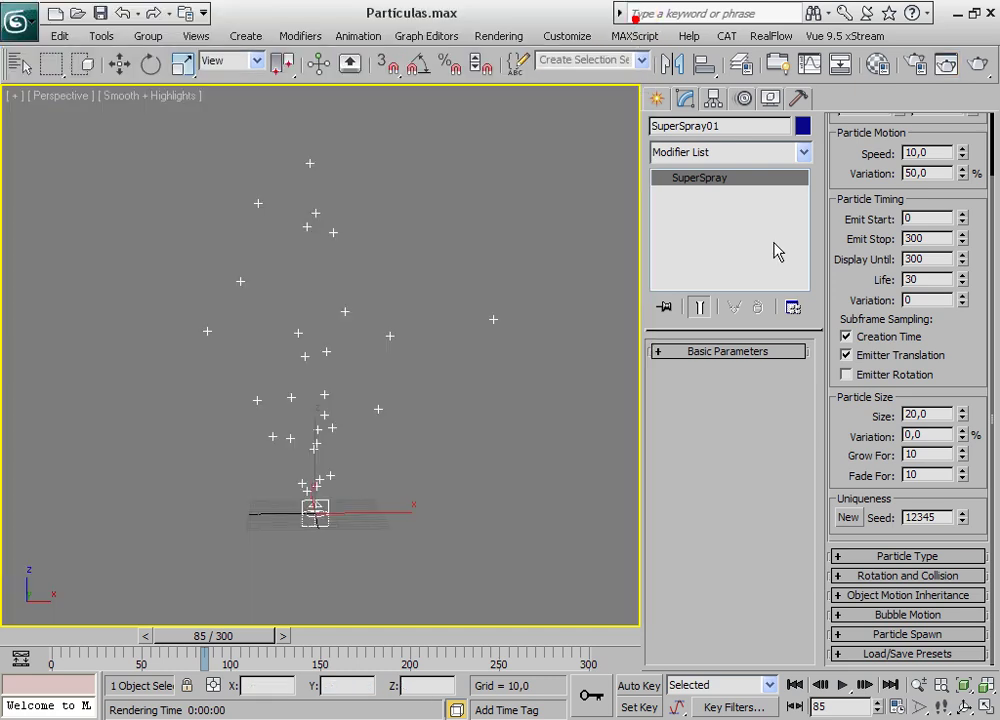
pyautogui.click(922, 413)
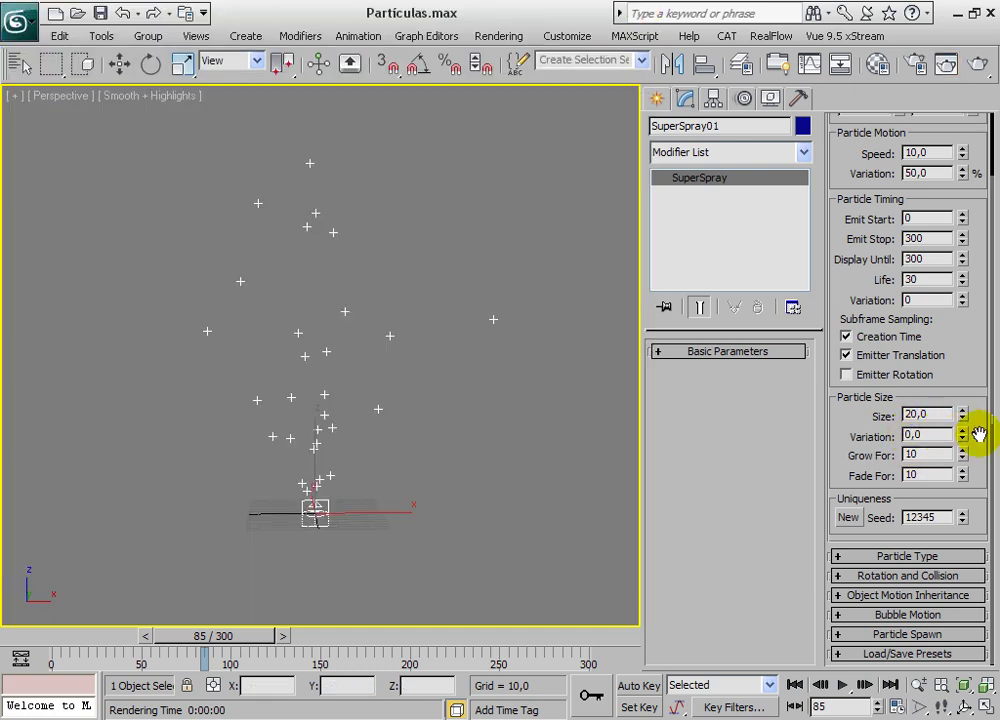
# Set the Particle Size Variation to 50%, render frame 85 and close the render window
pyautogui.click(922, 435)
pyautogui.write('5')
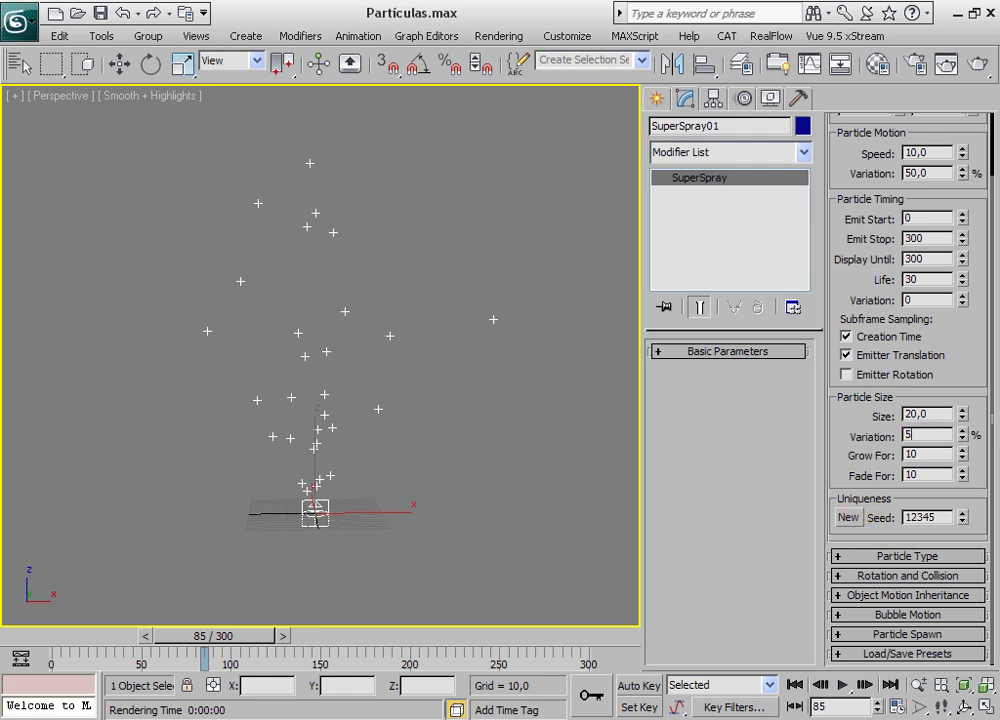
pyautogui.click(980, 62)
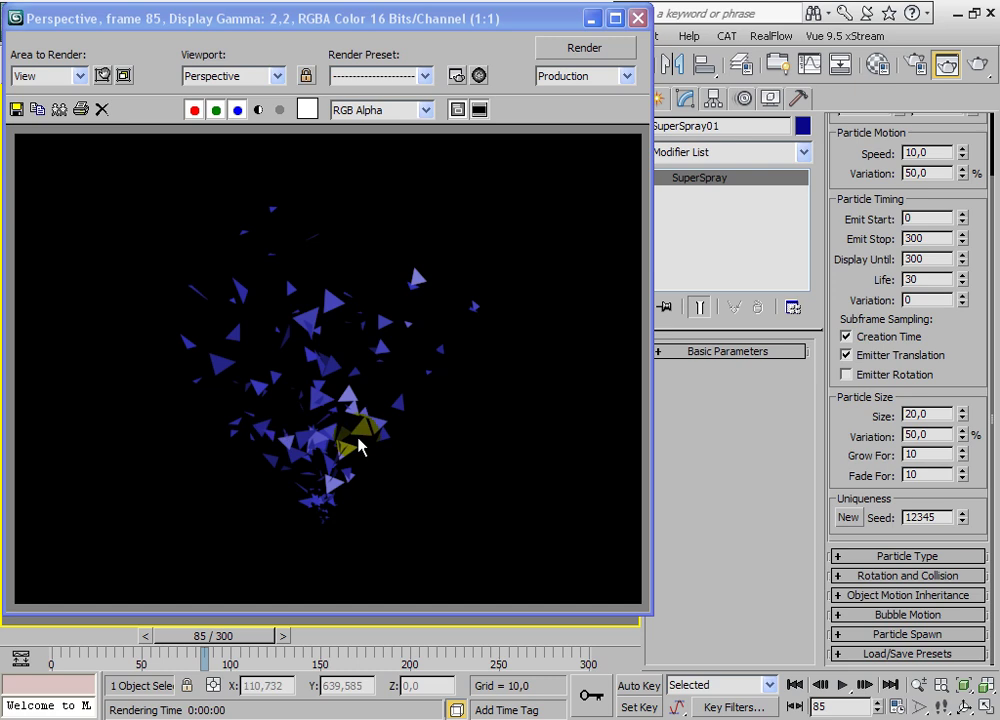
pyautogui.click(637, 18)
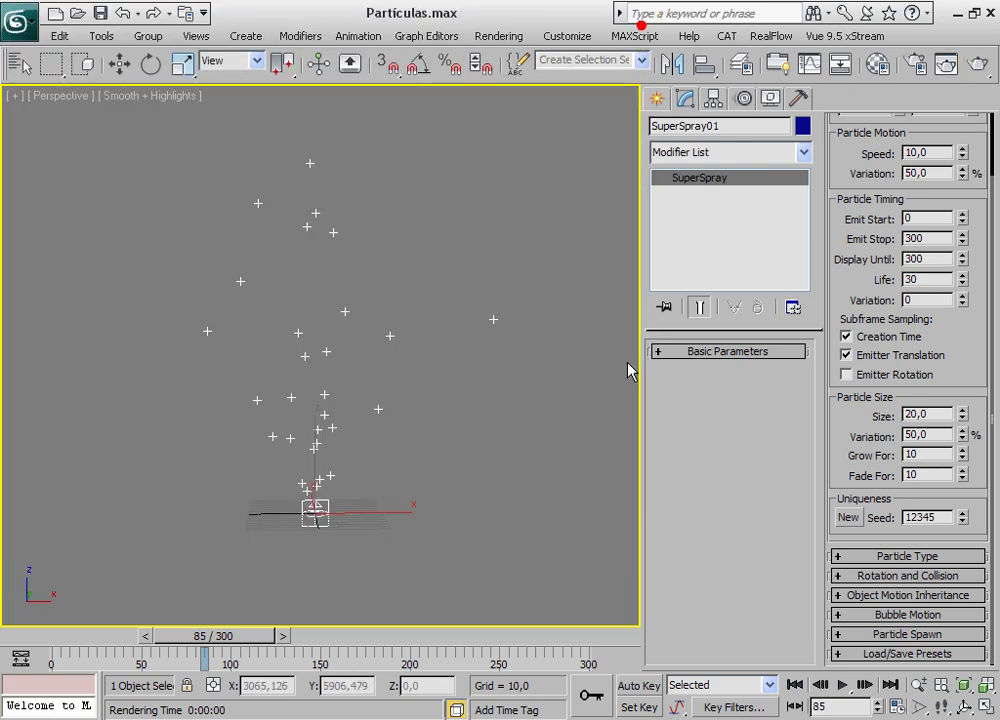
# Play the animation to frame 149, preview the particles as Mesh and set the Viewport Display to Dots
pyautogui.click(844, 685)
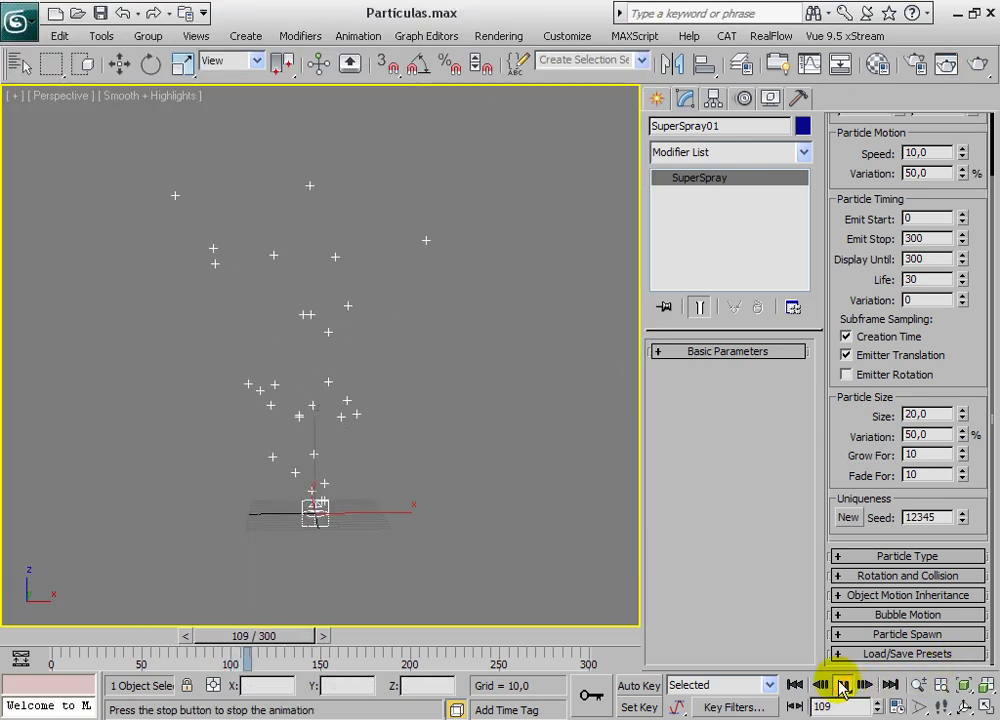
pyautogui.click(846, 686)
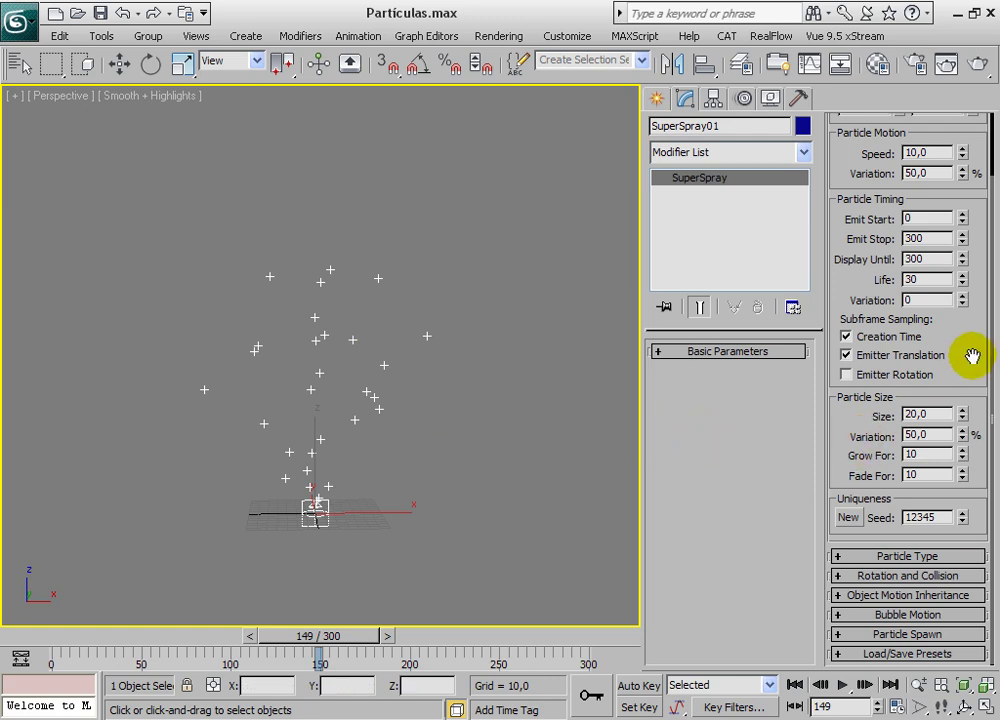
pyautogui.click(722, 351)
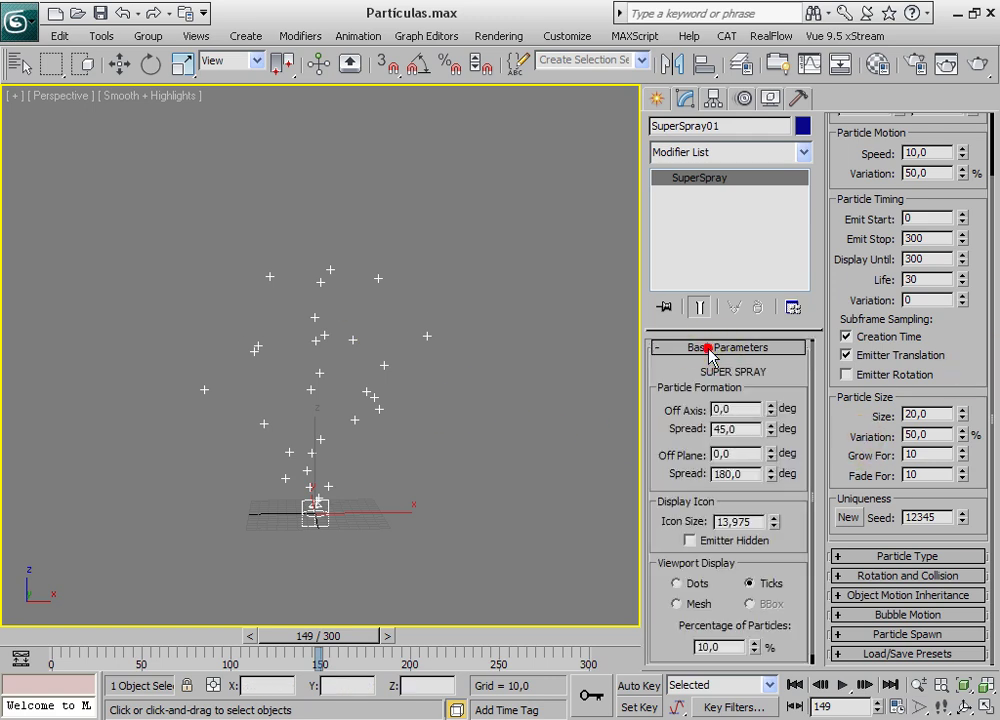
pyautogui.moveTo(801, 594); pyautogui.dragTo(798, 524)
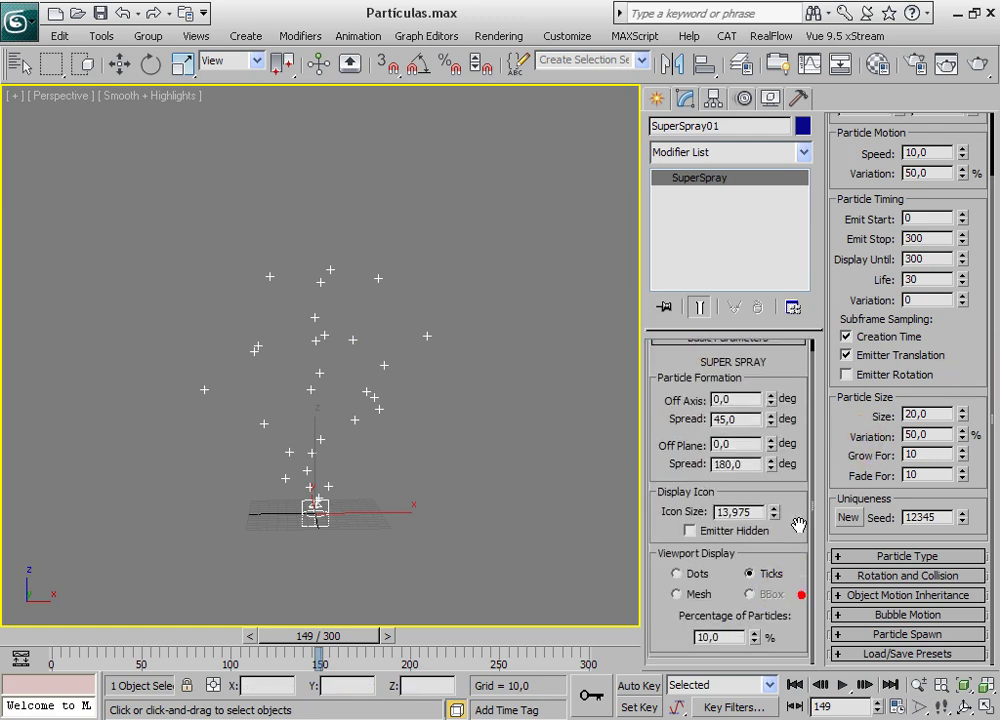
pyautogui.click(676, 594)
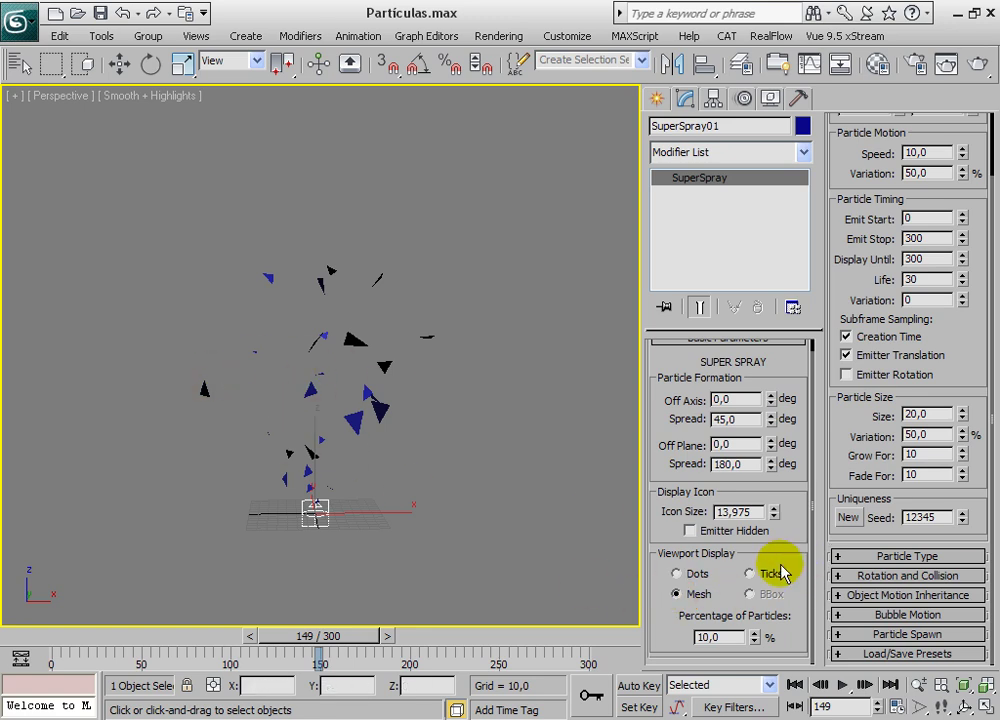
pyautogui.click(749, 573)
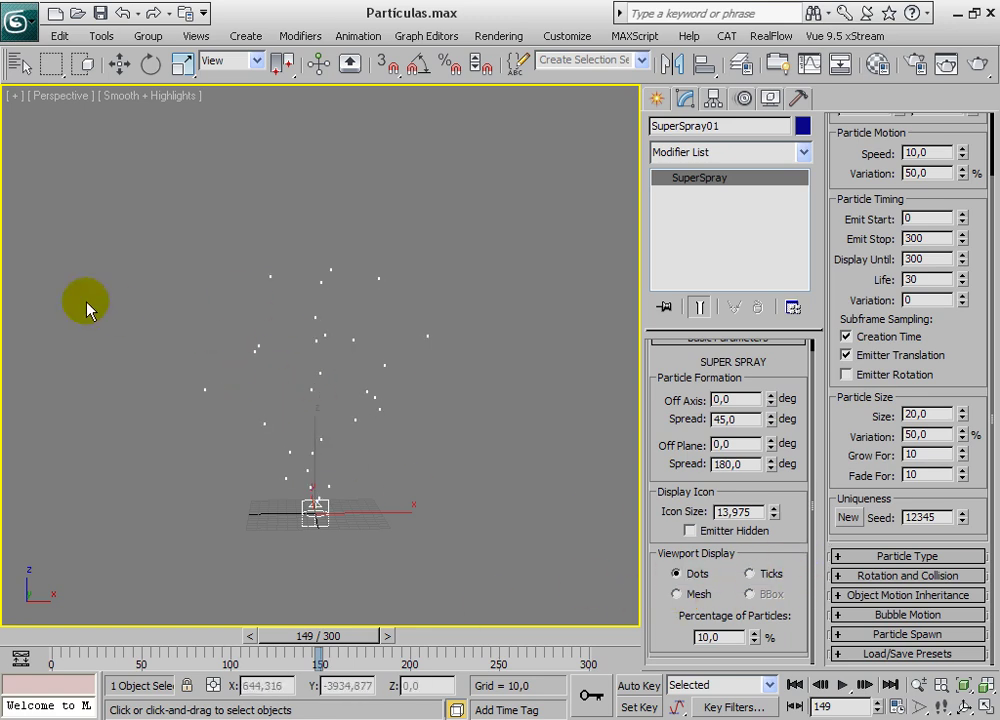
# Set the particles' Viewport Display to Mesh and collapse the Basic Parameters rollout
pyautogui.click(676, 594)
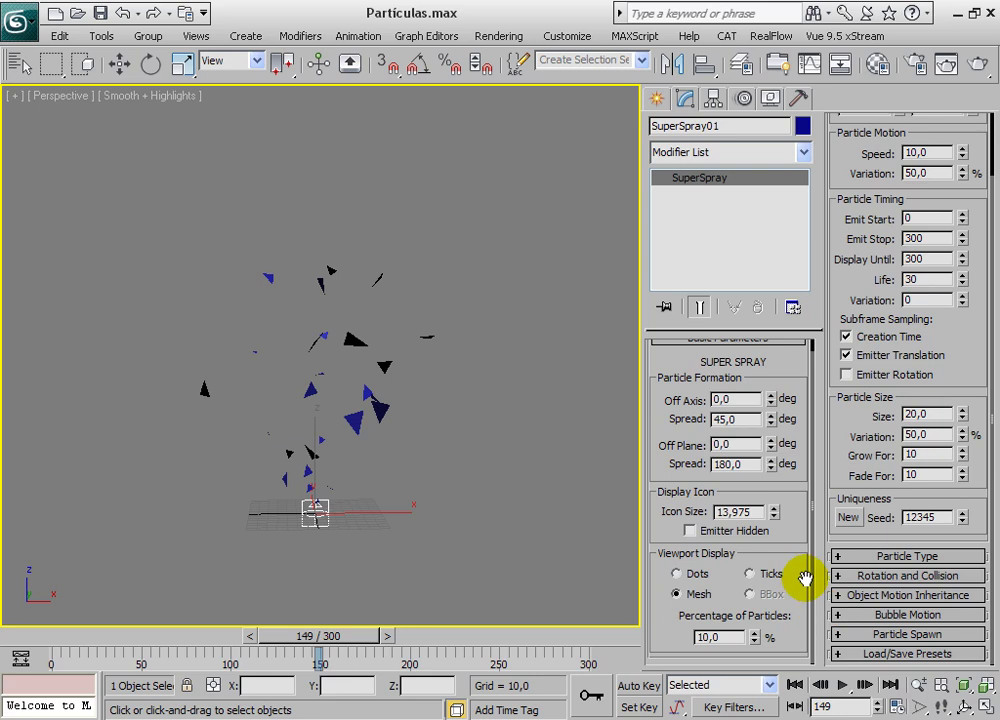
pyautogui.moveTo(808, 585); pyautogui.dragTo(800, 597)
pyautogui.click(710, 355)
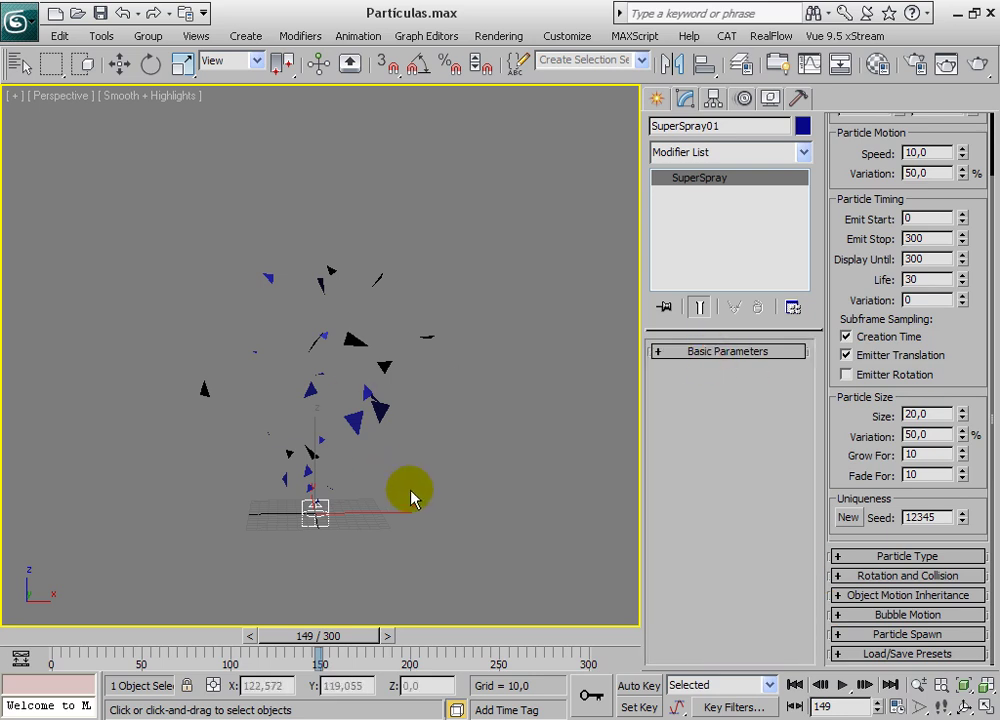
pyautogui.scroll(5, 412, 433)
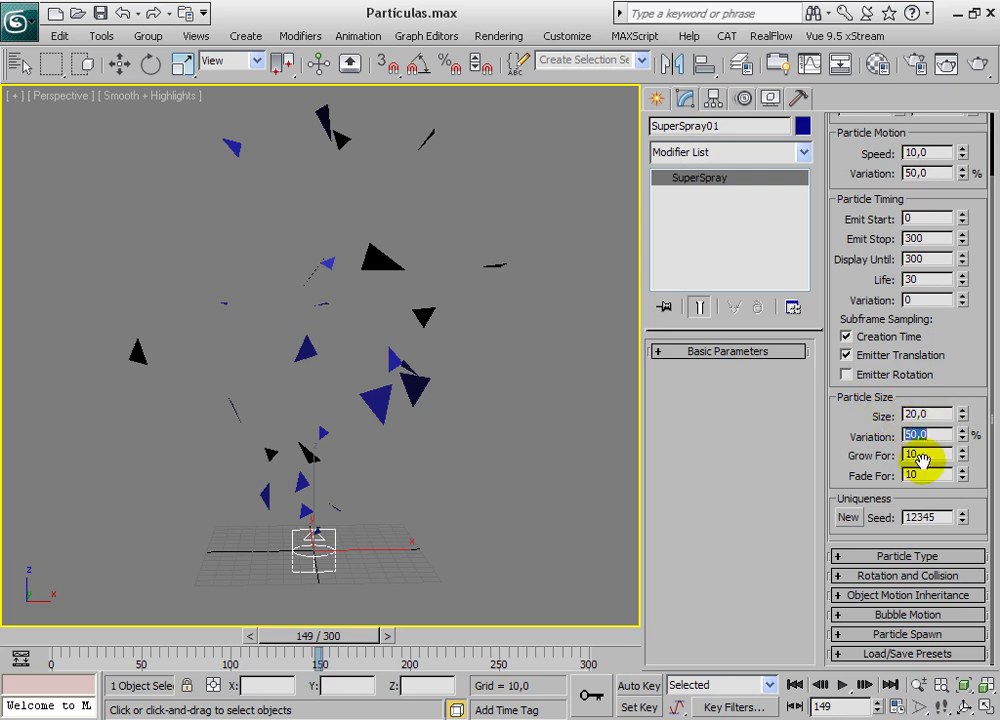
# Set the Particle Size Variation to 0% and the Size to 10
pyautogui.write('0')
pyautogui.press('Return')
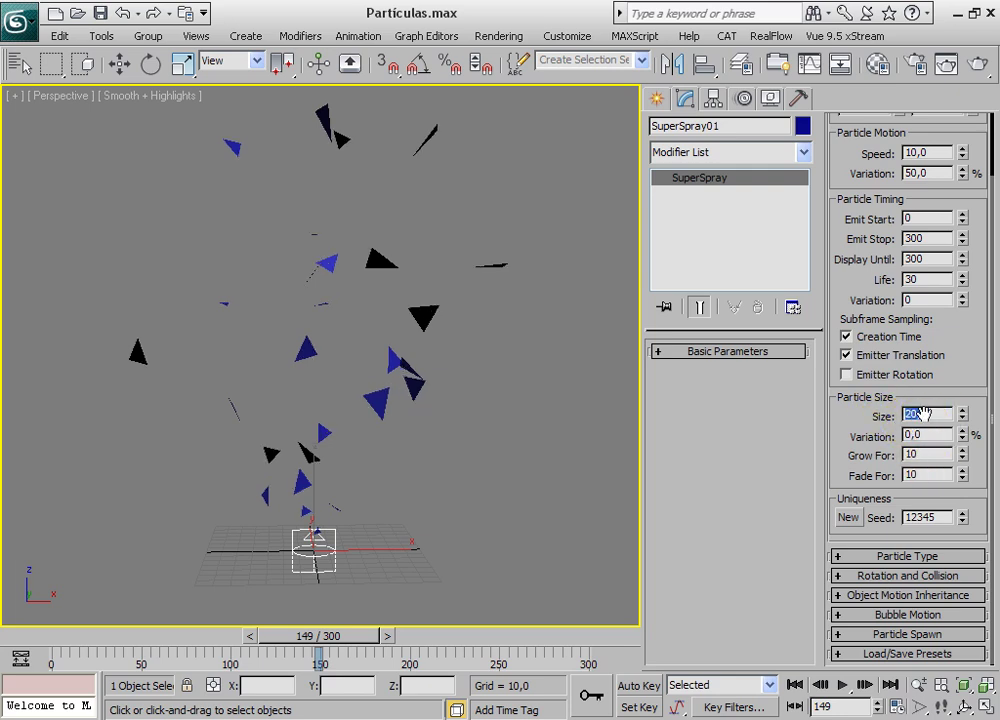
pyautogui.write('10')
pyautogui.press('Return')
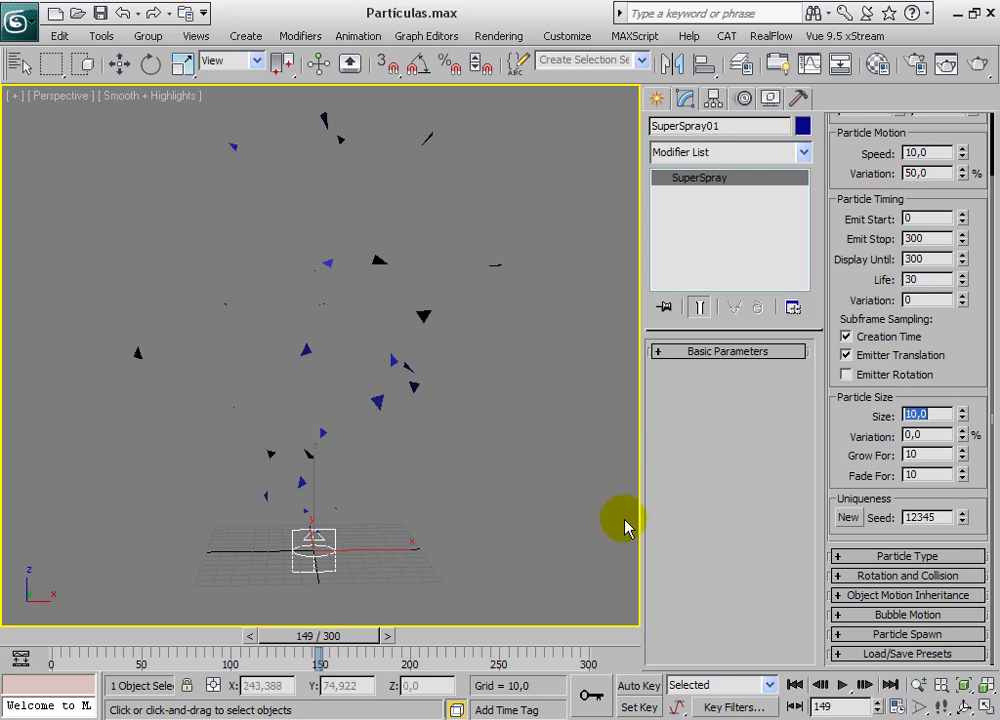
# Play the animation to frame 237, render that frame of the Perspective view and close the render window
pyautogui.click(839, 686)
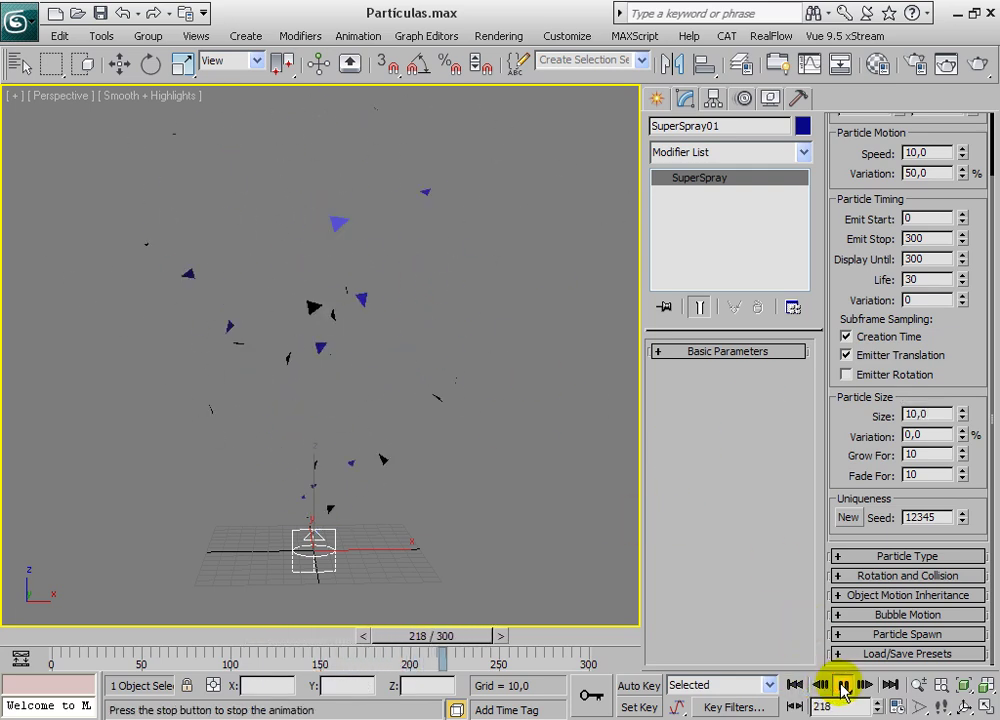
pyautogui.click(842, 686)
pyautogui.click(946, 64)
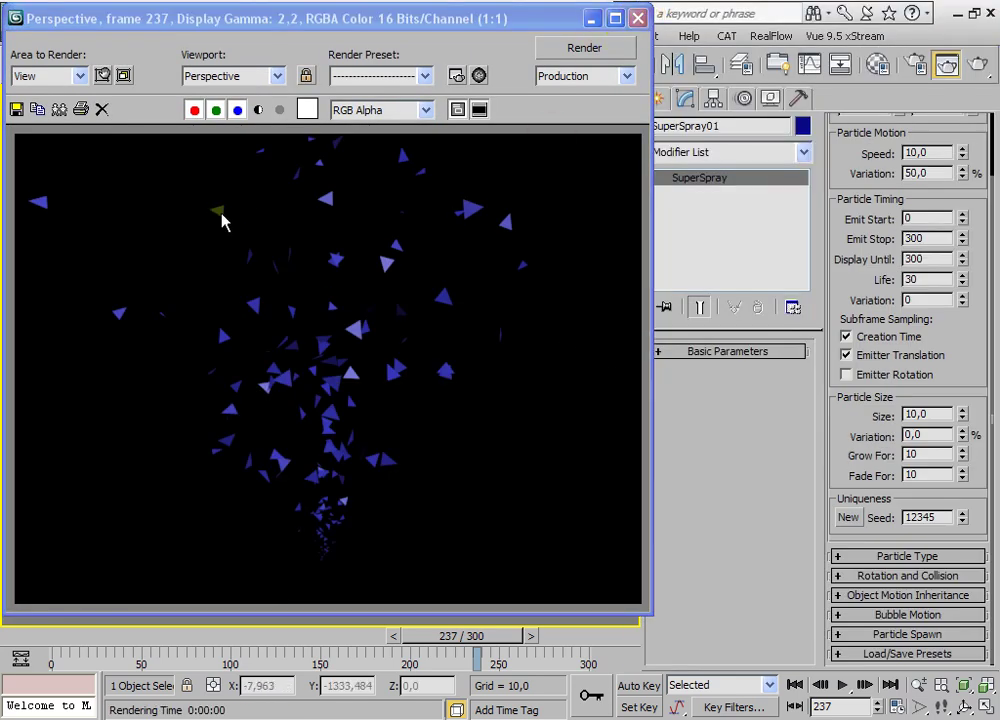
pyautogui.click(637, 18)
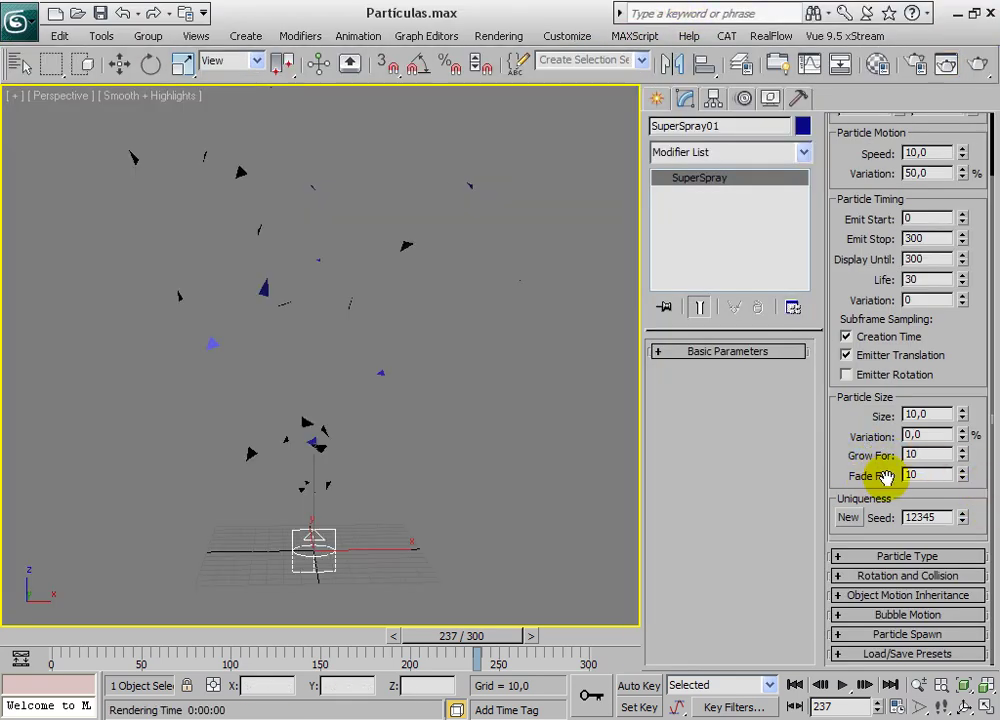
# Return to frame 0 and scrub to frame 10 to examine how newly emitted particles grow near the emitter
pyautogui.moveTo(480, 636); pyautogui.dragTo(172, 636)
pyautogui.moveTo(135, 632); pyautogui.dragTo(100, 632)
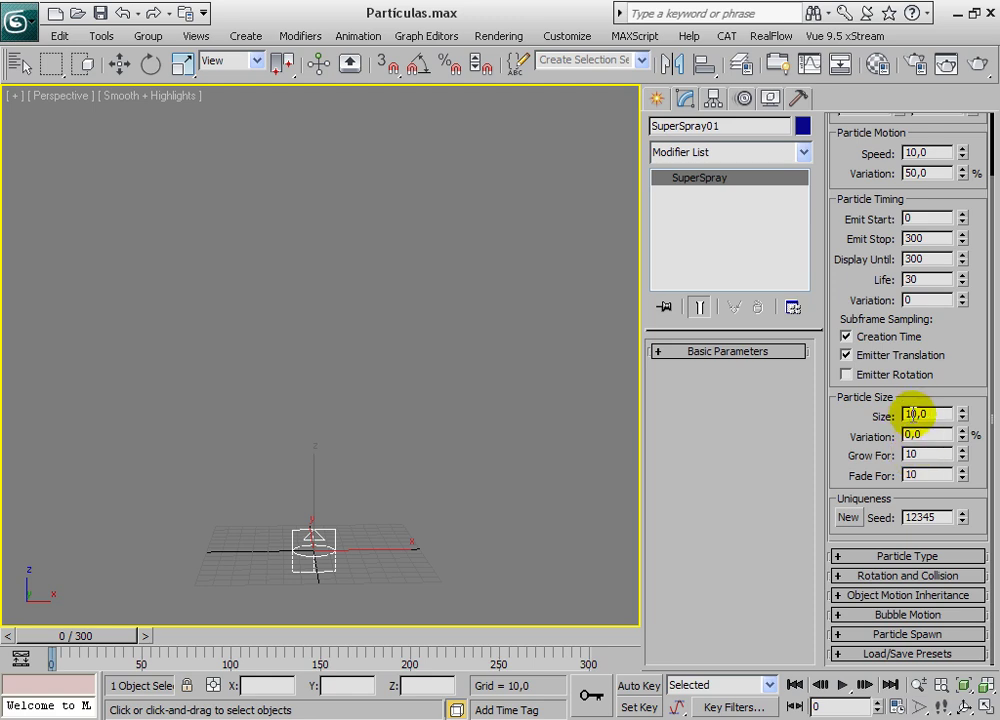
pyautogui.scroll(5, 290, 470)
pyautogui.moveTo(290, 485); pyautogui.dragTo(350, 418, button='middle')
pyautogui.scroll(4, 330, 450)
pyautogui.moveTo(118, 643)
pyautogui.mouseDown()
pyautogui.moveTo(107, 637)
pyautogui.moveTo(119, 641)
pyautogui.mouseUp()
pyautogui.scroll(-5, 362, 350)
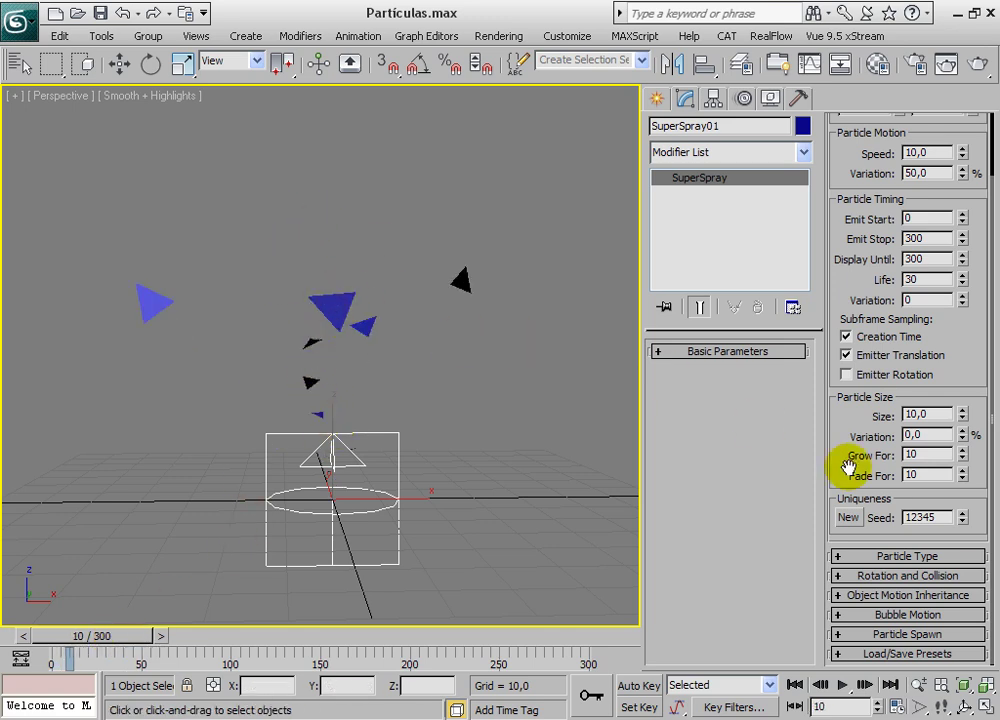
# Go to frame 24, render the Perspective view and close the render window
pyautogui.moveTo(74, 646); pyautogui.dragTo(95, 645)
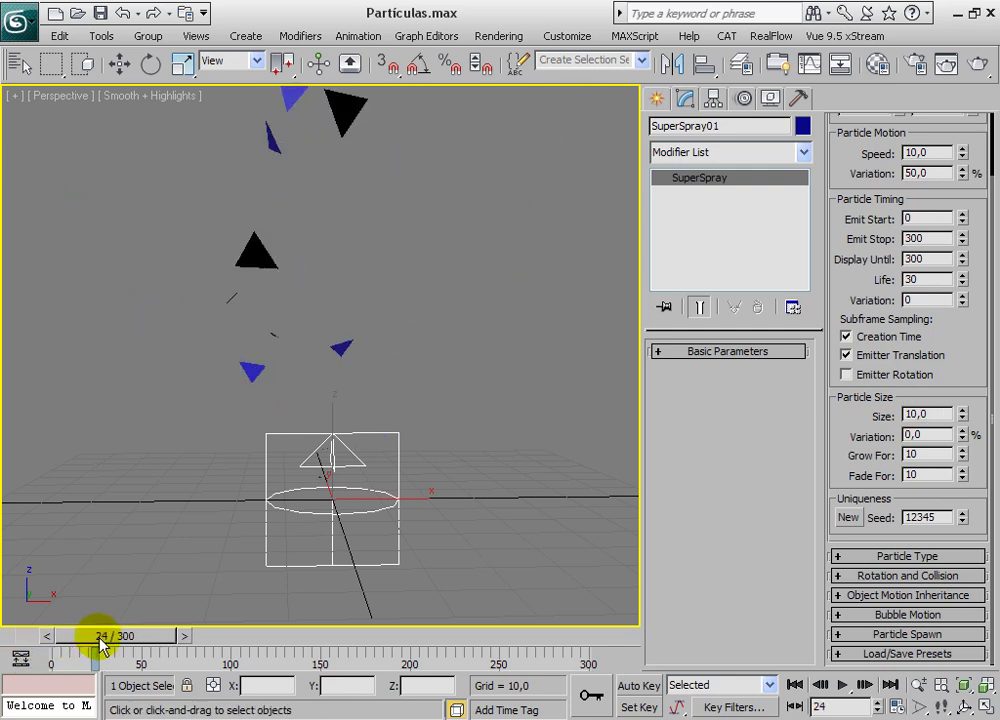
pyautogui.click(976, 66)
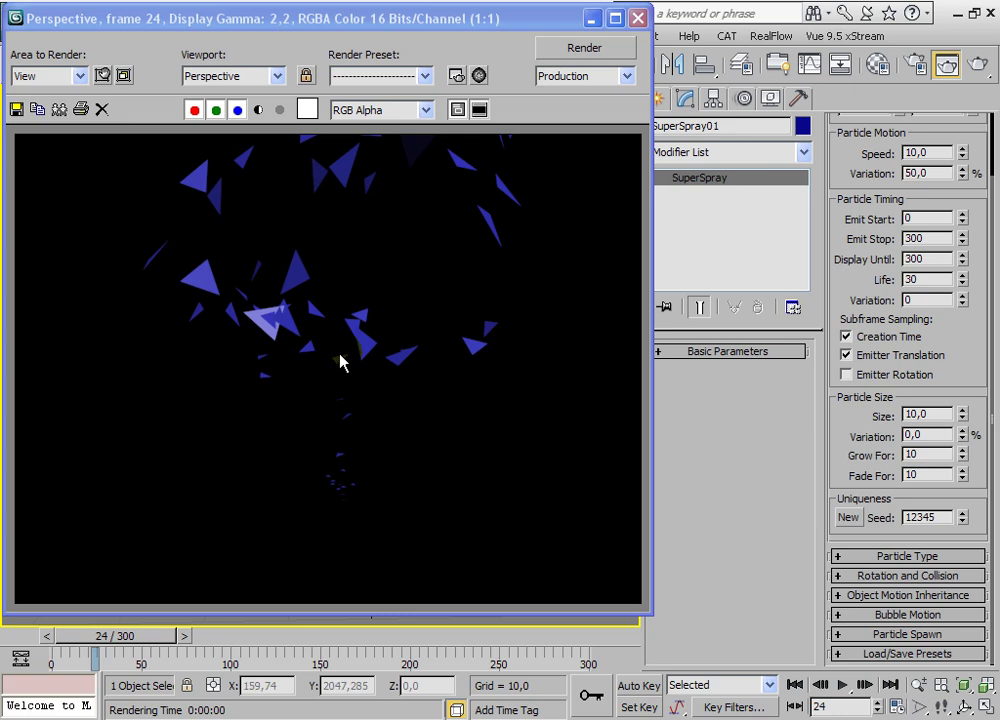
pyautogui.click(637, 18)
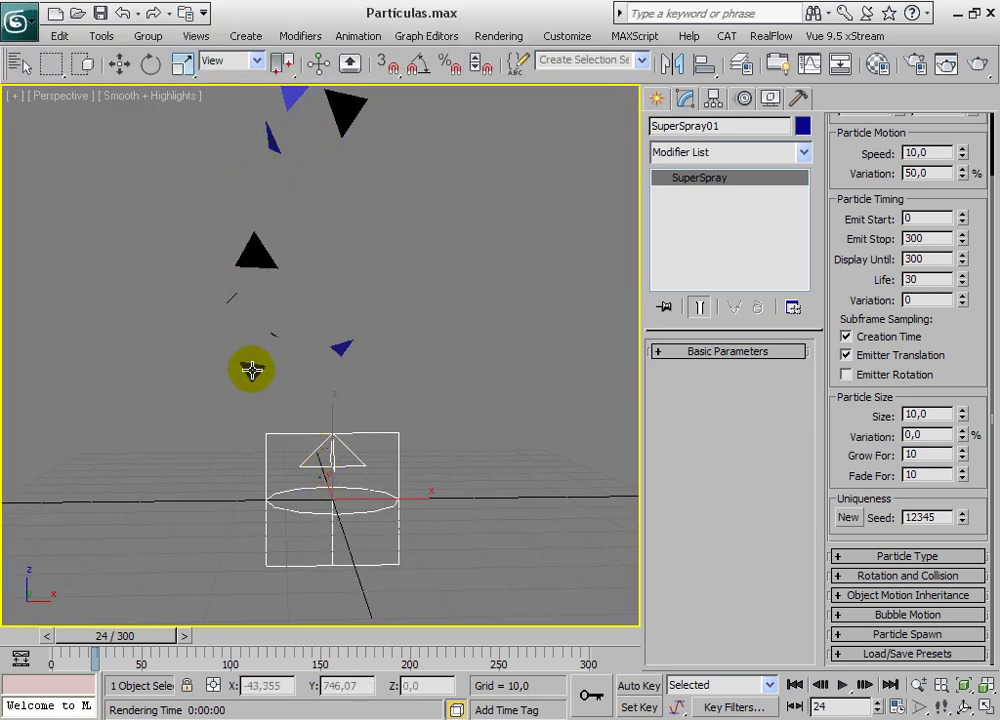
# Set Grow For to 30, scrub to frame 15 and play the animation from there
pyautogui.doubleClick(905, 415)
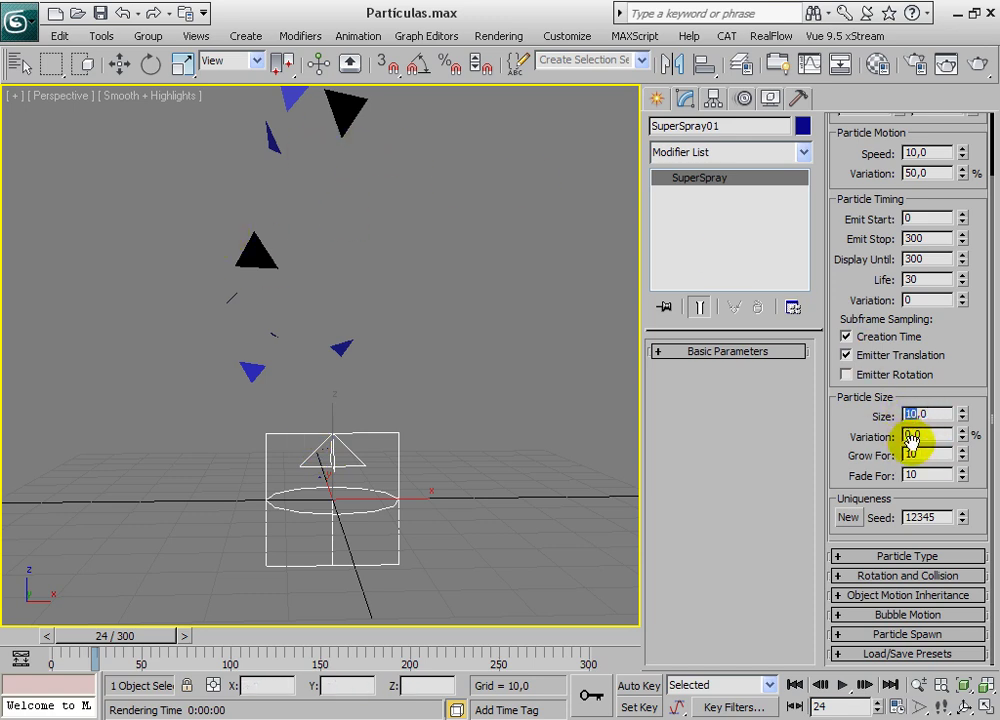
pyautogui.click(925, 455)
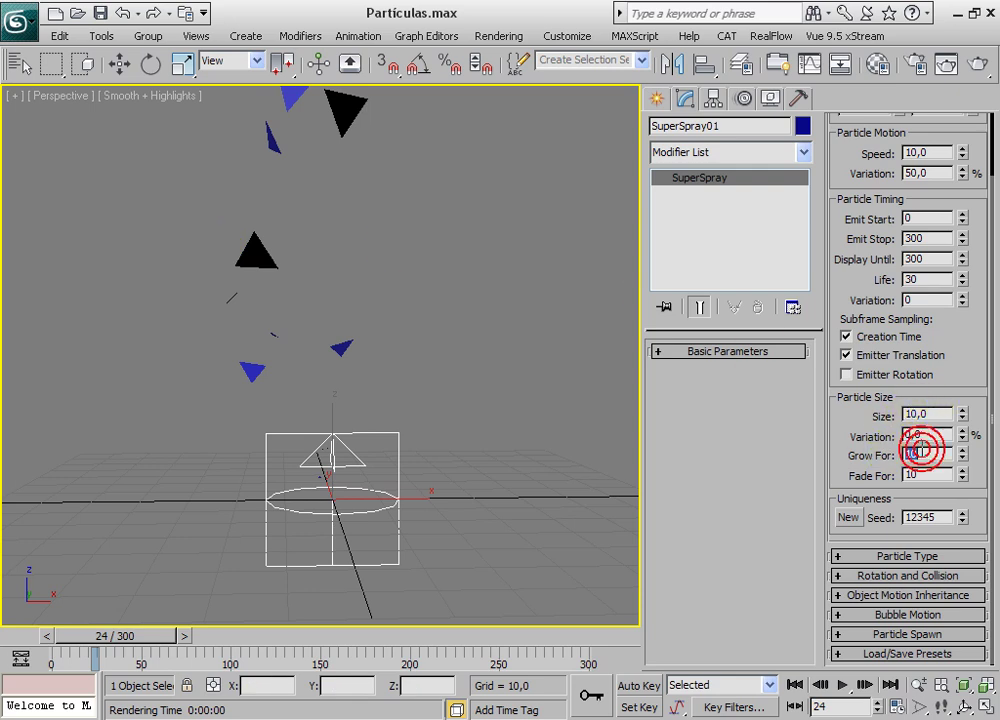
pyautogui.moveTo(114, 634)
pyautogui.mouseDown()
pyautogui.moveTo(85, 640)
pyautogui.moveTo(101, 636)
pyautogui.mouseUp()
pyautogui.scroll(-3, 364, 345)
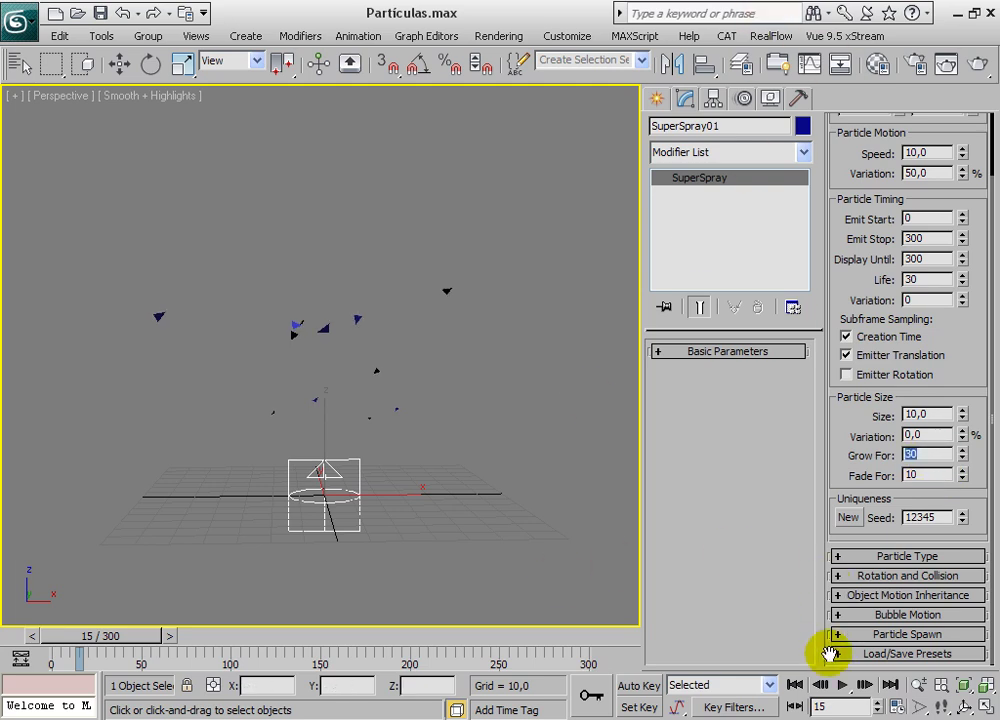
pyautogui.click(845, 697)
pyautogui.scroll(-4, 402, 373)
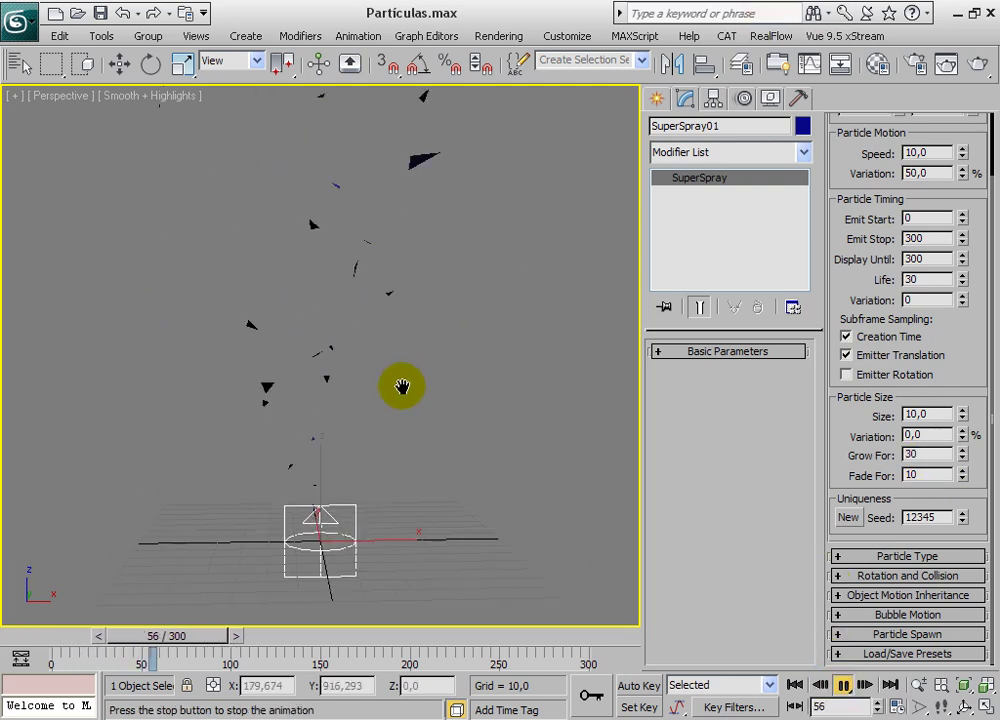
pyautogui.scroll(1, 393, 379)
# Set the Particle Size to 50 and scrub the animation to frame 78
pyautogui.doubleClick(928, 414)
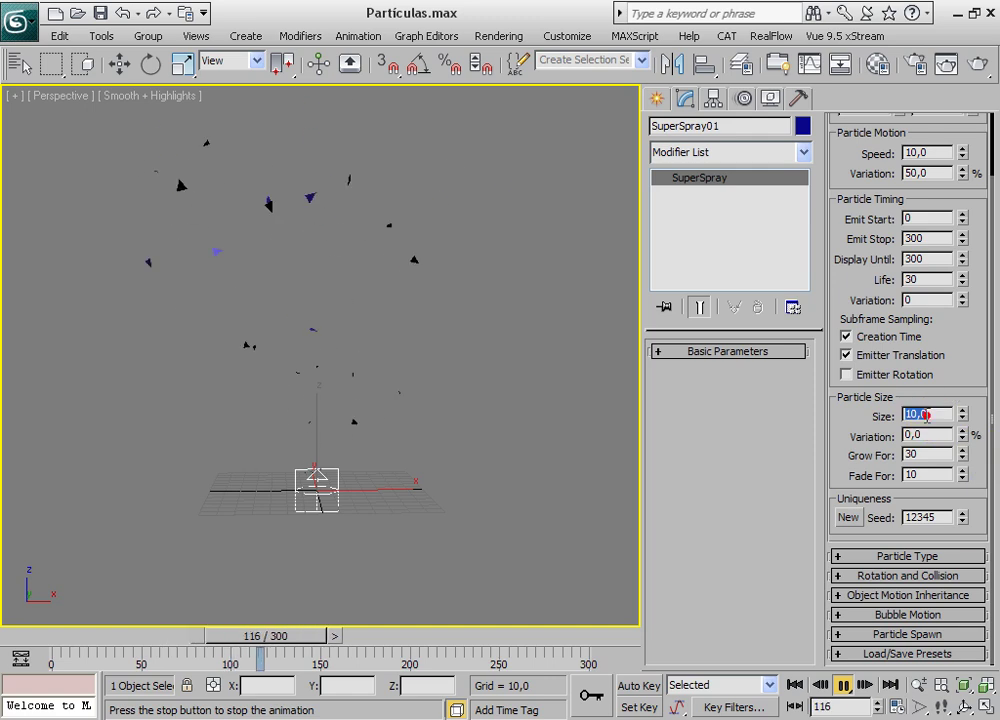
pyautogui.write('50')
pyautogui.press('Return')
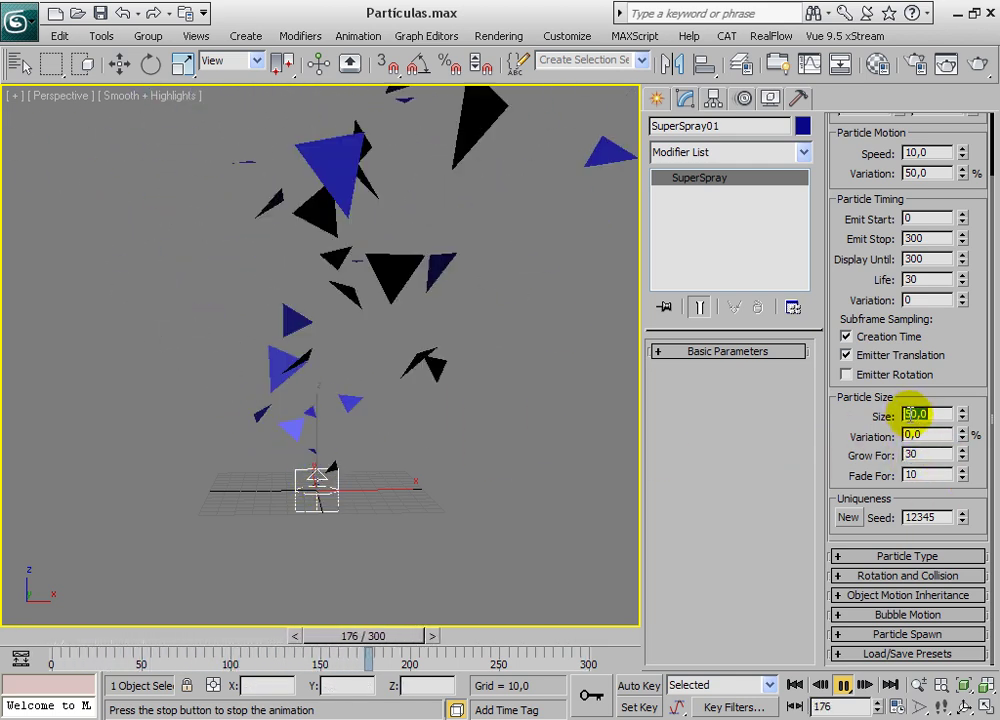
pyautogui.moveTo(410, 250); pyautogui.dragTo(409, 416, button='middle')
pyautogui.moveTo(548, 636); pyautogui.dragTo(234, 680)
# Set the particle Life to 60 and play the animation to frame 116
pyautogui.moveTo(424, 210); pyautogui.dragTo(431, 245, button='middle')
pyautogui.moveTo(982, 362); pyautogui.dragTo(985, 352)
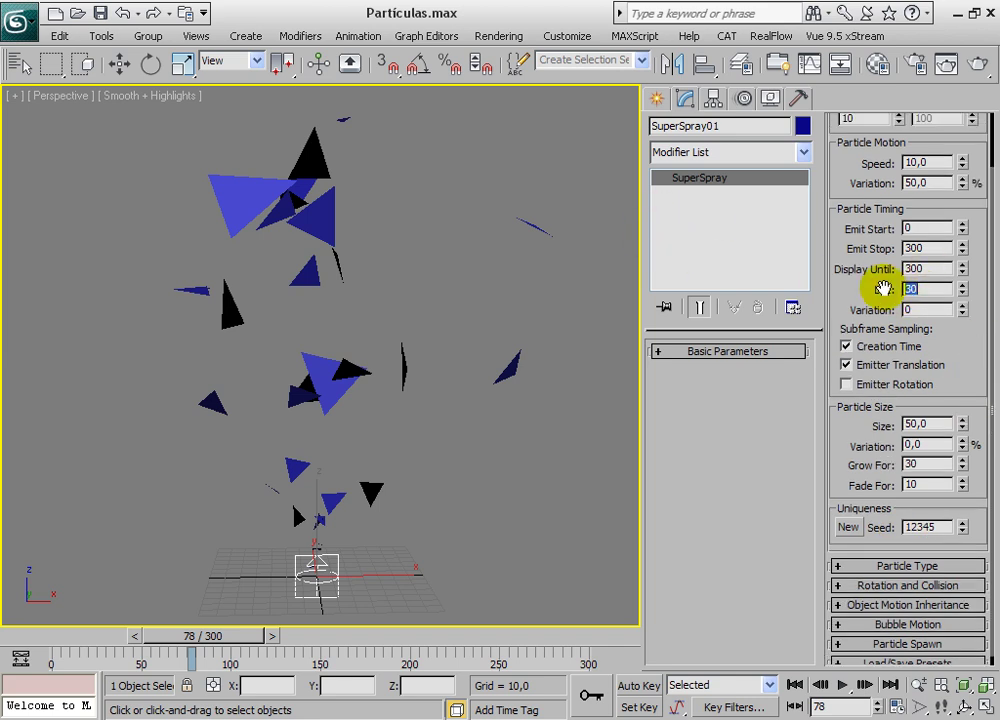
pyautogui.press('Return')
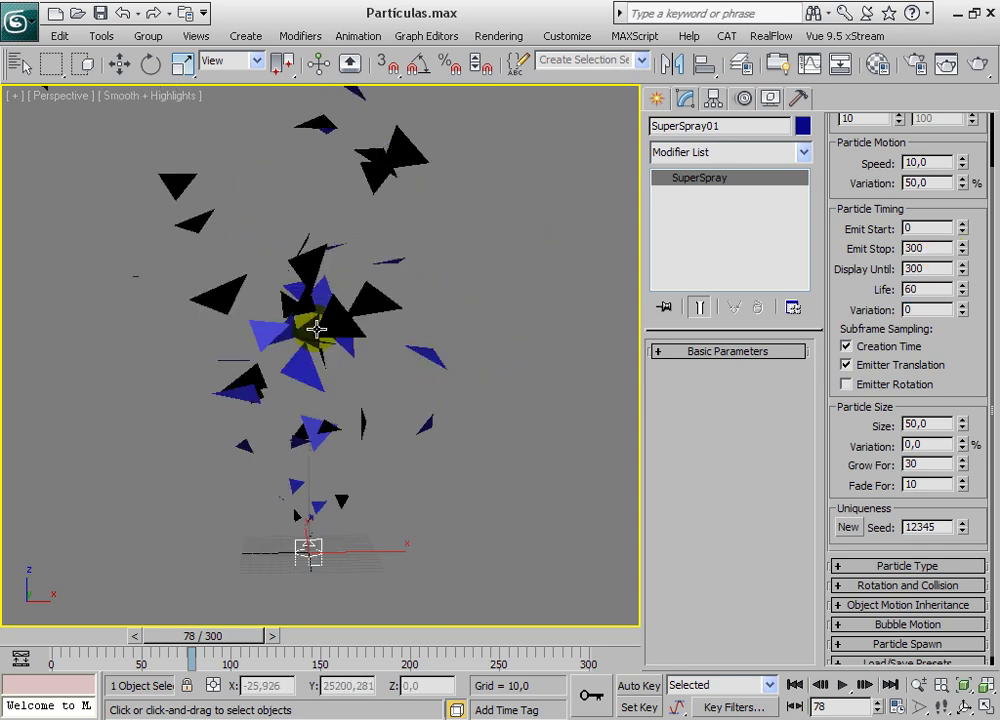
pyautogui.click(842, 686)
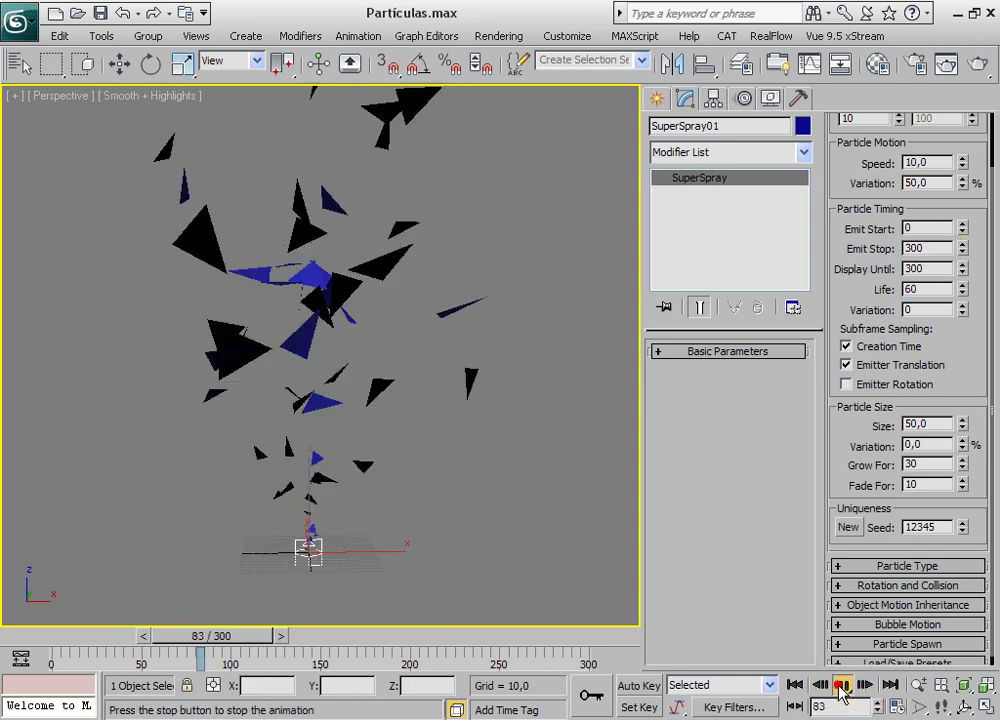
pyautogui.click(842, 686)
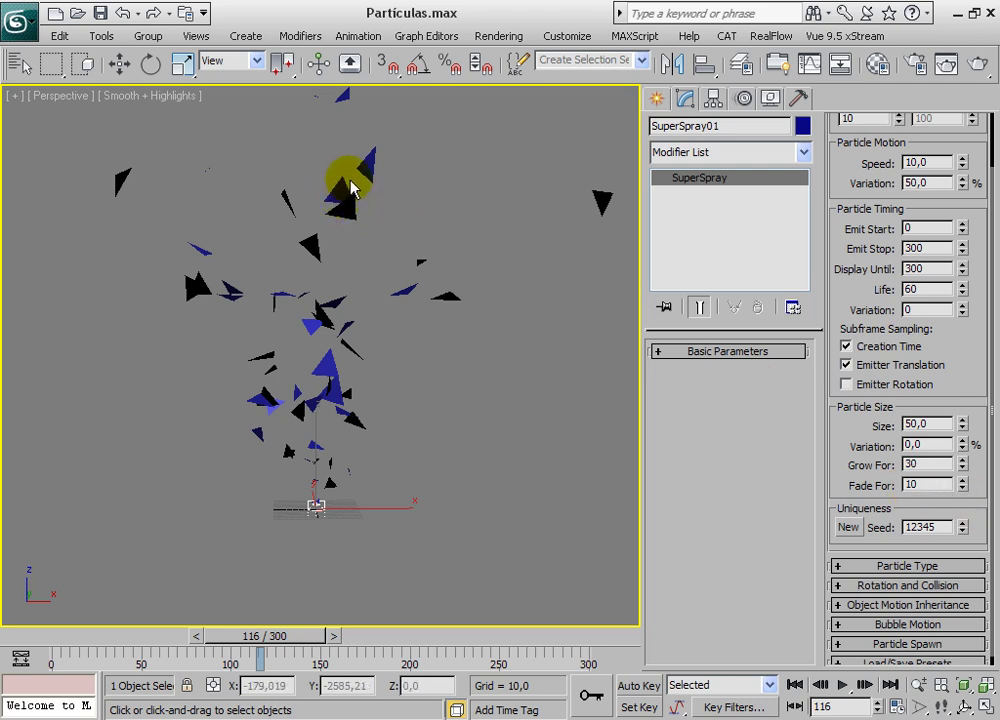
# Play the animation and scrub from frame 186 to 191 to examine how the particles fade at the end of their life
pyautogui.moveTo(405, 172); pyautogui.dragTo(404, 207, button='middle')
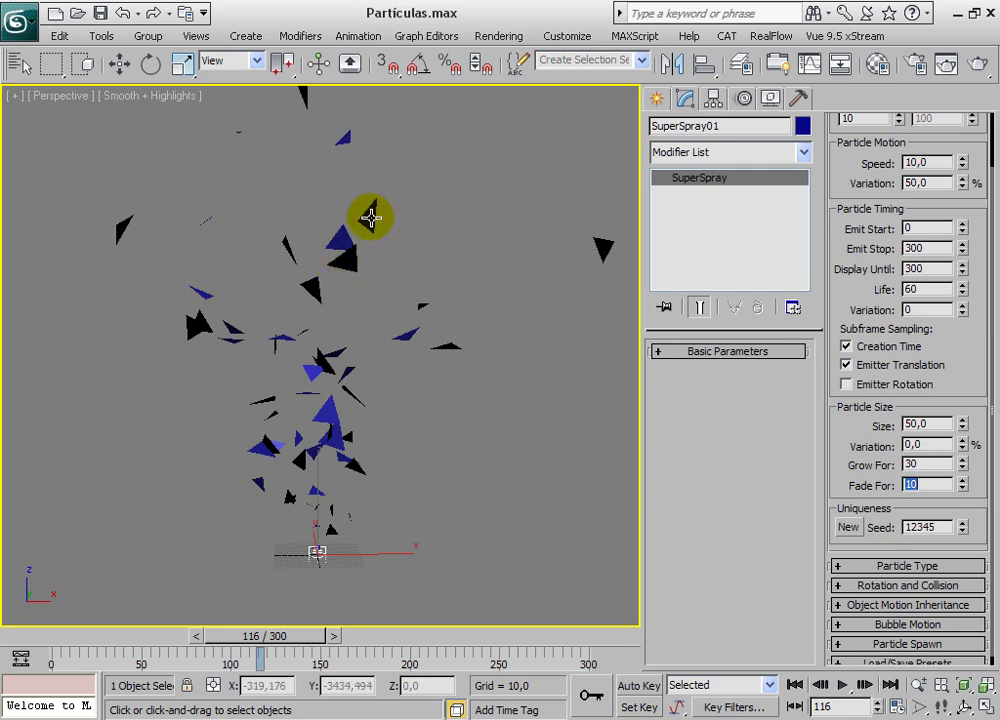
pyautogui.click(843, 685)
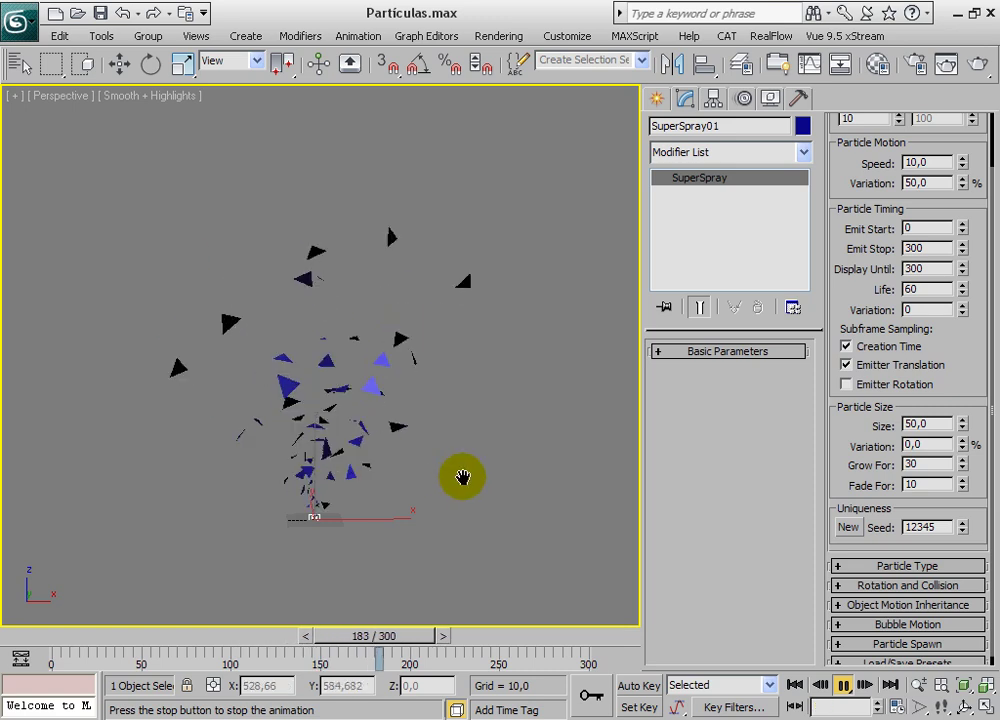
pyautogui.moveTo(405, 630); pyautogui.dragTo(381, 645)
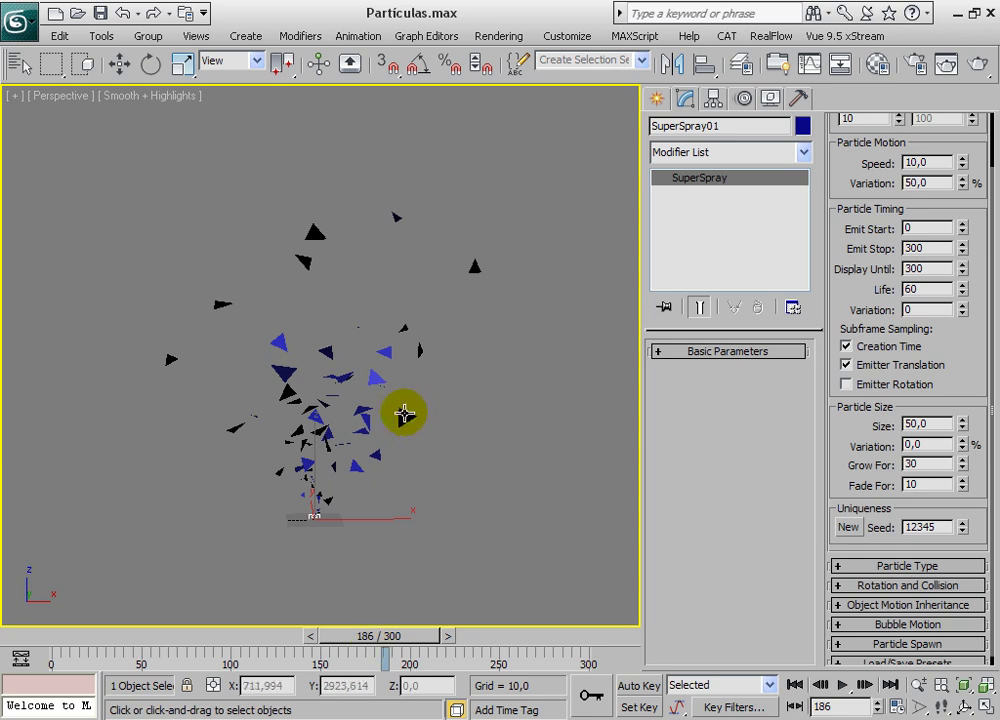
pyautogui.moveTo(384, 638)
pyautogui.mouseDown()
pyautogui.moveTo(397, 637)
pyautogui.moveTo(350, 637)
pyautogui.moveTo(393, 637)
pyautogui.mouseUp()
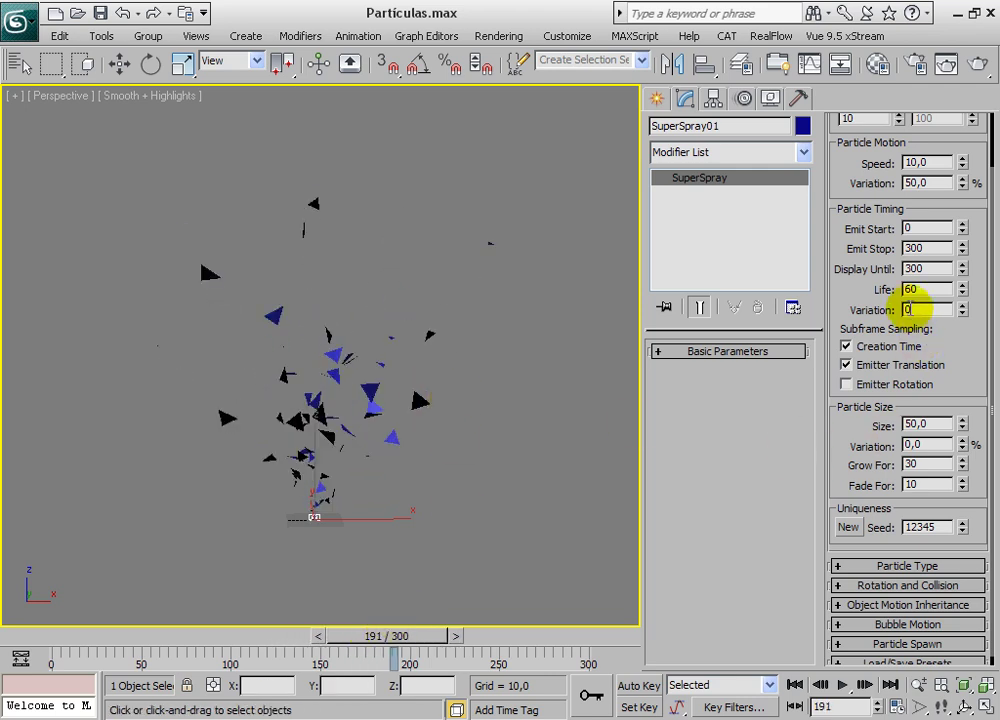
# Scrub to frame 207, set Grow For to 10 and play the animation from frame 0
pyautogui.moveTo(405, 640); pyautogui.dragTo(433, 634)
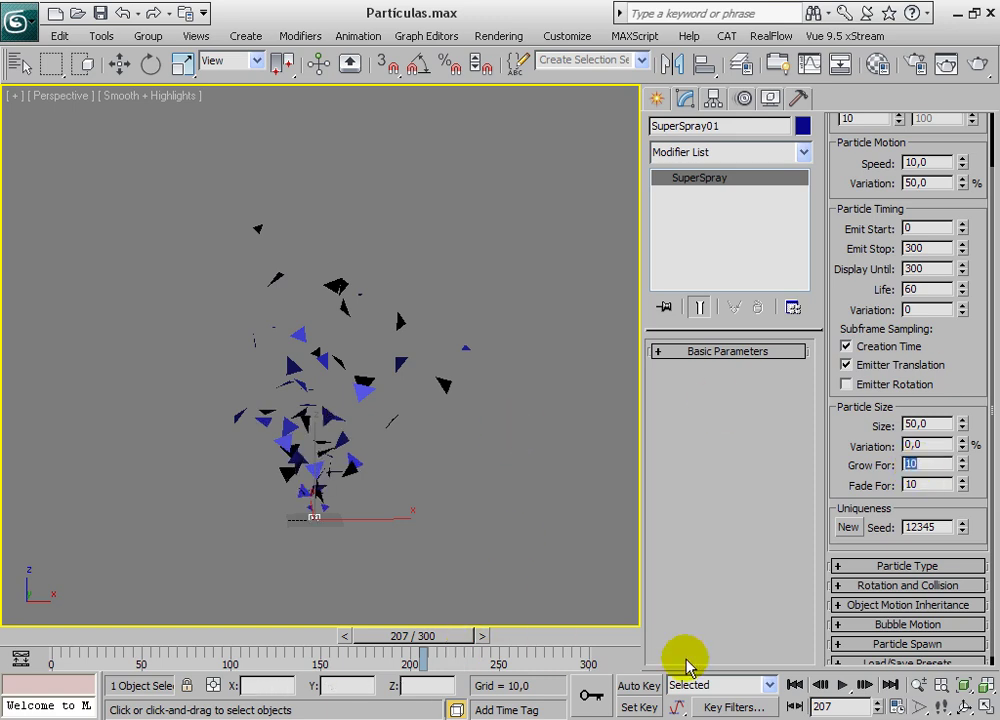
pyautogui.click(785, 684)
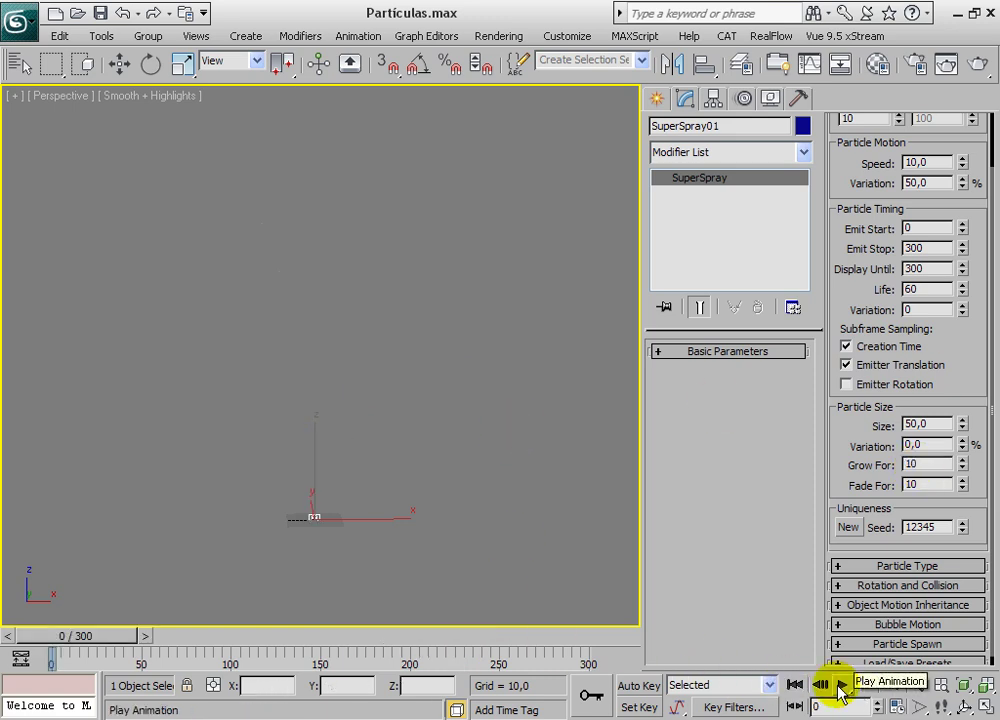
pyautogui.click(828, 685)
pyautogui.click(843, 686)
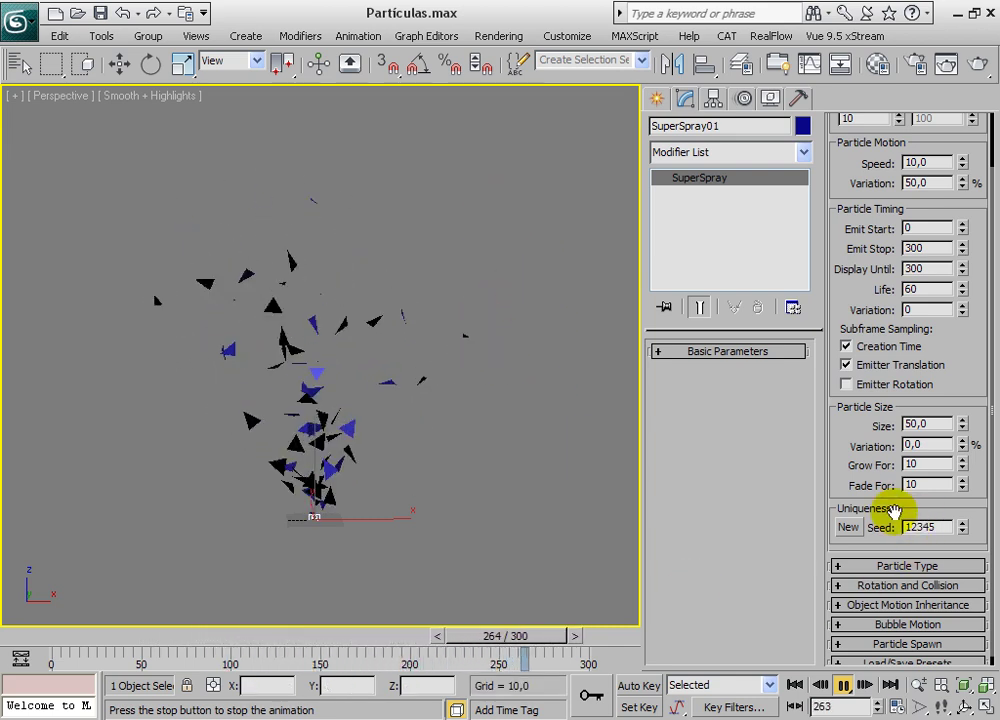
# Go to frame 28 and examine the particles around the emitter up close alongside the Particle Size and Uniqueness settings
pyautogui.moveTo(591, 638); pyautogui.dragTo(160, 605)
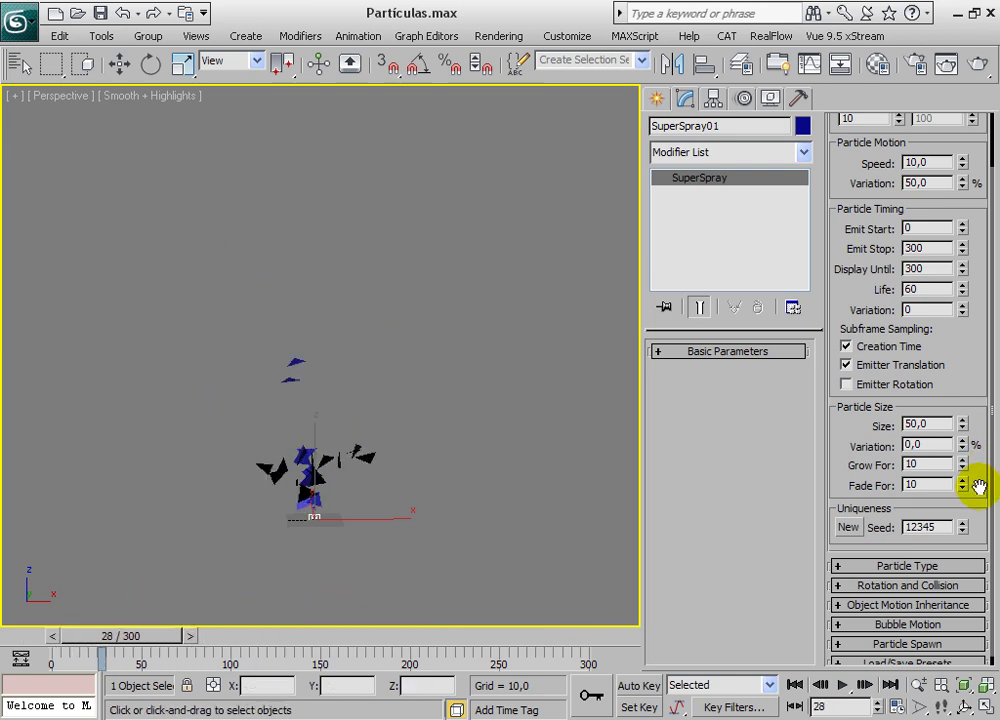
pyautogui.moveTo(982, 484); pyautogui.dragTo(983, 444)
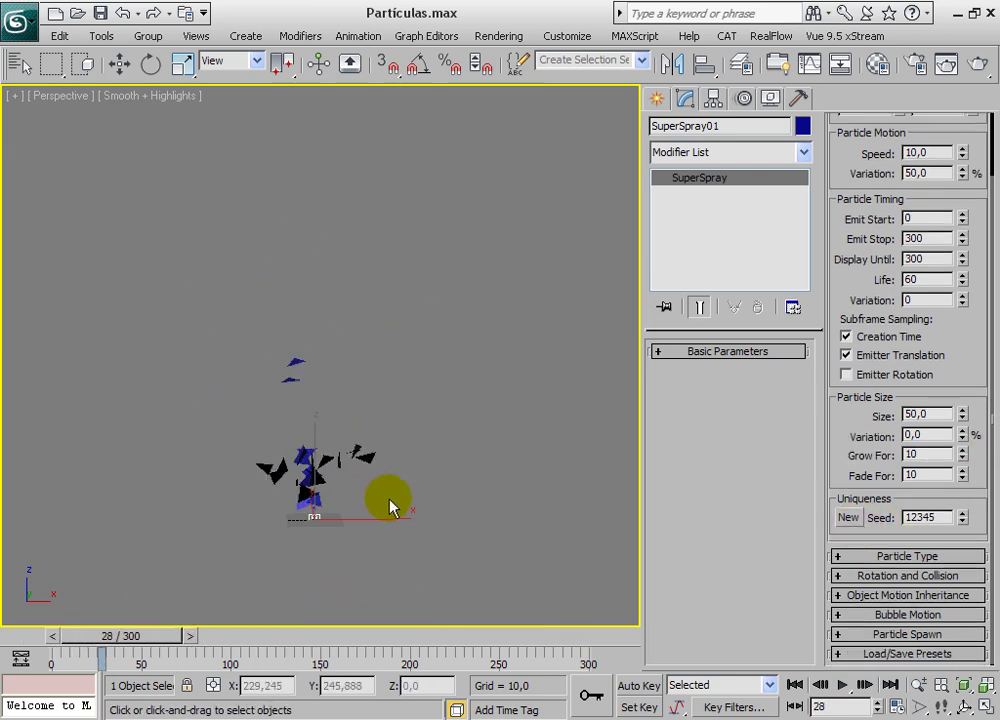
pyautogui.scroll(8, 389, 507)
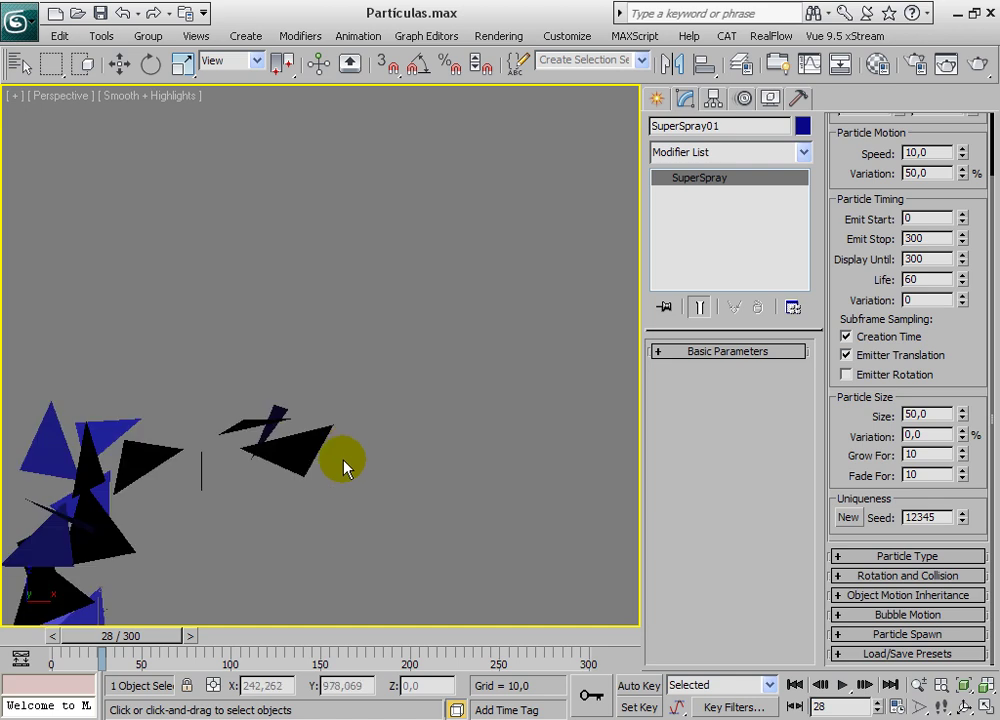
pyautogui.scroll(-5, 343, 460)
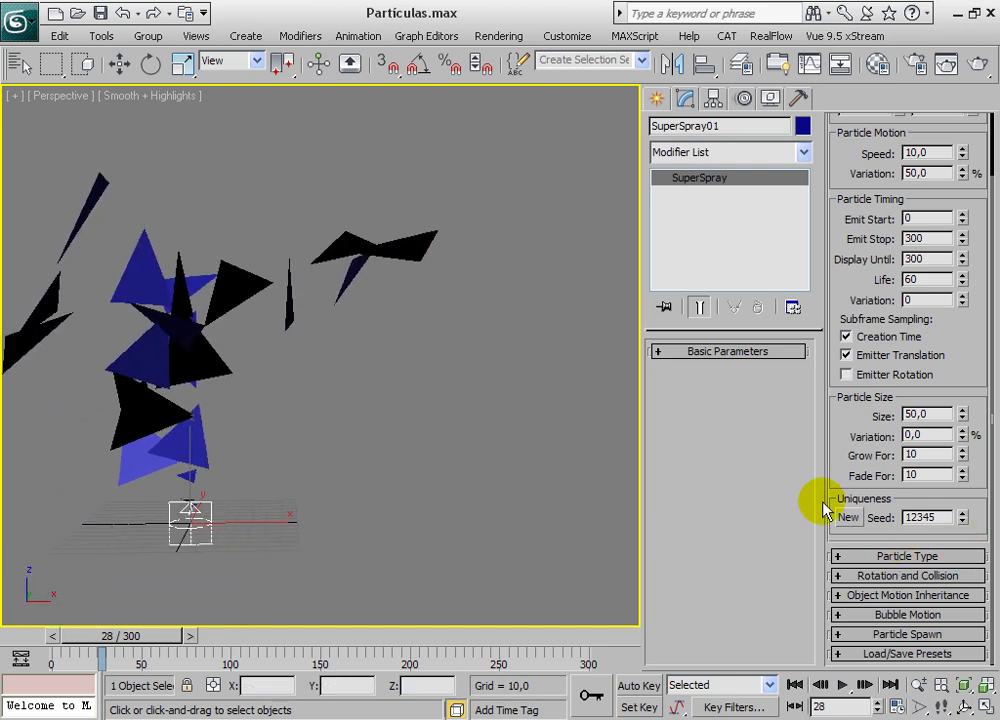
pyautogui.moveTo(985, 507); pyautogui.dragTo(958, 481)
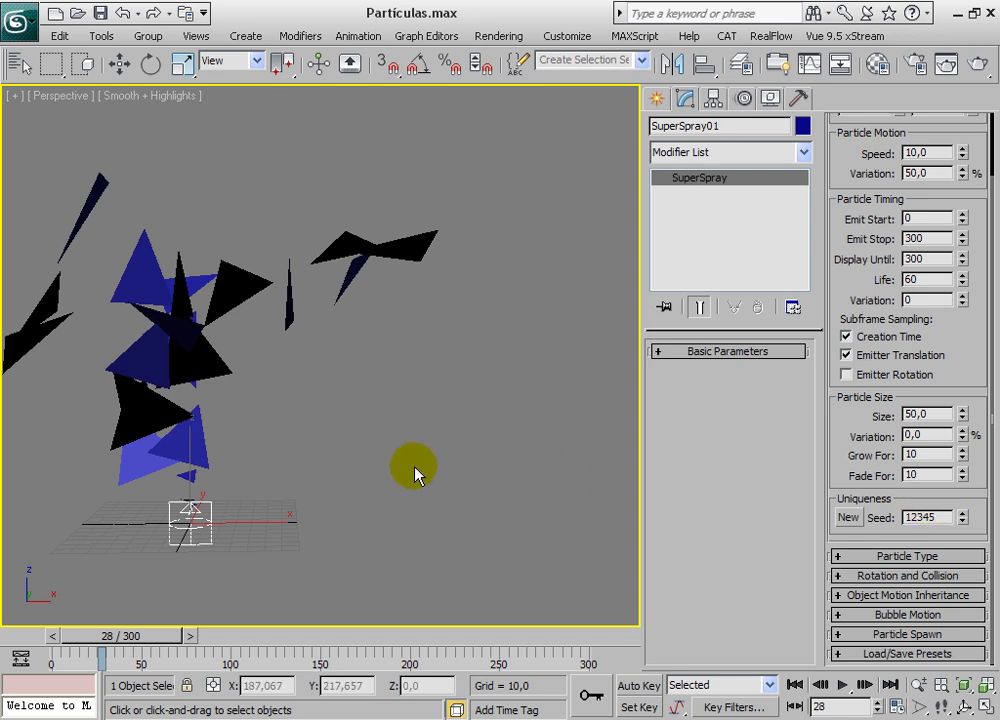
# Clone the Super Spray emitter as a single copy, placing it along the X axis at about 256.5
pyautogui.click(166, 541)
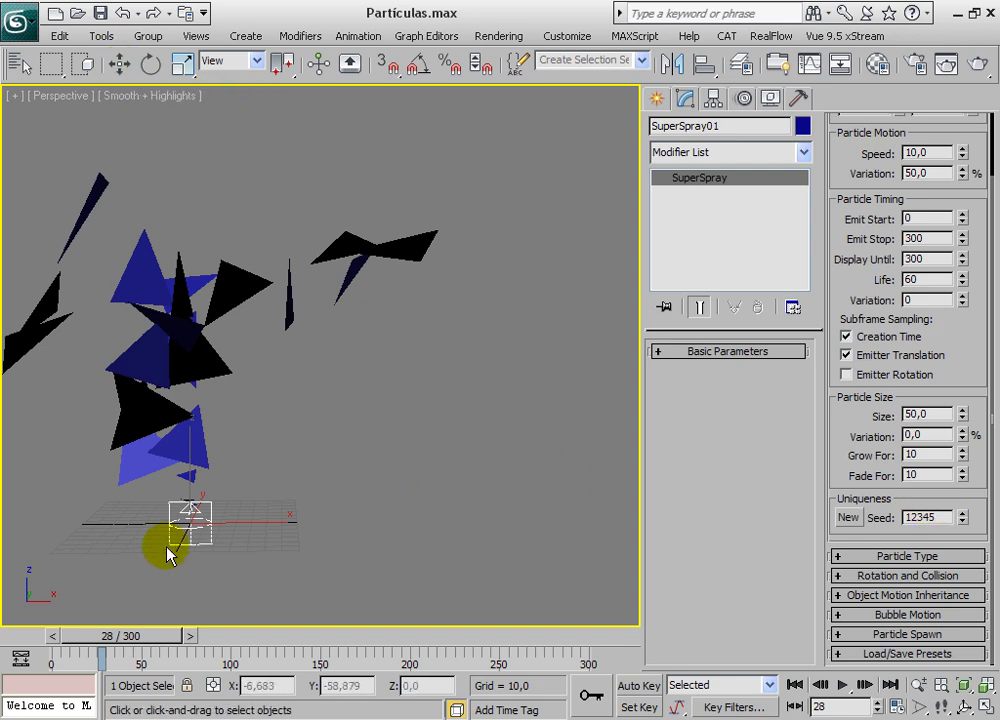
pyautogui.click(130, 77)
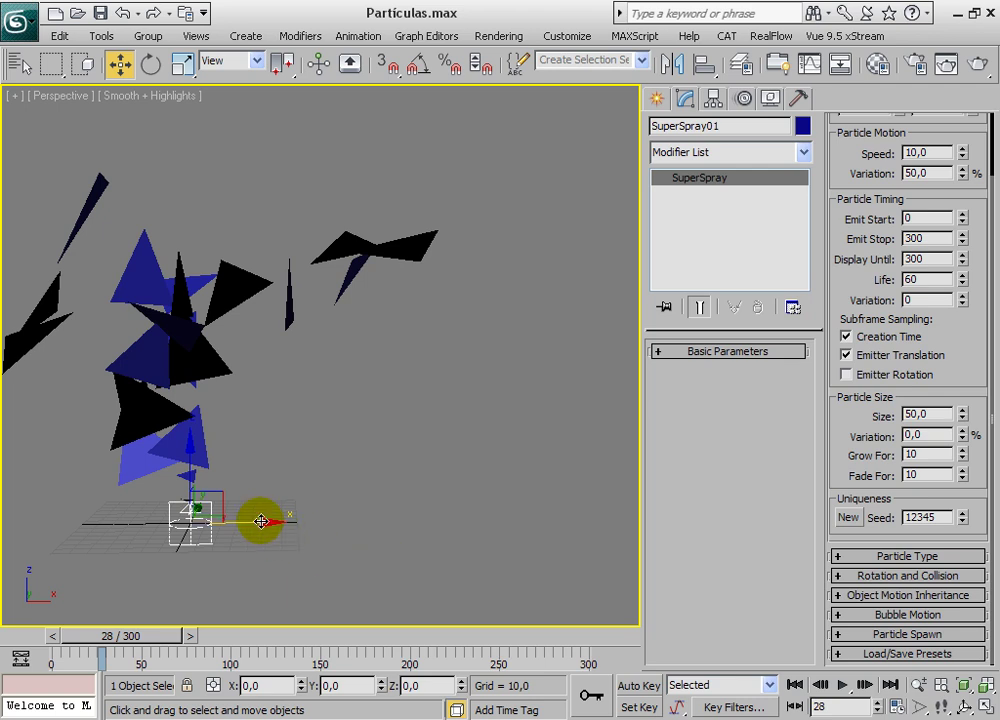
pyautogui.moveTo(257, 521)
pyautogui.keyDown('shift'); pyautogui.mouseDown()
pyautogui.moveTo(500, 520)
pyautogui.moveTo(639, 535)
pyautogui.mouseUp(); pyautogui.keyUp('shift')
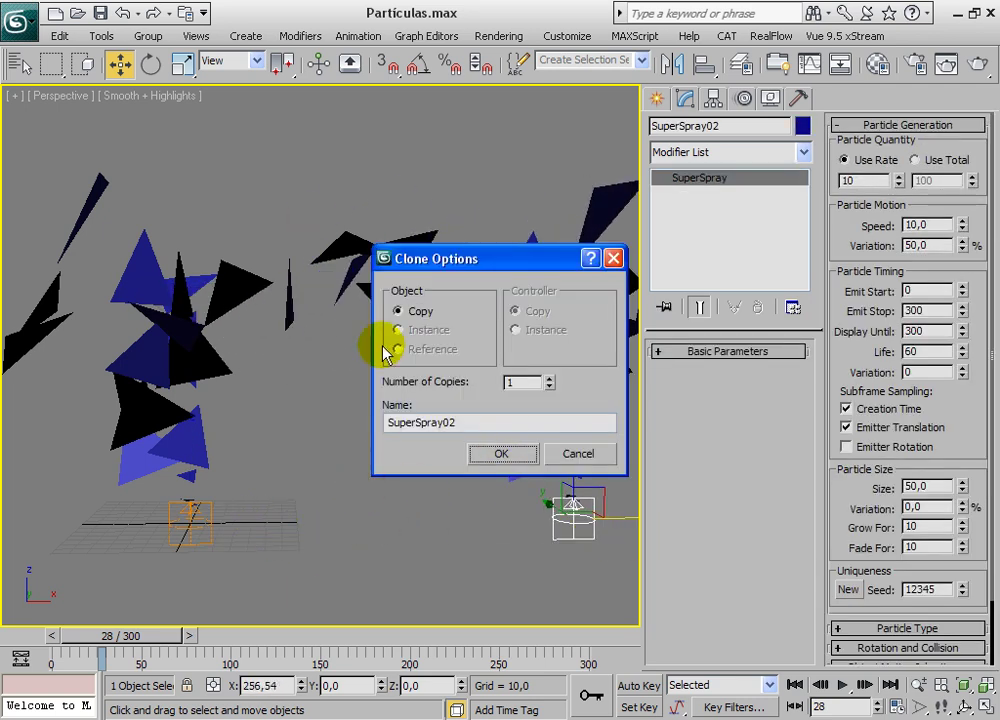
pyautogui.click(503, 455)
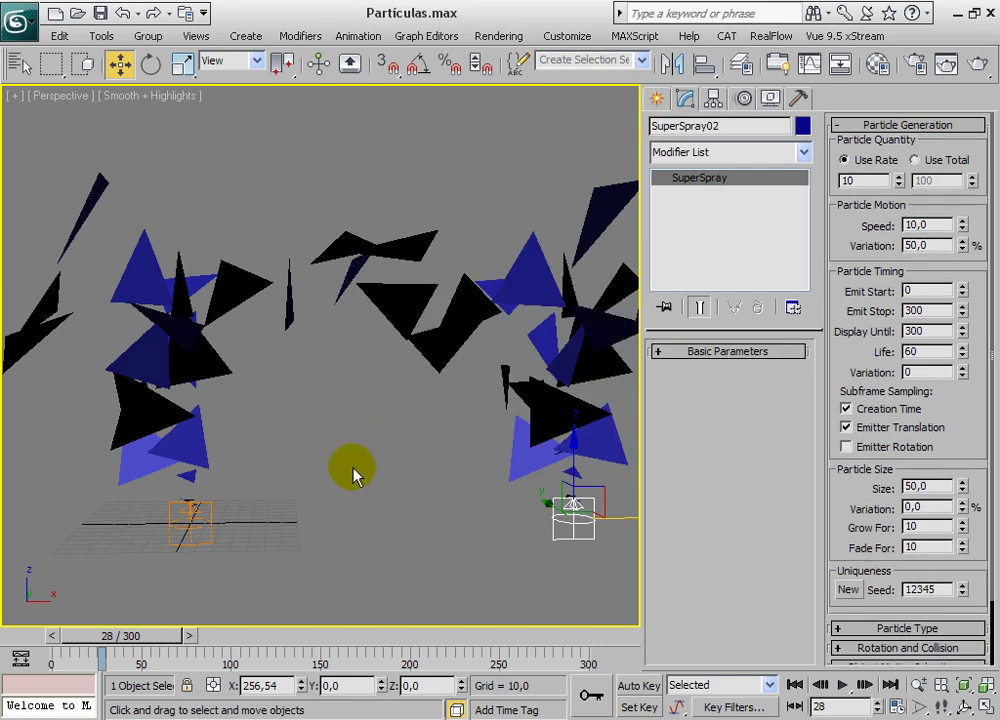
# Frame both emitters in the view and play the animation from frame 0 to compare their particle patterns
pyautogui.scroll(-5, 358, 475)
pyautogui.moveTo(350, 487); pyautogui.dragTo(381, 484, button='middle')
pyautogui.scroll(3, 375, 473)
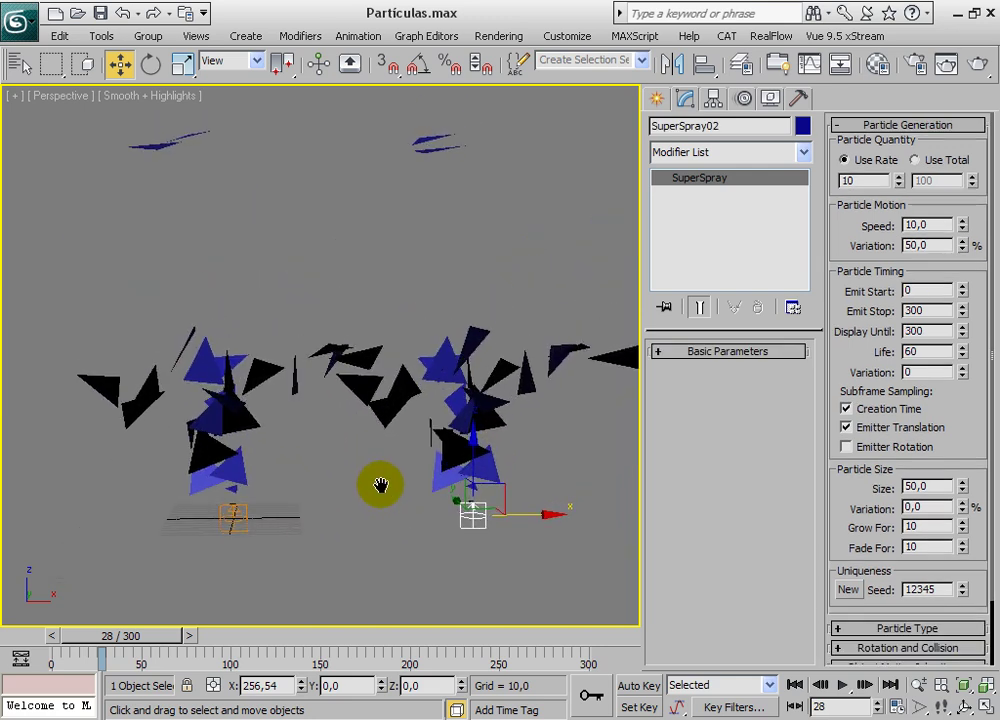
pyautogui.click(794, 685)
pyautogui.click(840, 688)
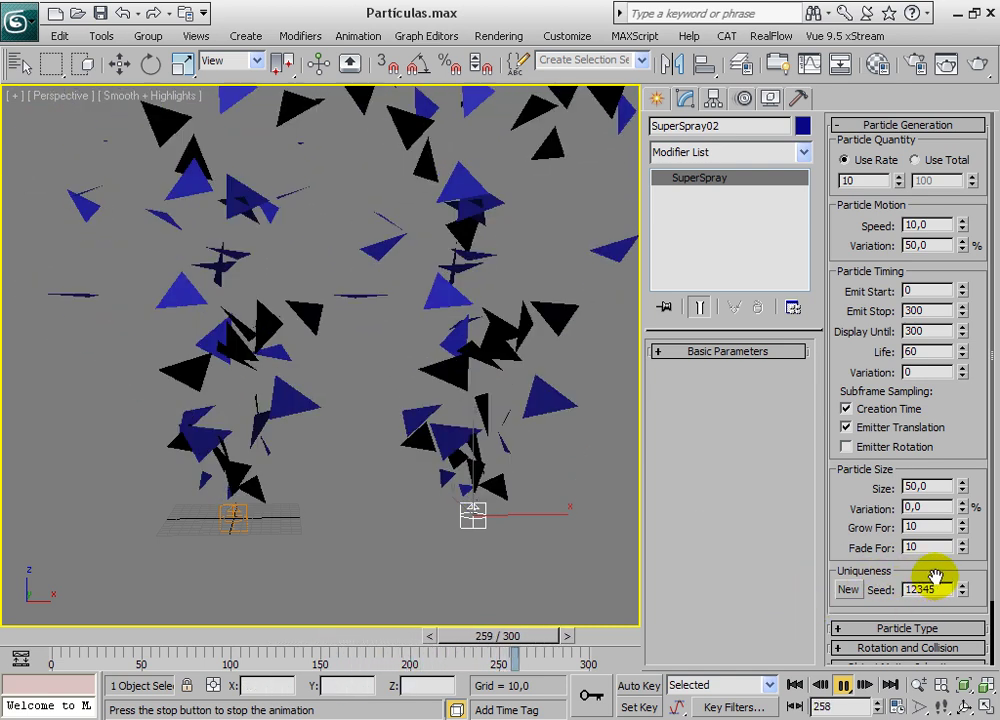
# Generate several new random Uniqueness seeds for the copied emitter while the animation plays
pyautogui.moveTo(933, 582); pyautogui.dragTo(933, 567)
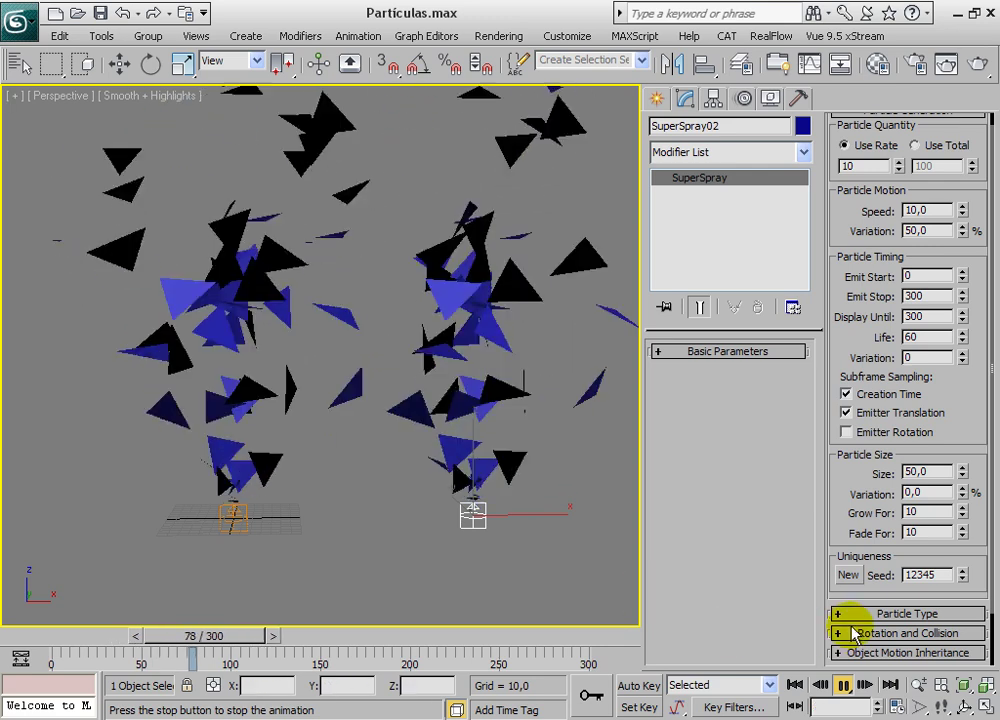
pyautogui.click(852, 579)
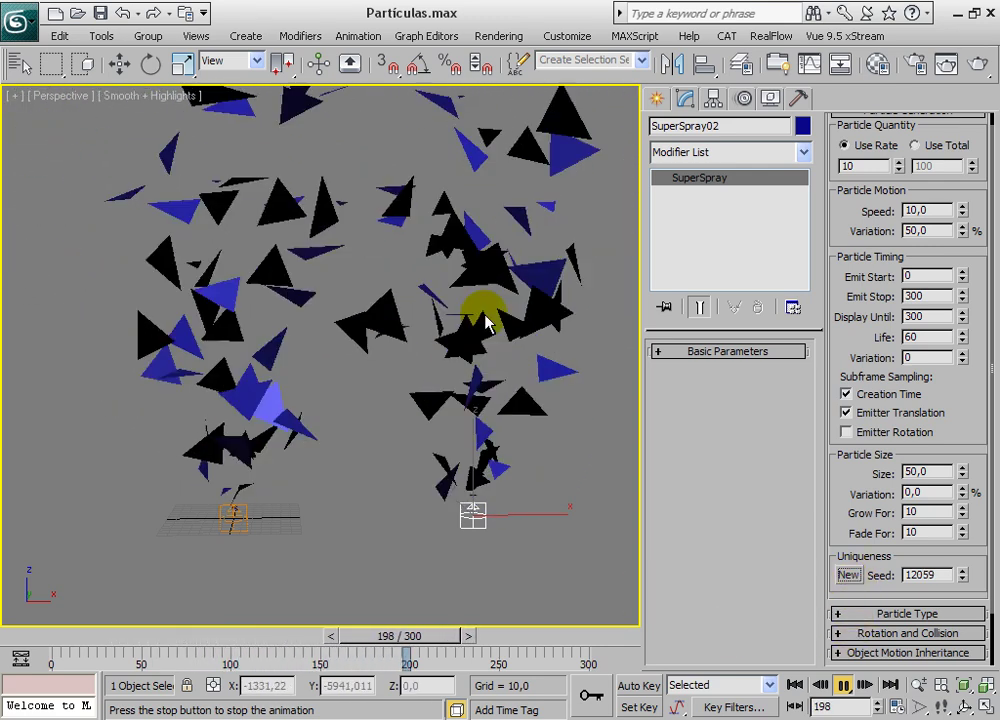
pyautogui.click(849, 576)
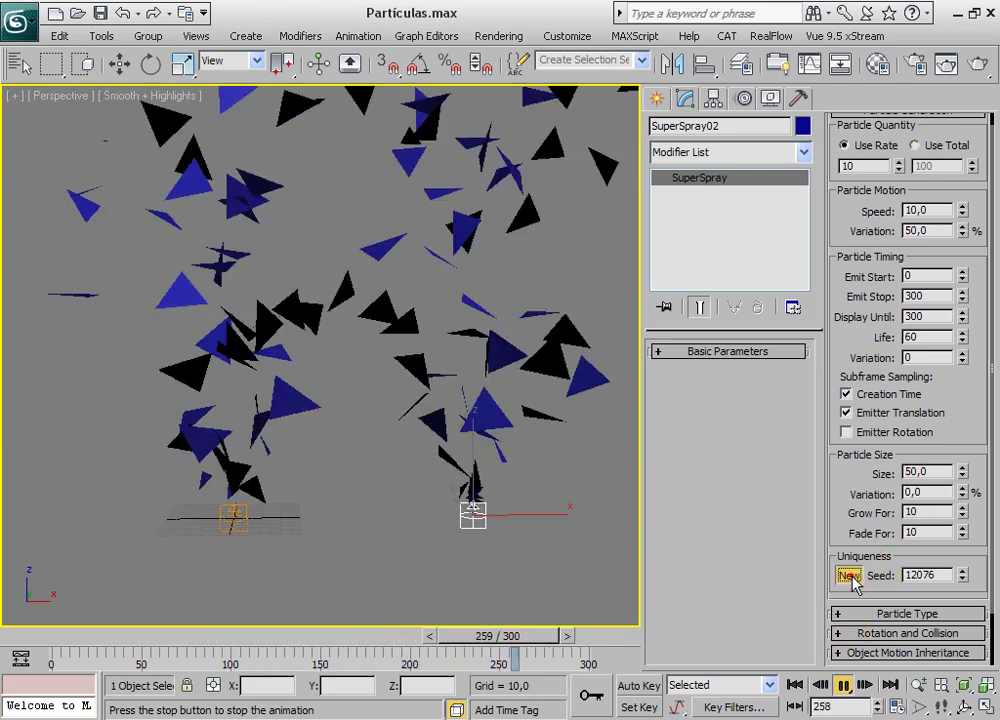
pyautogui.click(849, 576)
pyautogui.click(849, 576)
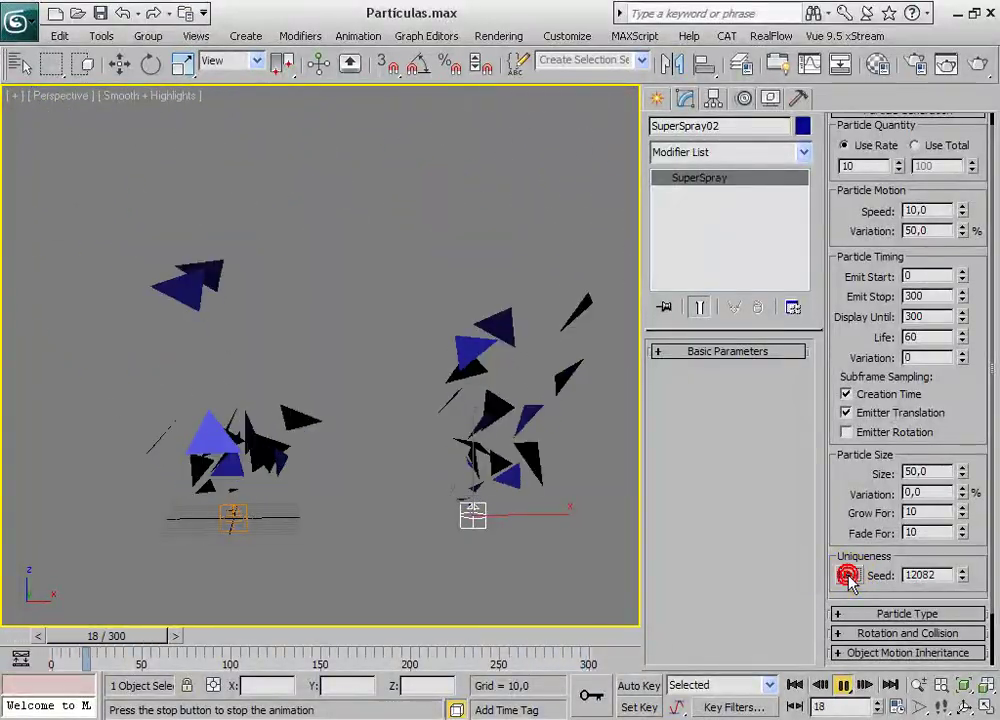
pyautogui.click(849, 576)
pyautogui.click(849, 576)
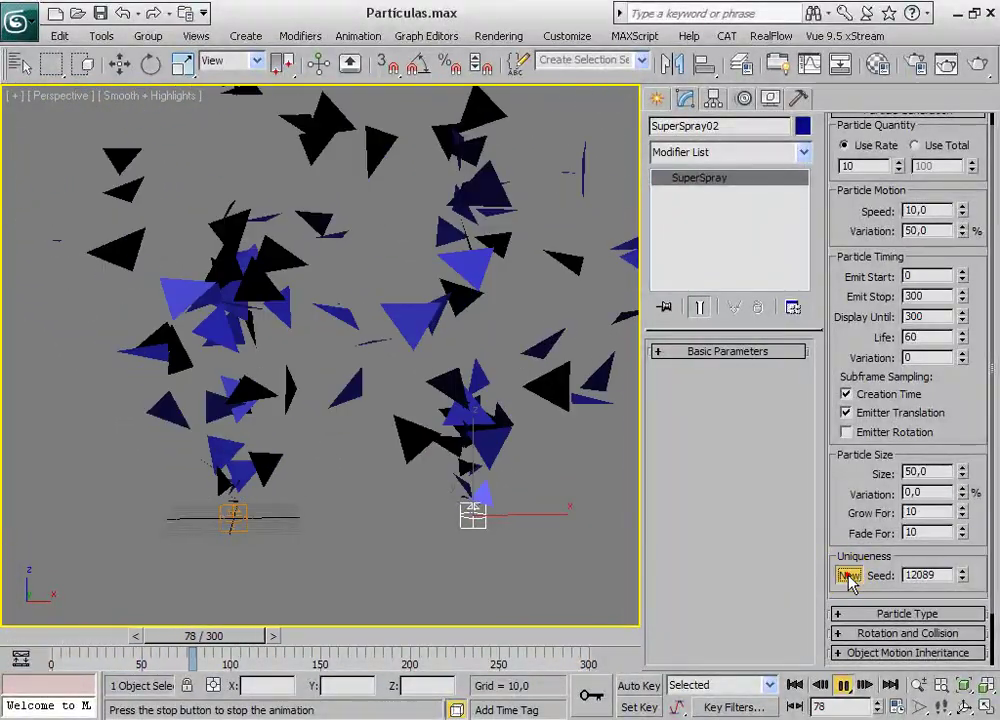
pyautogui.click(849, 576)
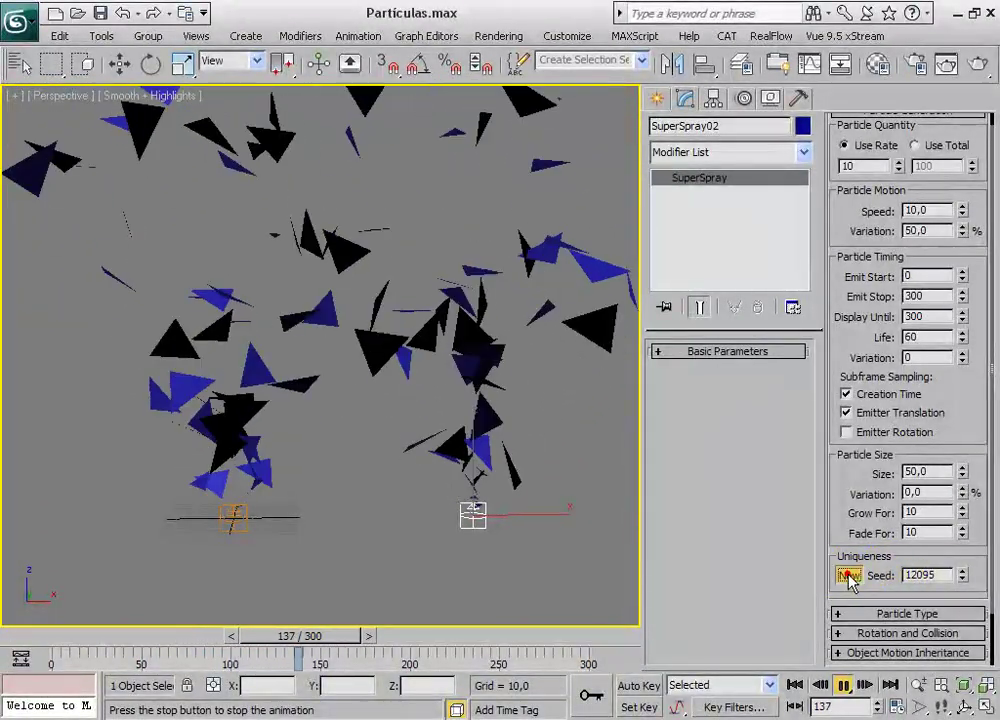
# Set the copied emitter's Uniqueness Seed to 2 and stop the animation at frame 81
pyautogui.doubleClick(925, 575)
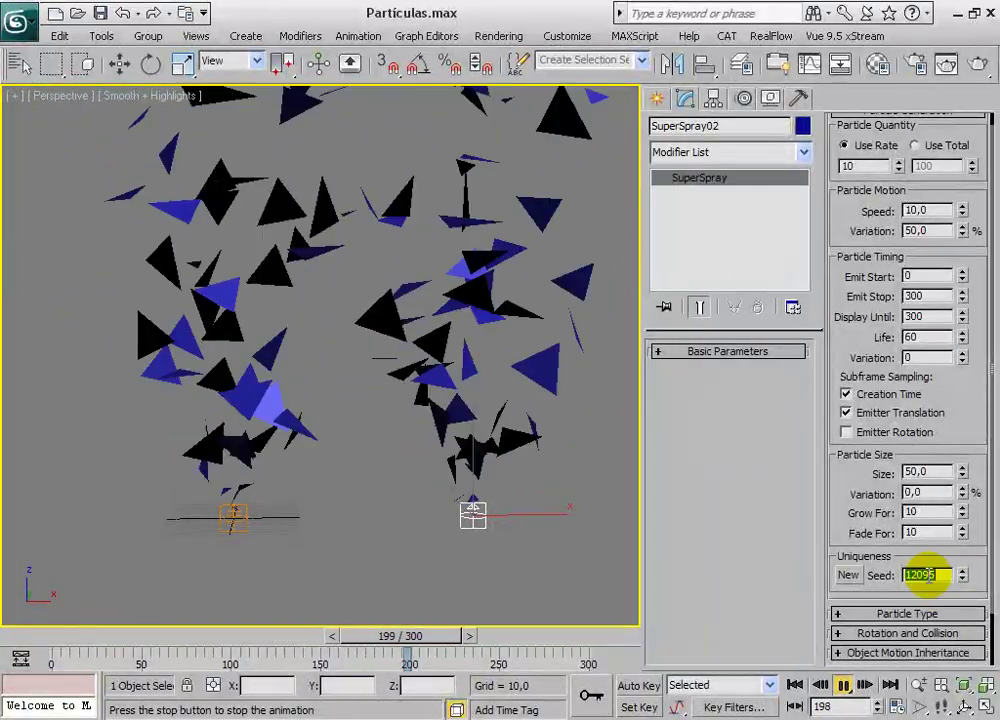
pyautogui.write('02')
pyautogui.press('Return')
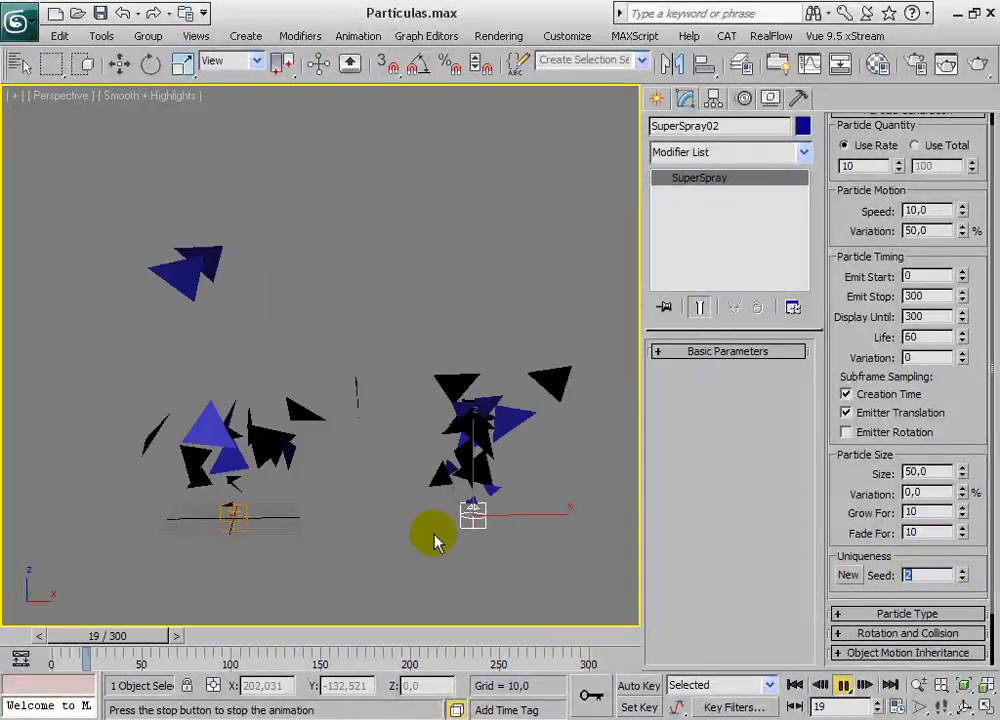
pyautogui.press('w')
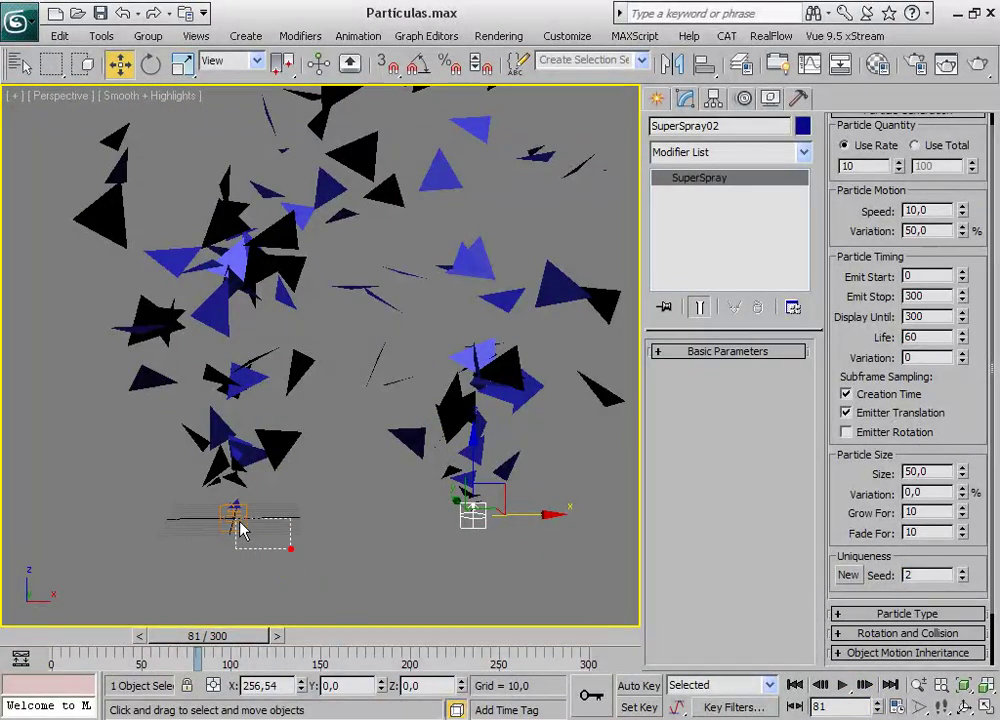
# Copy the original emitter's Seed value 12345 and paste it into the copied emitter's Seed
pyautogui.moveTo(290, 547); pyautogui.dragTo(230, 513)
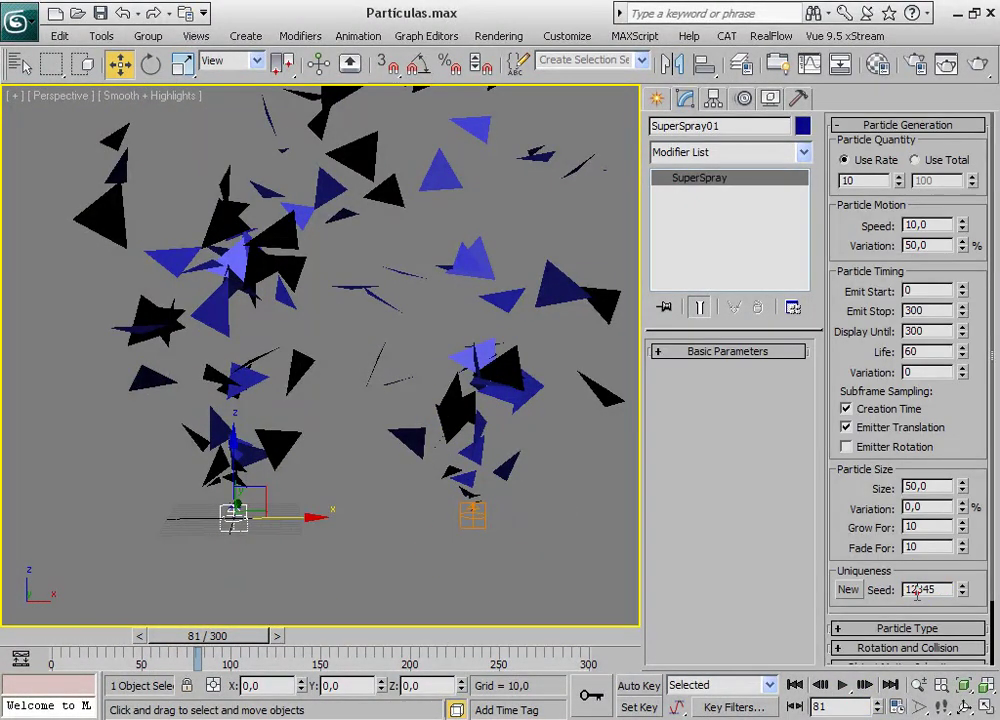
pyautogui.rightClick(916, 592)
pyautogui.click(866, 650)
pyautogui.click(469, 520)
pyautogui.rightClick(920, 592)
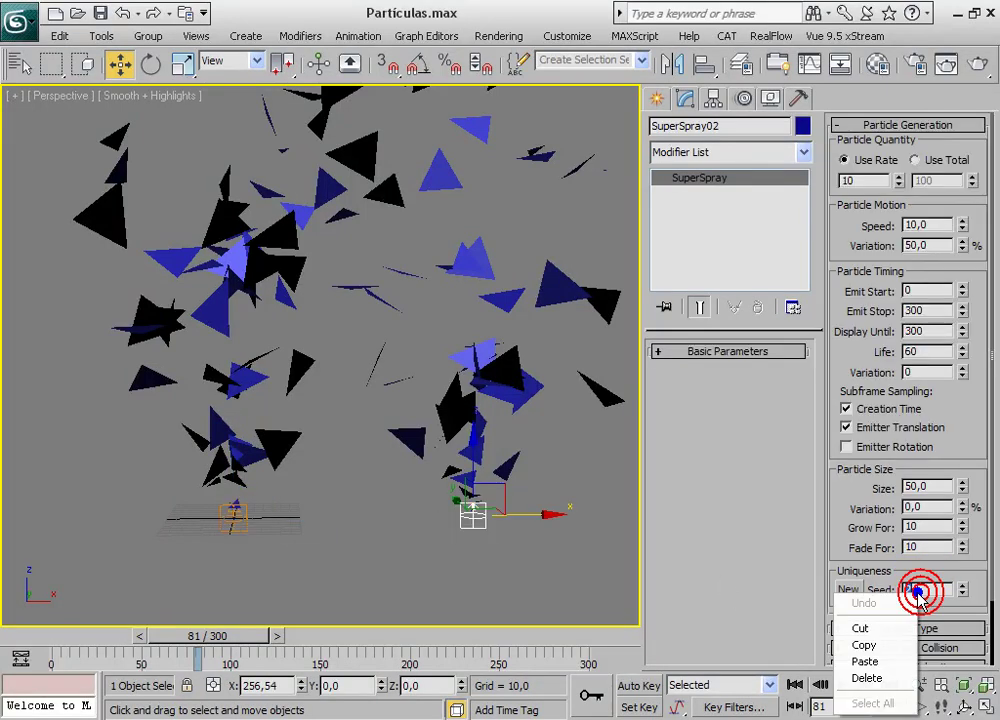
pyautogui.click(886, 664)
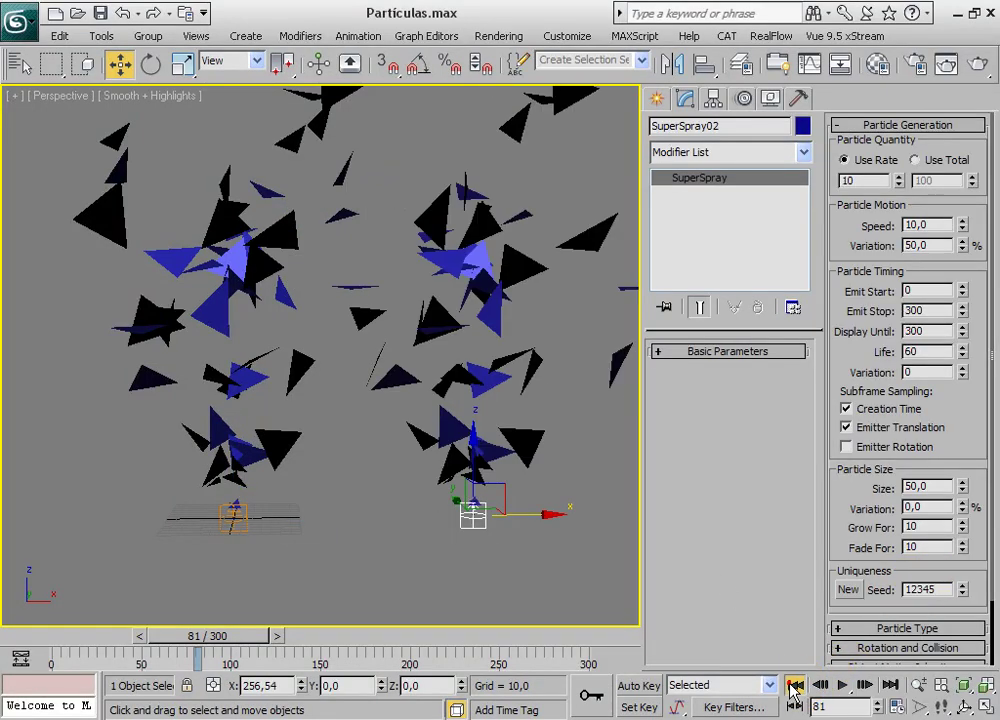
# Replay the animation from frame 0 to compare the two emitters with matching seeds, stopping at frame 146
pyautogui.press('Home')
pyautogui.click(843, 686)
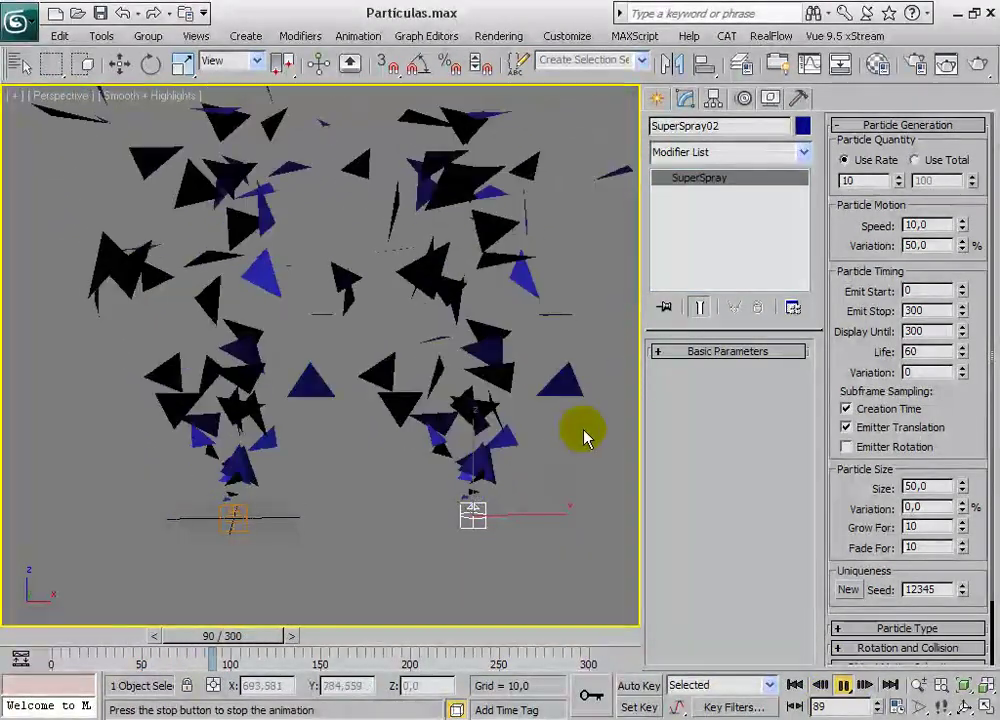
pyautogui.press('w')
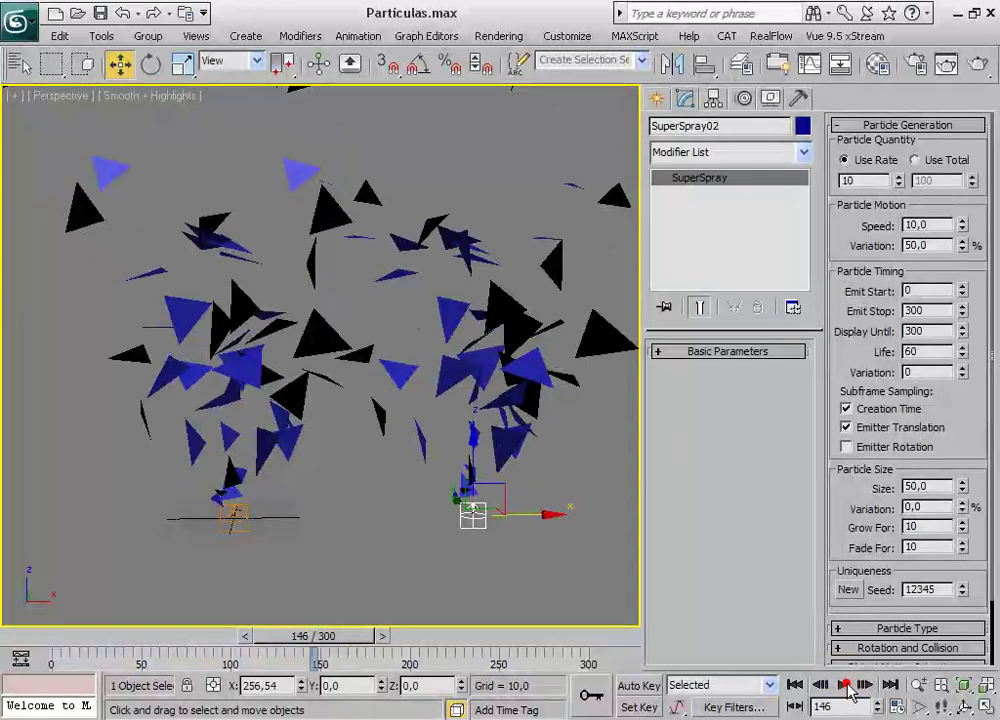
# Delete the copied emitter and return to frame 0
pyautogui.moveTo(554, 588); pyautogui.dragTo(440, 505)
pyautogui.press('Delete')
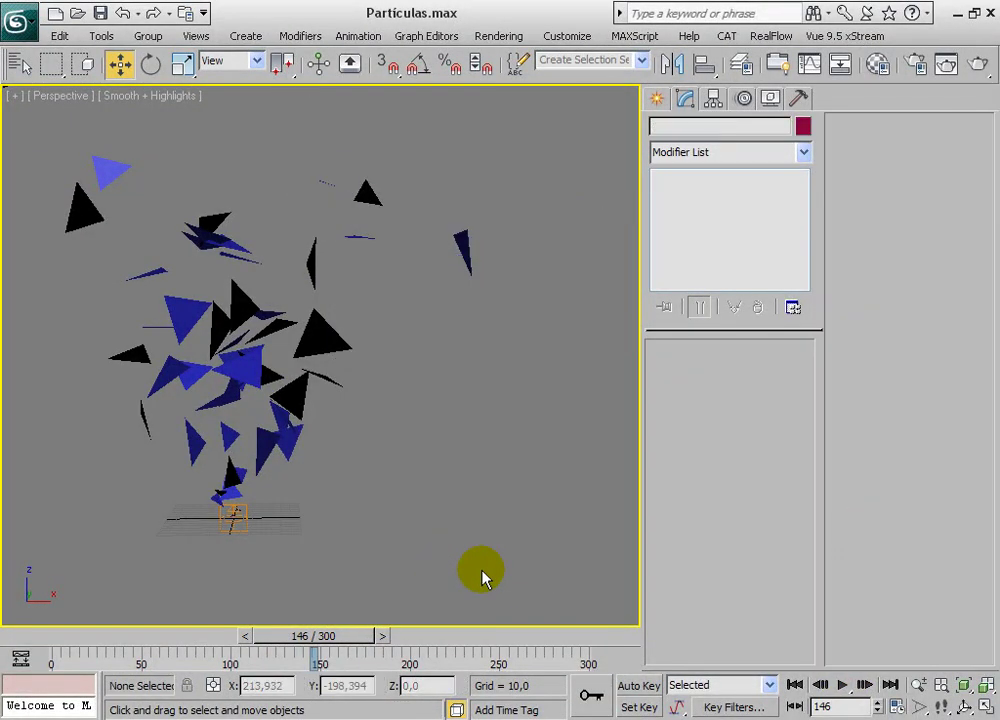
pyautogui.click(800, 685)
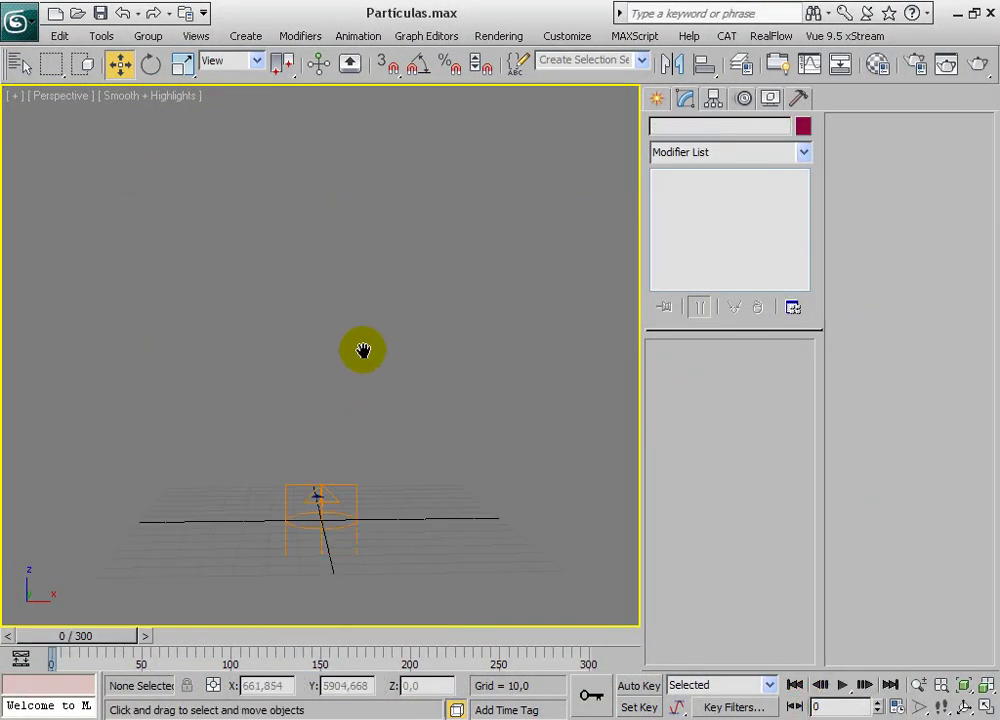
# Select the remaining Super Spray emitter, play its animation and show its Particle Type settings in place of Particle Generation
pyautogui.click(338, 500)
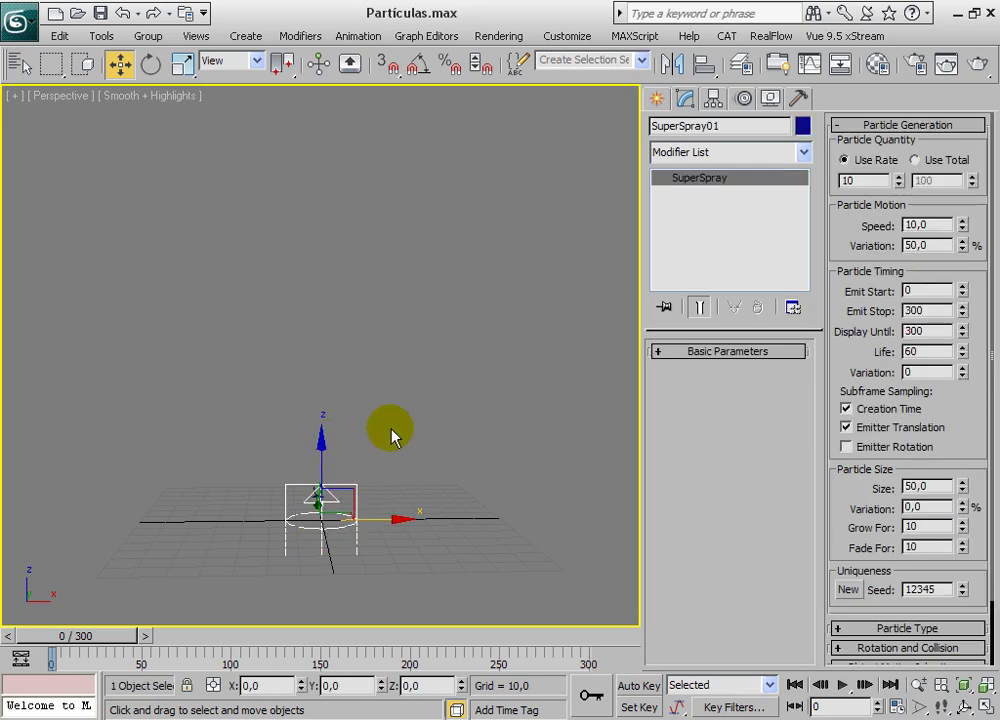
pyautogui.scroll(-3, 391, 437)
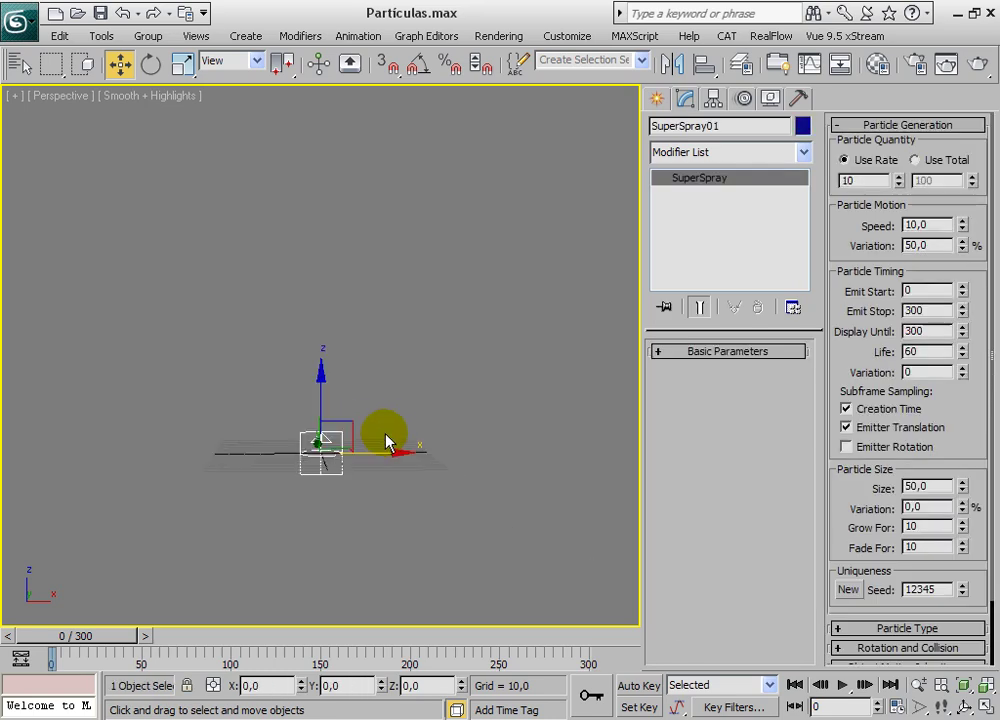
pyautogui.click(838, 685)
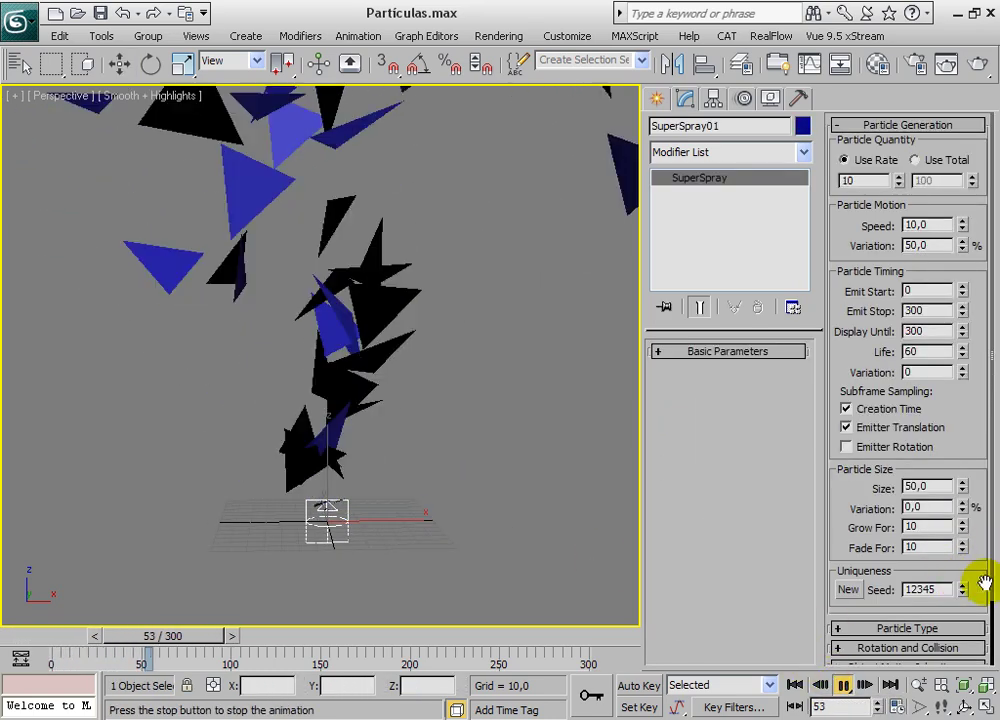
pyautogui.moveTo(978, 567); pyautogui.dragTo(973, 458)
pyautogui.scroll(3, 976, 339)
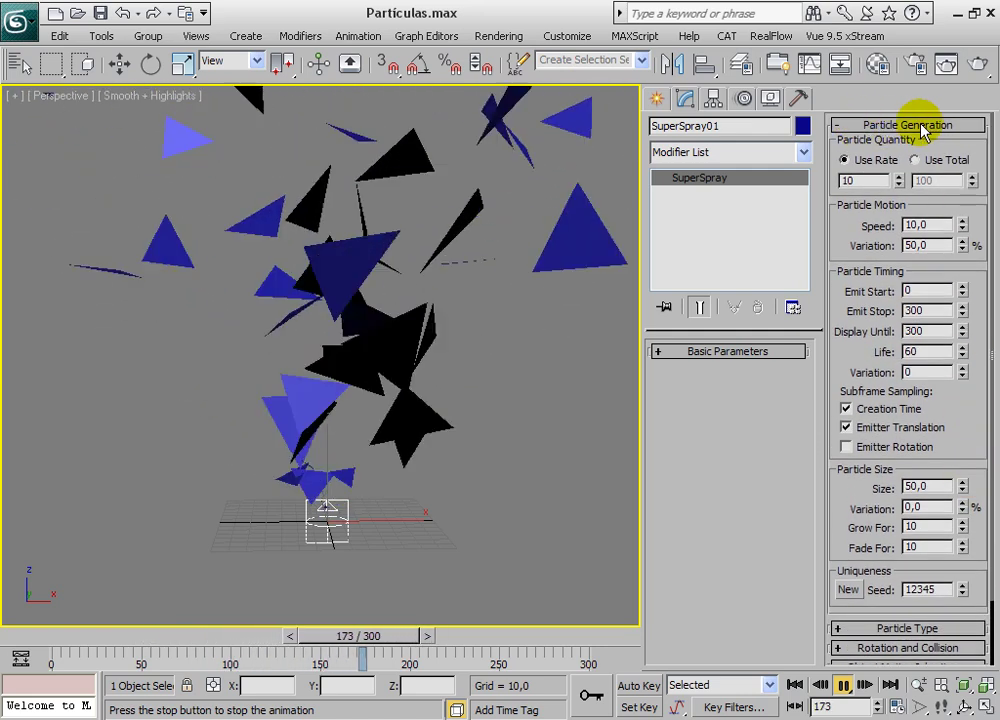
pyautogui.click(909, 126)
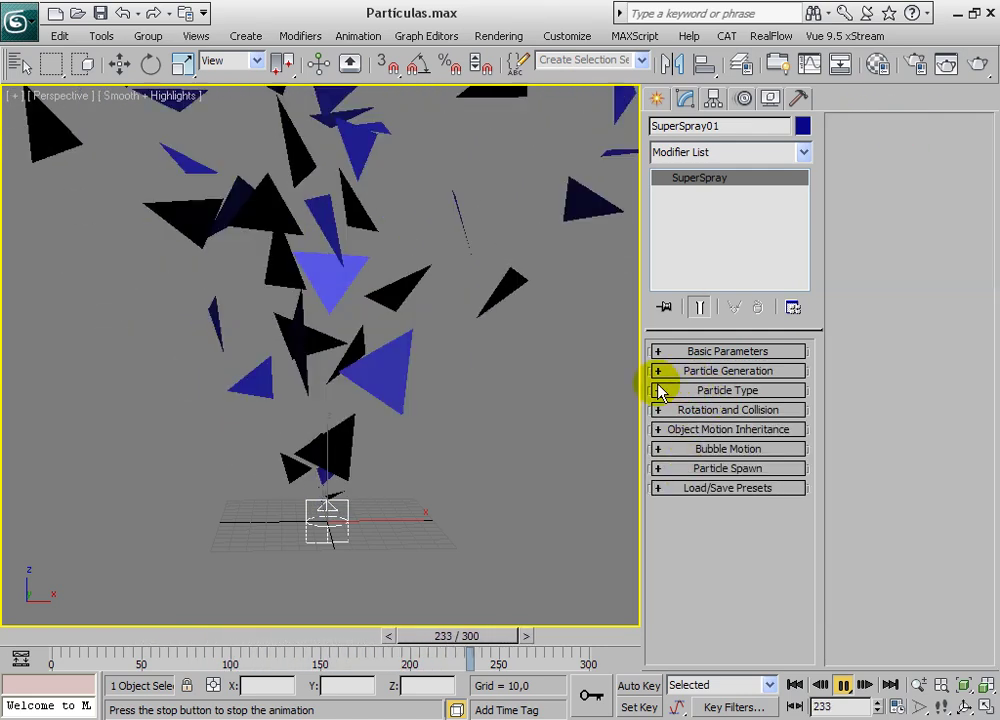
pyautogui.click(700, 390)
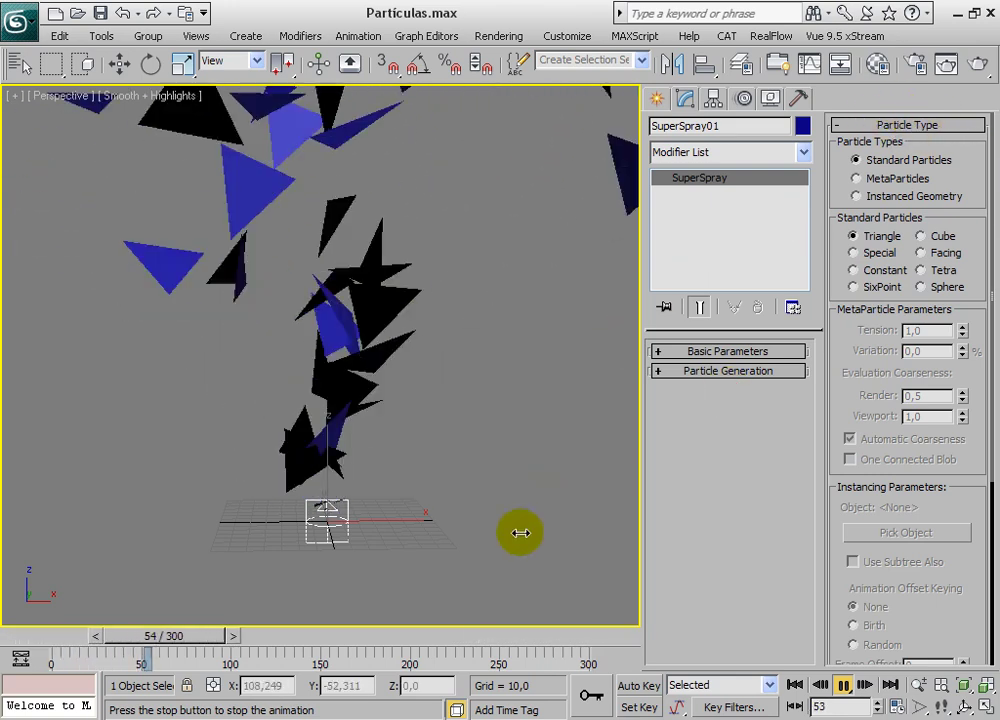
# Switch the standard particle shape to Cube and view the whole spray during playback
pyautogui.moveTo(464, 415); pyautogui.dragTo(458, 431, button='middle')
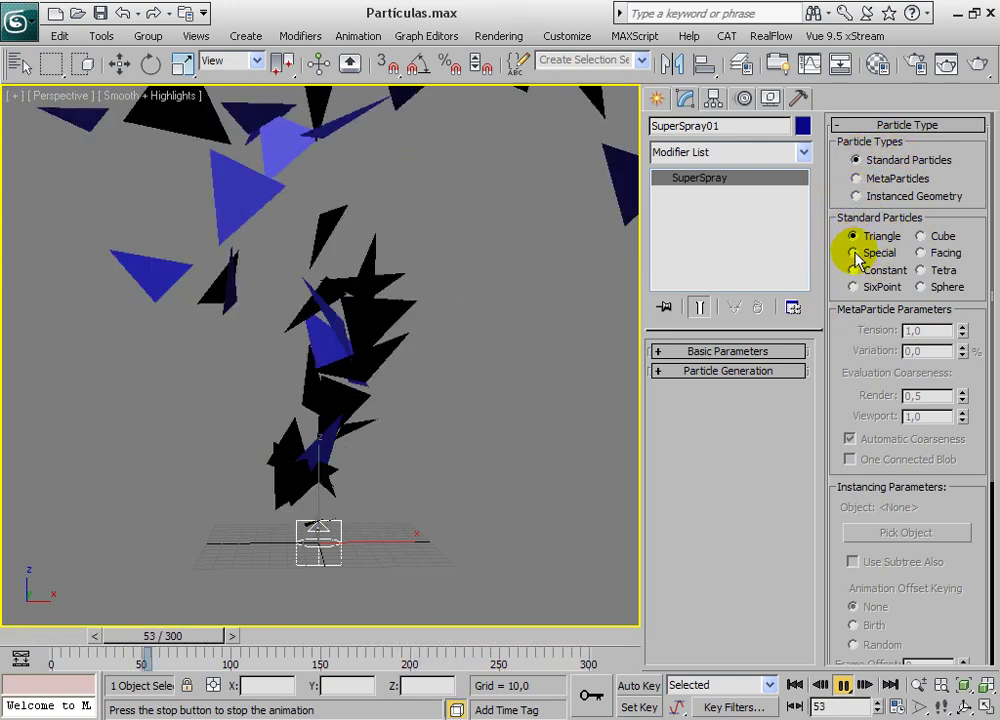
pyautogui.click(921, 237)
pyautogui.scroll(-3, 424, 428)
pyautogui.moveTo(431, 422); pyautogui.dragTo(444, 464, button='middle')
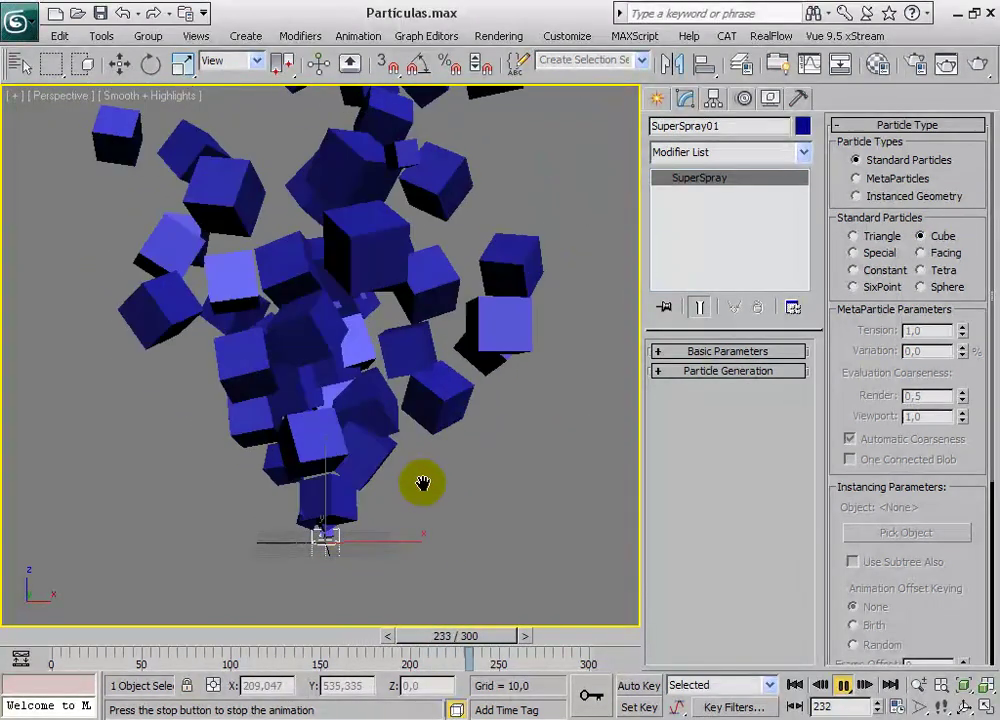
# Set the standard particle shape to Facing and stop the animation at frame 201
pyautogui.click(921, 254)
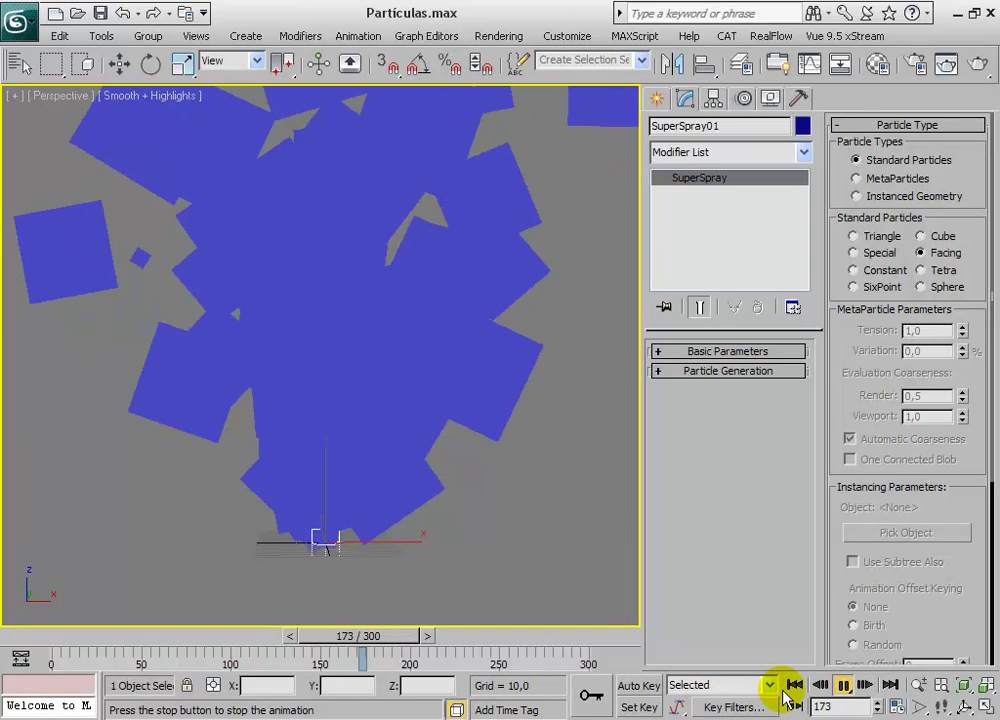
pyautogui.click(847, 685)
pyautogui.moveTo(513, 458); pyautogui.dragTo(483, 440, button='middle')
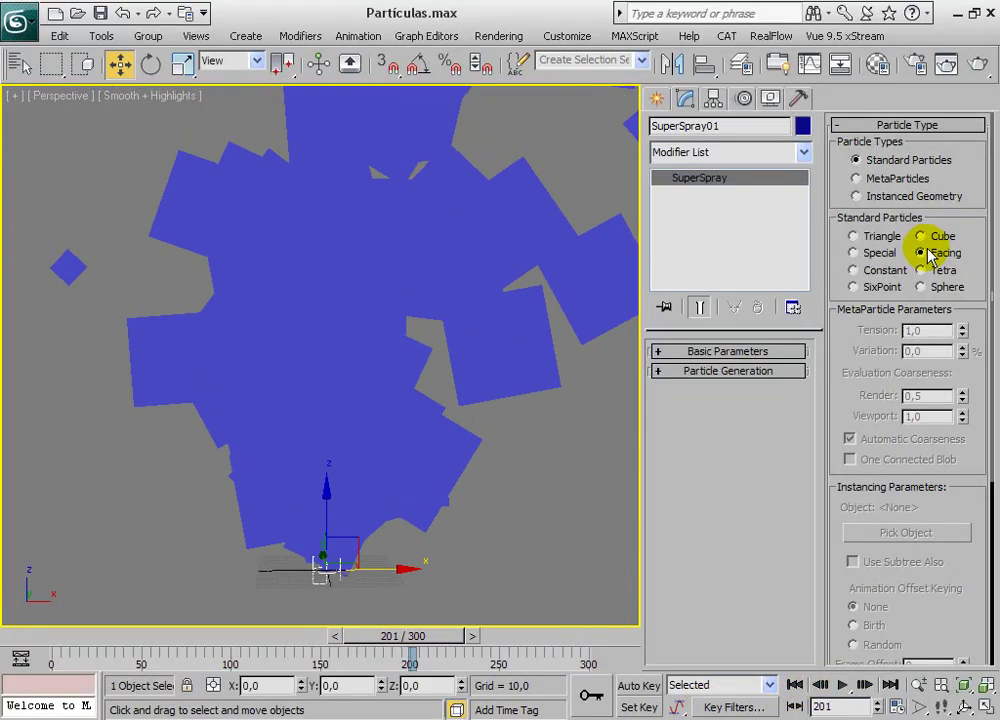
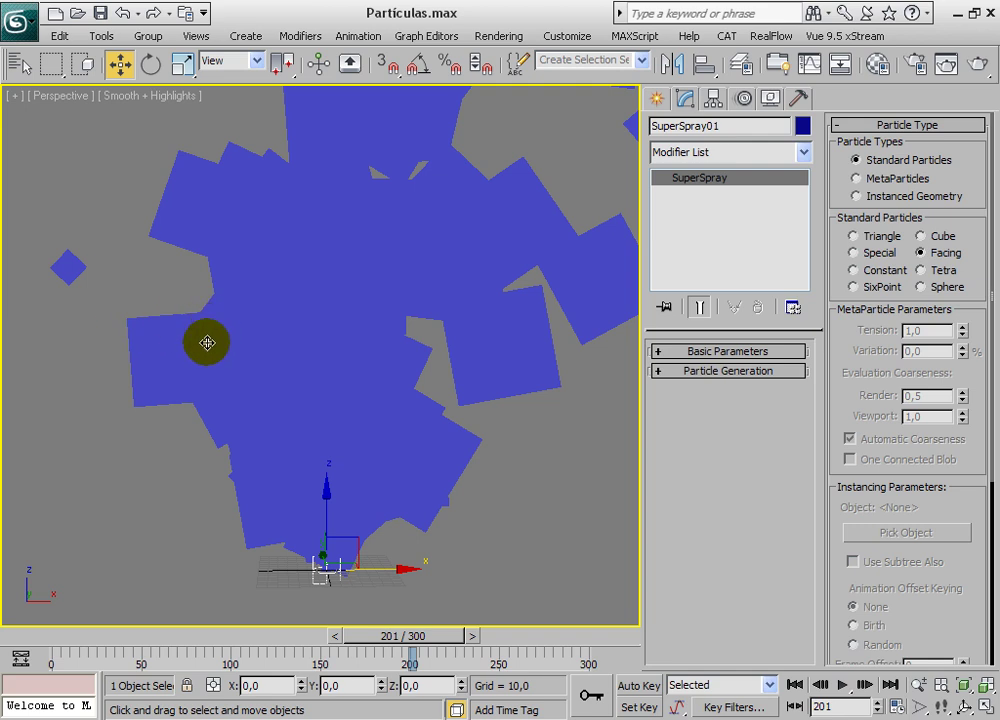
# Open the recent document honey_bee.png in the Windows picture viewer to examine the bee image
pyautogui.press('super')
pyautogui.moveTo(194, 510)
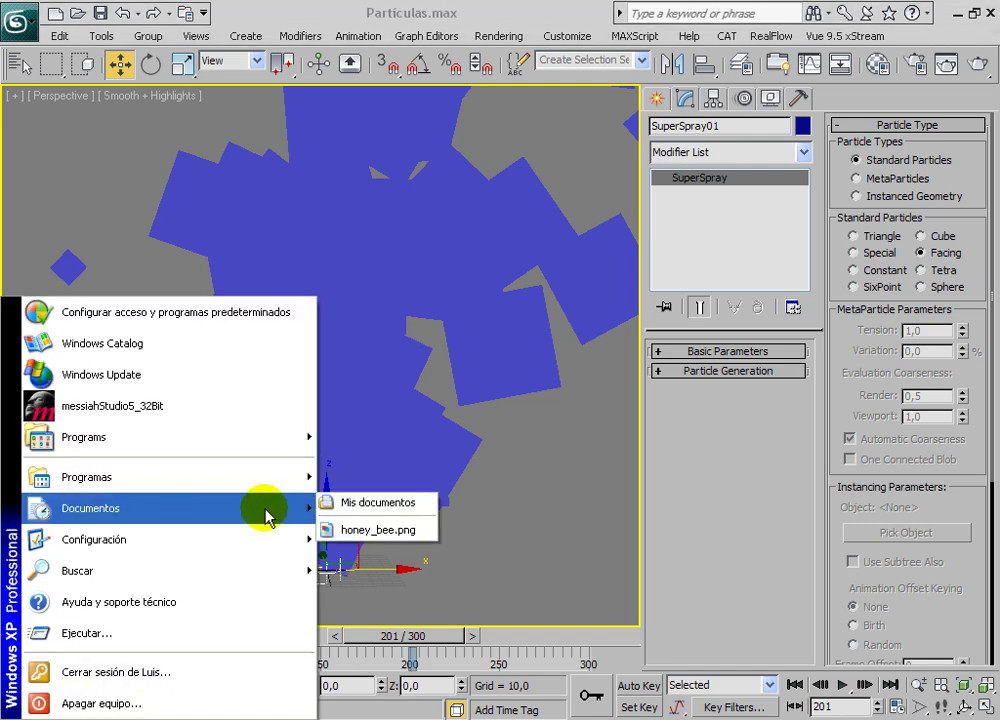
pyautogui.click(406, 531)
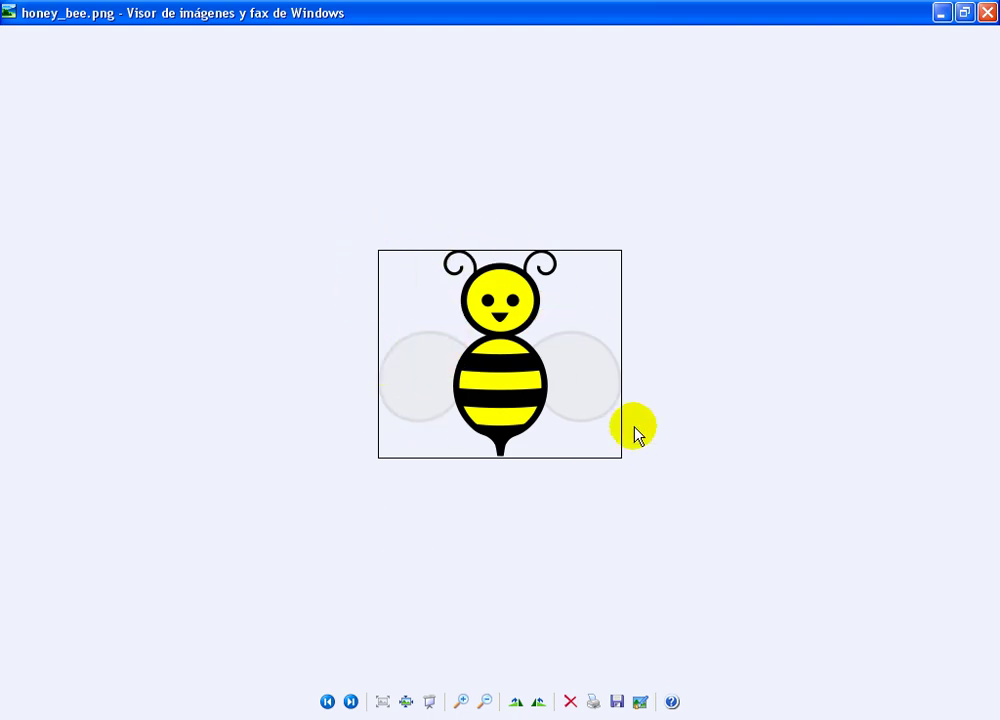
# Close the picture viewer and assign the first sample material, 01 - Default, to the Super Spray emitter
pyautogui.click(987, 12)
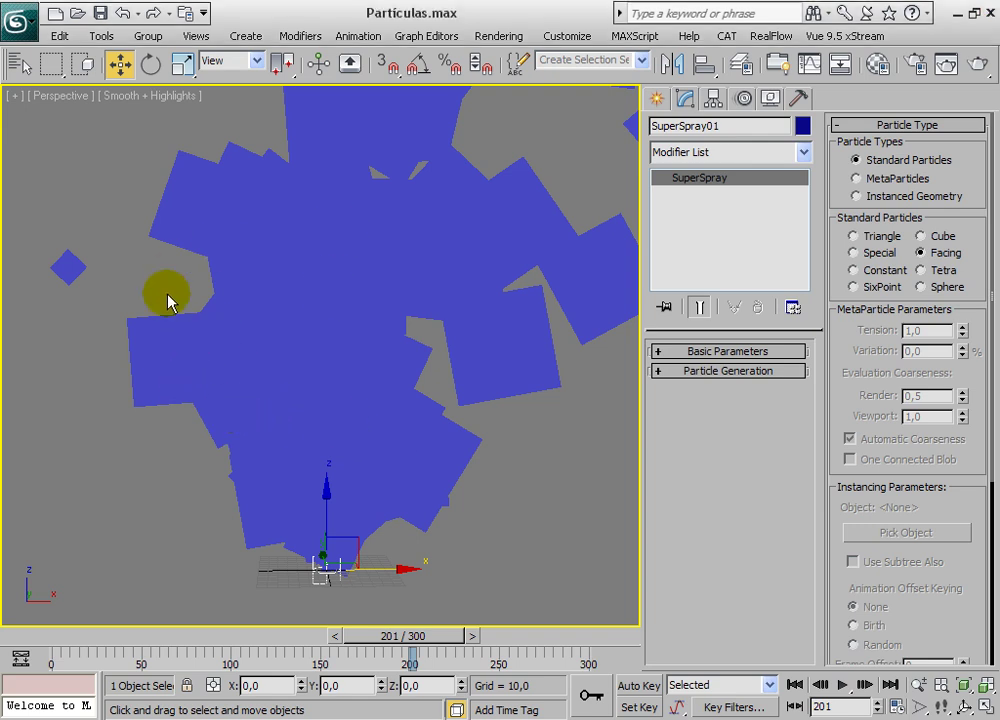
pyautogui.press('m')
pyautogui.moveTo(225, 5); pyautogui.dragTo(186, 16)
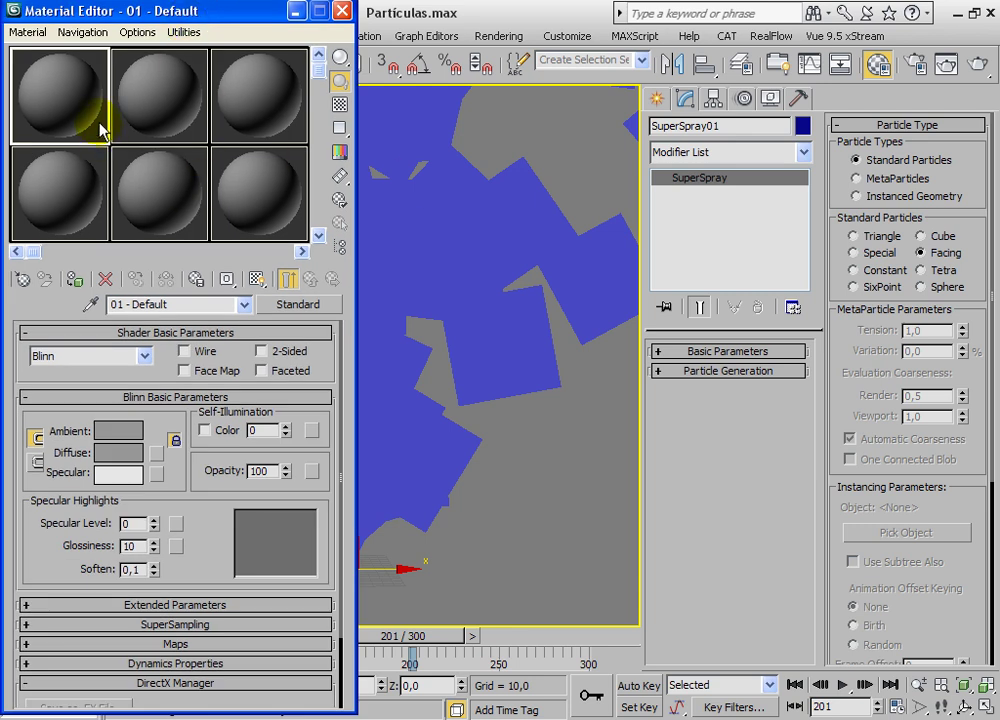
pyautogui.moveTo(270, 12); pyautogui.dragTo(808, 20)
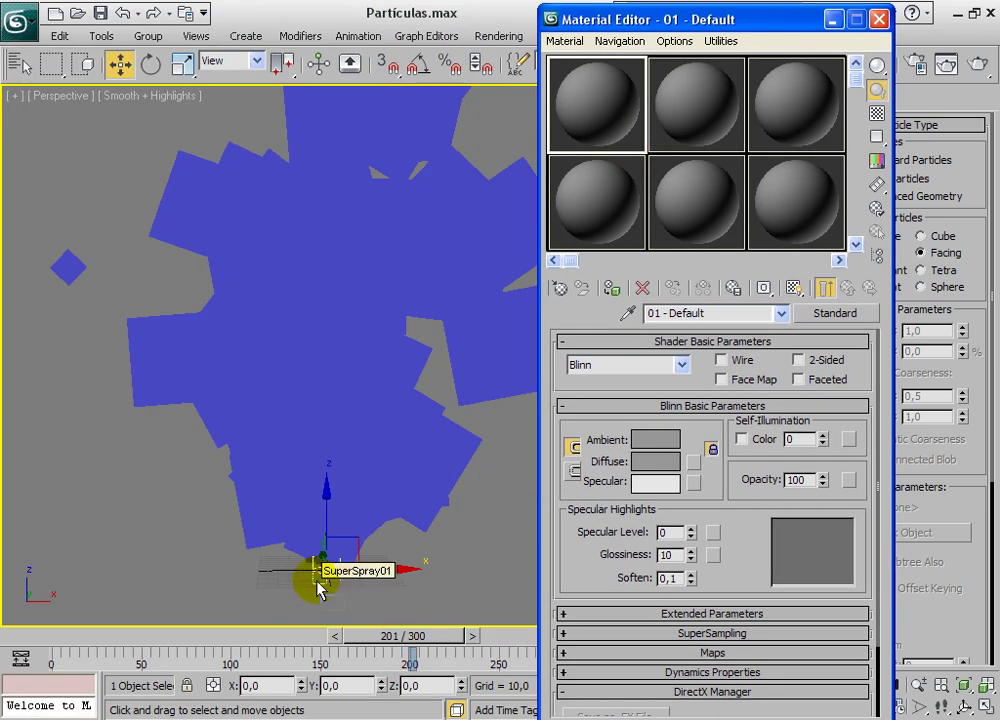
pyautogui.moveTo(318, 588); pyautogui.dragTo(316, 581)
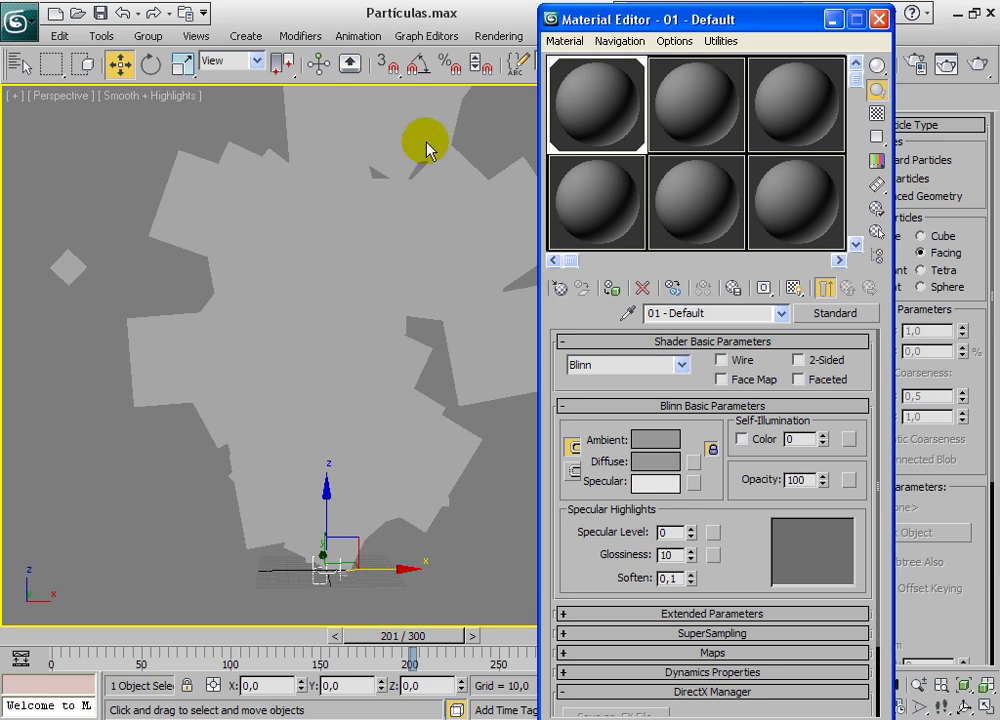
# Load honey_bee.png from the desktop as the material's diffuse Bitmap map and show the map in the viewport
pyautogui.click(693, 461)
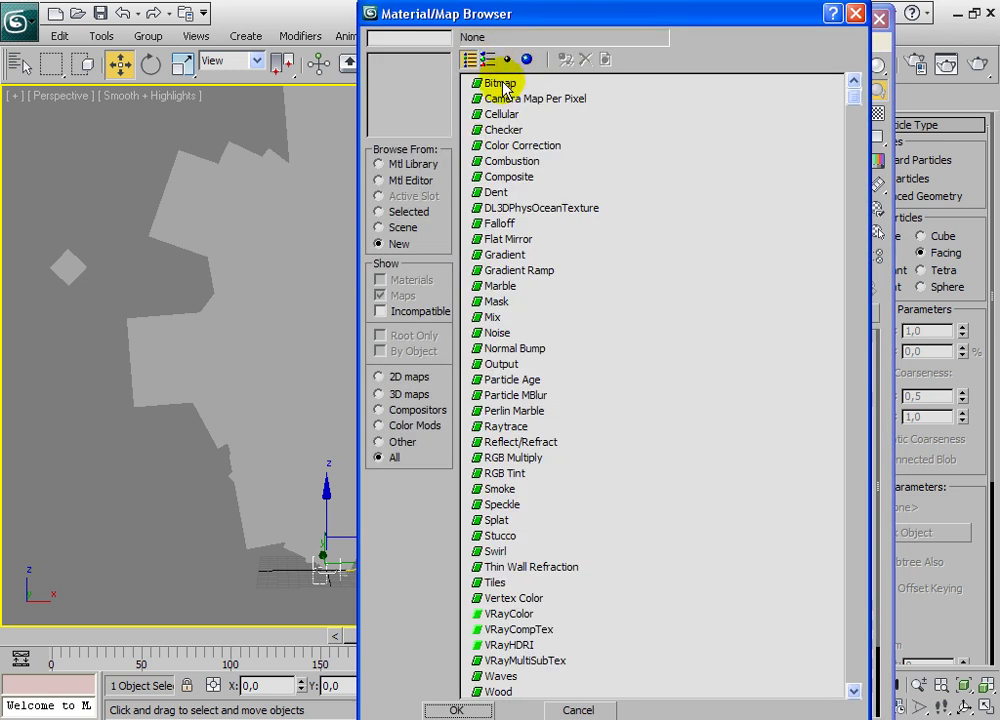
pyautogui.doubleClick(500, 84)
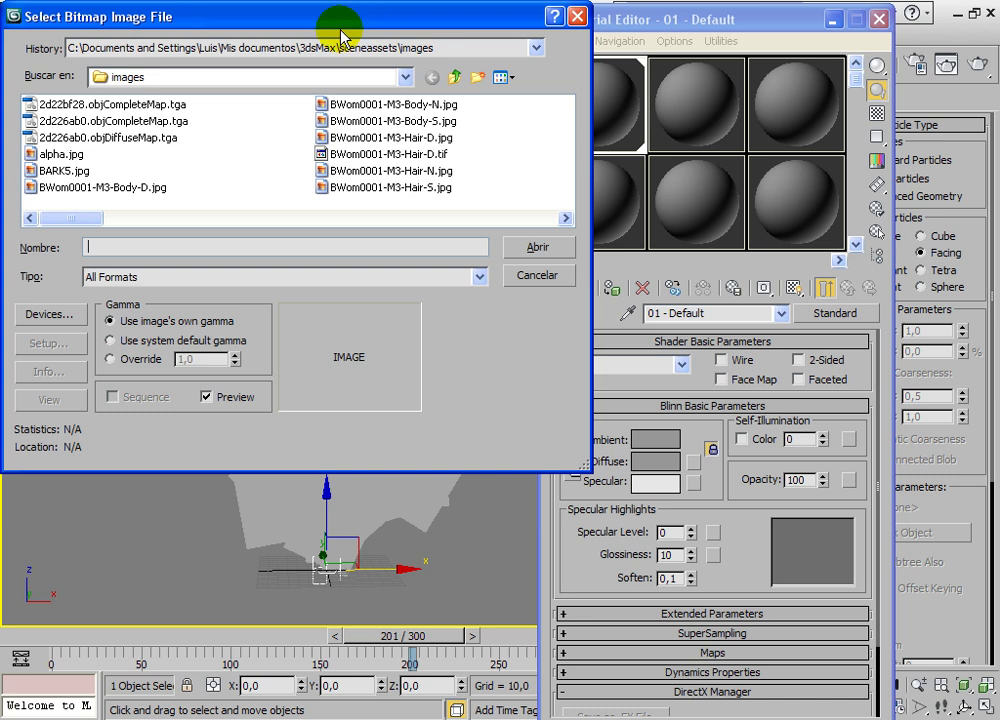
pyautogui.click(338, 77)
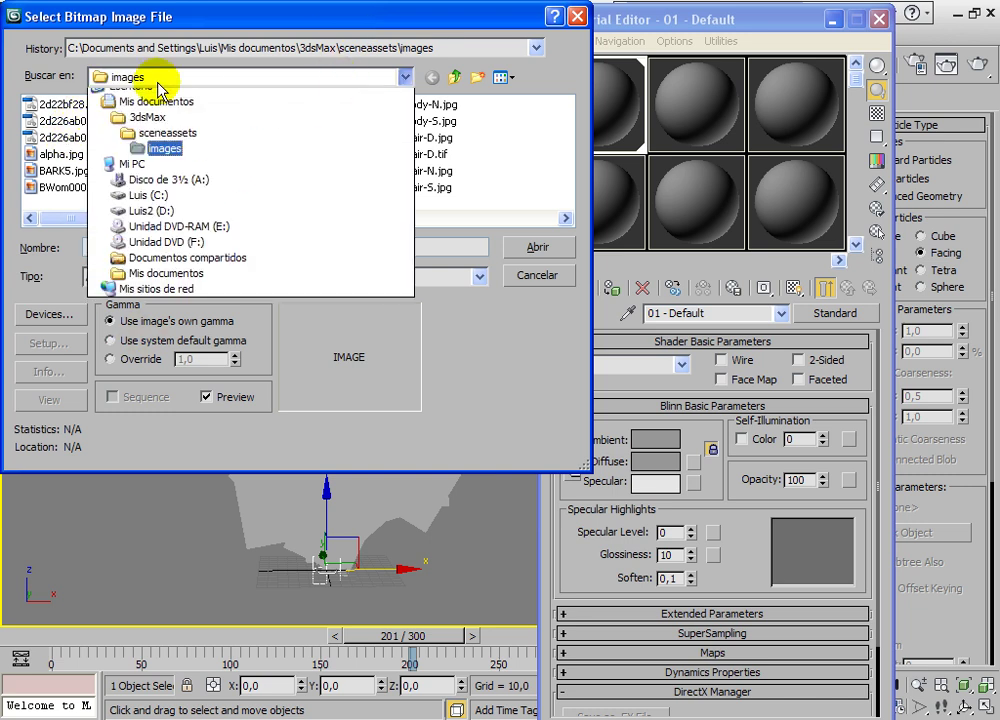
pyautogui.click(141, 93)
pyautogui.click(75, 155)
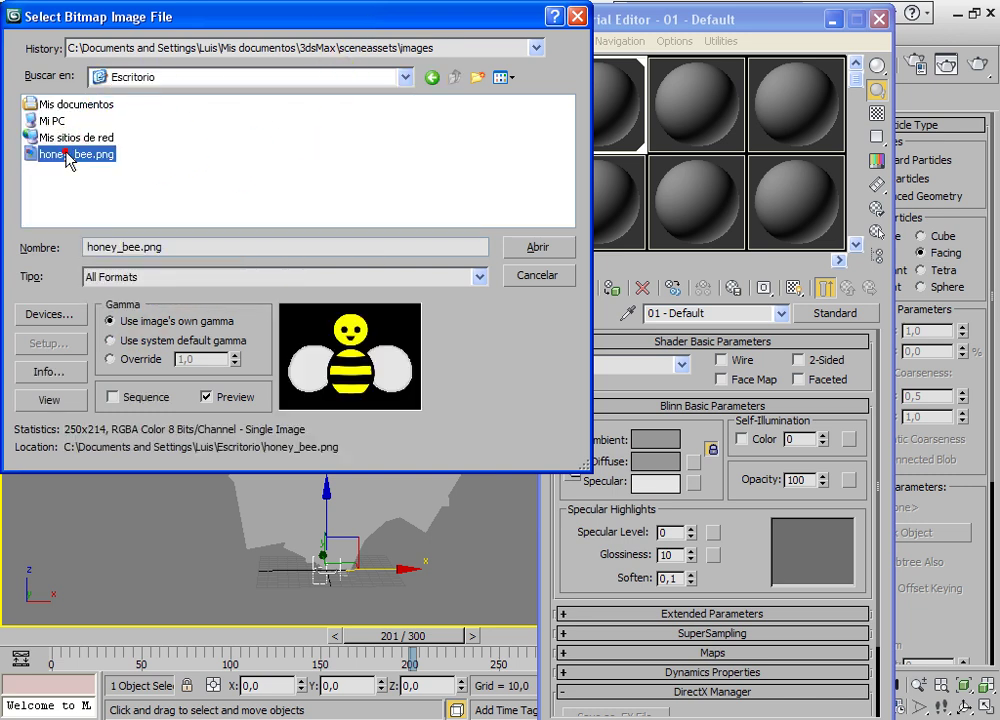
pyautogui.click(537, 248)
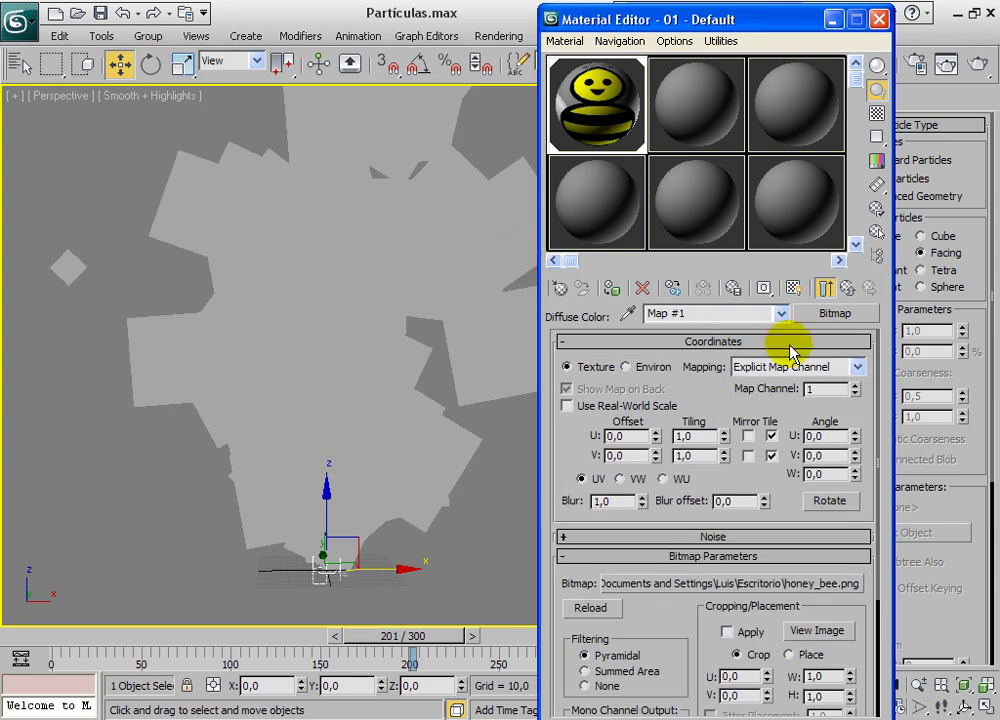
pyautogui.click(791, 289)
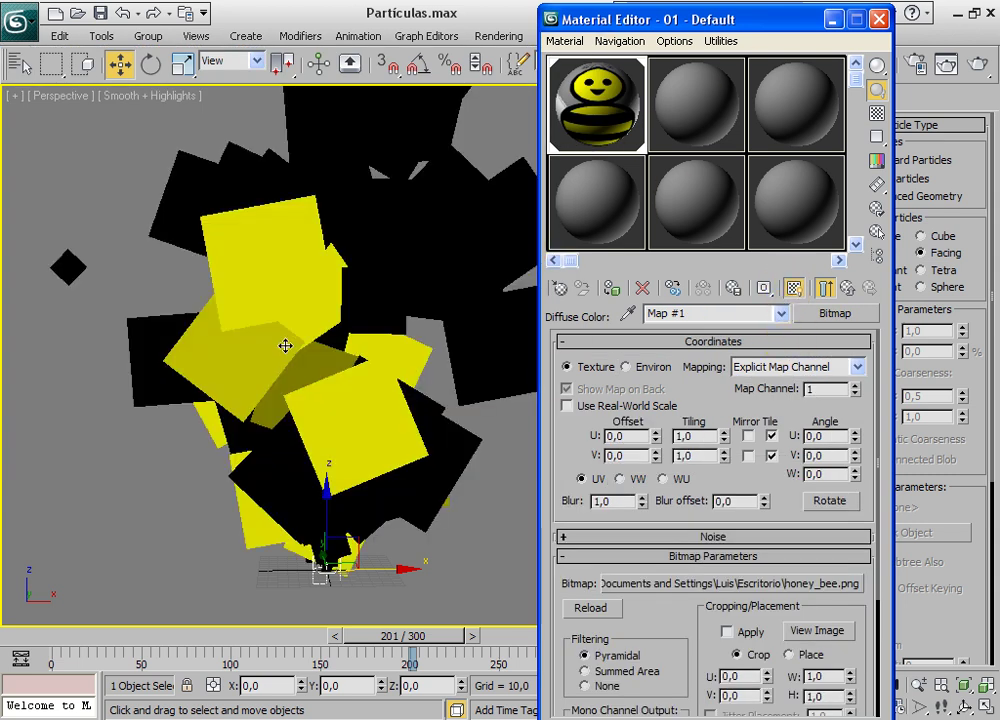
pyautogui.moveTo(648, 26); pyautogui.dragTo(712, 24)
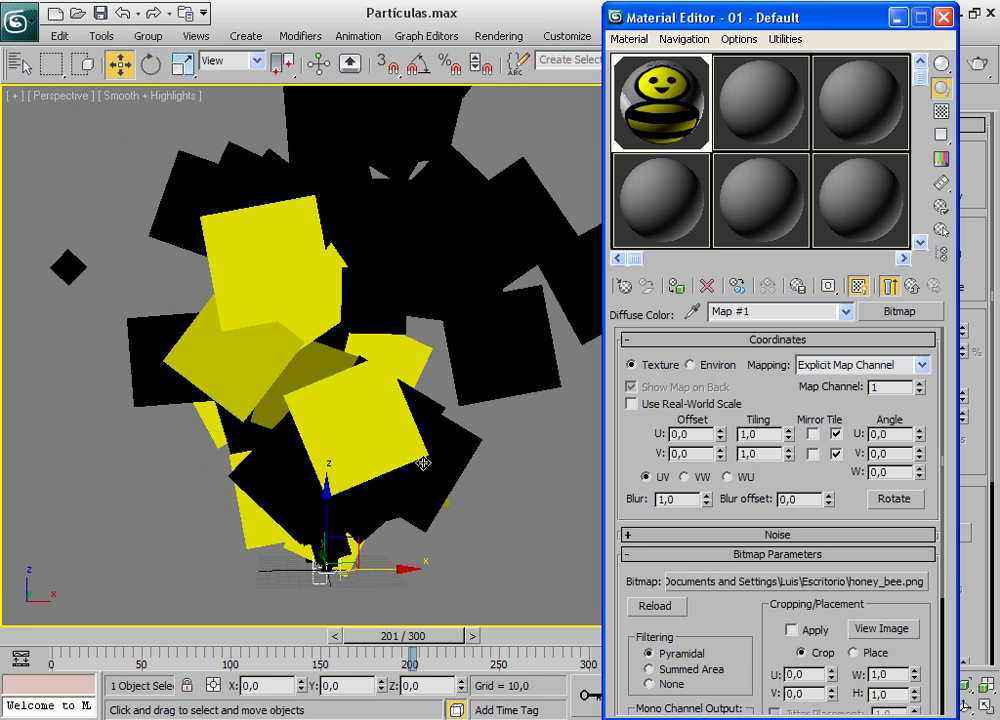
# Enable Face Map in the bee material's shader parameters and render the perspective view at frame 201 as a test
pyautogui.click(911, 287)
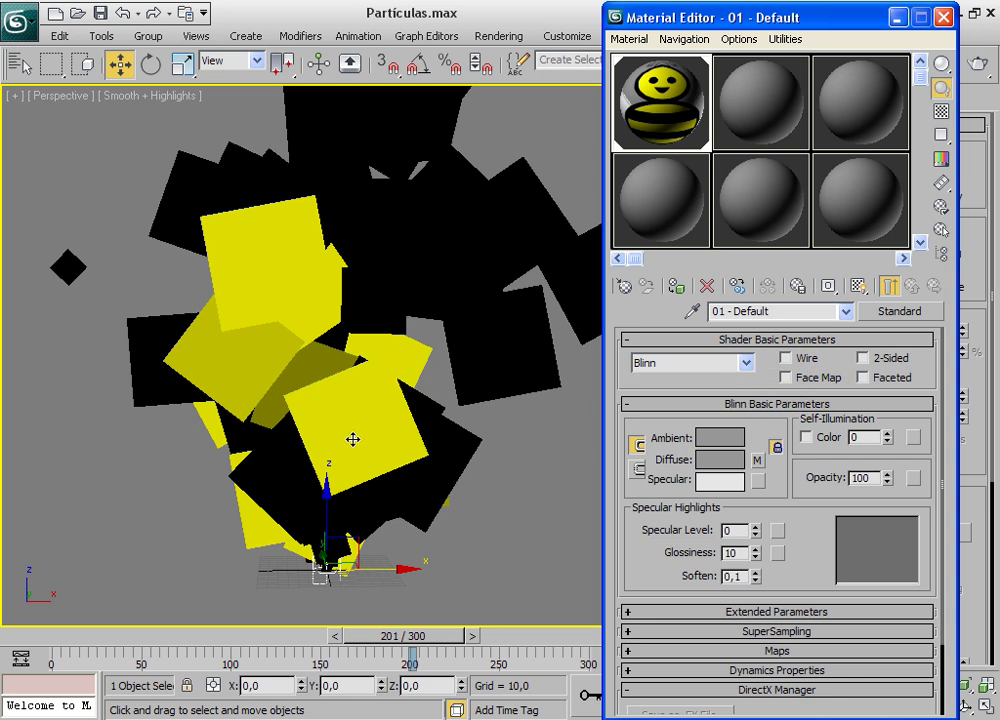
pyautogui.click(786, 378)
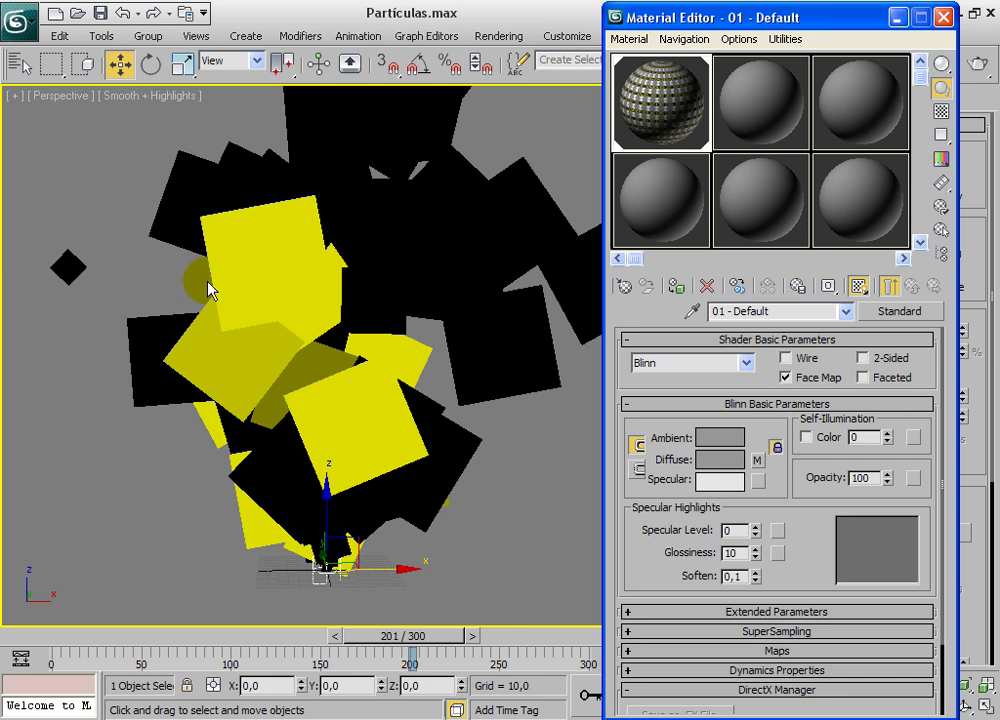
pyautogui.moveTo(903, 20); pyautogui.dragTo(787, 26)
pyautogui.click(827, 23)
pyautogui.click(945, 63)
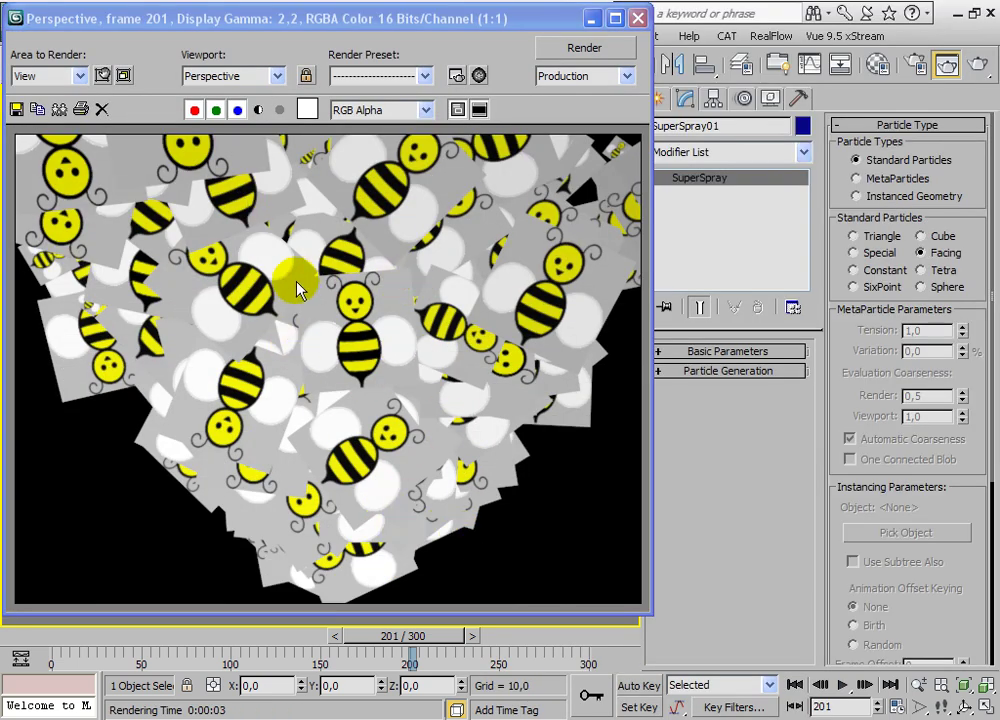
pyautogui.click(635, 19)
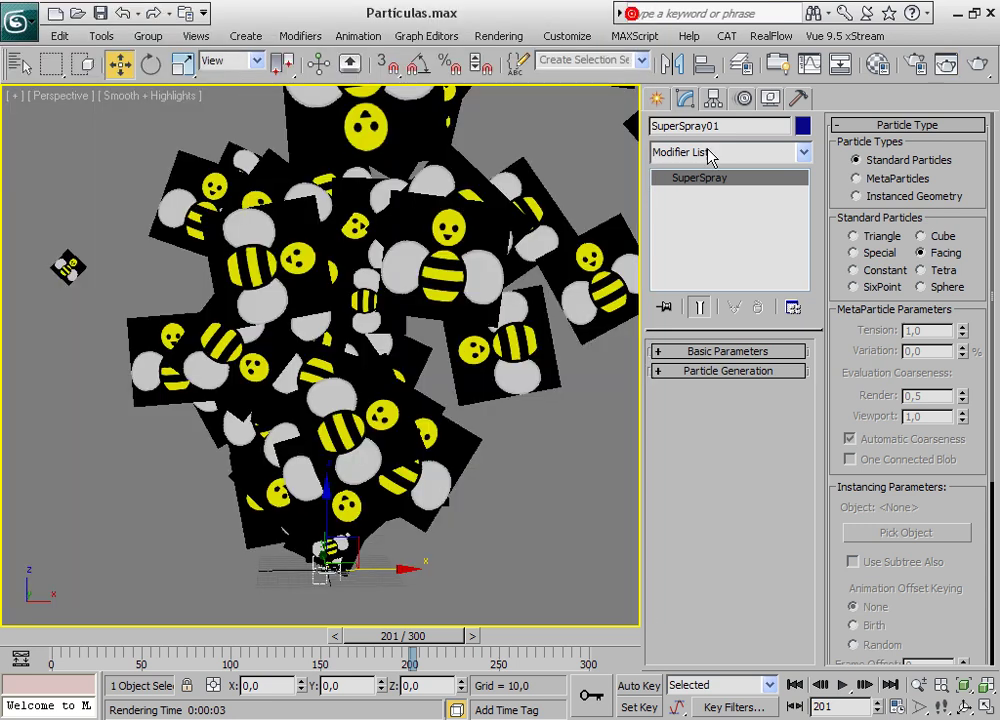
# Set the Super Spray's particle size to 20 in its Particle Generation settings
pyautogui.click(662, 372)
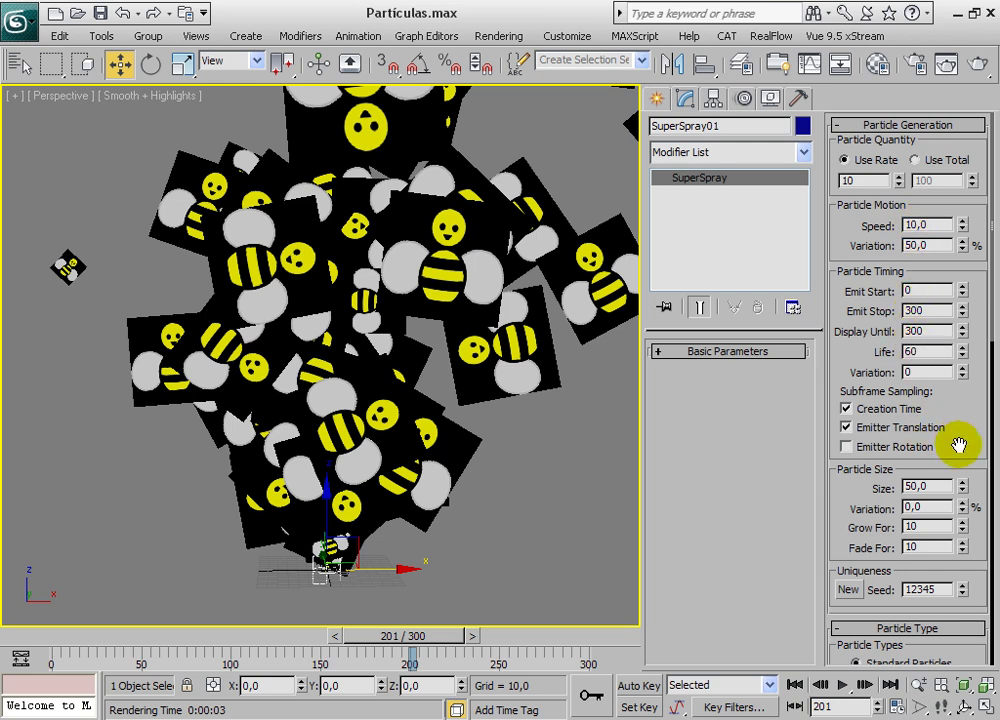
pyautogui.moveTo(958, 443); pyautogui.dragTo(950, 393)
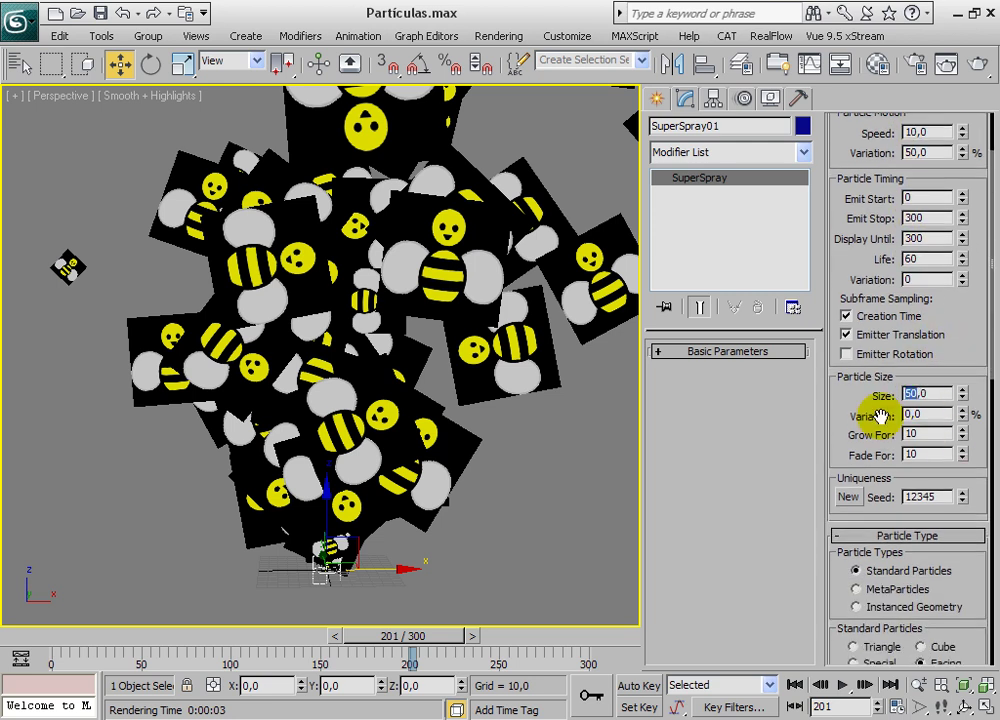
pyautogui.press('Return')
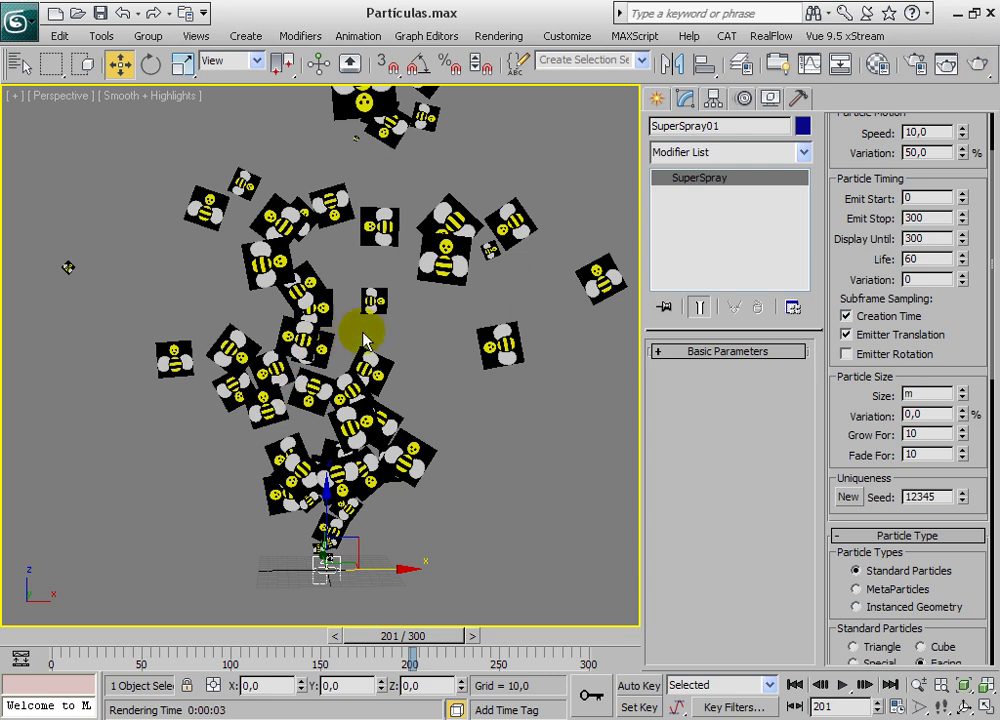
# Duplicate the diffuse honey_bee.png map into the bee material's Opacity slot using the Copy method
pyautogui.press('m')
pyautogui.moveTo(672, 22); pyautogui.dragTo(758, 8)
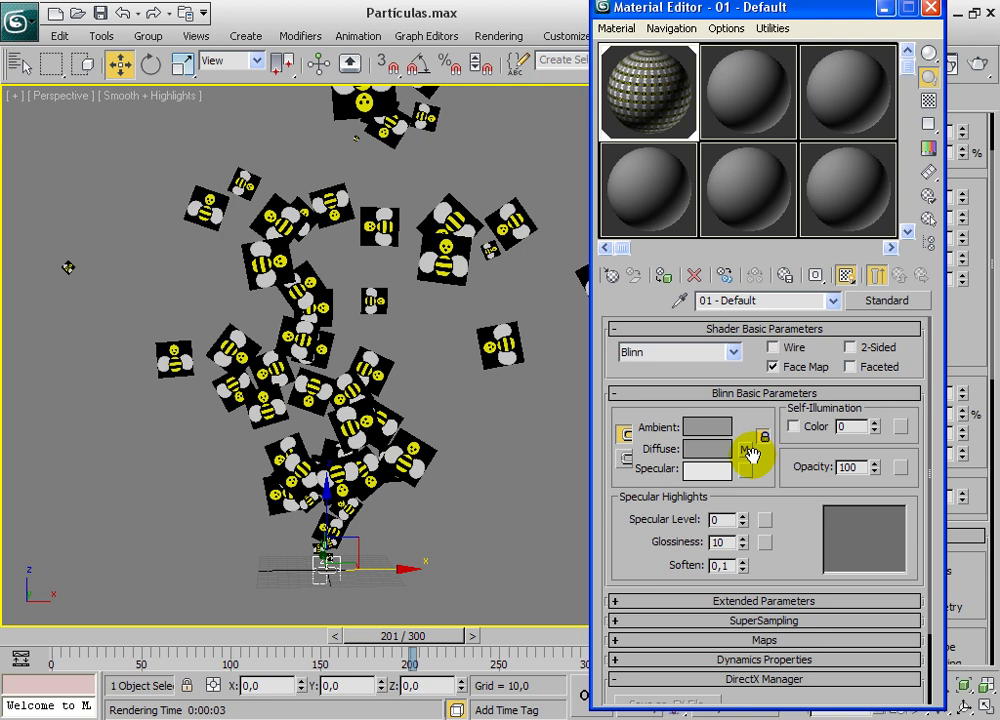
pyautogui.moveTo(788, 519); pyautogui.dragTo(799, 336)
pyautogui.click(763, 556)
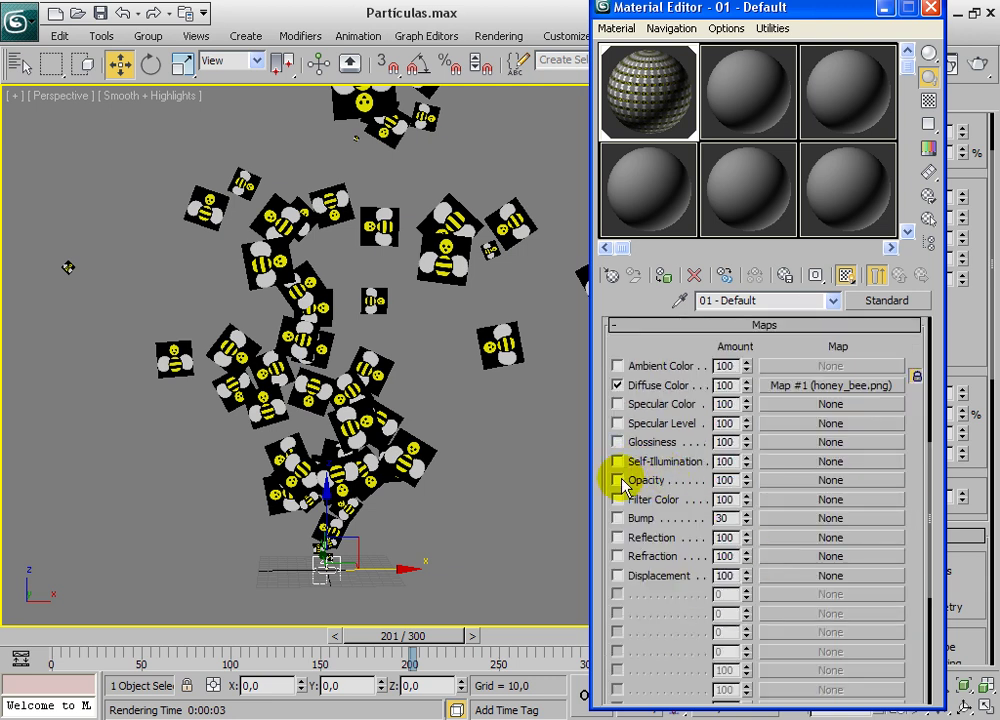
pyautogui.click(793, 481)
pyautogui.click(856, 14)
pyautogui.moveTo(817, 483)
pyautogui.mouseDown()
pyautogui.moveTo(795, 384)
pyautogui.moveTo(828, 542)
pyautogui.moveTo(696, 493)
pyautogui.moveTo(825, 480)
pyautogui.mouseUp()
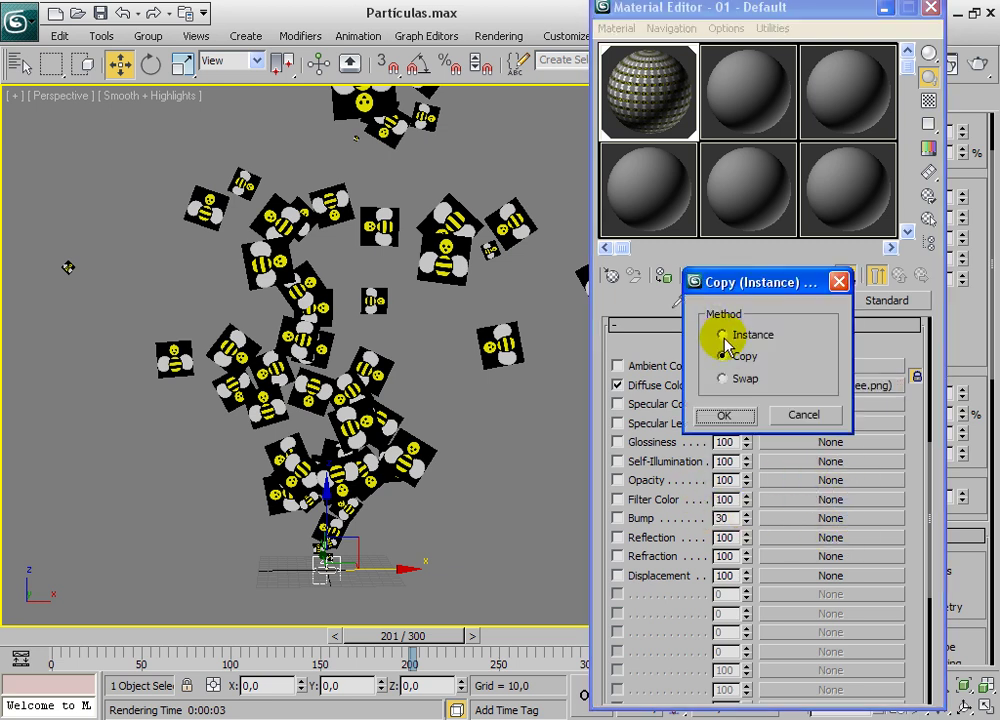
pyautogui.click(730, 412)
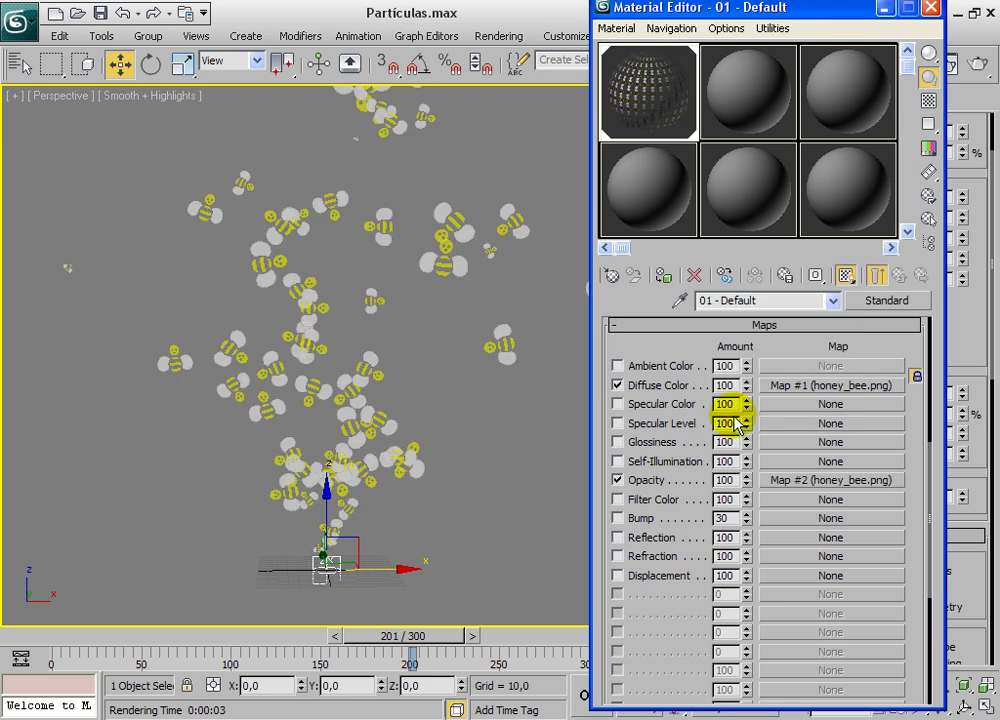
# Close the Material Editor and render the perspective view to check the bee particles with the opacity map
pyautogui.click(932, 10)
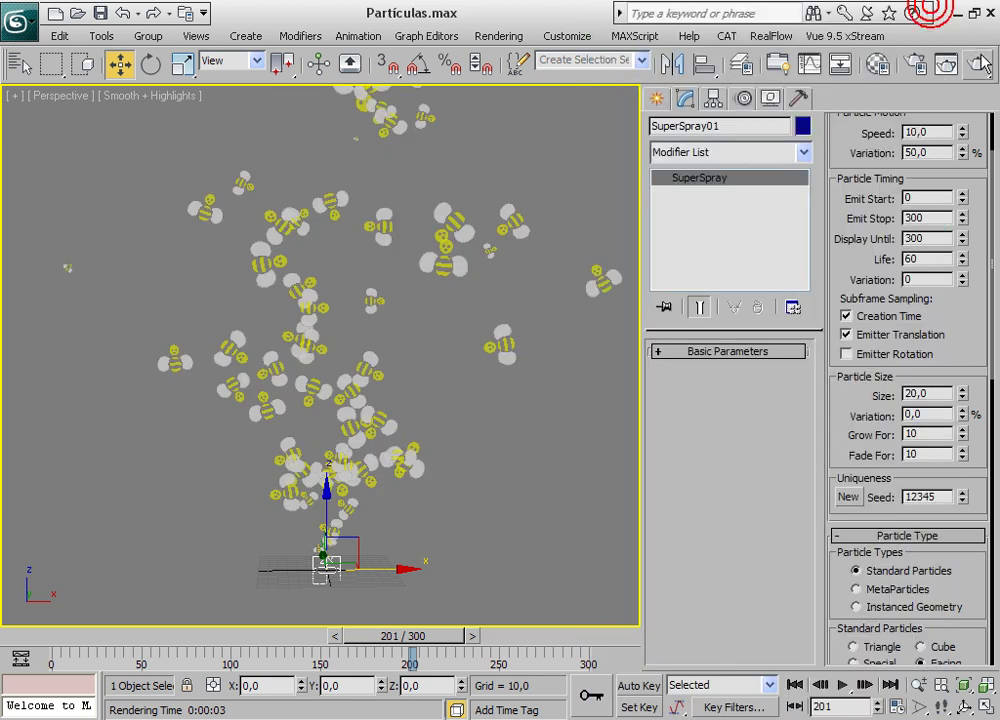
pyautogui.click(978, 62)
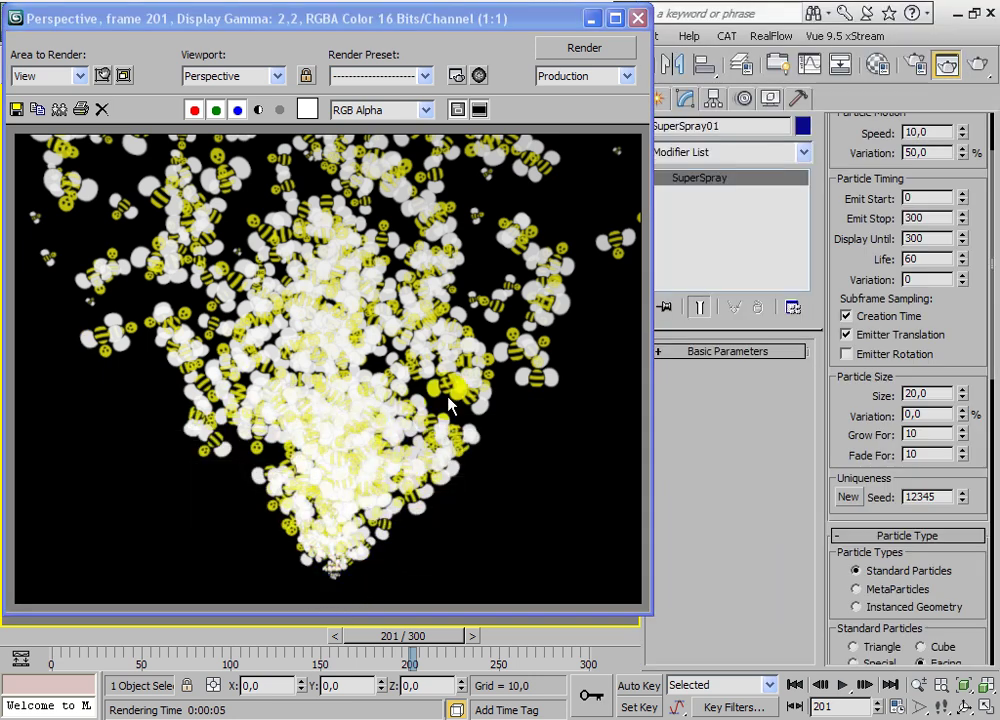
pyautogui.click(640, 22)
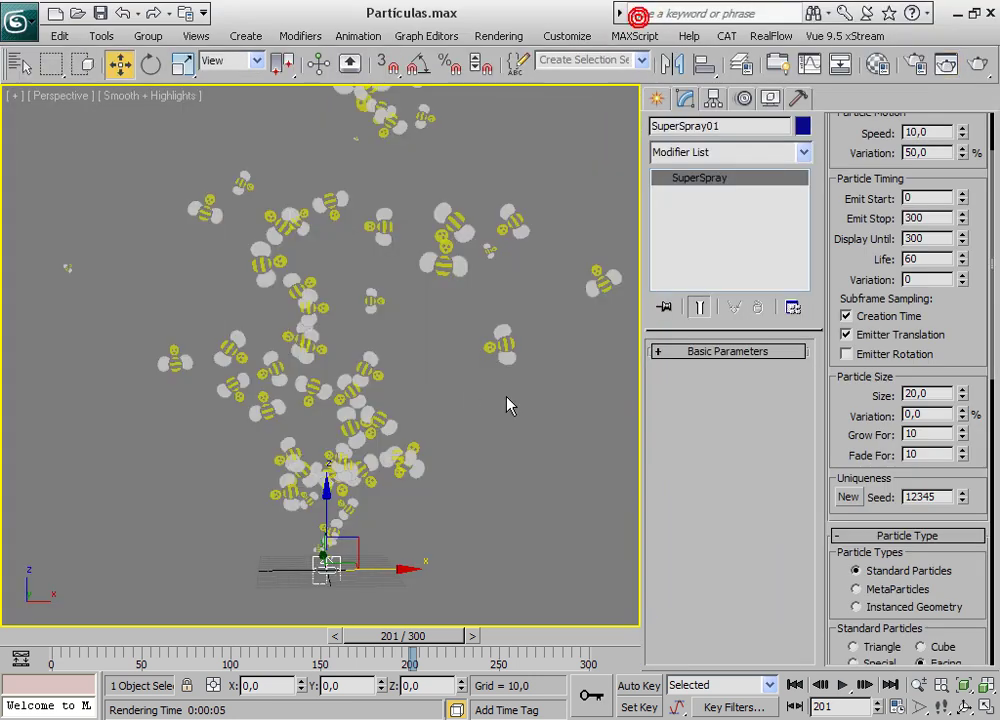
# Play the bee spray animation, stop it at frame 163 and bring the Particle Type settings back into view
pyautogui.moveTo(958, 343); pyautogui.dragTo(952, 452)
pyautogui.moveTo(956, 528); pyautogui.dragTo(964, 286)
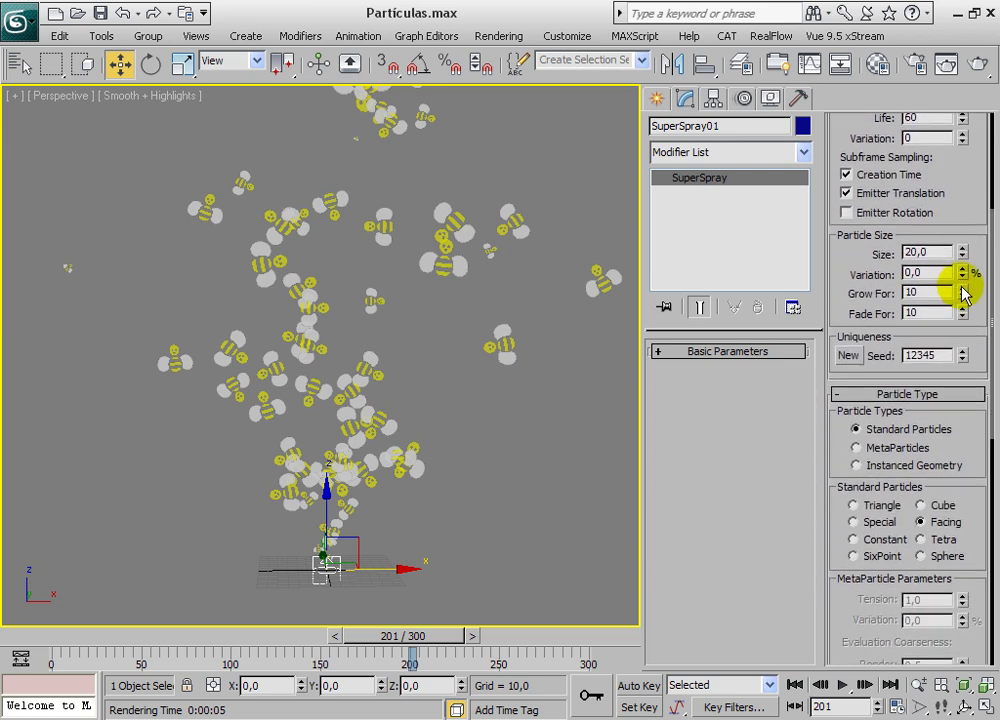
pyautogui.click(843, 688)
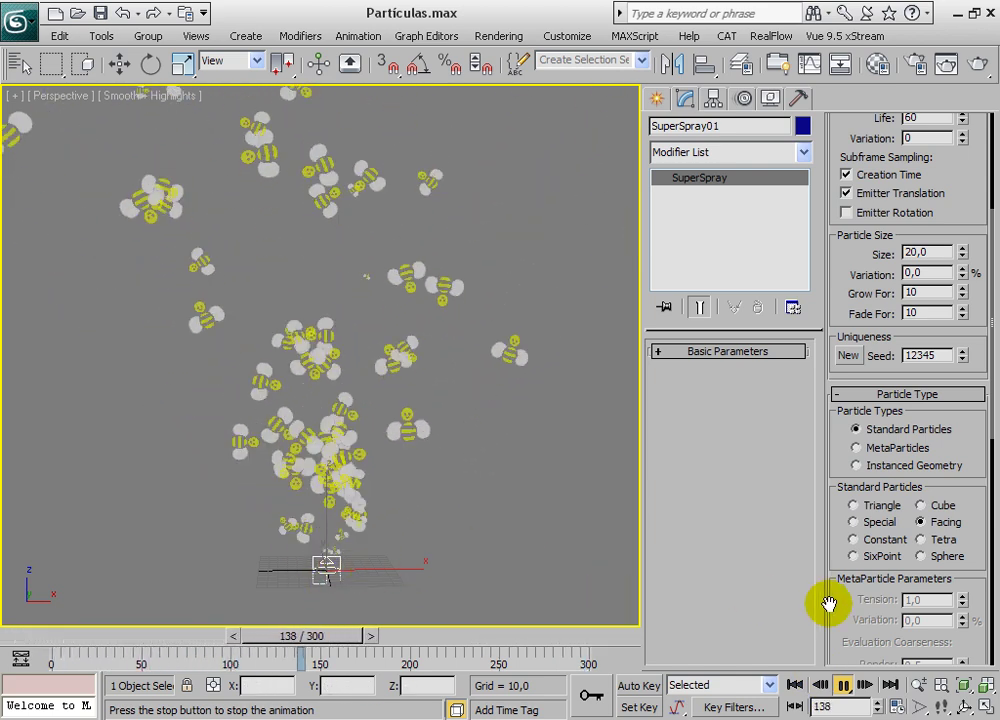
pyautogui.click(844, 685)
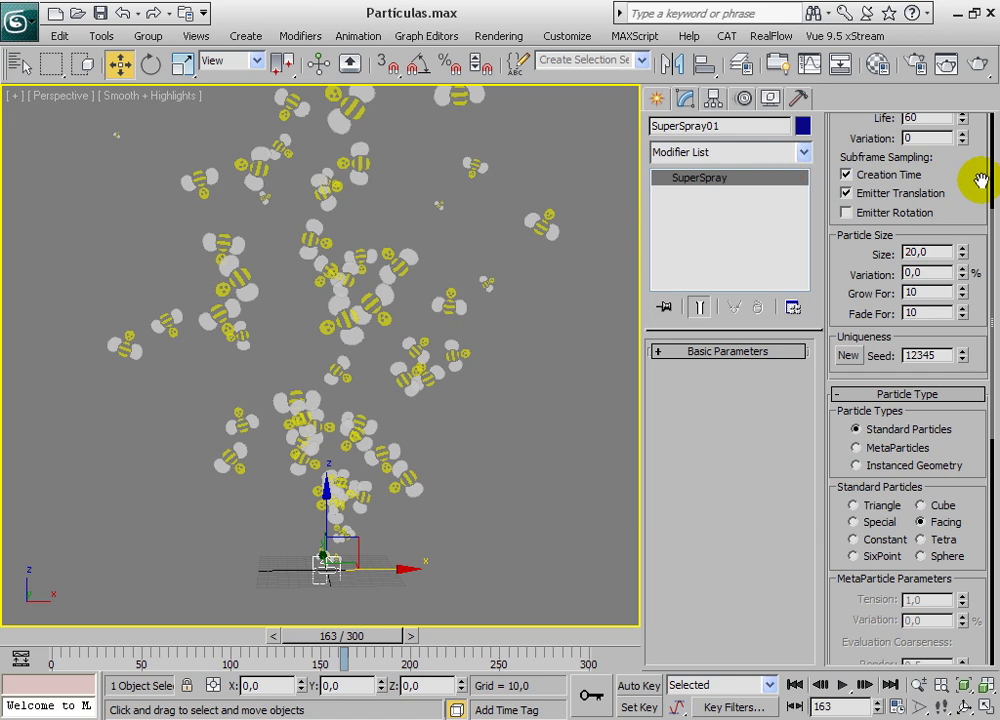
pyautogui.scroll(5, 857, 178)
pyautogui.moveTo(985, 378); pyautogui.dragTo(962, 290)
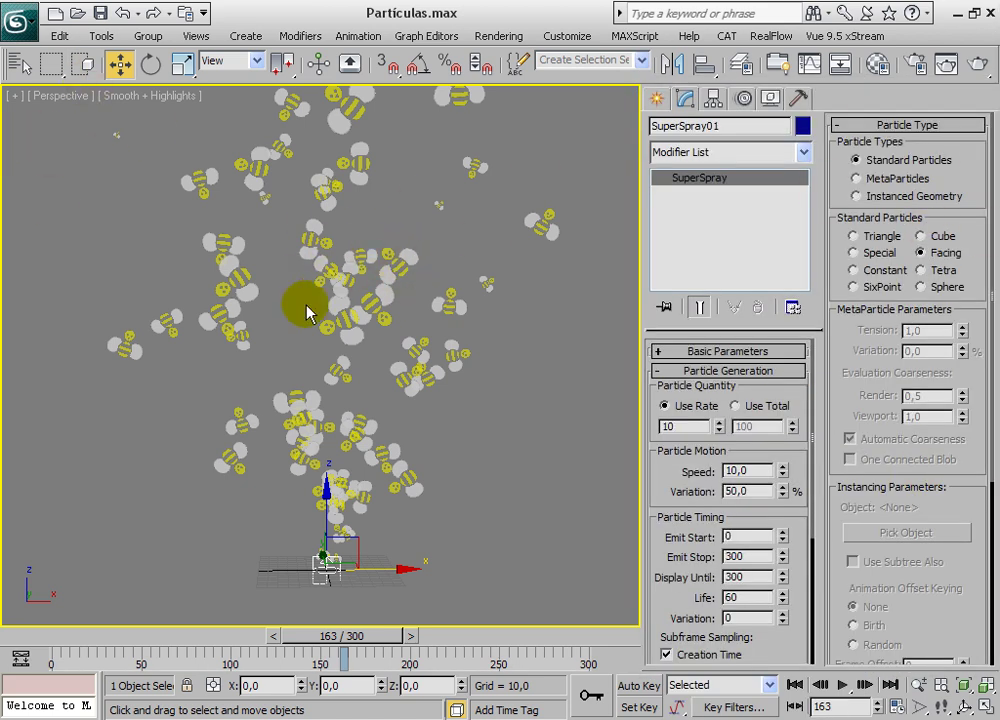
# Assign the second sample material to the Super Spray emitter in place of the bee material
pyautogui.moveTo(222, 70); pyautogui.dragTo(390, 100)
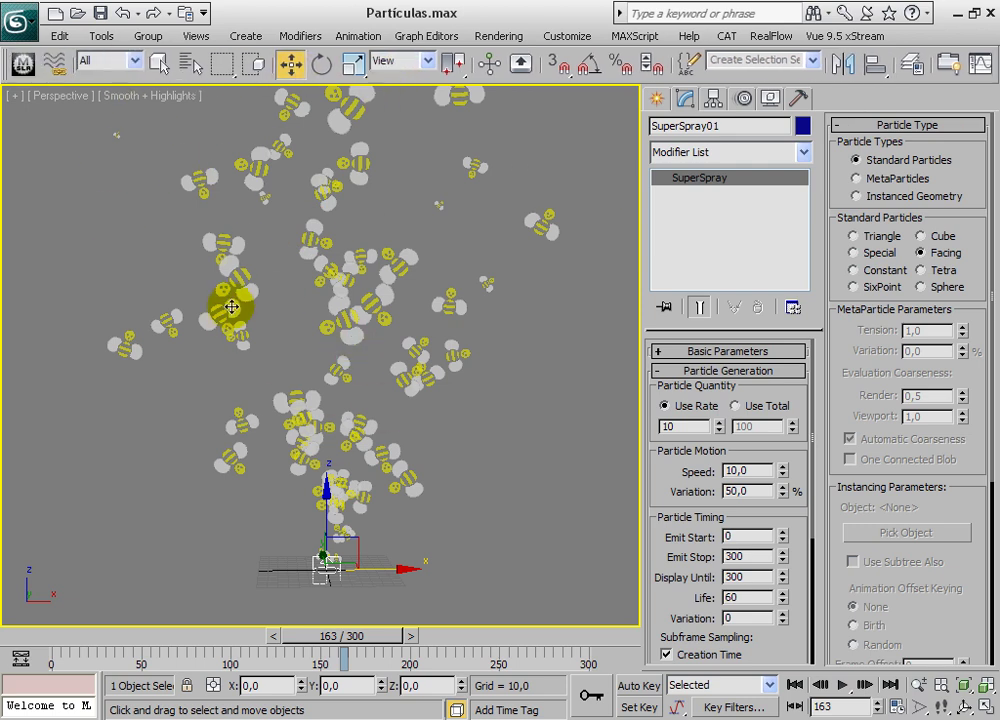
pyautogui.press('m')
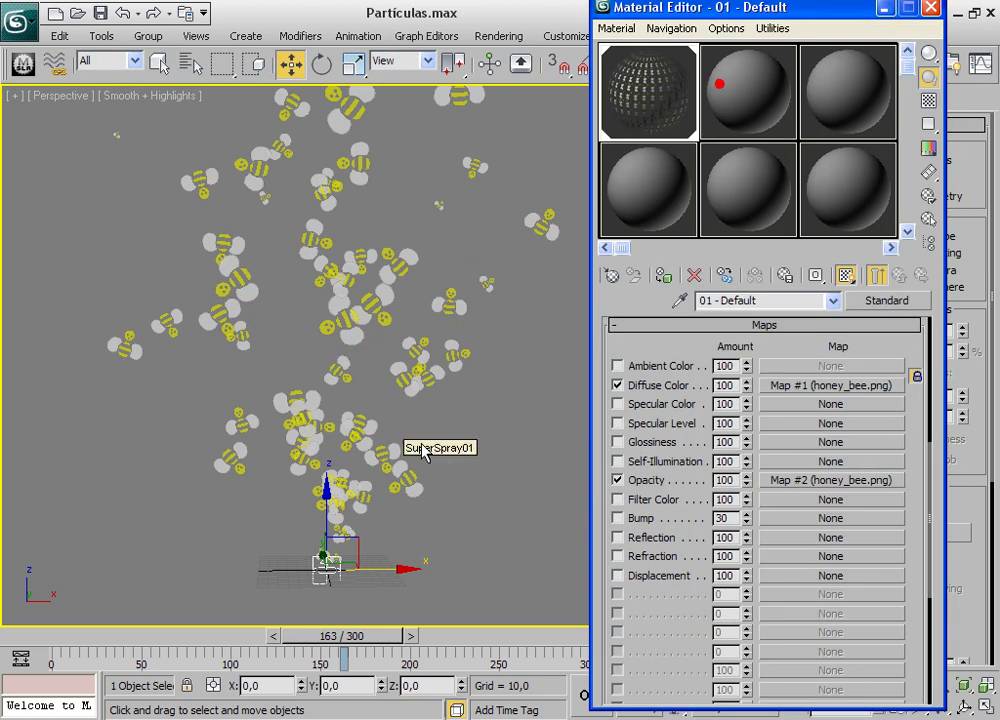
pyautogui.click(330, 577)
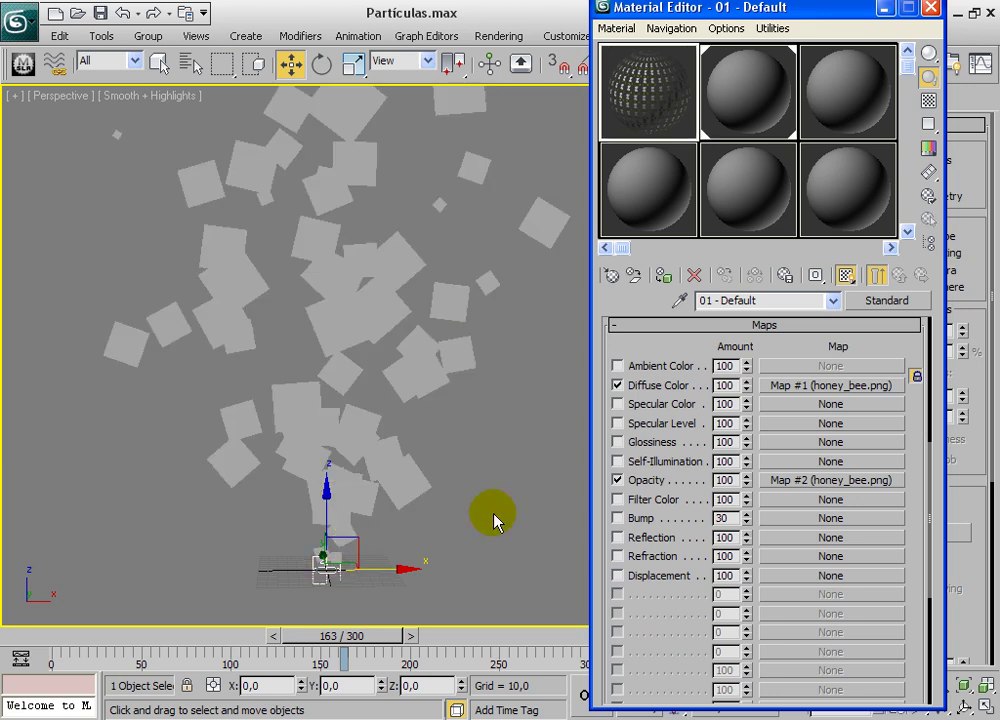
# Set the diffuse colour of the material 02 - Default to a saturated blue and close the Material Editor
pyautogui.click(740, 113)
pyautogui.click(712, 448)
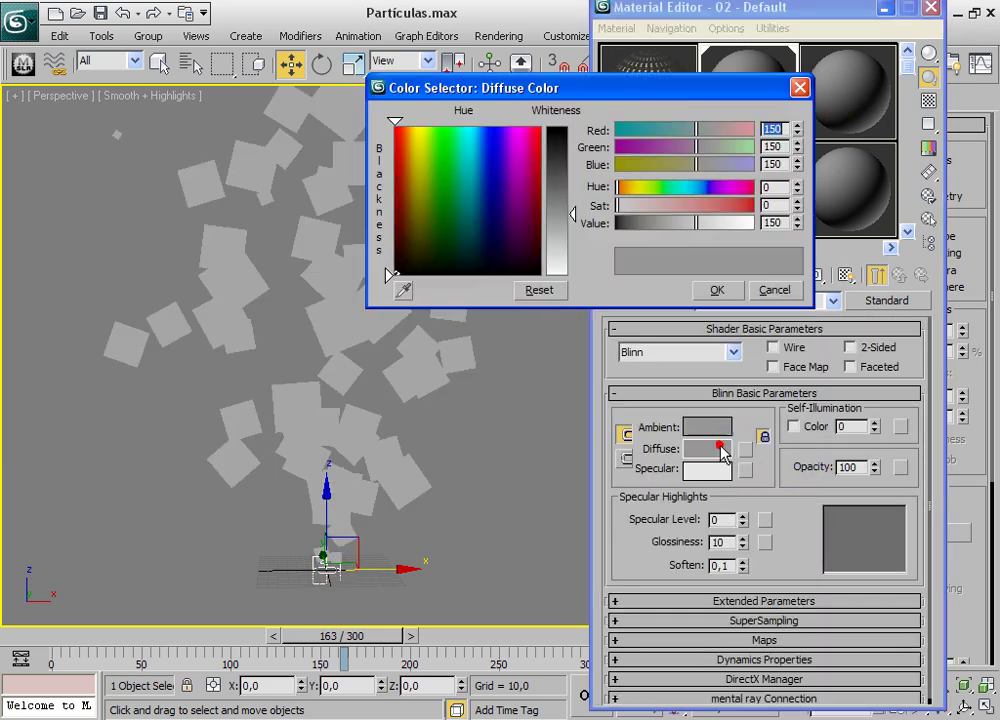
pyautogui.click(489, 151)
pyautogui.moveTo(570, 212); pyautogui.dragTo(563, 205)
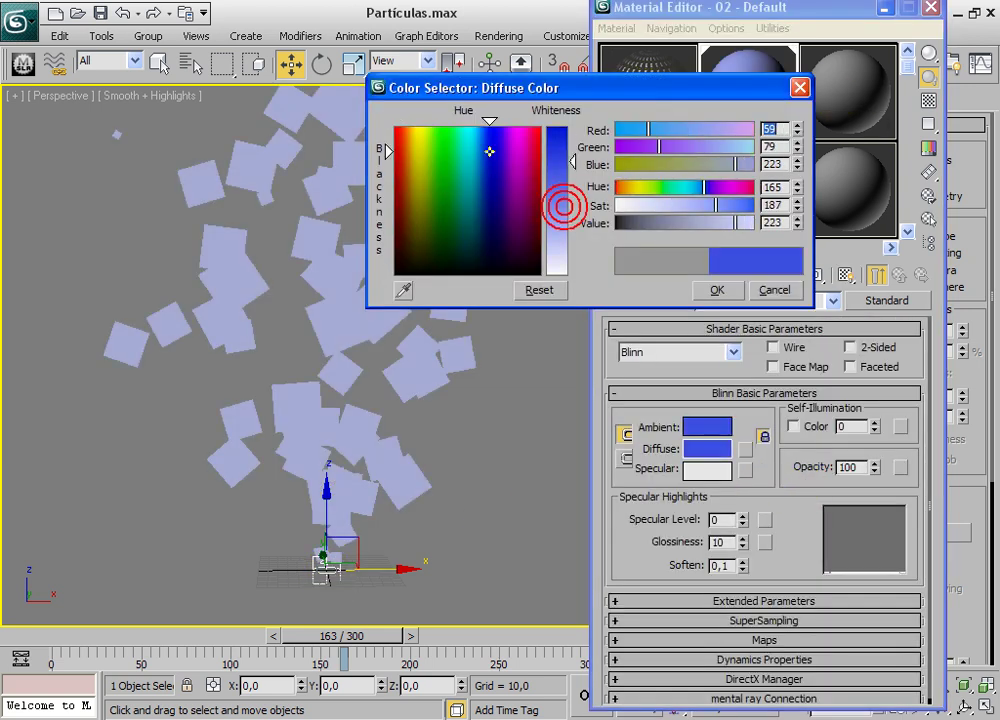
pyautogui.click(716, 290)
pyautogui.click(930, 9)
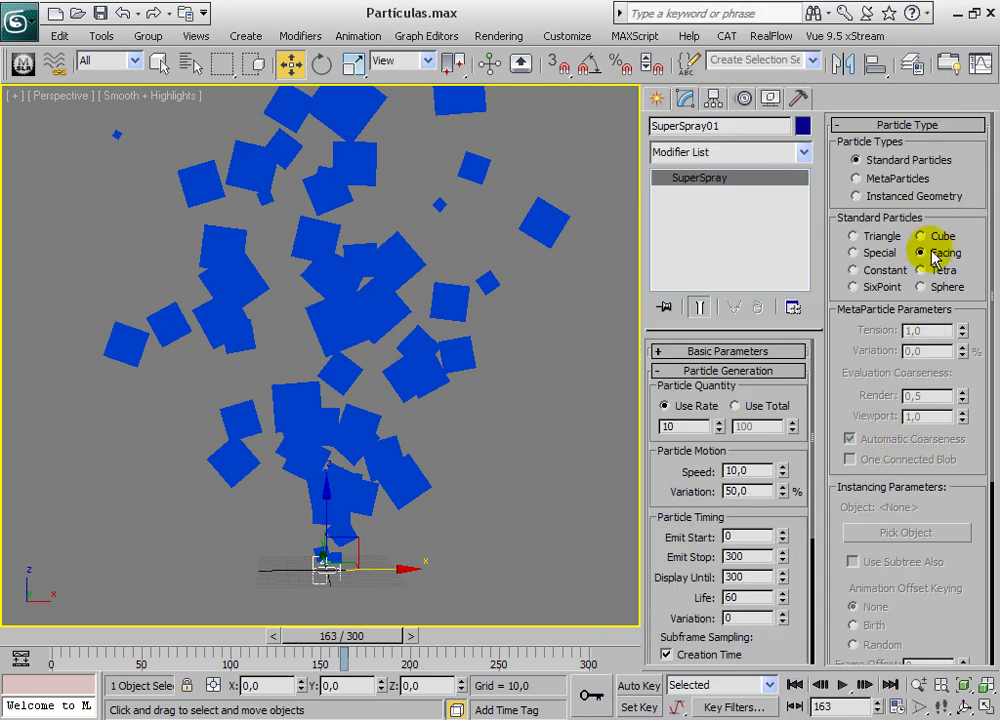
# Switch the Standard Particles shape to Tetra and play the spray from frame 0, stopping for a closer look at frames 143 and 194
pyautogui.click(921, 271)
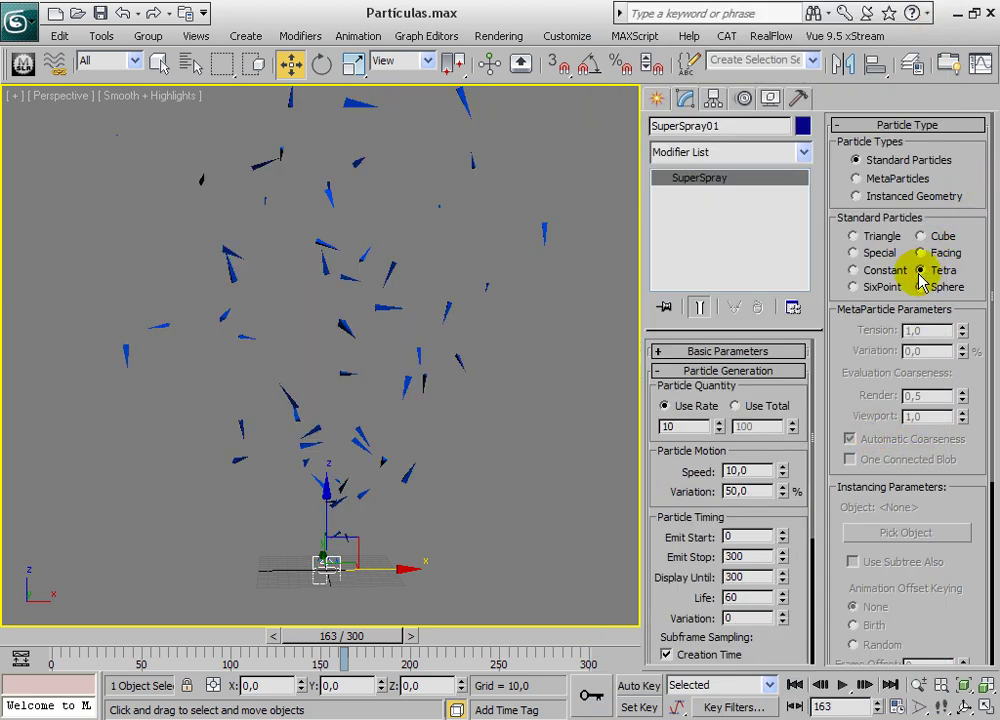
pyautogui.click(793, 685)
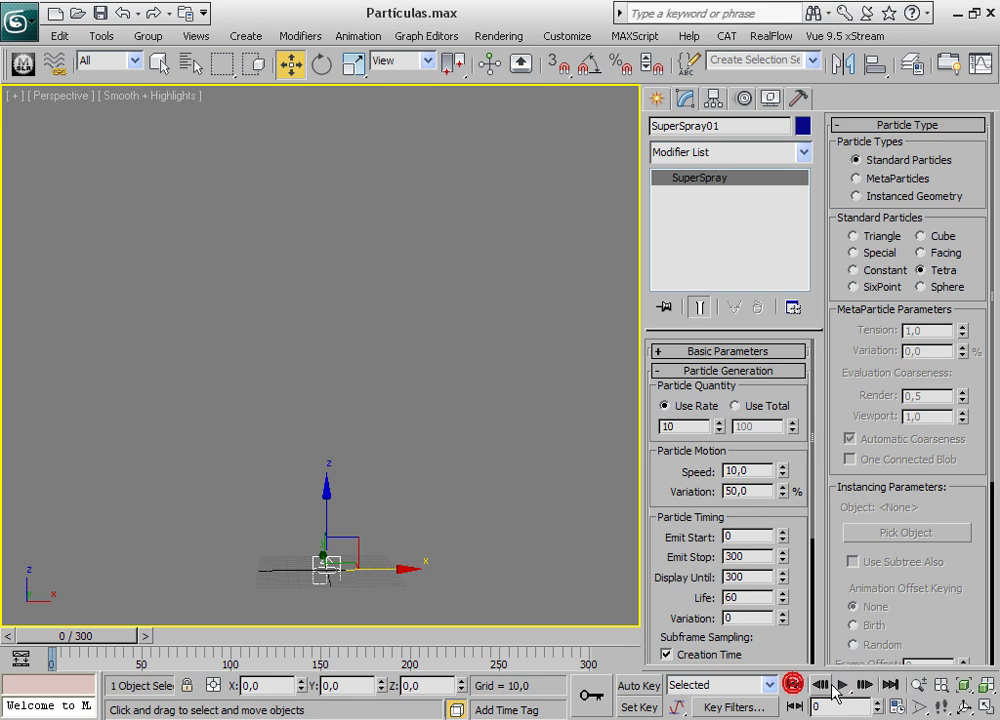
pyautogui.click(841, 685)
pyautogui.moveTo(229, 412); pyautogui.dragTo(366, 417, button='middle')
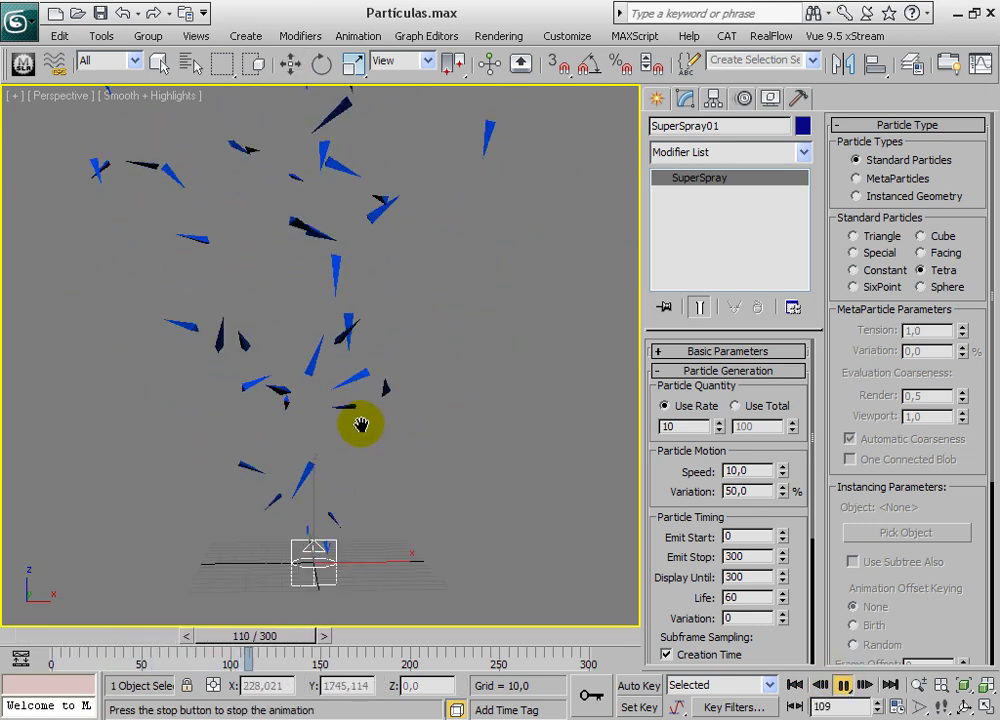
pyautogui.click(841, 685)
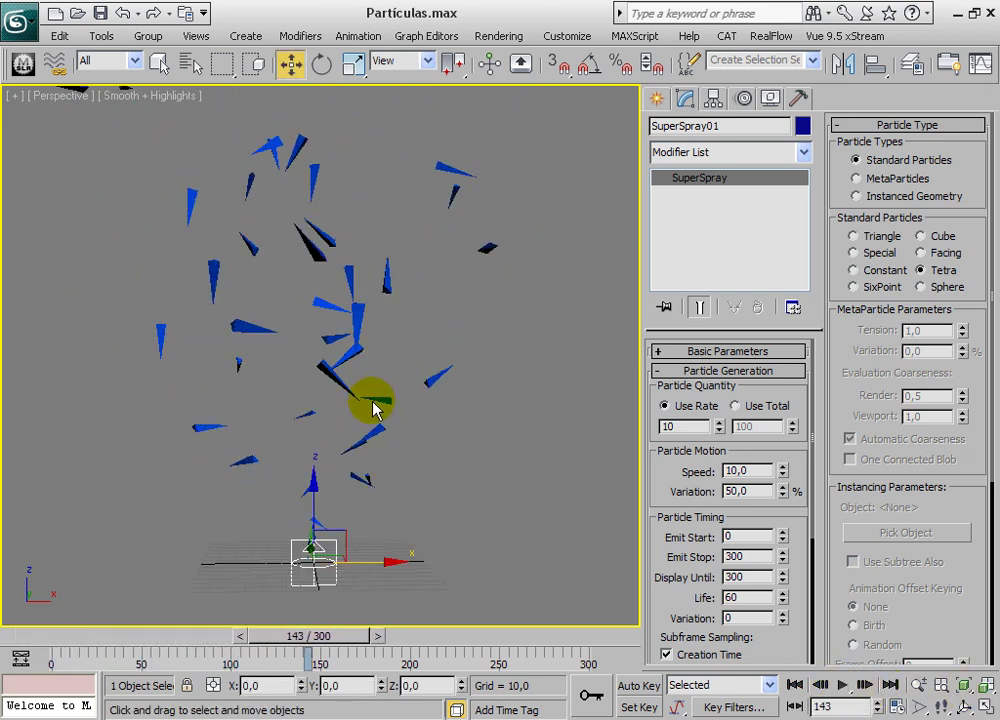
pyautogui.scroll(4, 372, 399)
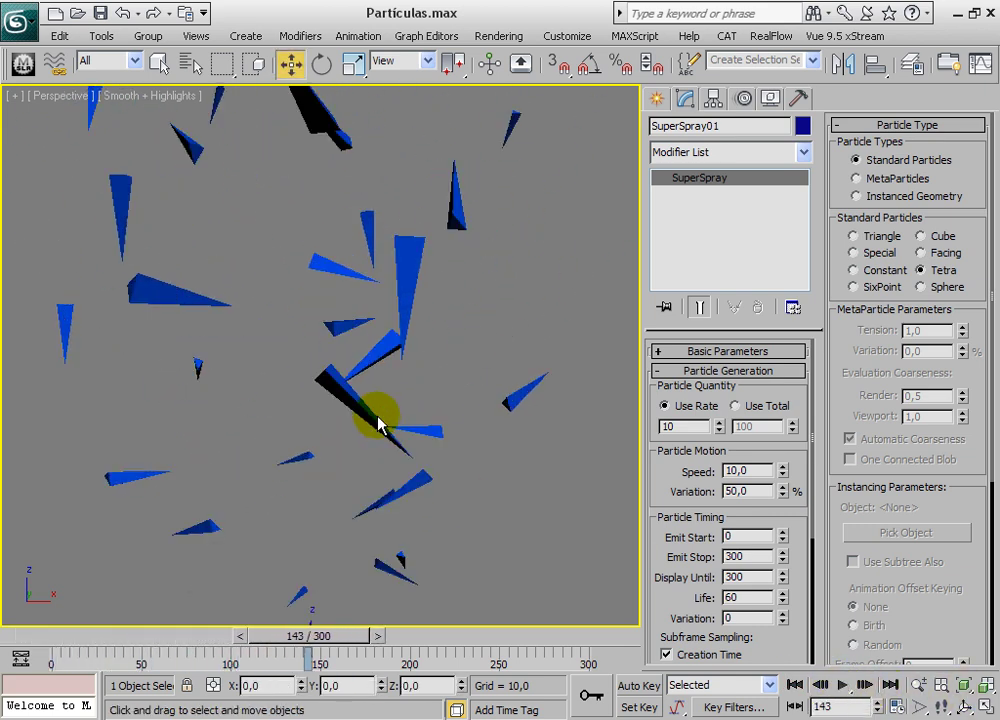
pyautogui.click(841, 685)
pyautogui.click(841, 685)
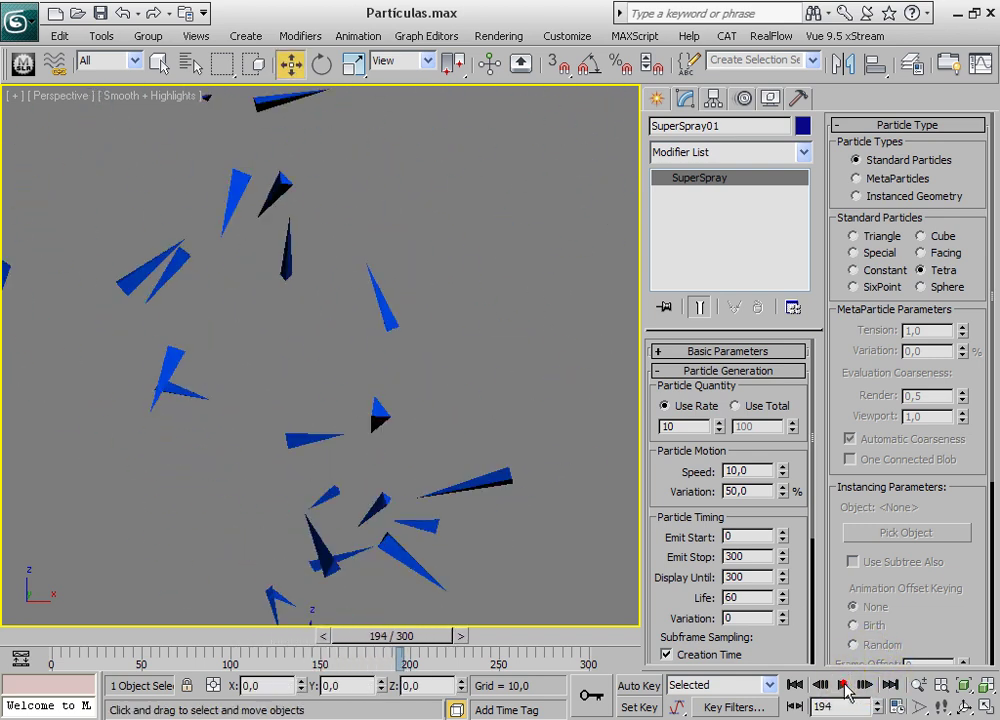
# Switch the Standard Particles shape to Sphere and play the animation, stopping it at frame 278
pyautogui.click(920, 288)
pyautogui.scroll(3, 424, 437)
pyautogui.scroll(-5, 424, 458)
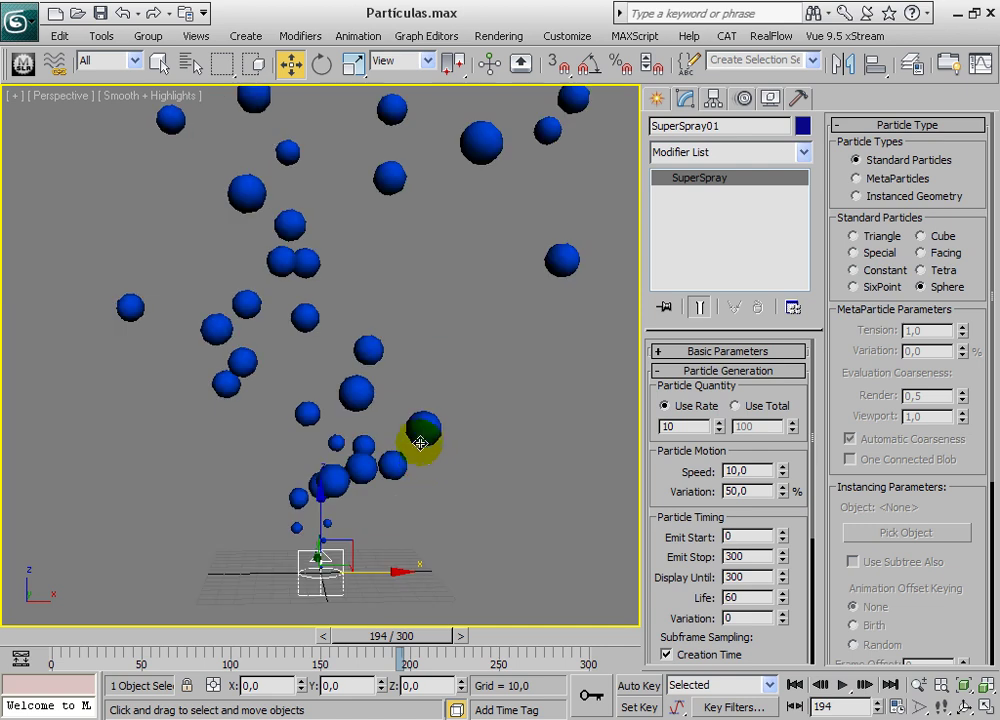
pyautogui.moveTo(424, 468); pyautogui.dragTo(415, 458, button='middle')
pyautogui.click(842, 684)
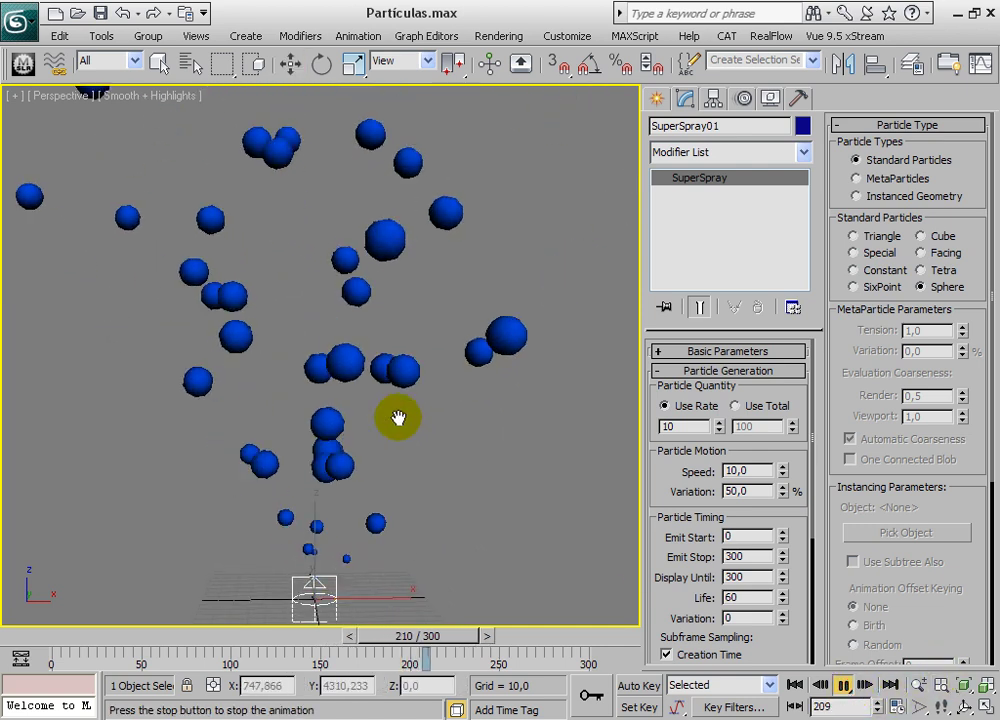
pyautogui.click(845, 684)
pyautogui.press('w')
pyautogui.moveTo(345, 360); pyautogui.dragTo(366, 359, button='middle')
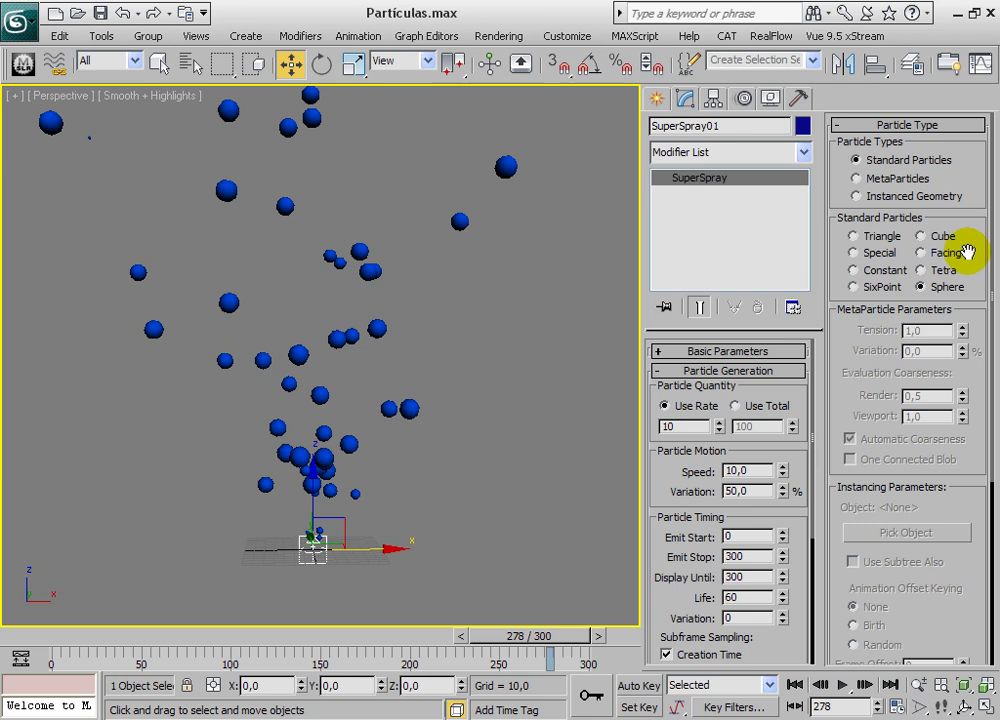
# Change the Standard Particles shape to SixPoint, play the spray and collapse the Particle Generation settings to show Particle Type
pyautogui.click(854, 288)
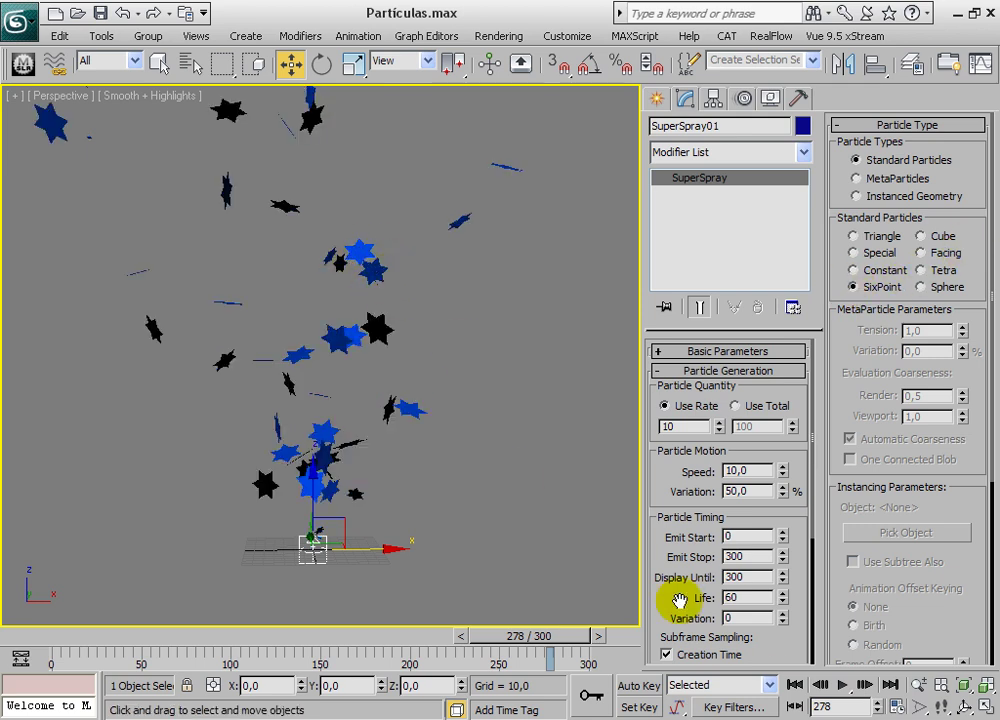
pyautogui.click(843, 684)
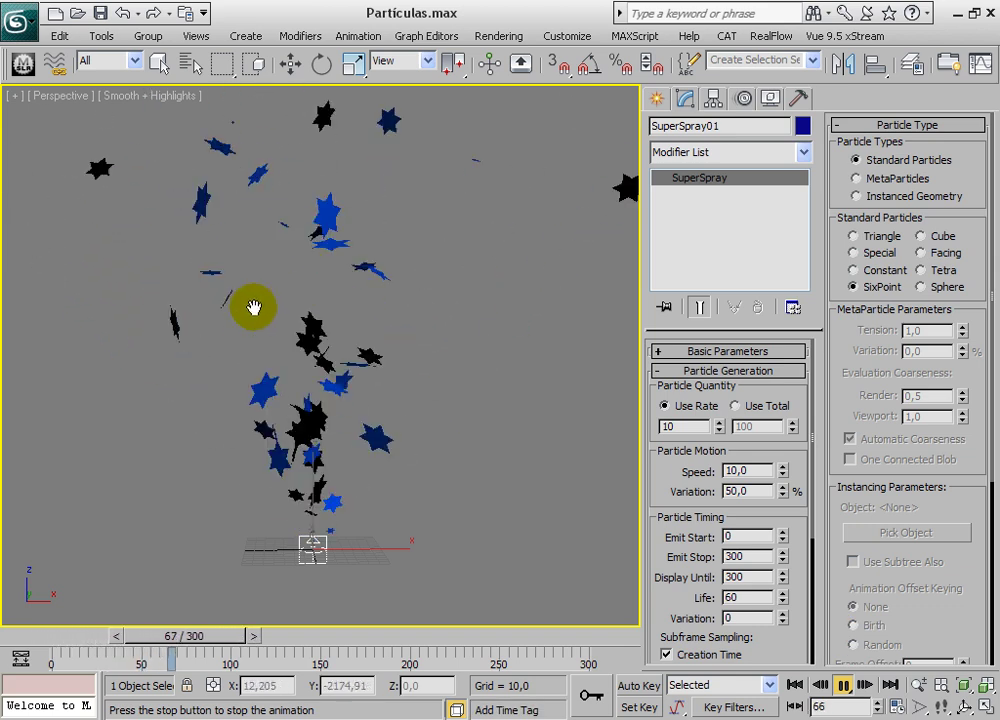
pyautogui.click(656, 99)
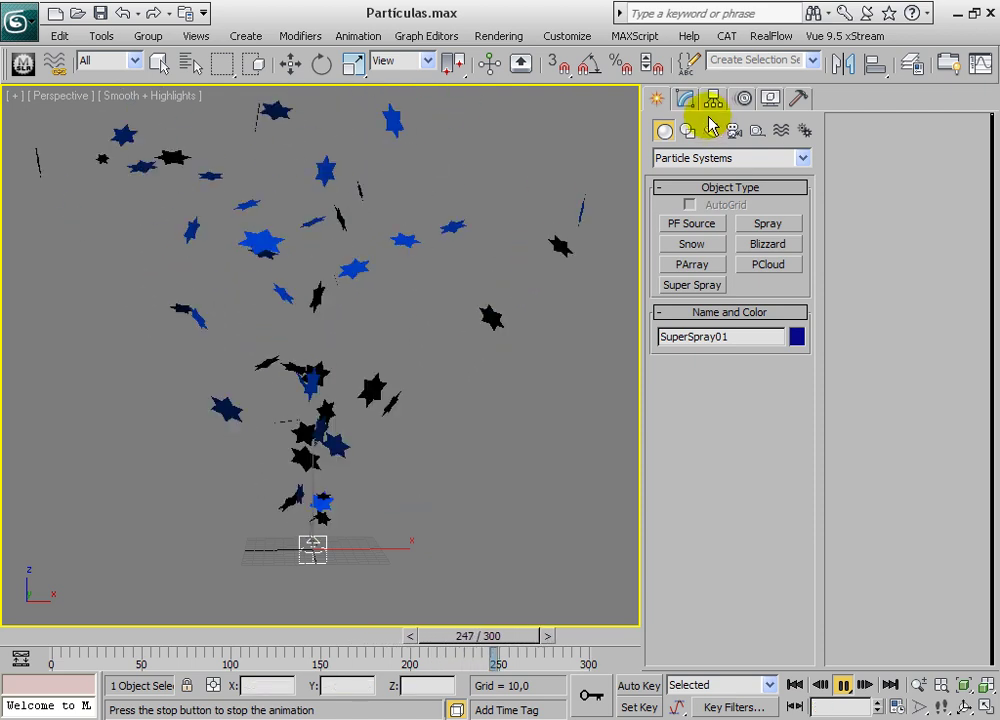
pyautogui.click(685, 99)
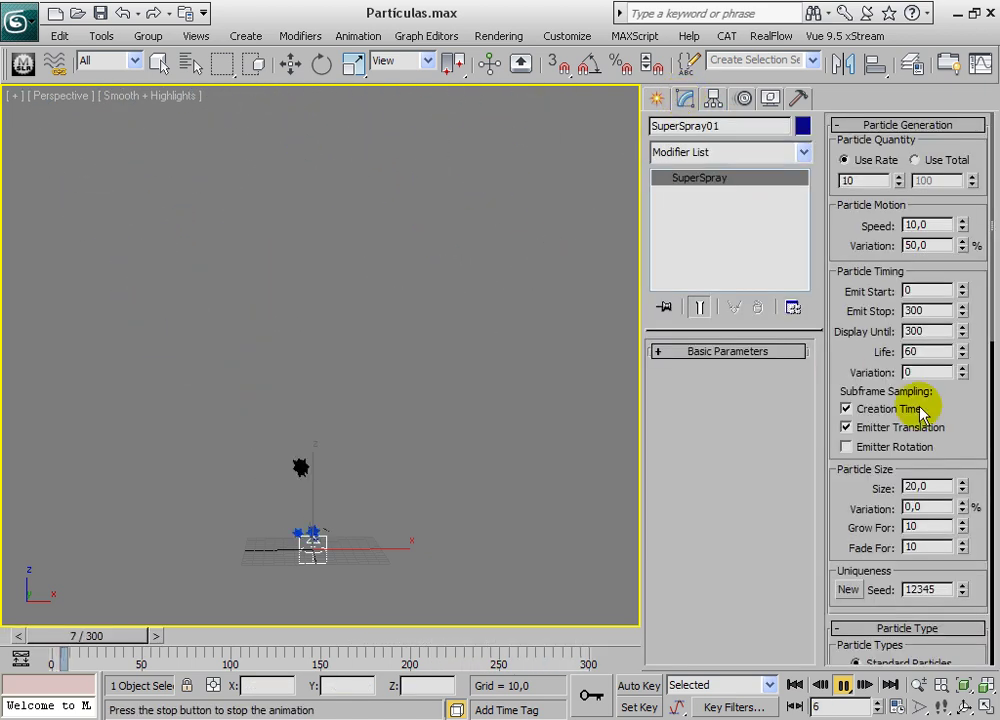
pyautogui.click(950, 126)
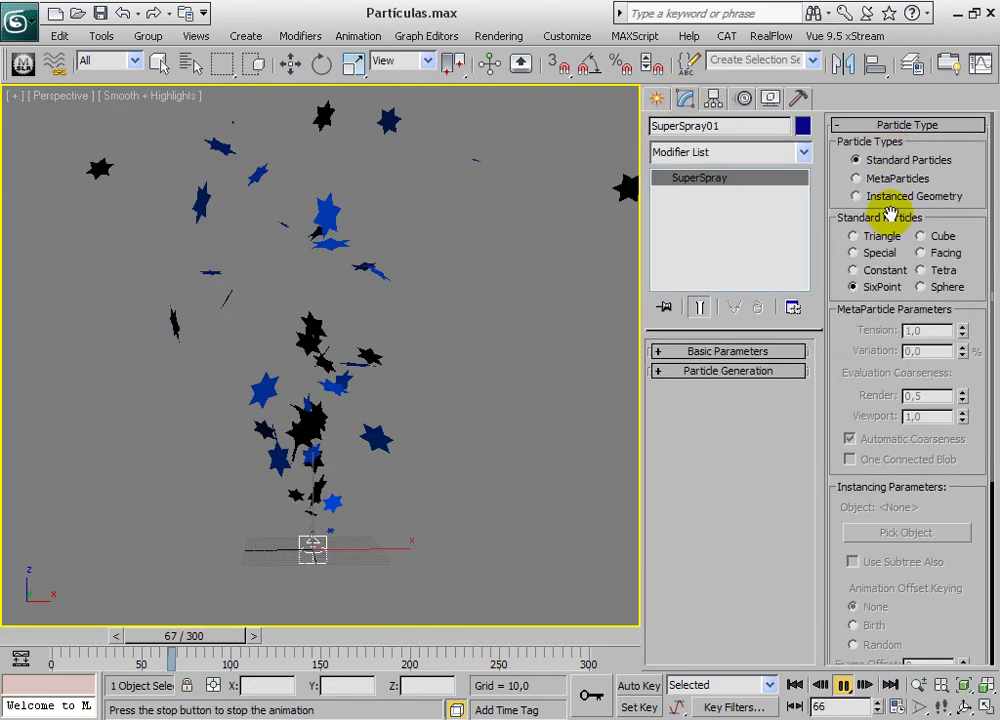
# Set the Standard Particles shape to Constant during playback, stop at frame 278 and check the squares from different angles
pyautogui.click(853, 270)
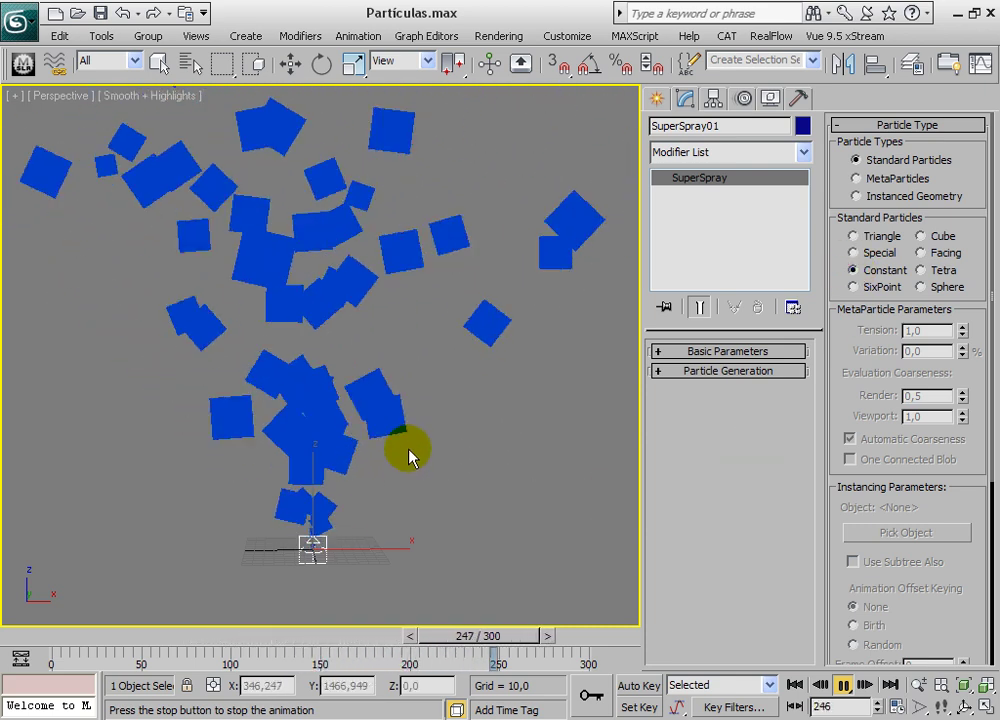
pyautogui.click(843, 685)
pyautogui.press('w')
pyautogui.keyDown('alt'); pyautogui.moveTo(176, 386); pyautogui.dragTo(591, 322, button='middle'); pyautogui.keyUp('alt')
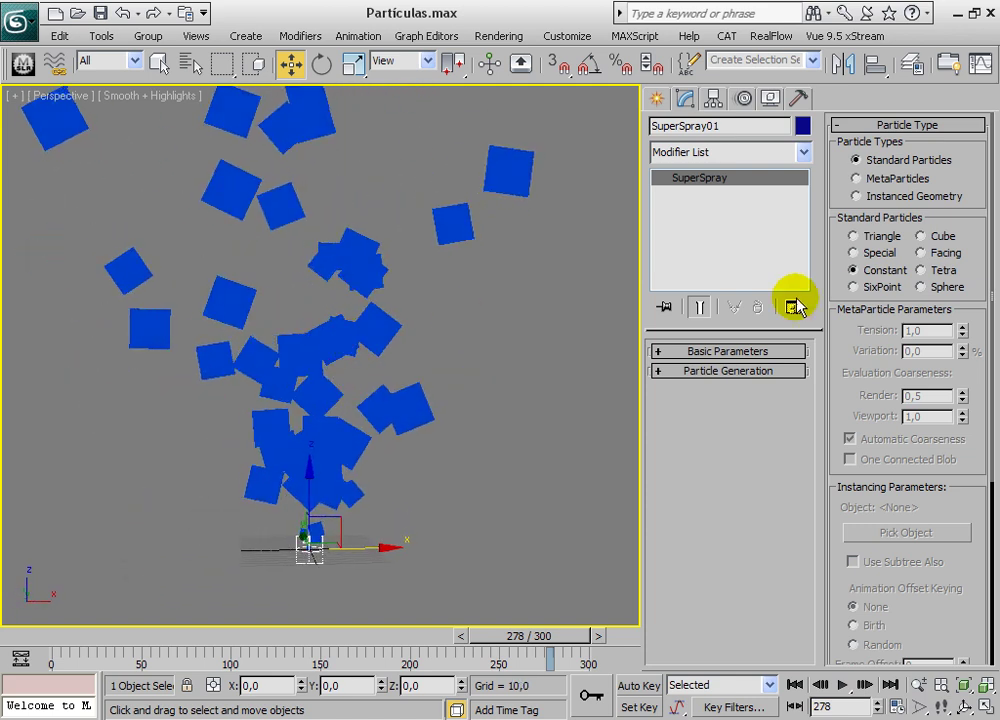
# Switch the Standard Particles shape to Special, examine the crossed planes up close and play the spray, stopping at frame 60
pyautogui.click(856, 253)
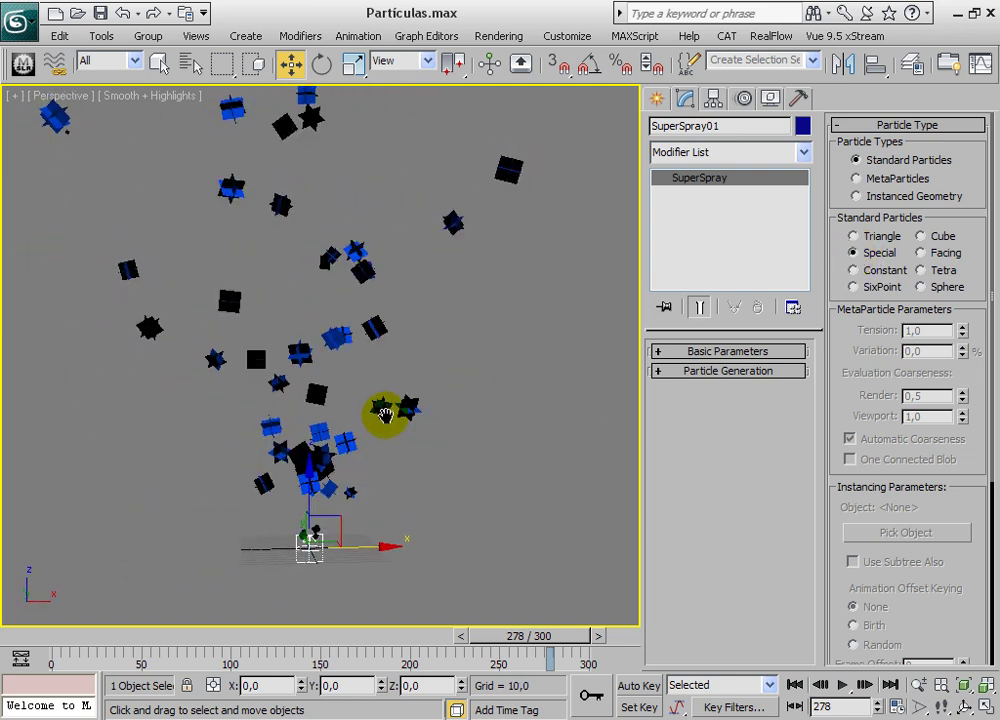
pyautogui.scroll(10, 384, 413)
pyautogui.scroll(-4, 388, 424)
pyautogui.keyDown('alt'); pyautogui.moveTo(411, 318); pyautogui.dragTo(330, 380, button='middle'); pyautogui.keyUp('alt')
pyautogui.click(842, 685)
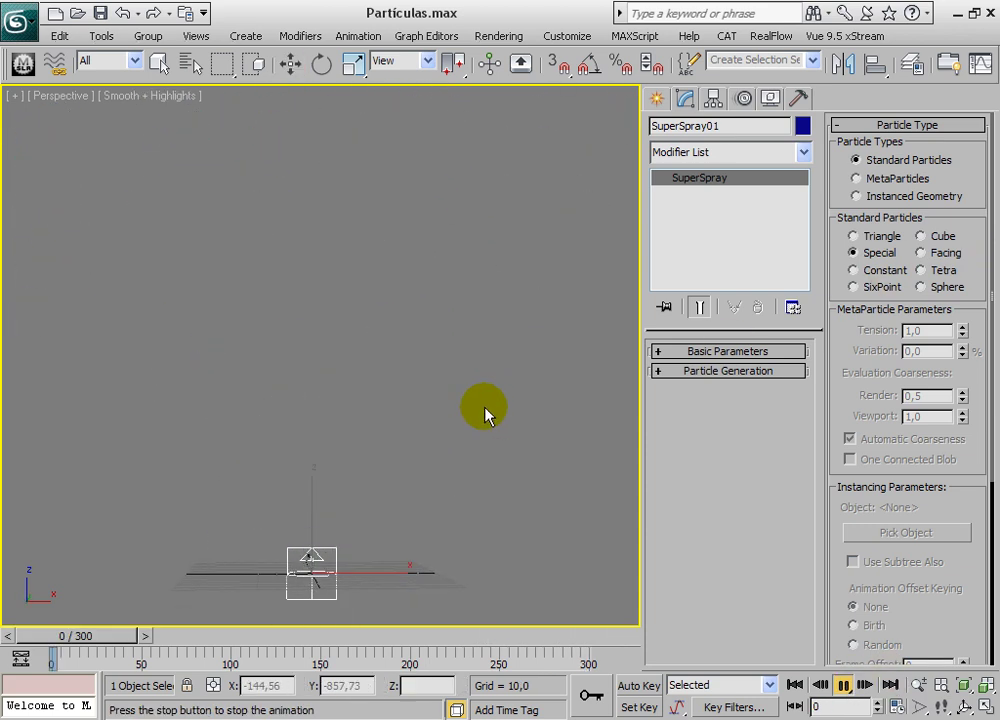
pyautogui.click(842, 685)
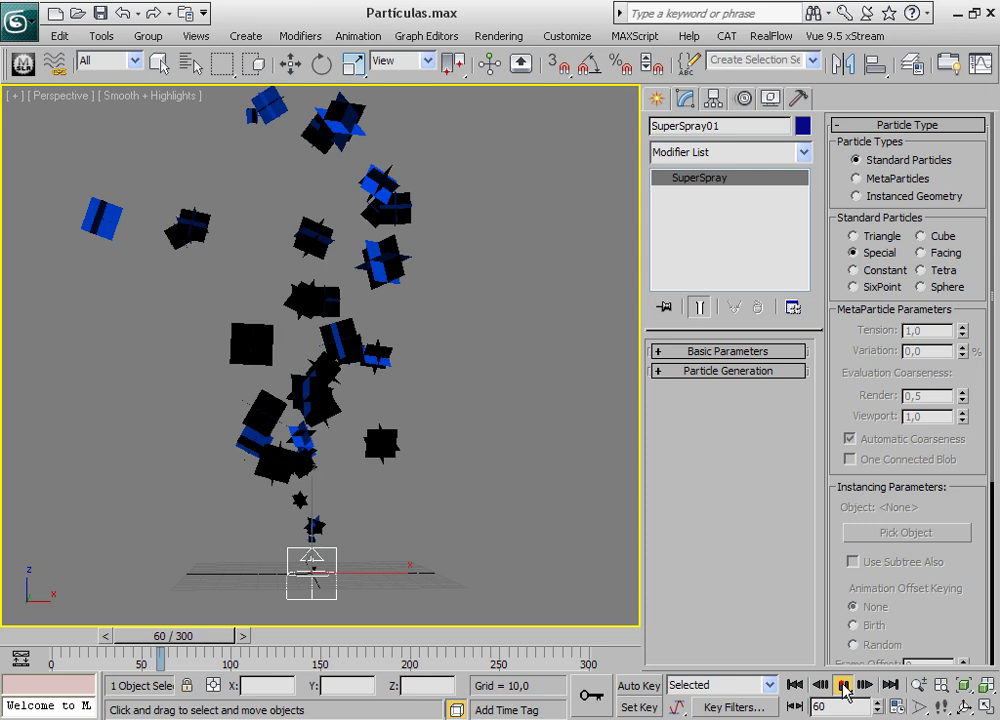
# Choose the Triangle shape, change the particle type to MetaParticles and play the spray up to frame 107
pyautogui.click(854, 238)
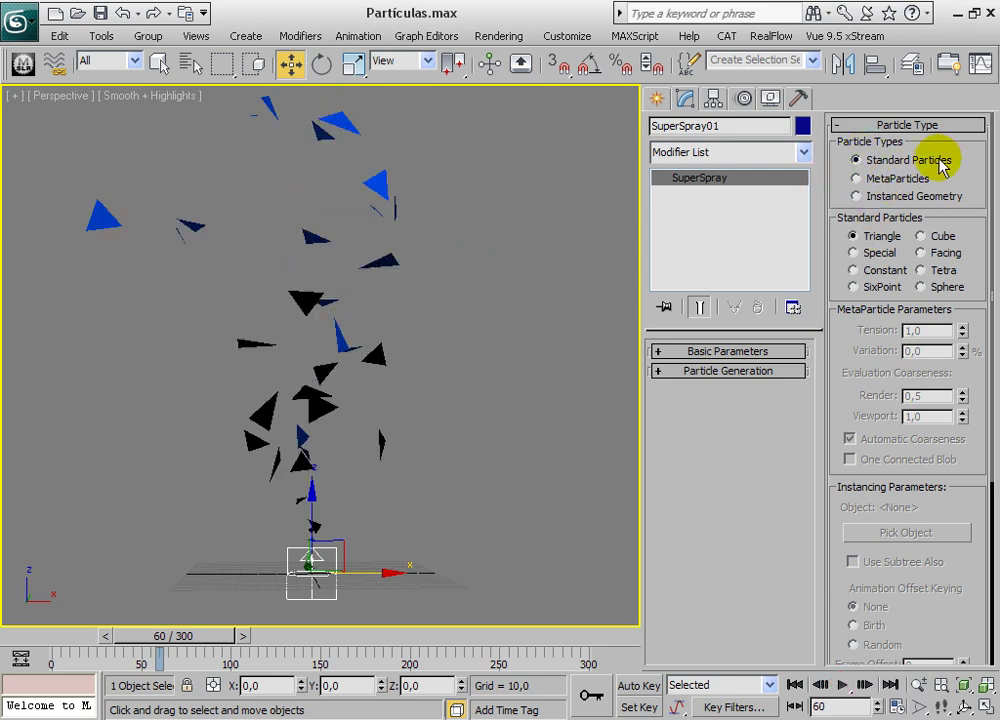
pyautogui.click(855, 178)
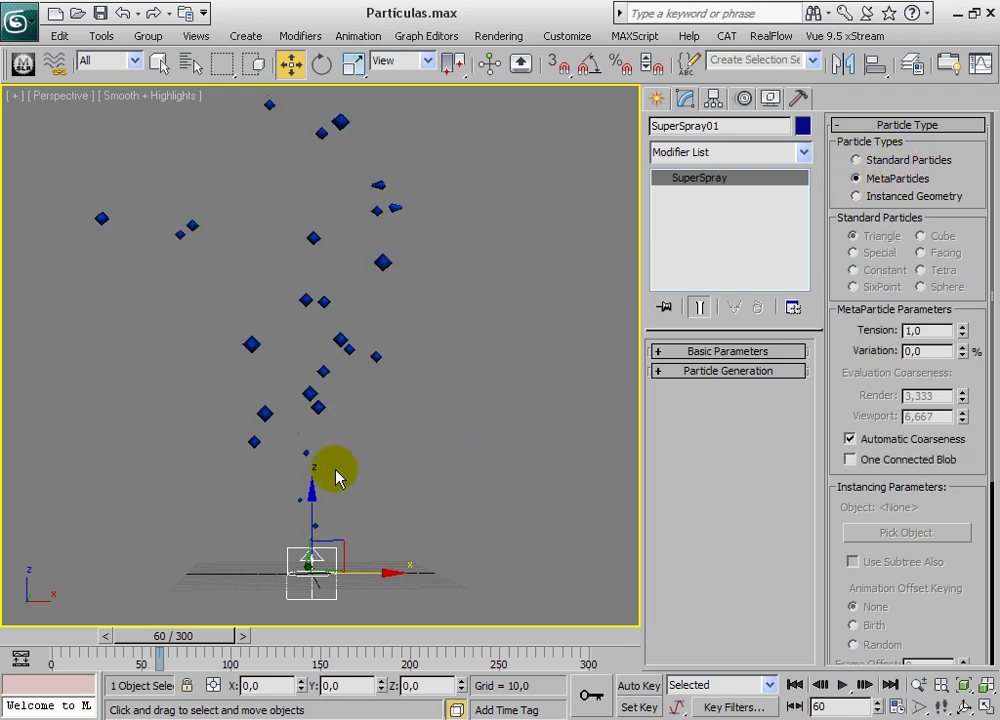
pyautogui.moveTo(390, 455)
pyautogui.keyDown('alt'); pyautogui.mouseDown(button='middle')
pyautogui.moveTo(391, 435)
pyautogui.moveTo(368, 464)
pyautogui.moveTo(388, 450)
pyautogui.moveTo(411, 455)
pyautogui.moveTo(391, 451)
pyautogui.mouseUp(button='middle'); pyautogui.keyUp('alt')
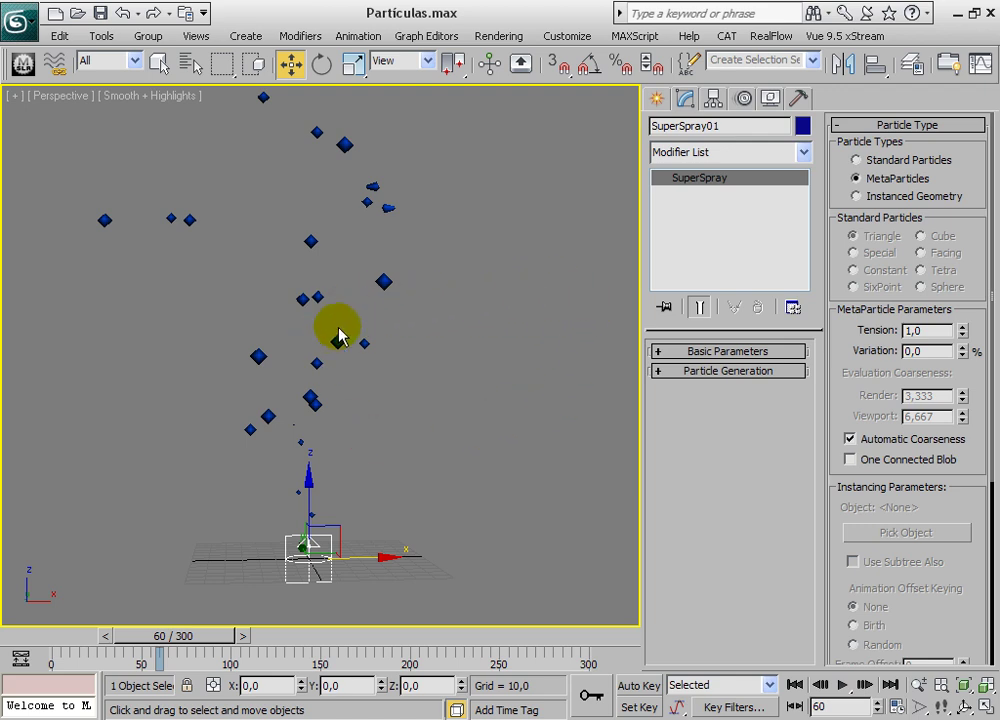
pyautogui.keyDown('alt'); pyautogui.moveTo(424, 430); pyautogui.dragTo(431, 375, button='middle'); pyautogui.keyUp('alt')
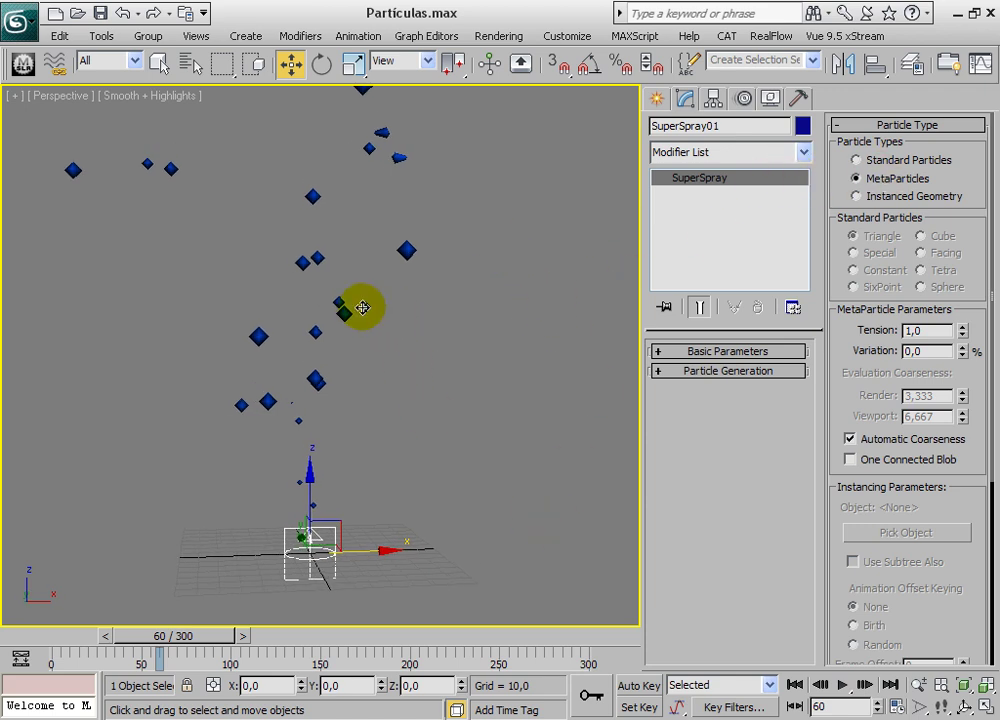
pyautogui.click(843, 685)
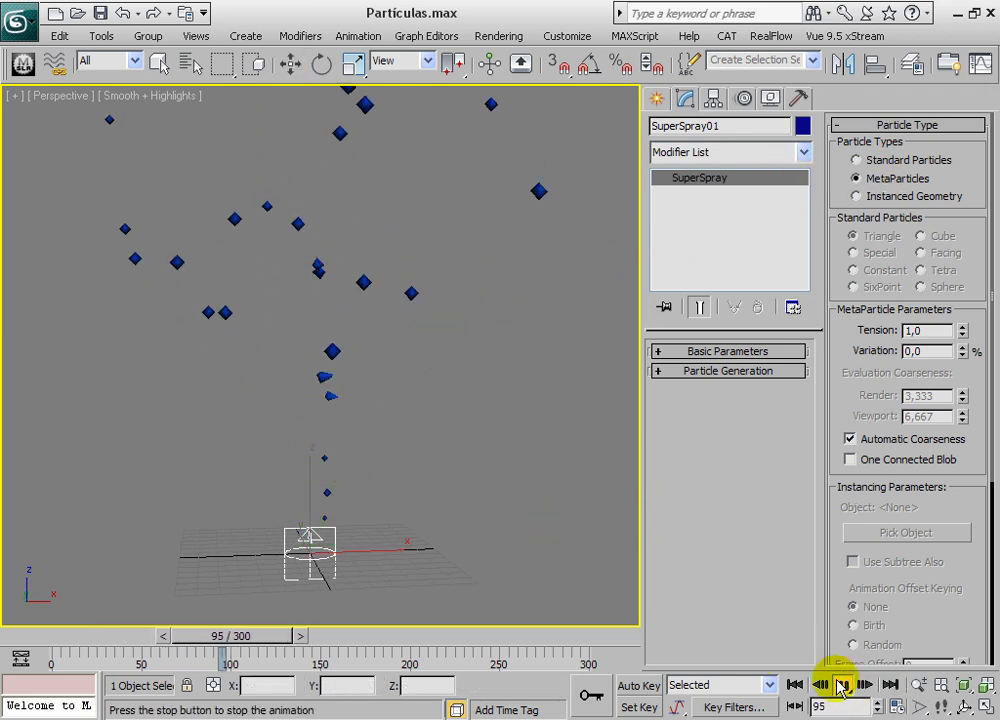
pyautogui.click(843, 685)
# Render the perspective view at frame 107, close the render window and resume playing the MetaParticles spray
pyautogui.moveTo(660, 62); pyautogui.dragTo(490, 62)
pyautogui.click(975, 66)
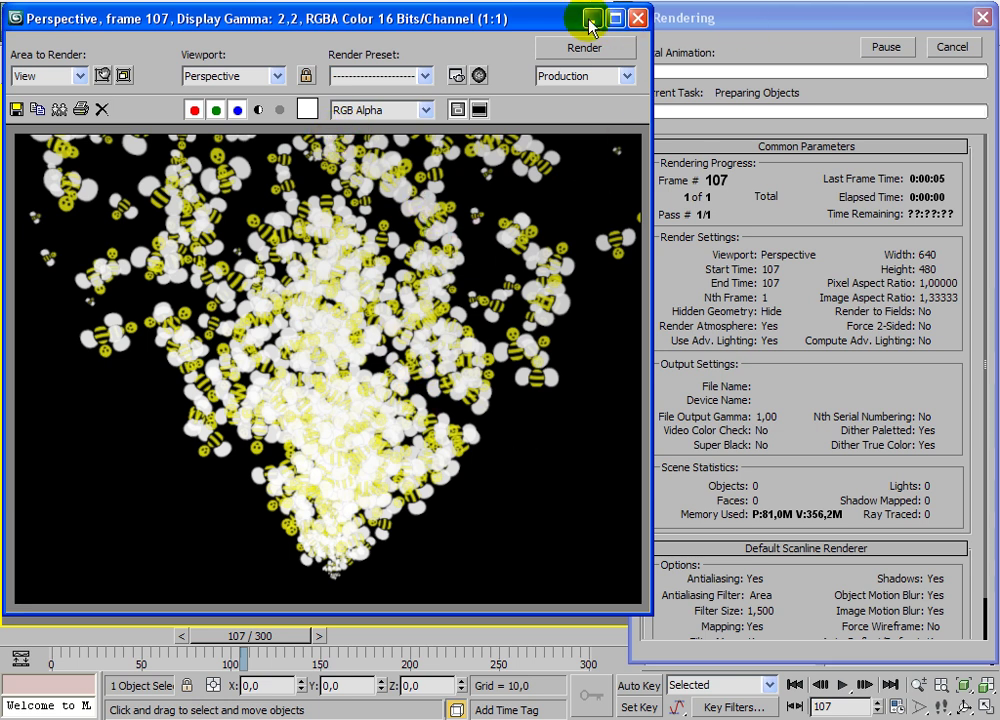
pyautogui.click(731, 13)
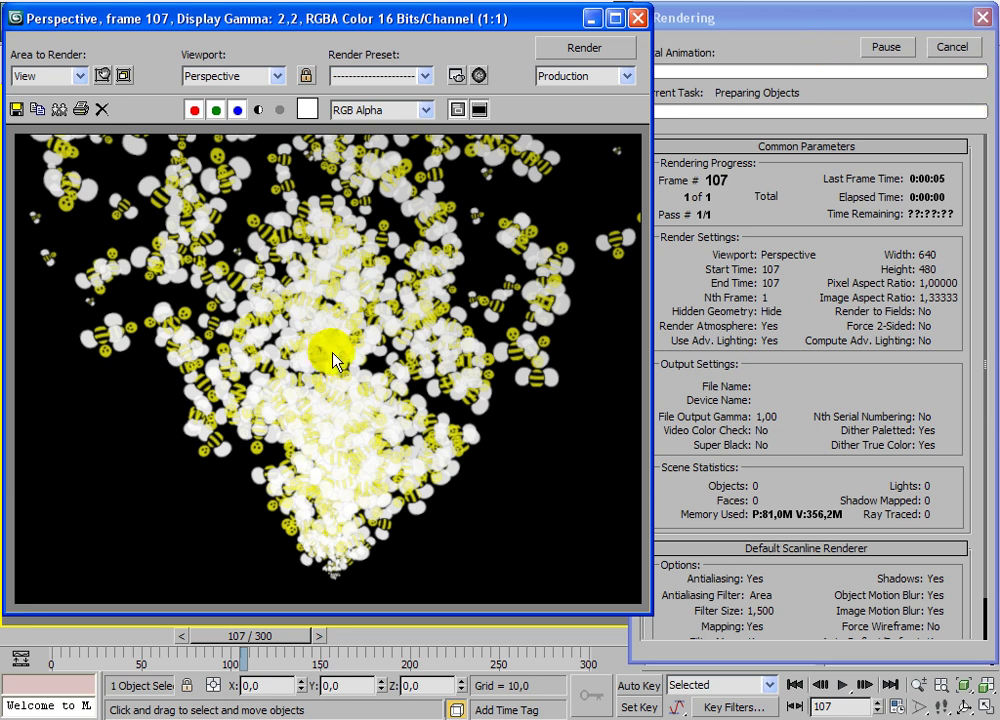
pyautogui.click(638, 18)
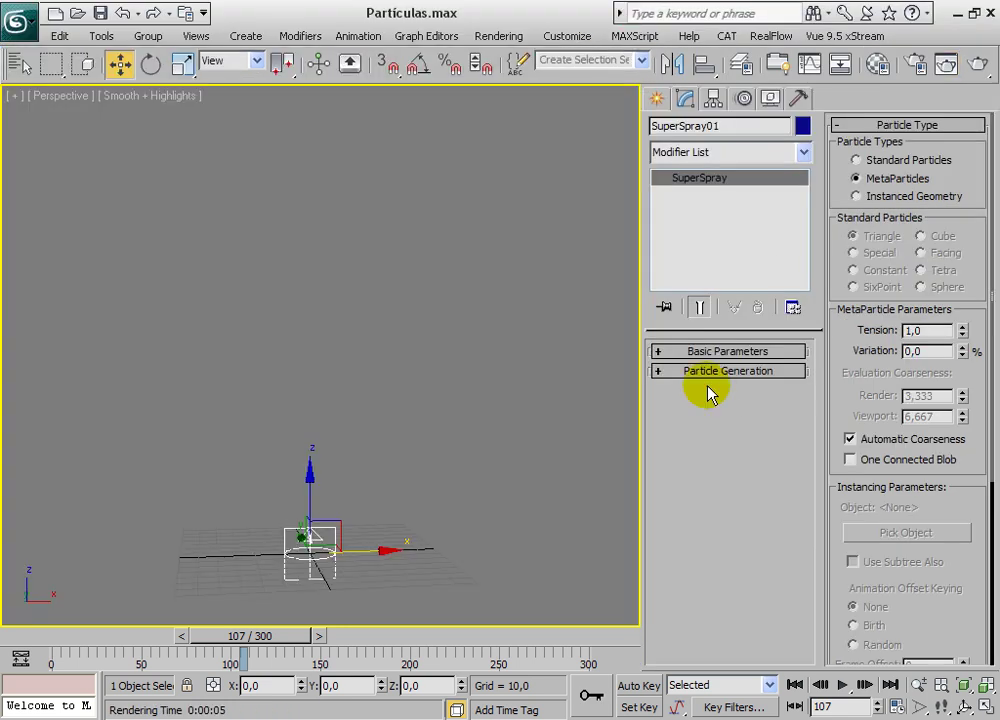
pyautogui.click(846, 686)
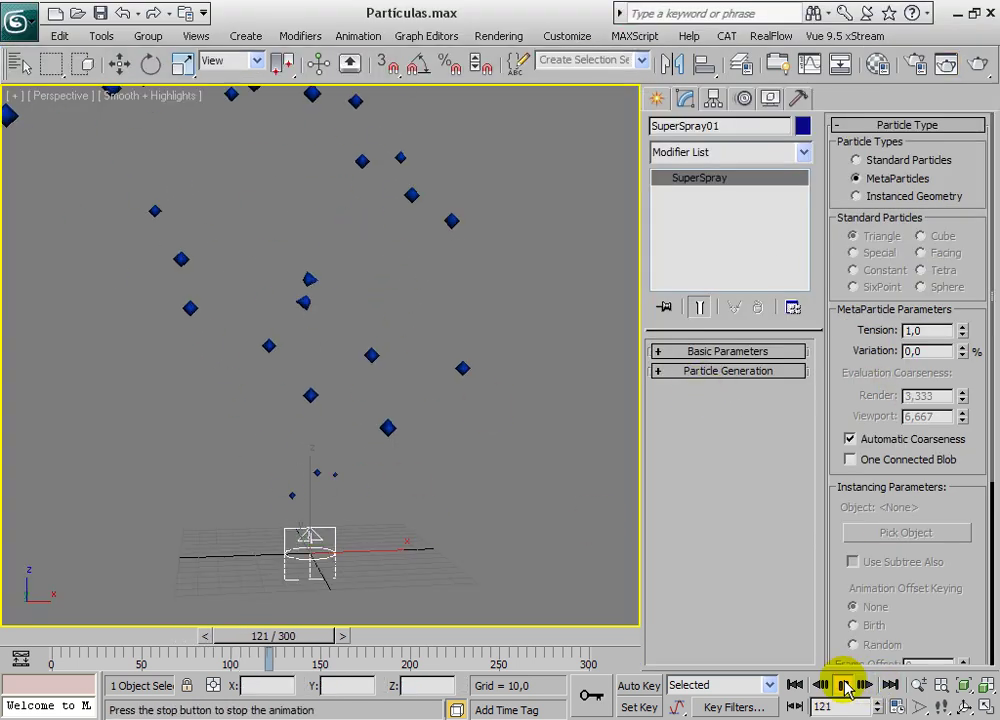